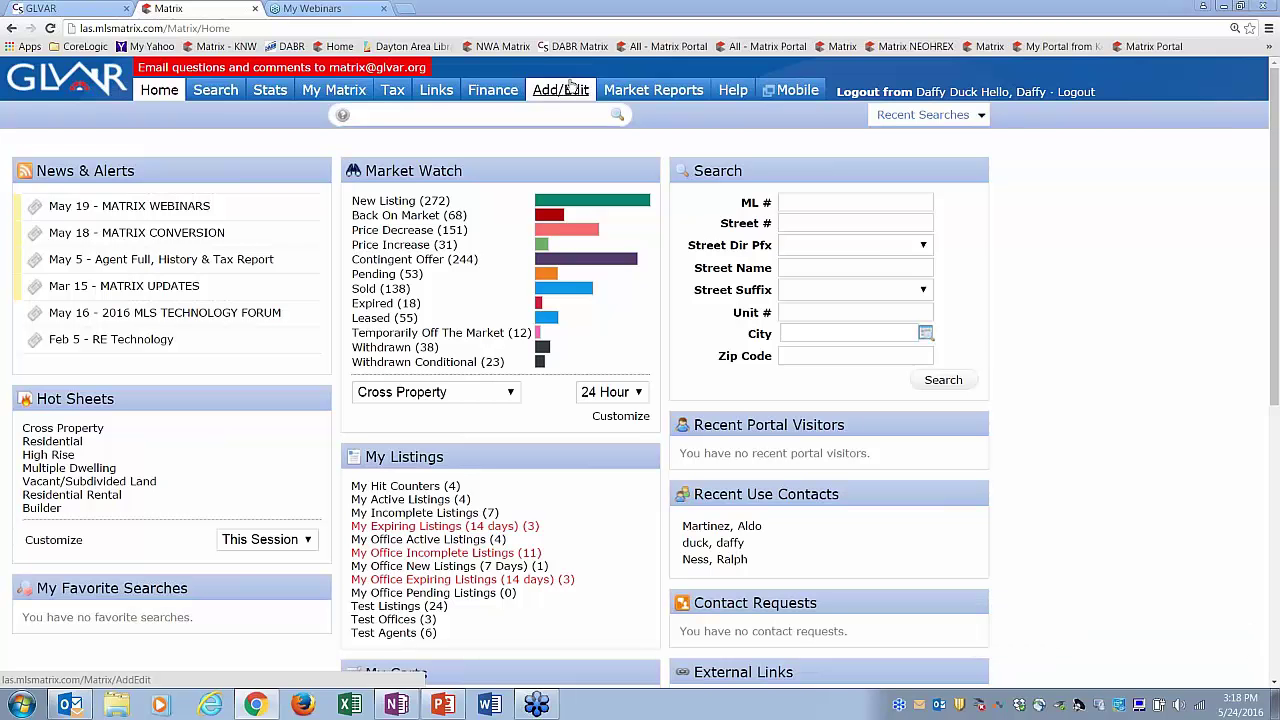
- Go to the Add/Edit listings page and choose to add a new listing
click(563, 92)
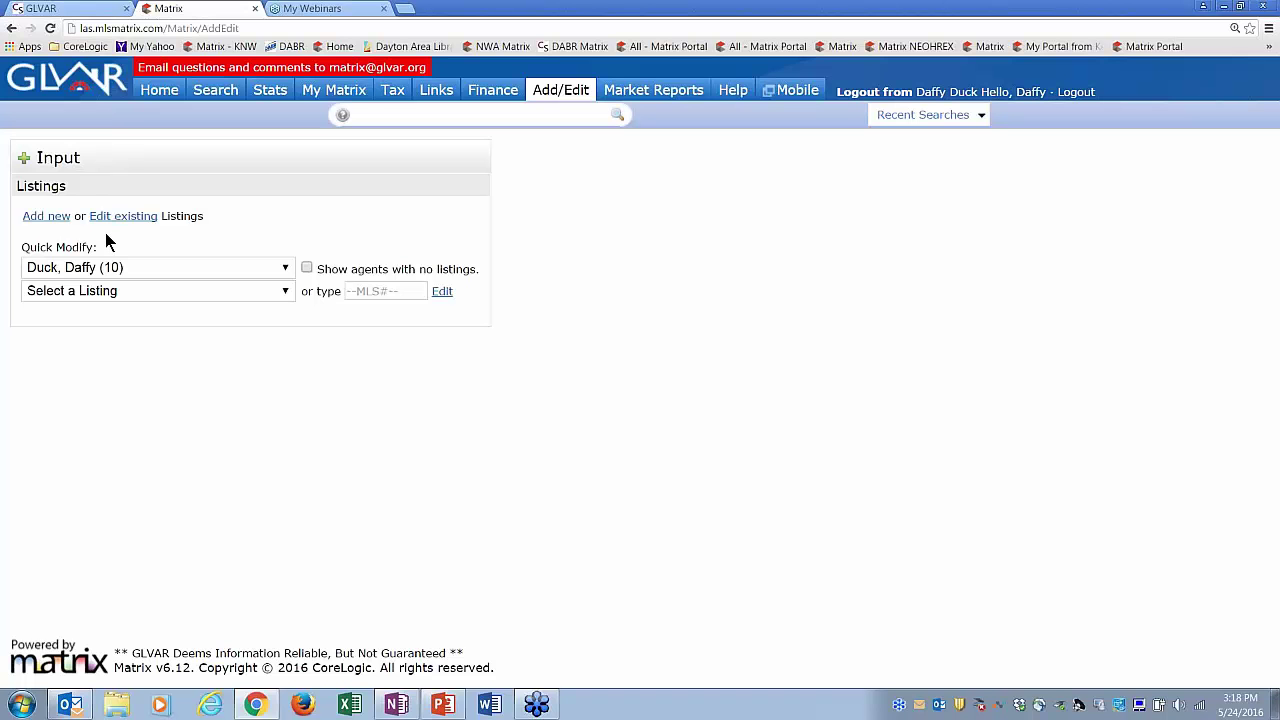
click(48, 218)
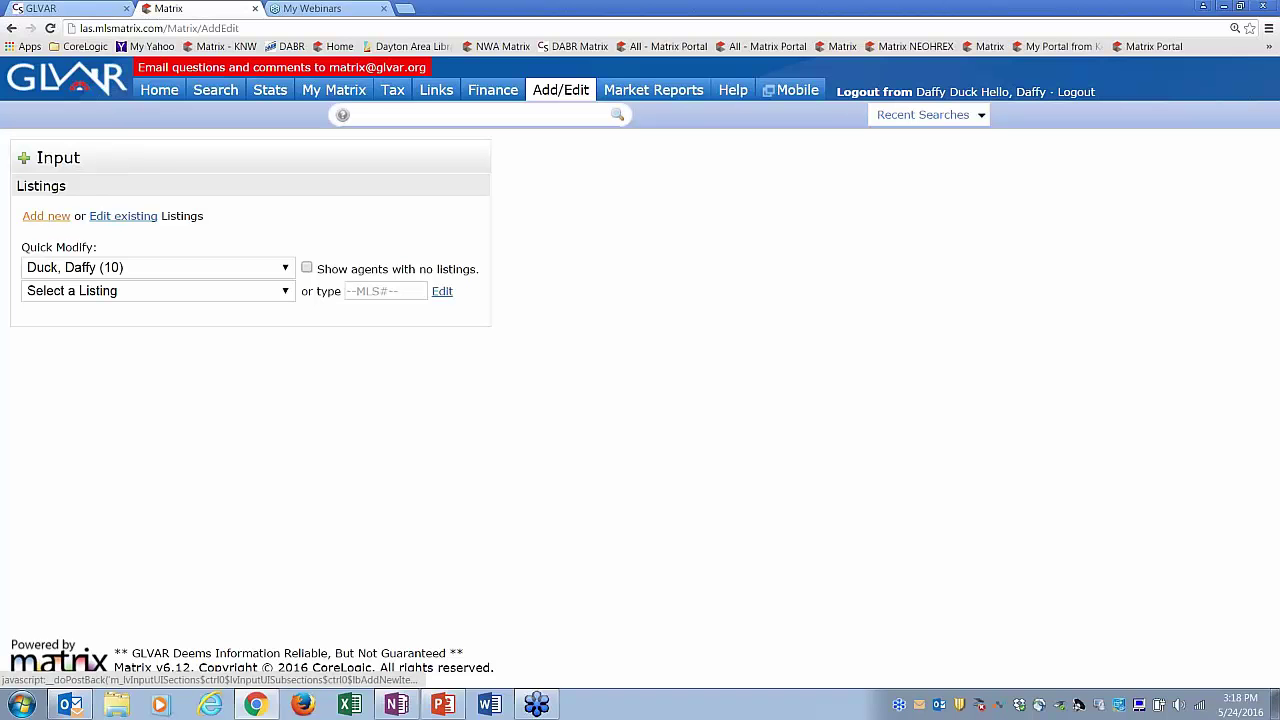
- Pick the Residential Listing Input form and check the NYE and Lincoln tabs before settling on Clark
click(42, 216)
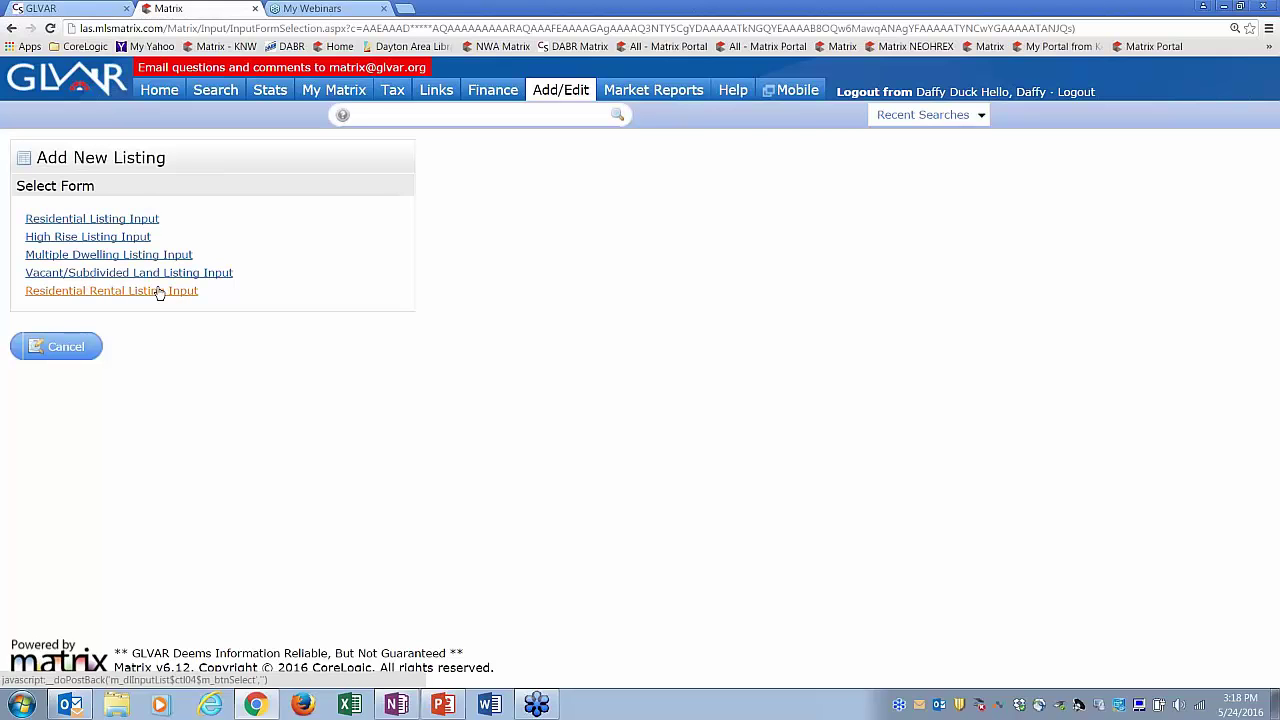
click(138, 220)
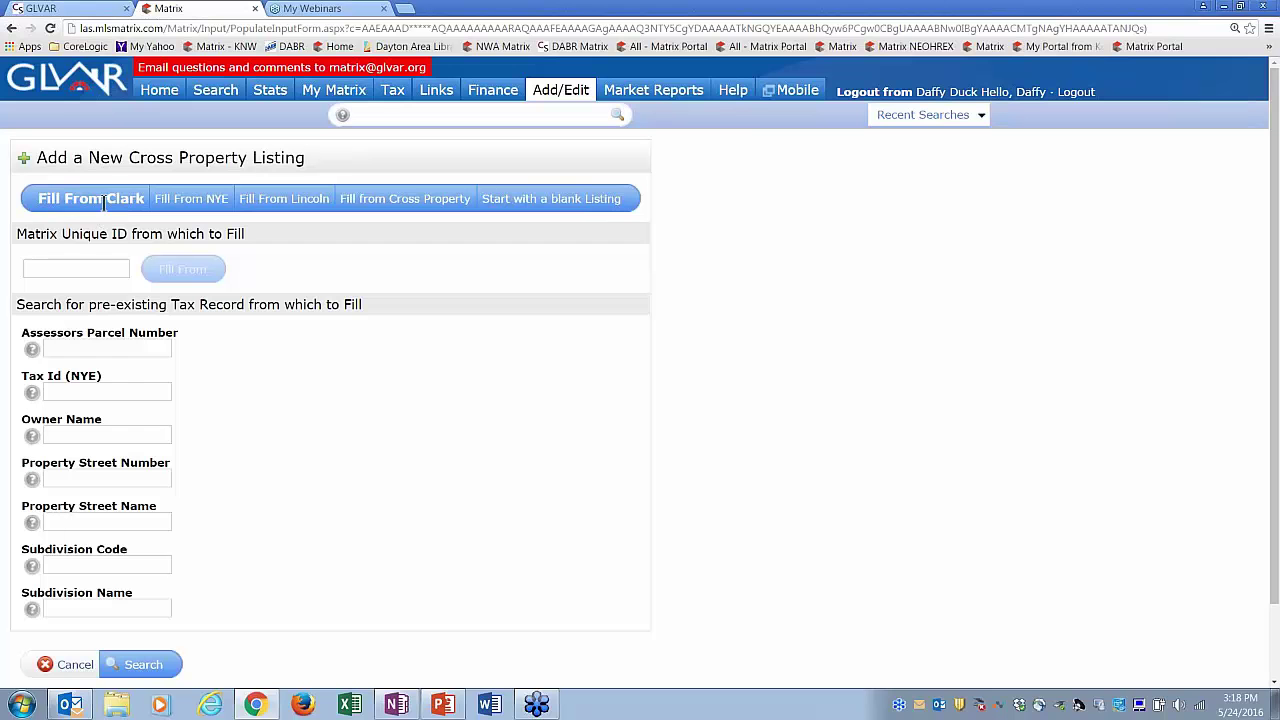
click(177, 200)
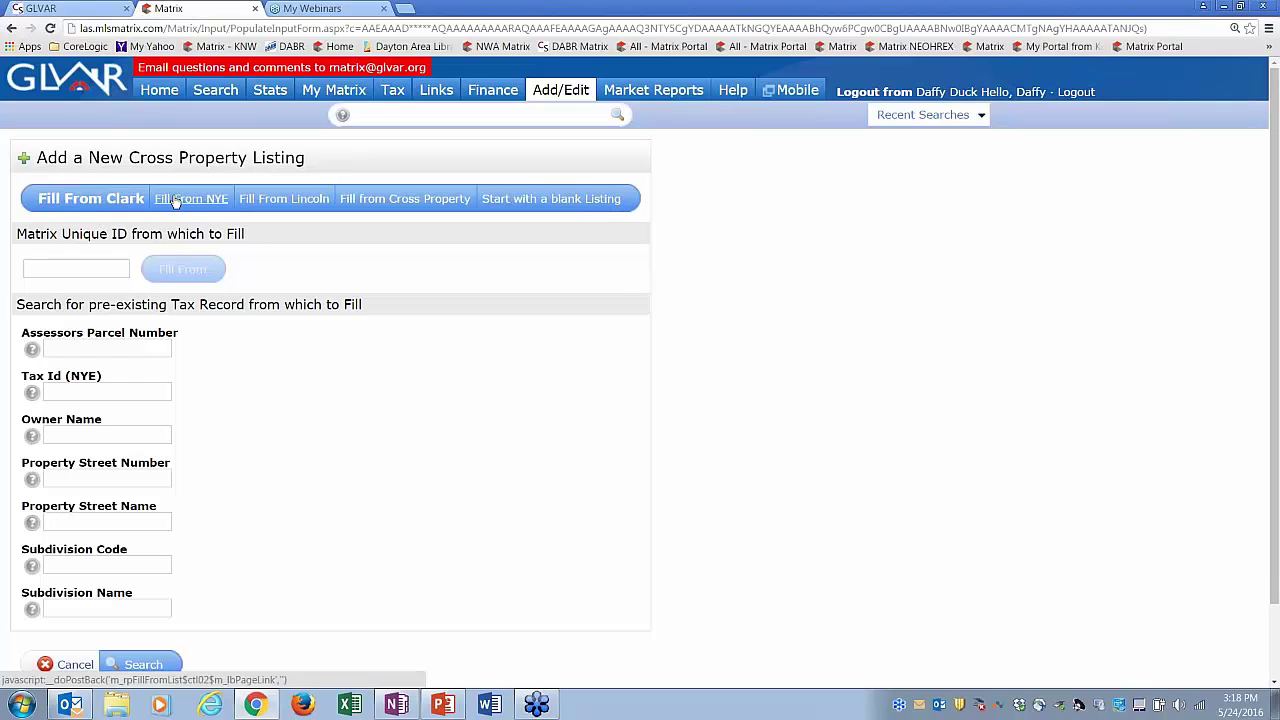
click(264, 200)
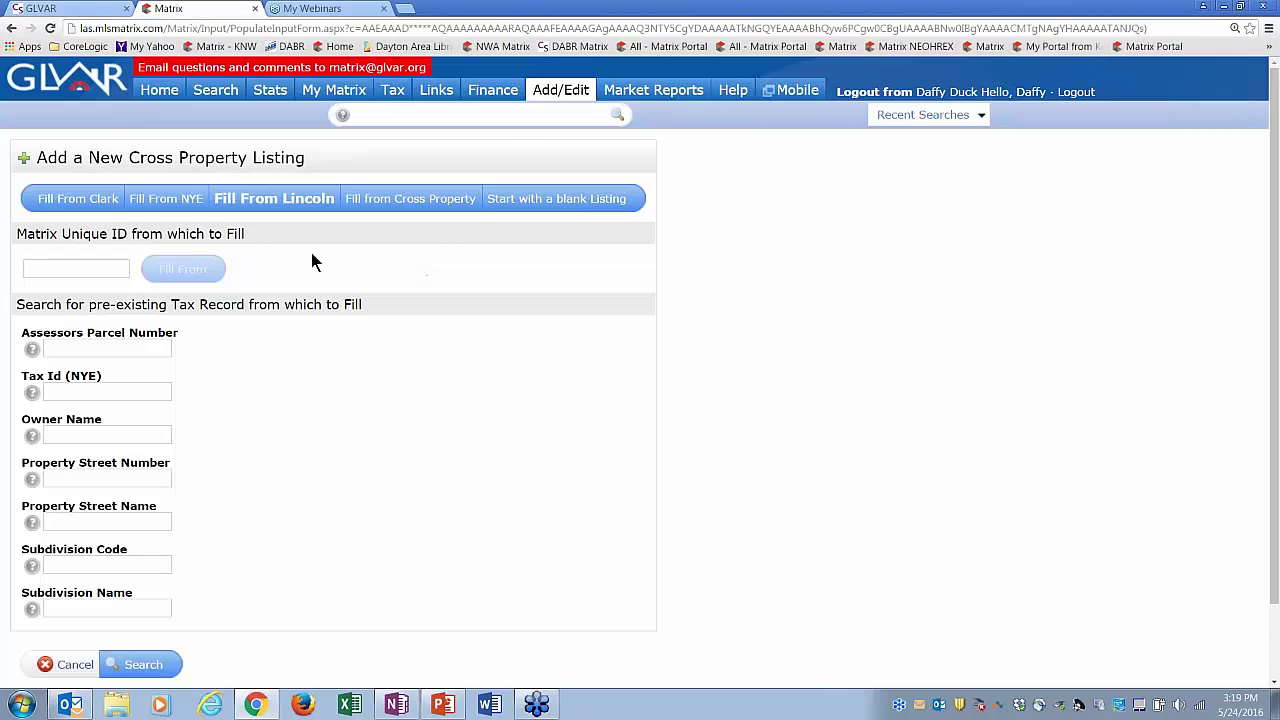
click(86, 199)
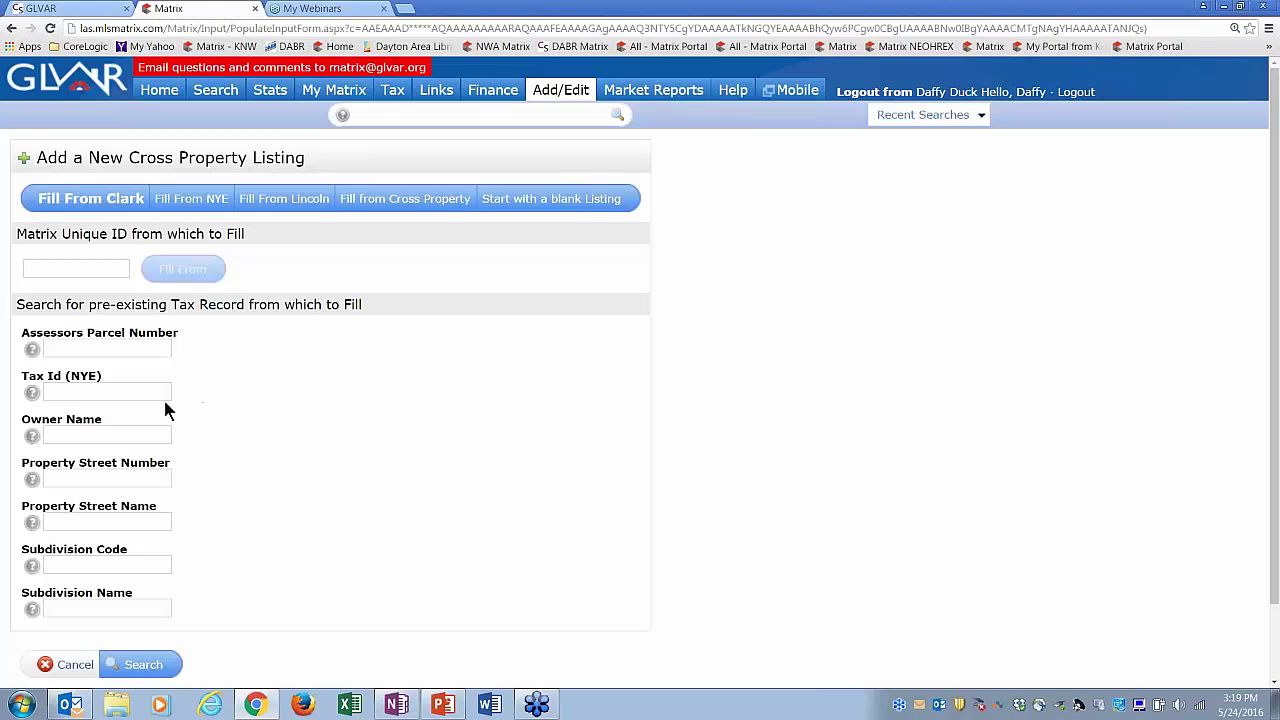
click(98, 350)
click(105, 481)
click(109, 531)
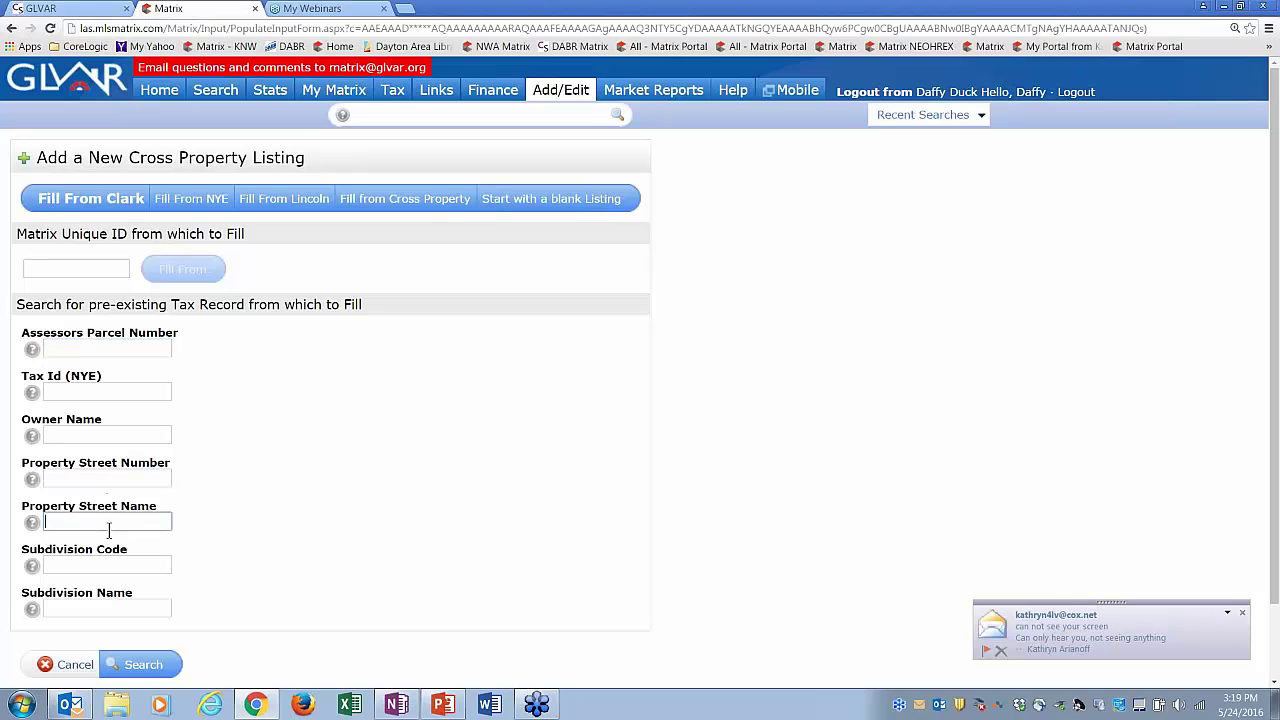
click(115, 477)
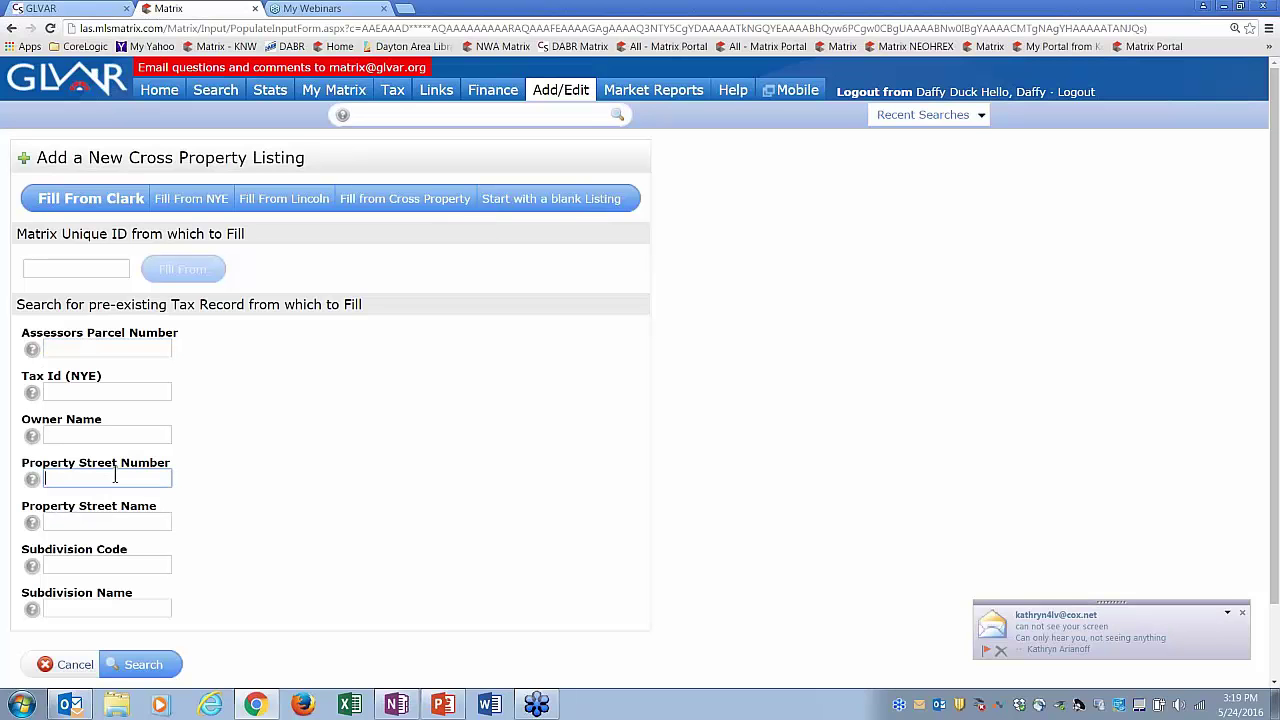
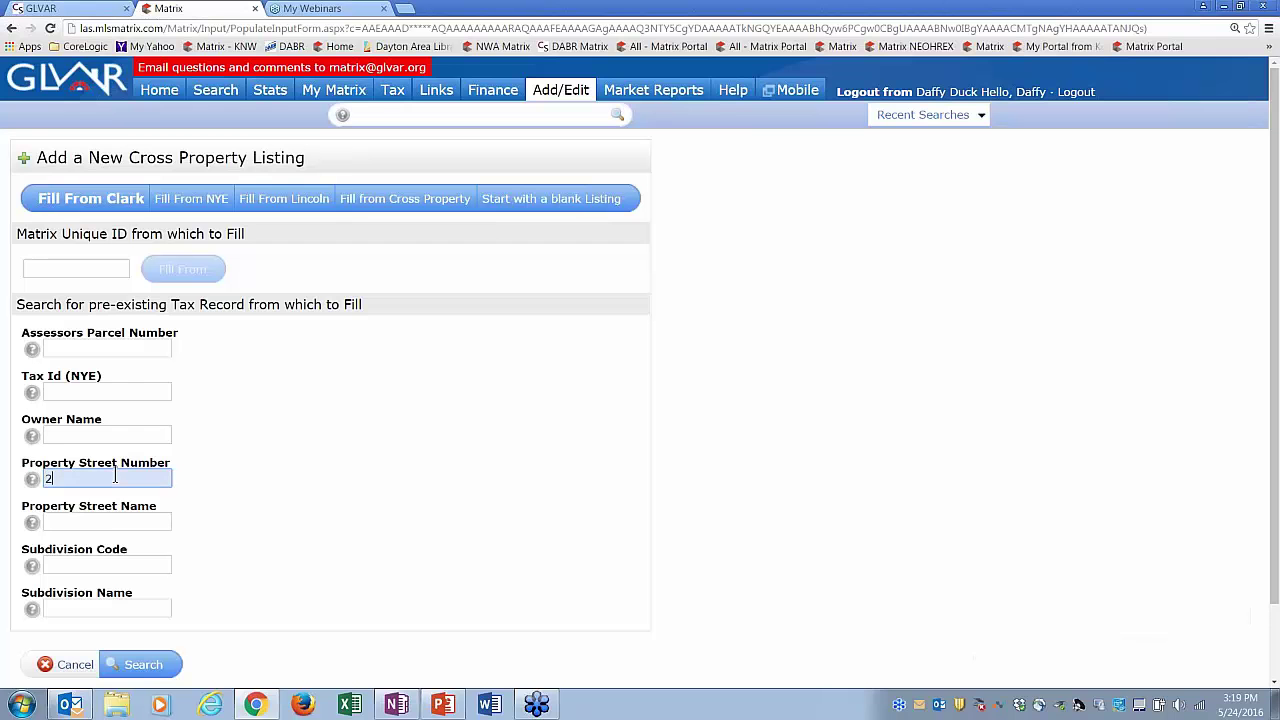
key(Down)
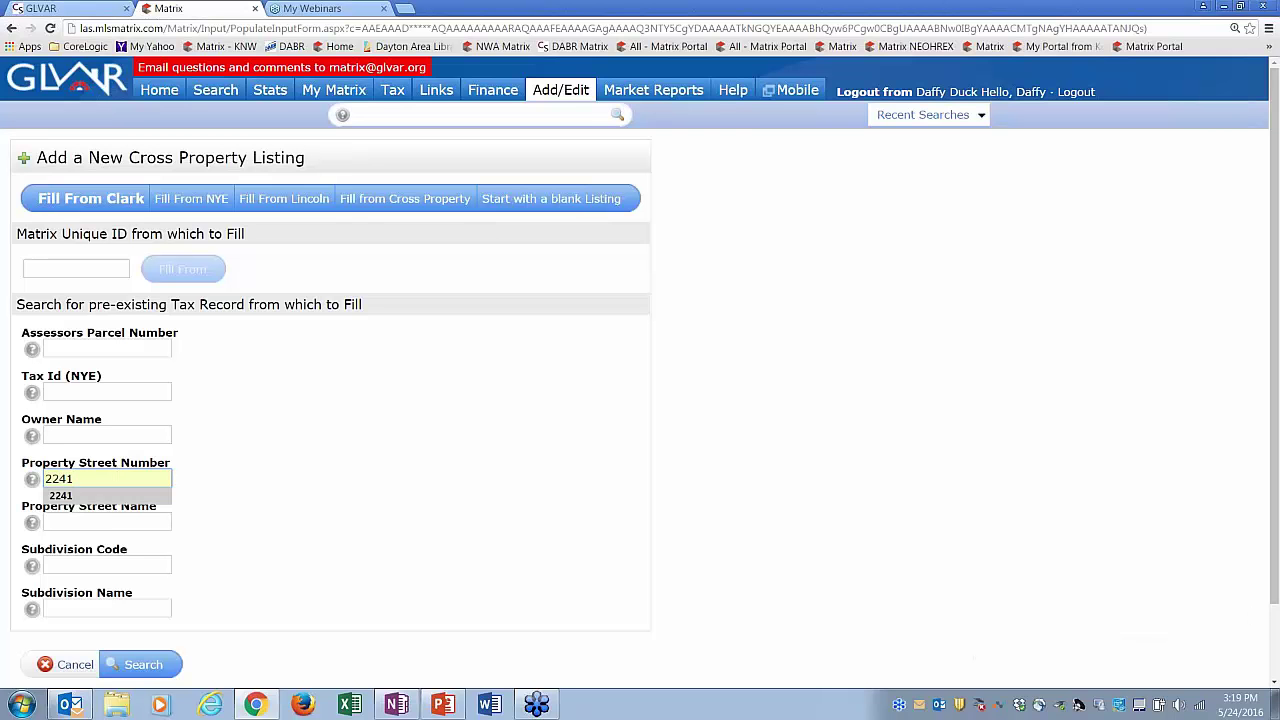
key(Return)
click(109, 524)
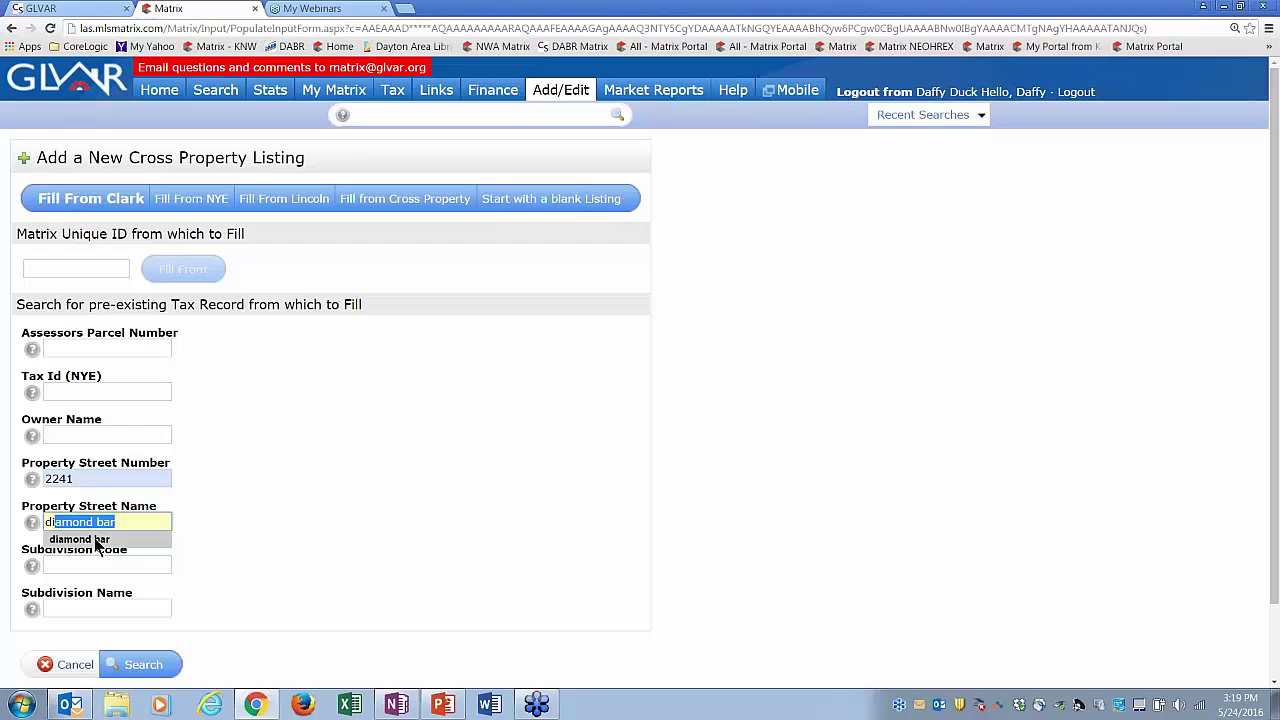
click(95, 539)
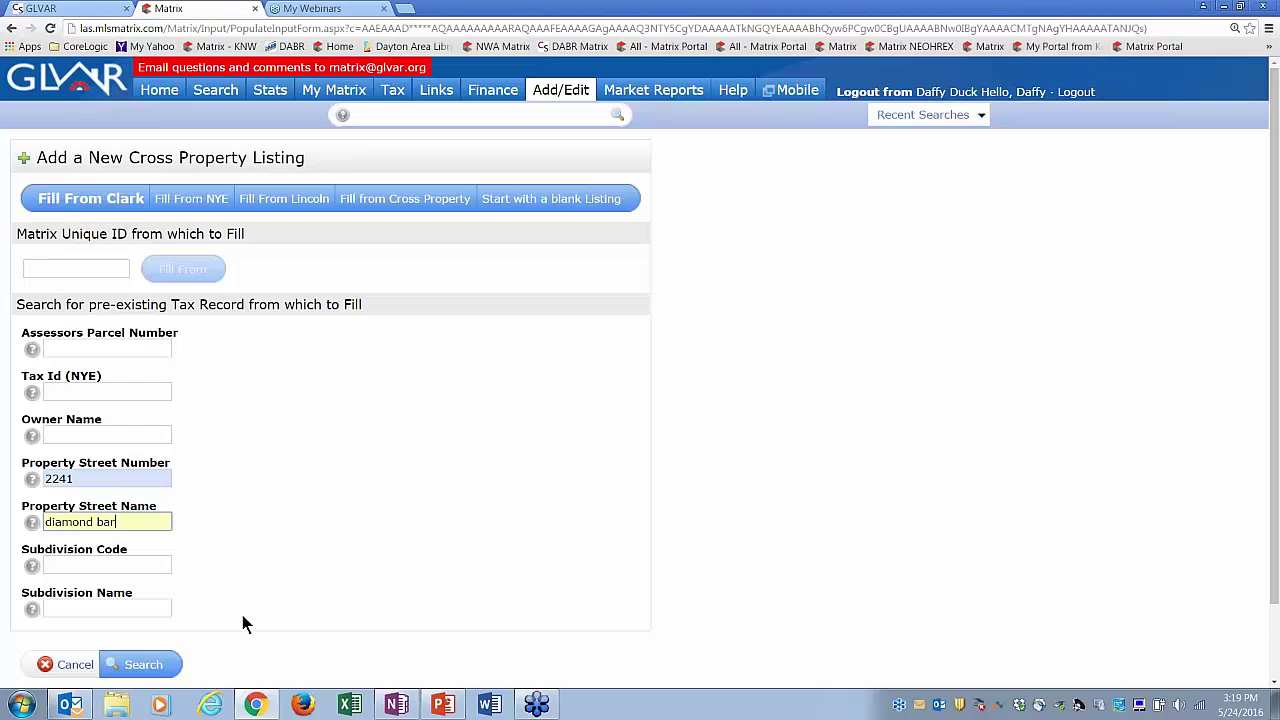
click(150, 665)
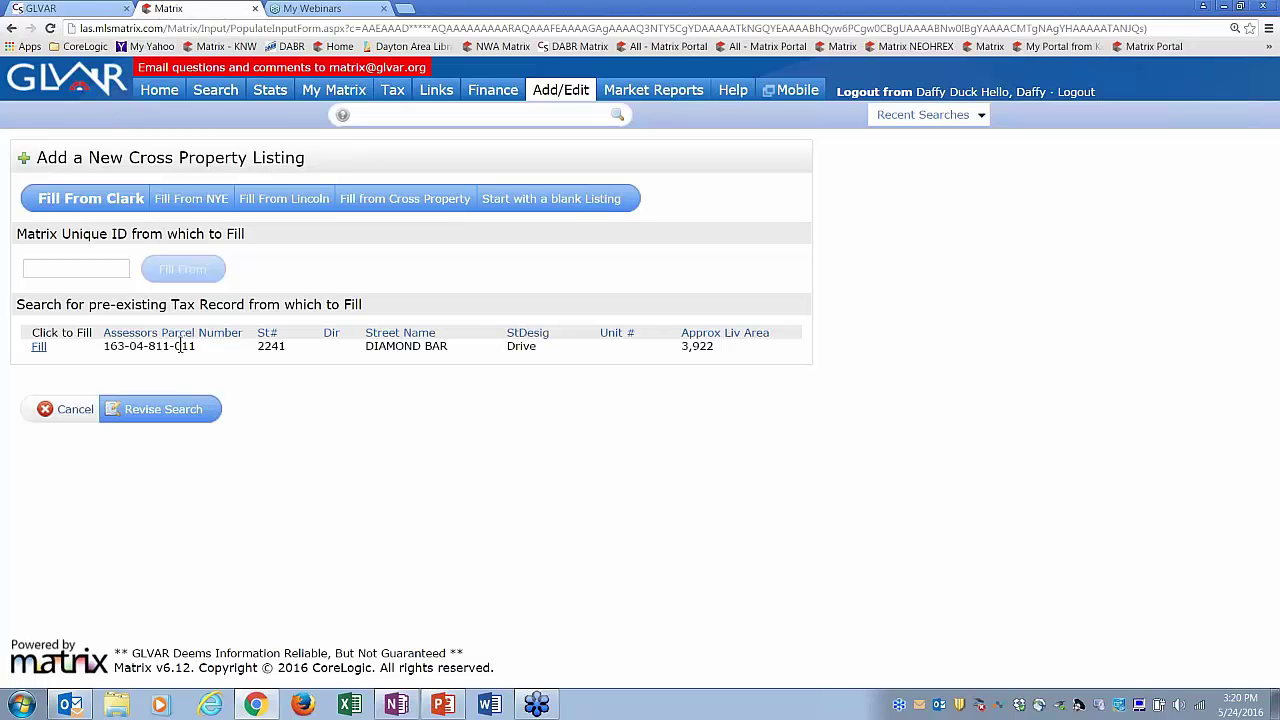
click(40, 349)
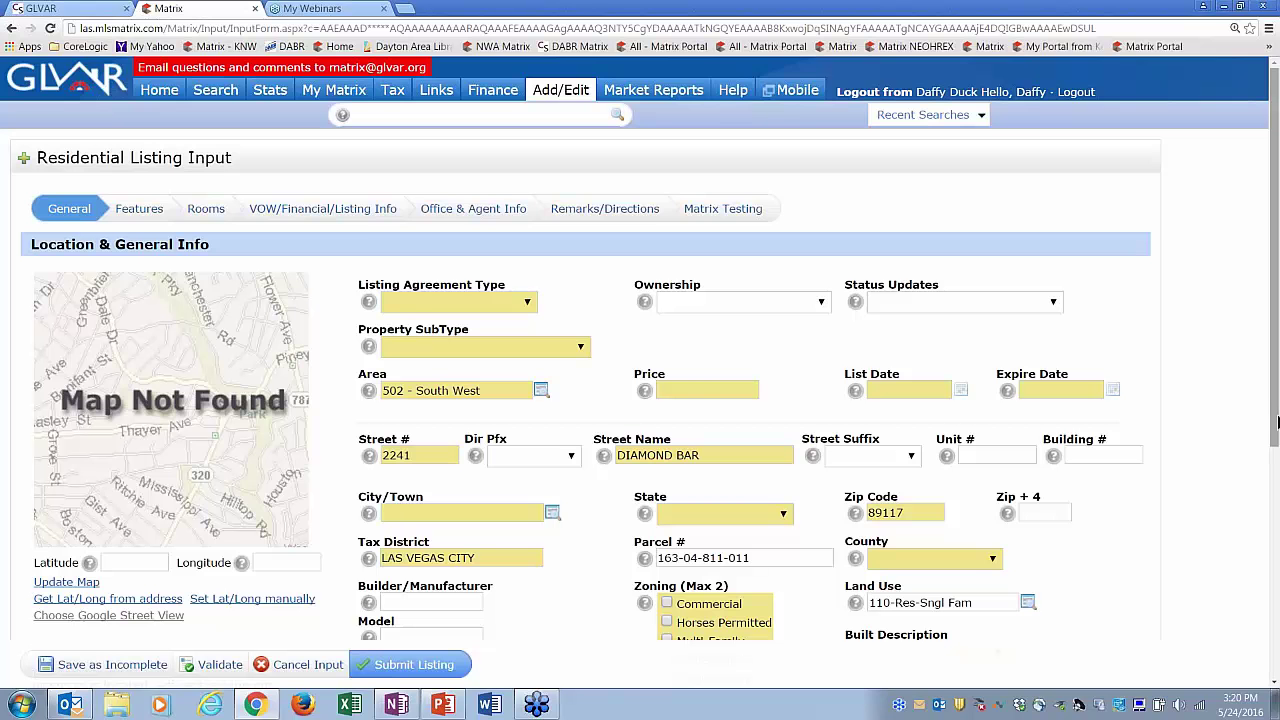
- Set Listing Agreement Type to Active-Exclusive Right and Property SubType to Single Family Residential
scroll(1265, 432, down, 1)
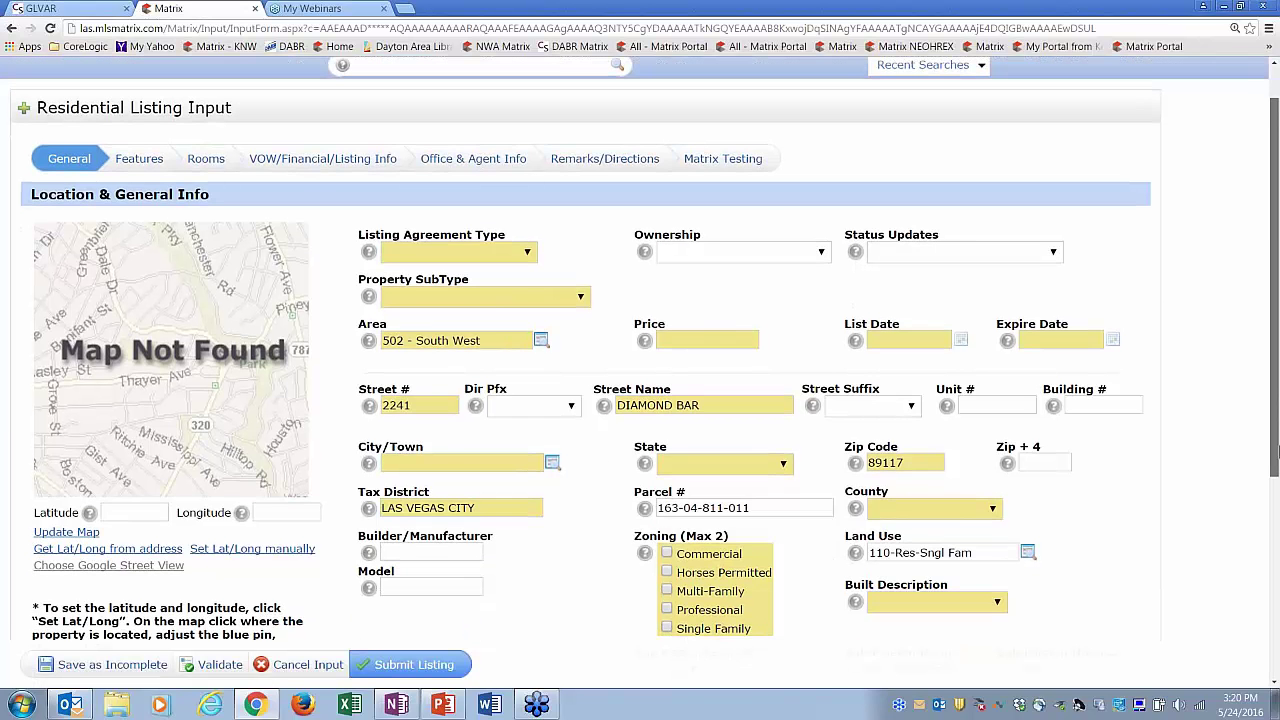
scroll(1277, 421, up, 1)
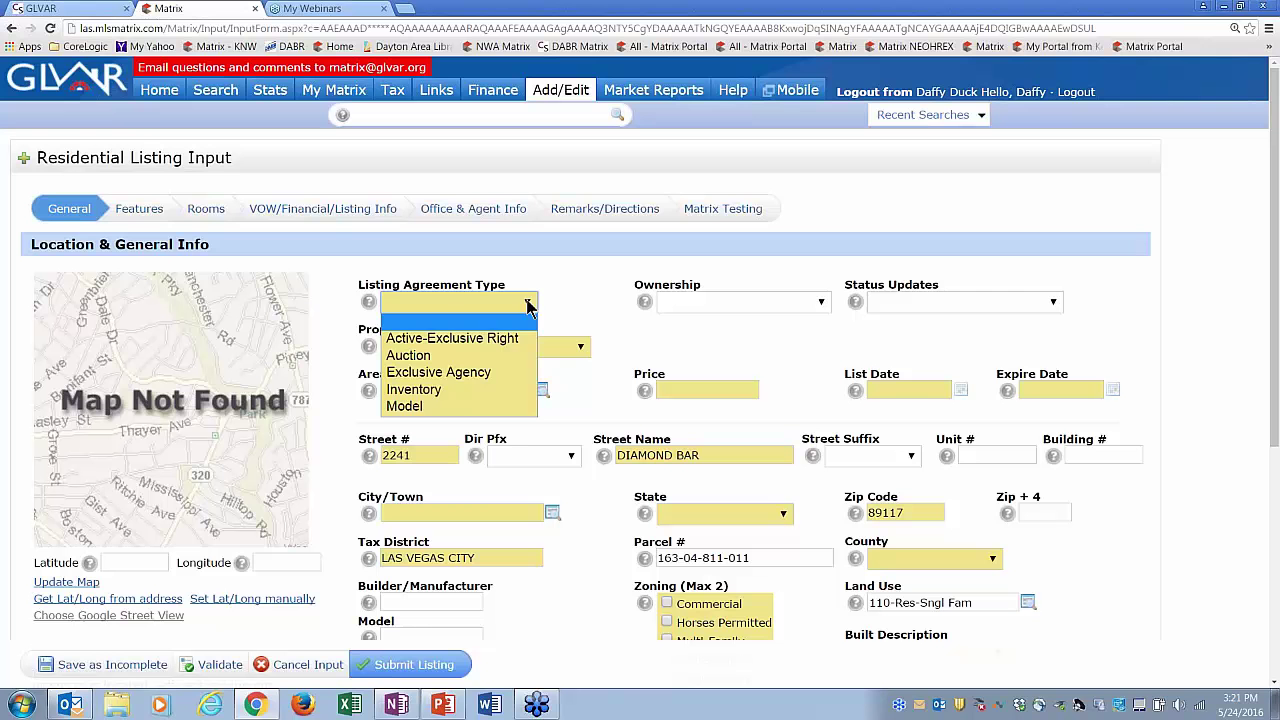
click(508, 339)
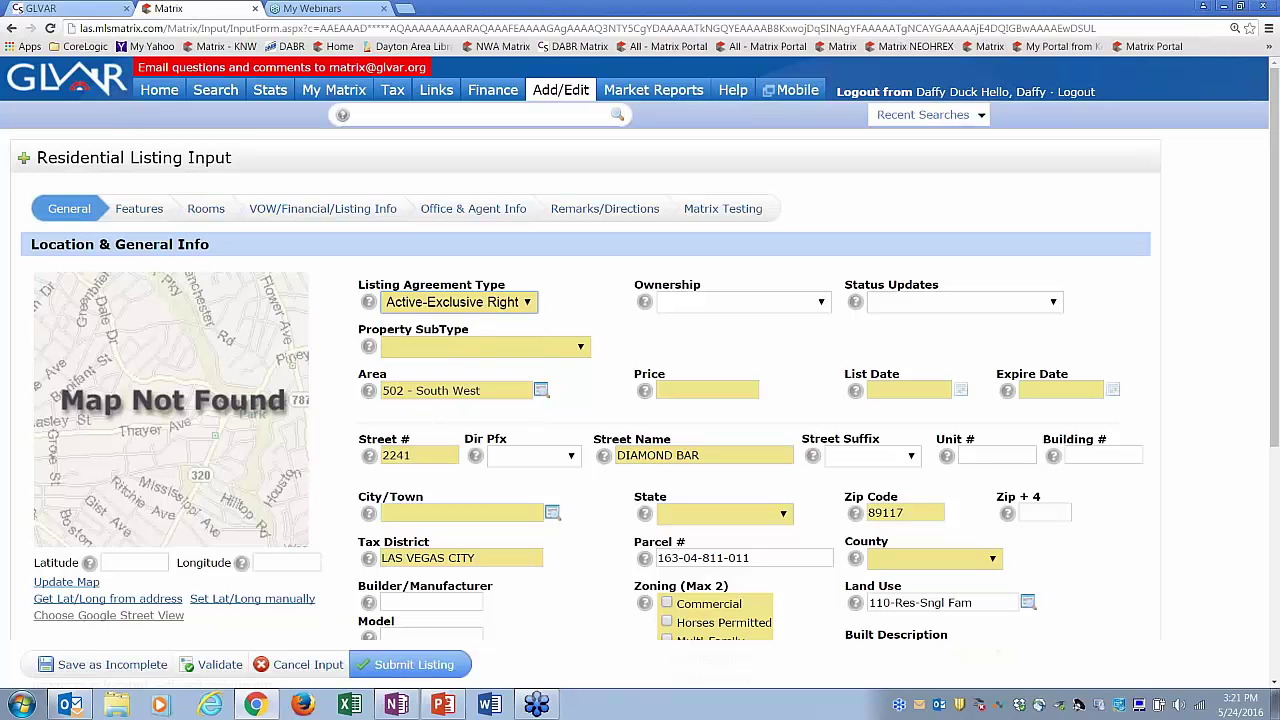
click(581, 346)
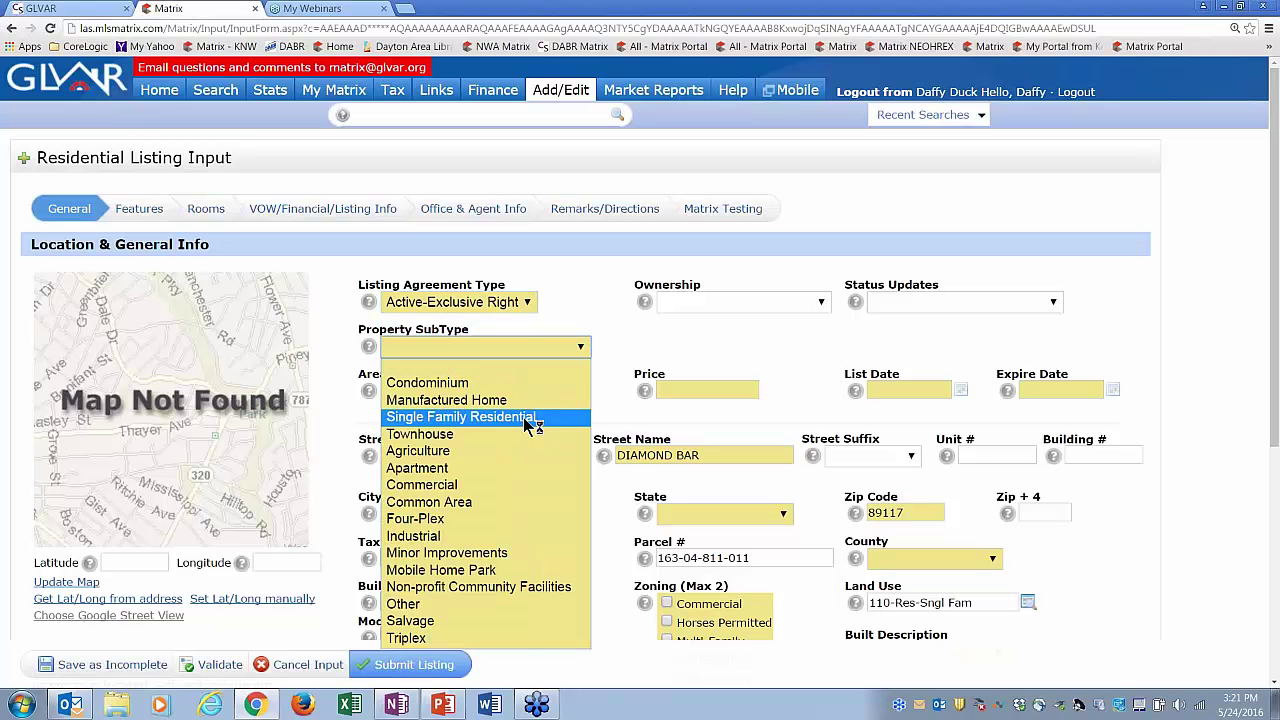
click(460, 417)
mouse_move(1276, 421)
mouse_down()
mouse_move(1276, 645)
mouse_move(1277, 417)
mouse_up()
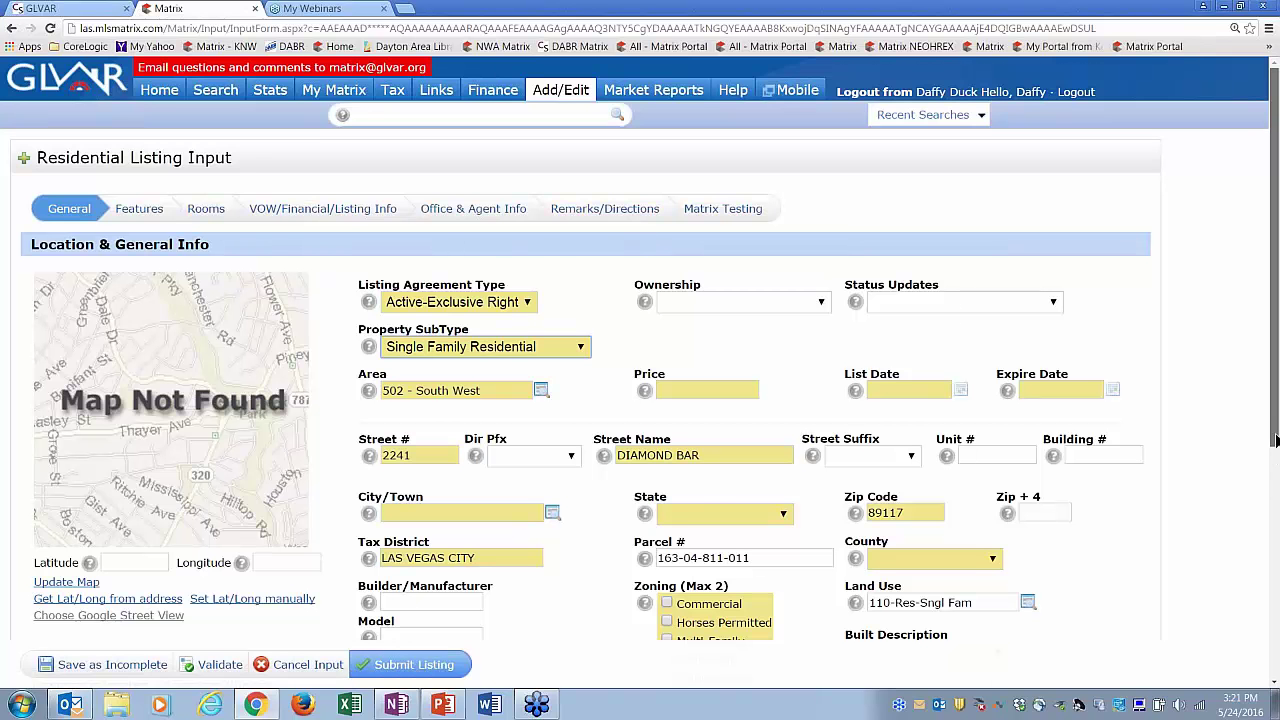
scroll(1274, 470, down, 1)
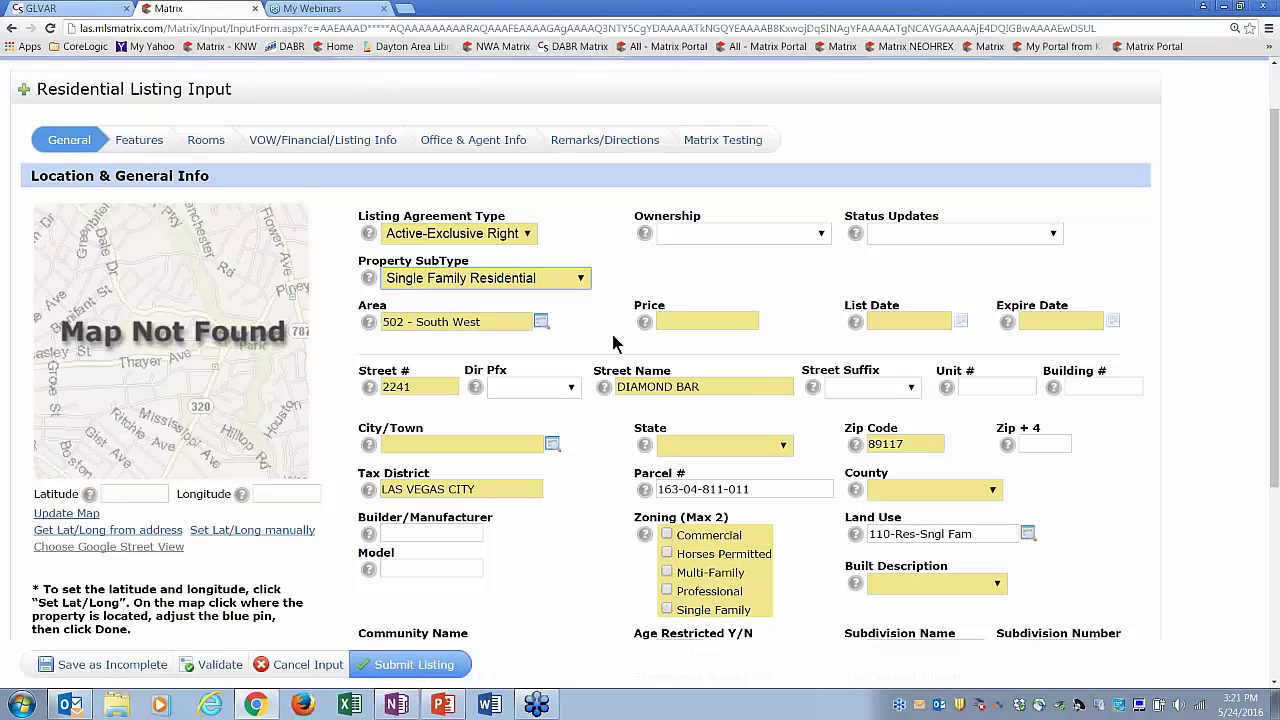
- Enter list price 123456789 and a list date of 05/24/2016
click(679, 320)
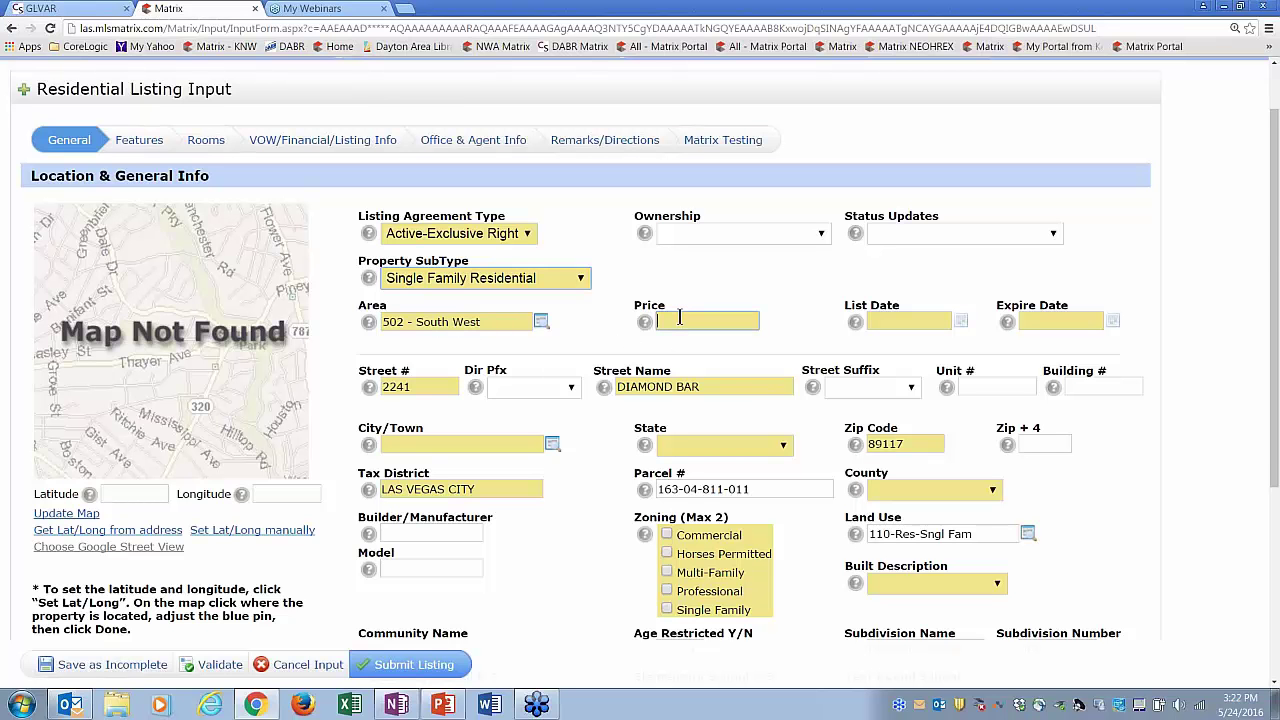
text(123456)
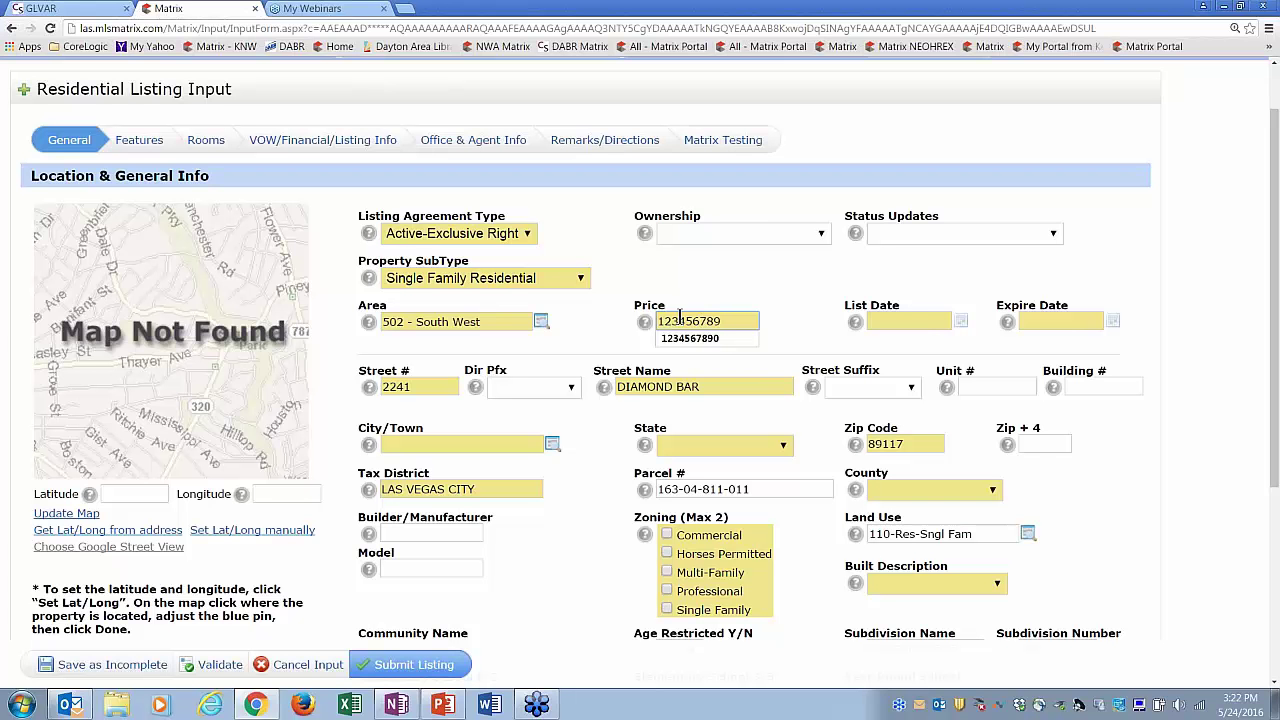
text(789)
key(Tab)
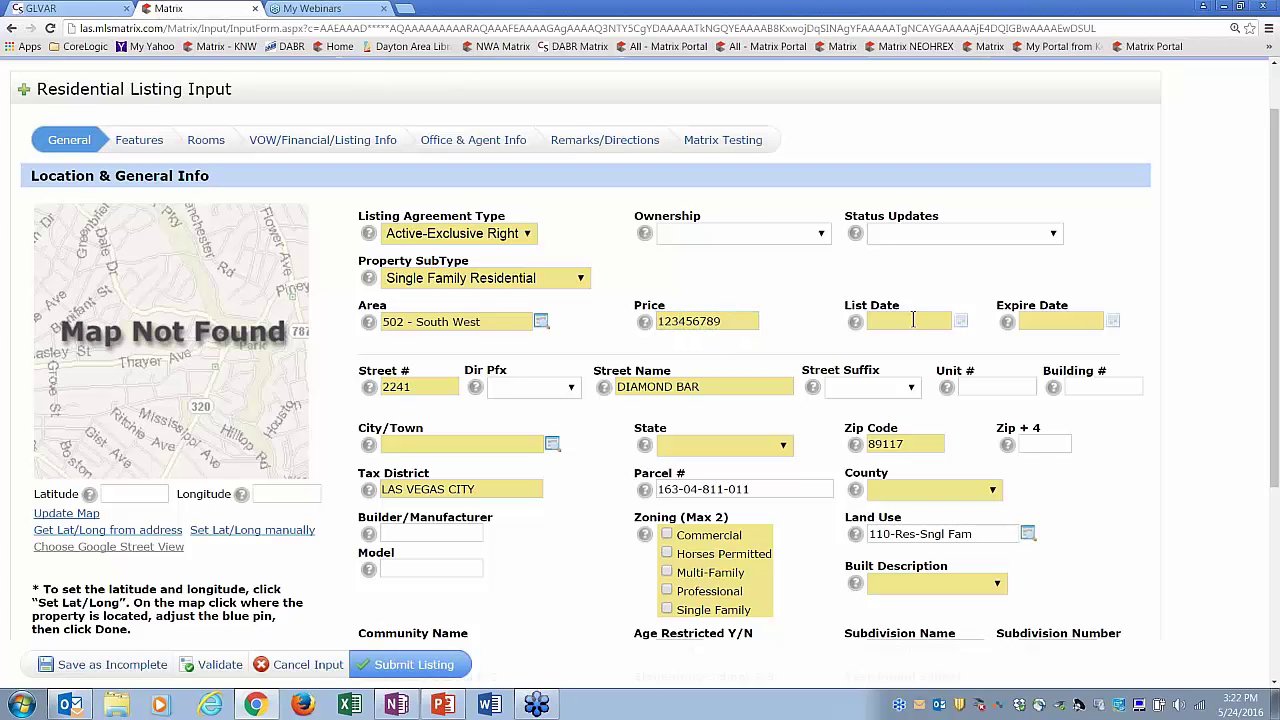
click(913, 320)
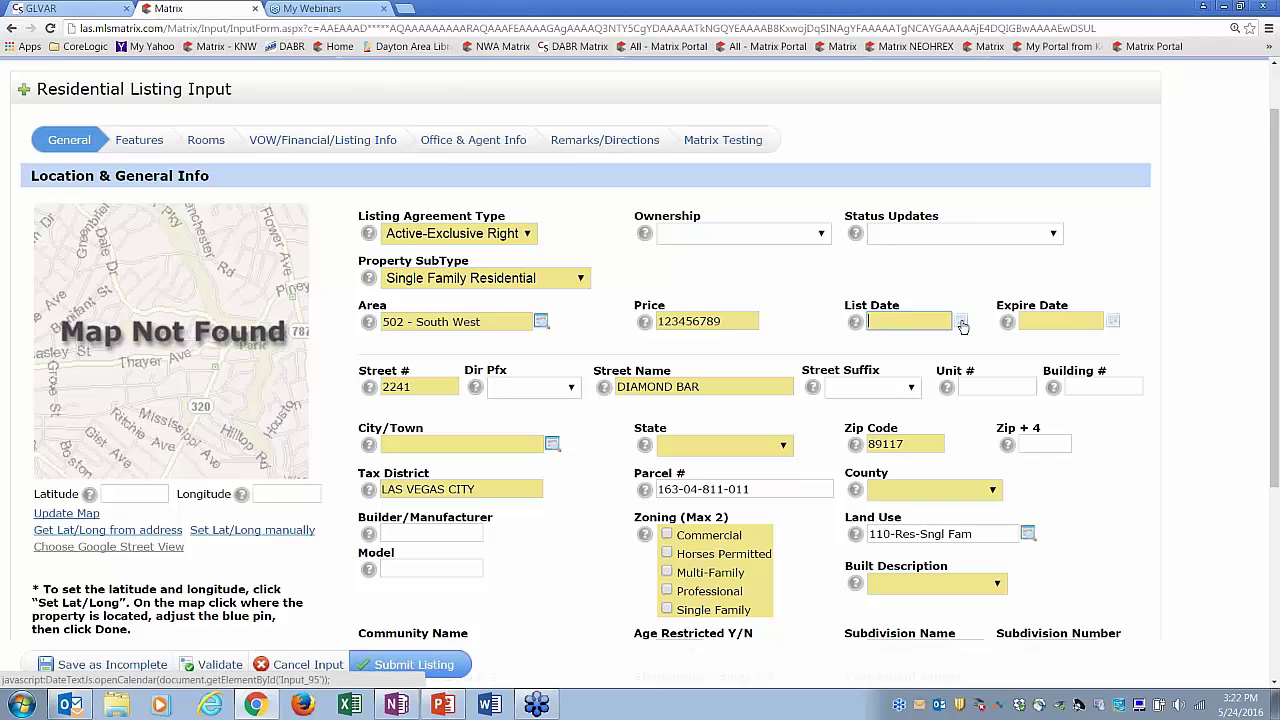
click(961, 321)
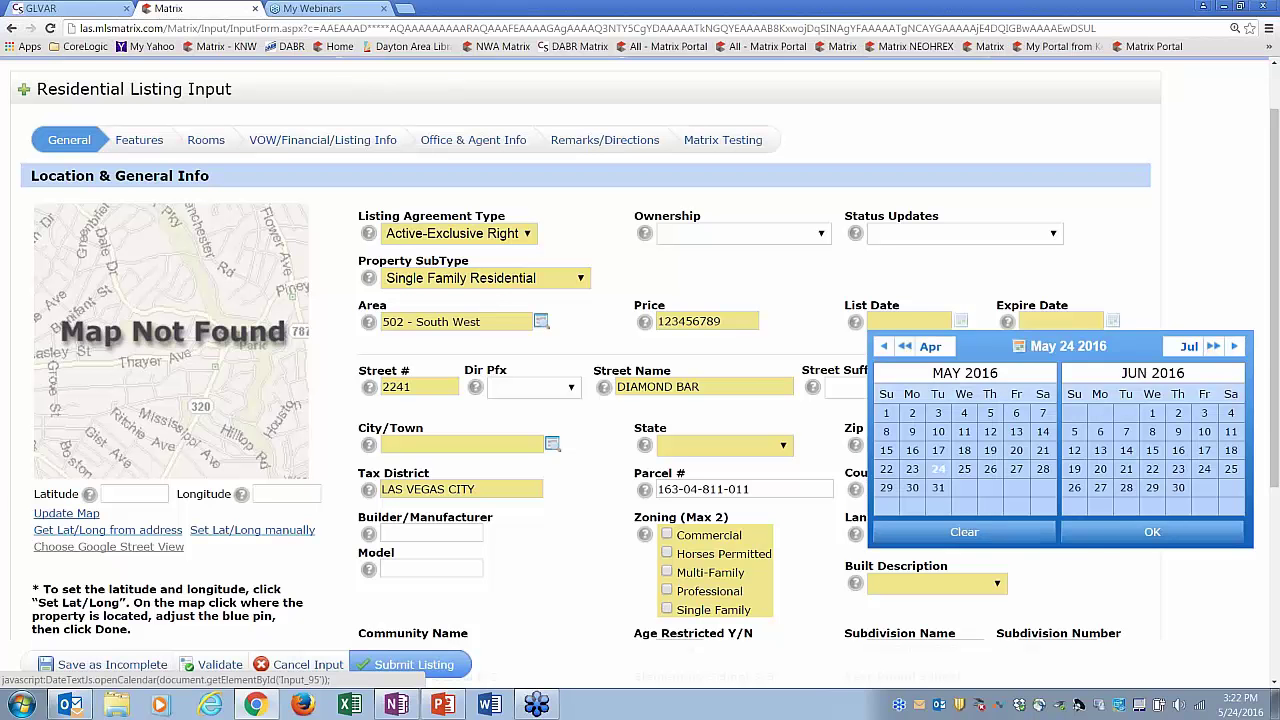
click(945, 475)
click(1106, 540)
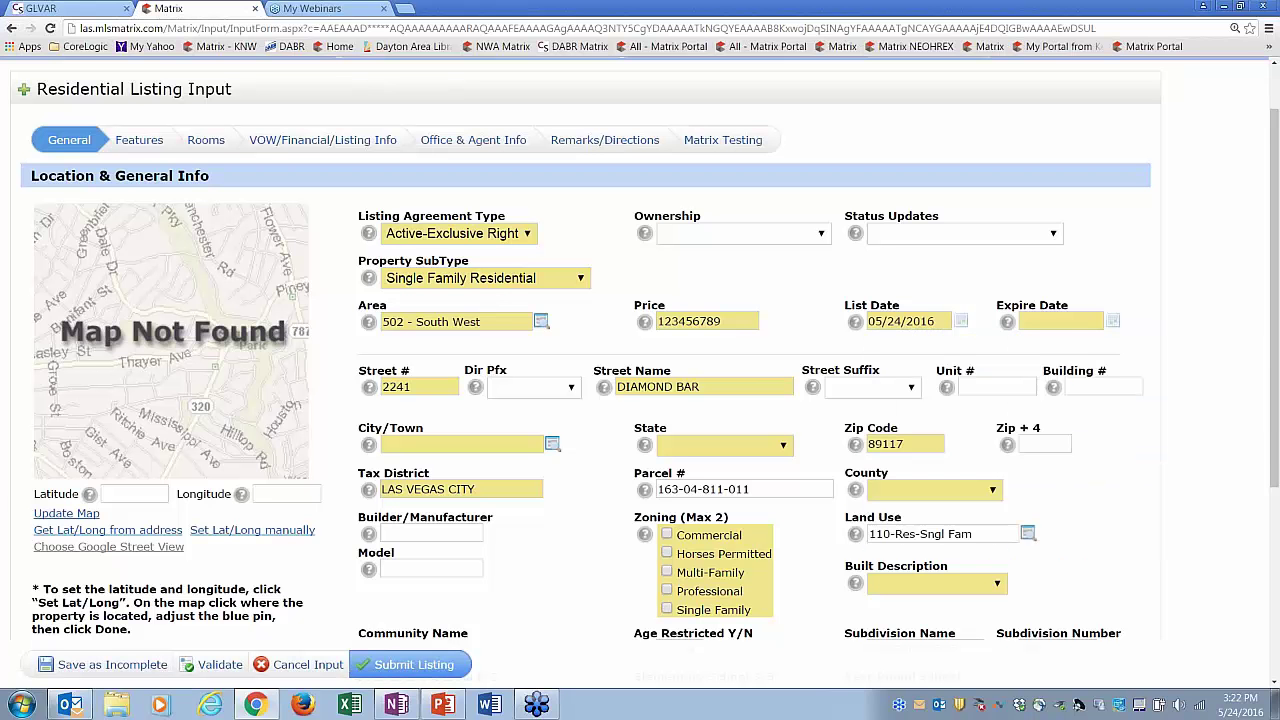
- Set the expire date to 05/31/2016 from the calendar
click(1114, 323)
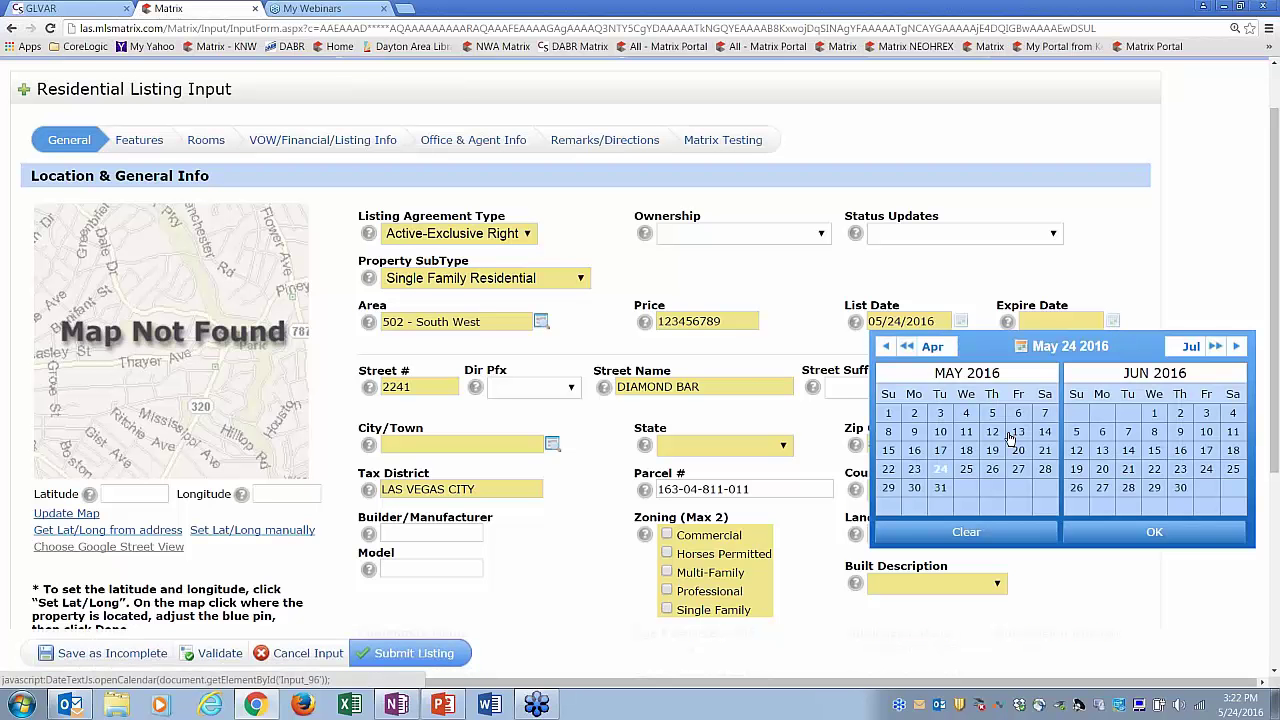
click(943, 492)
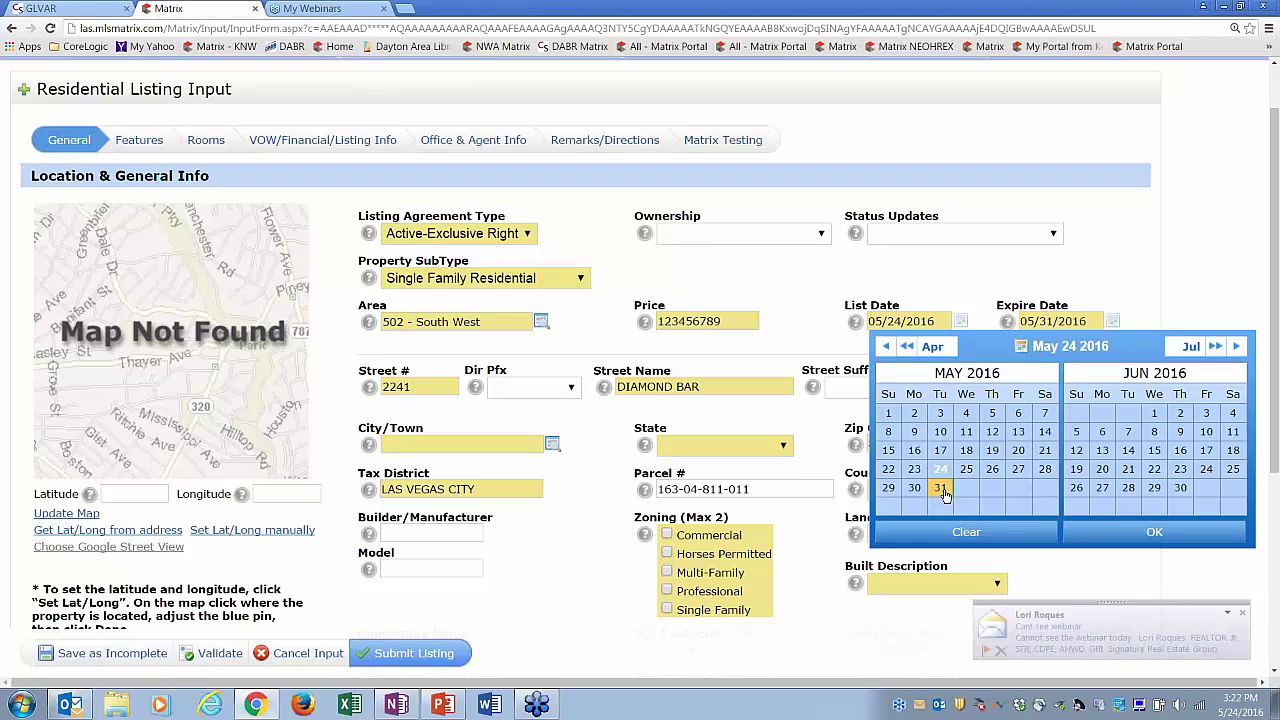
click(1104, 532)
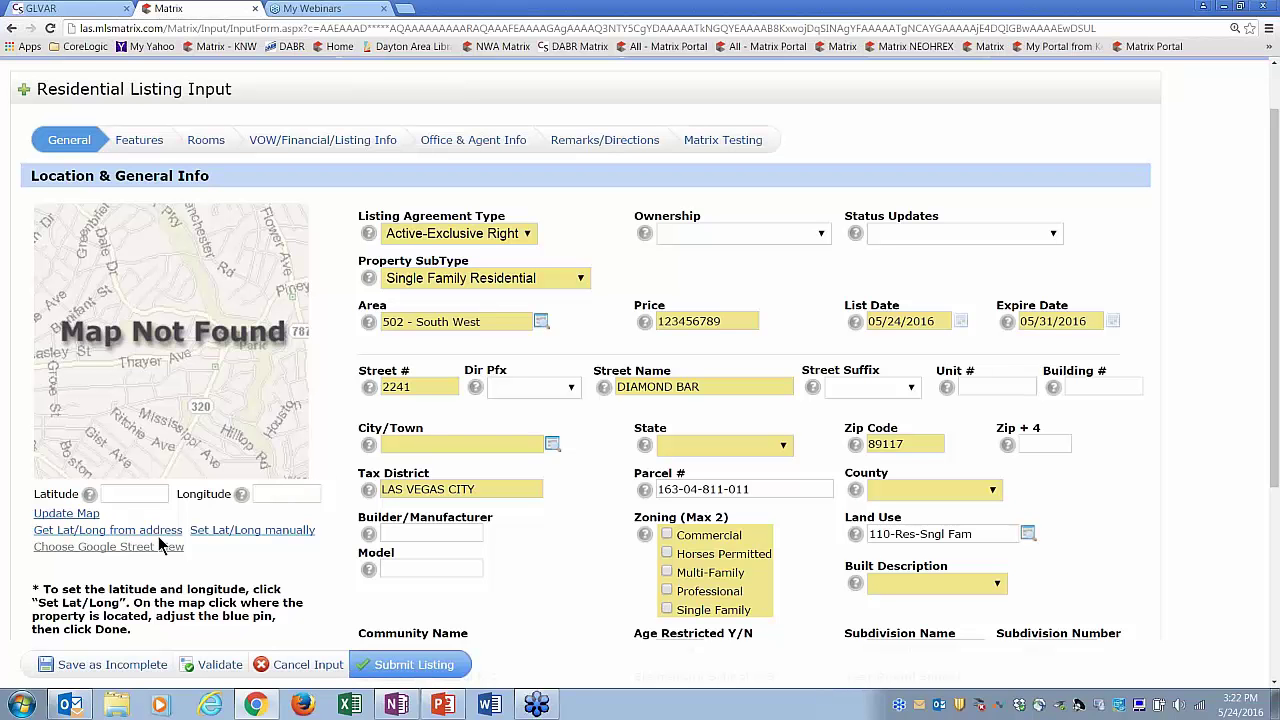
- Fill latitude 36.145901 and longitude from the address, then bring up the manual pin map
click(157, 539)
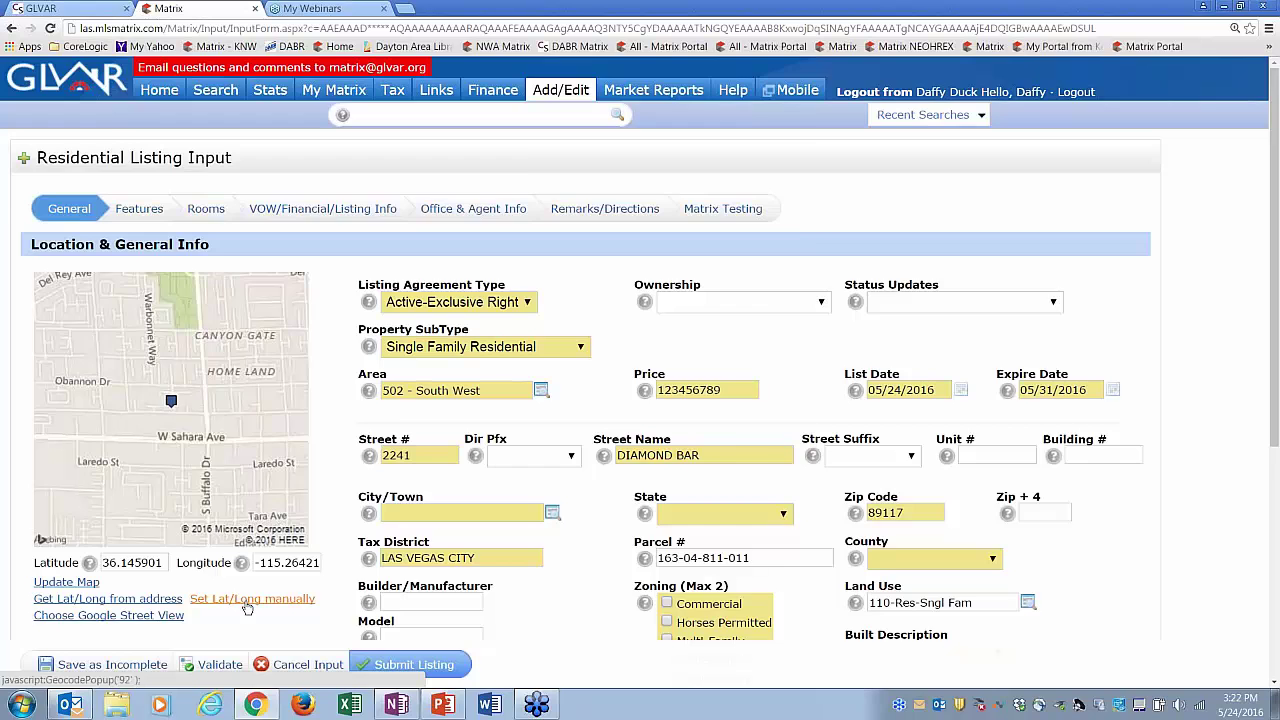
click(250, 599)
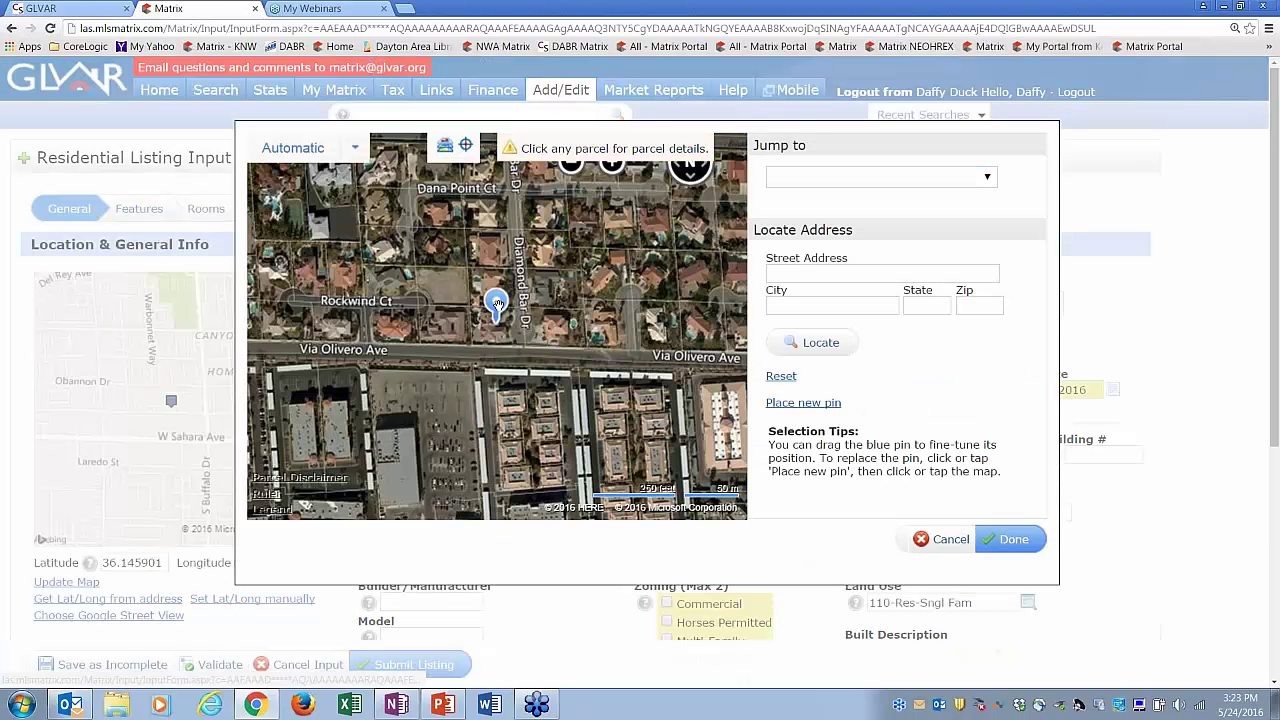
drag(497, 304, 556, 306)
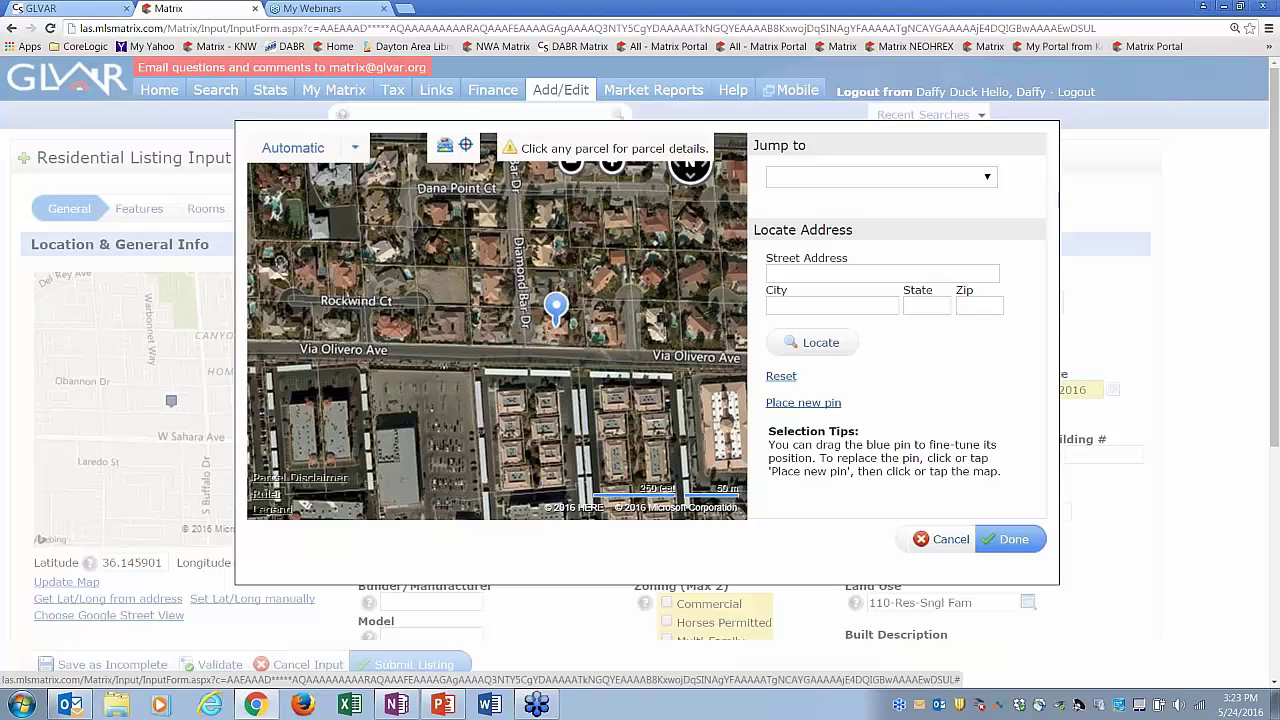
drag(622, 275, 589, 392)
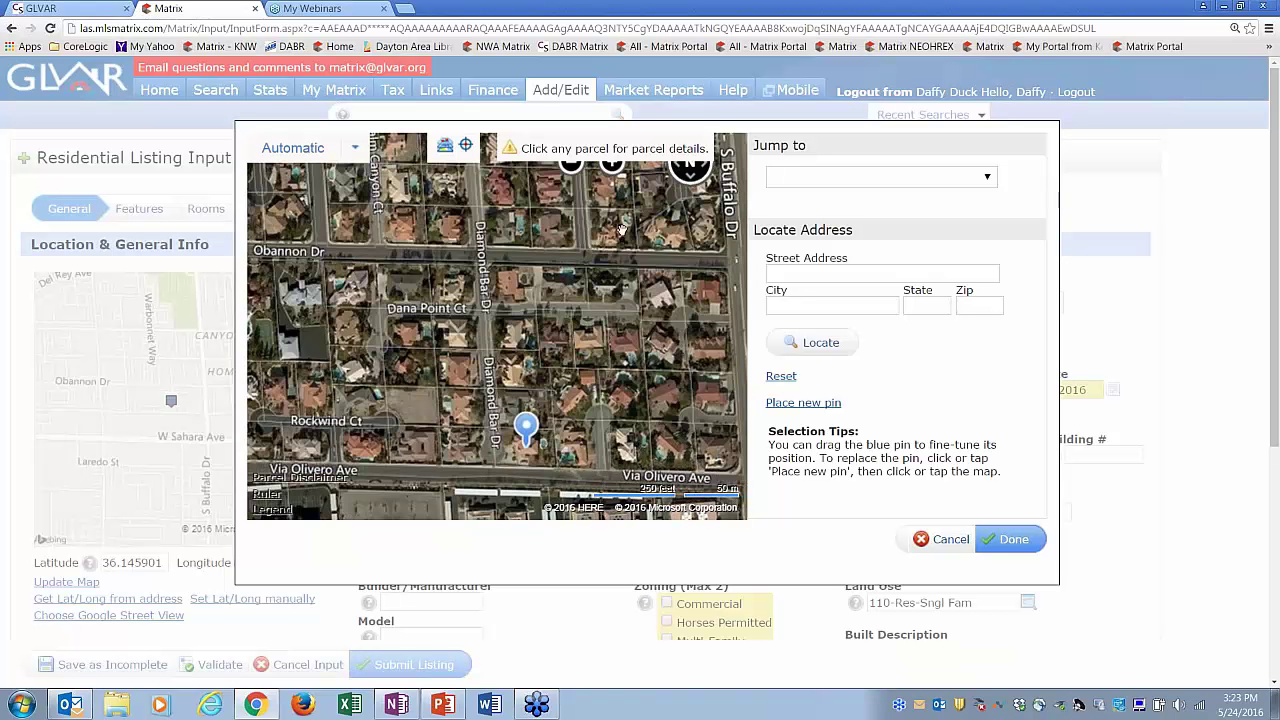
drag(622, 230, 548, 380)
drag(540, 306, 554, 375)
drag(488, 312, 543, 381)
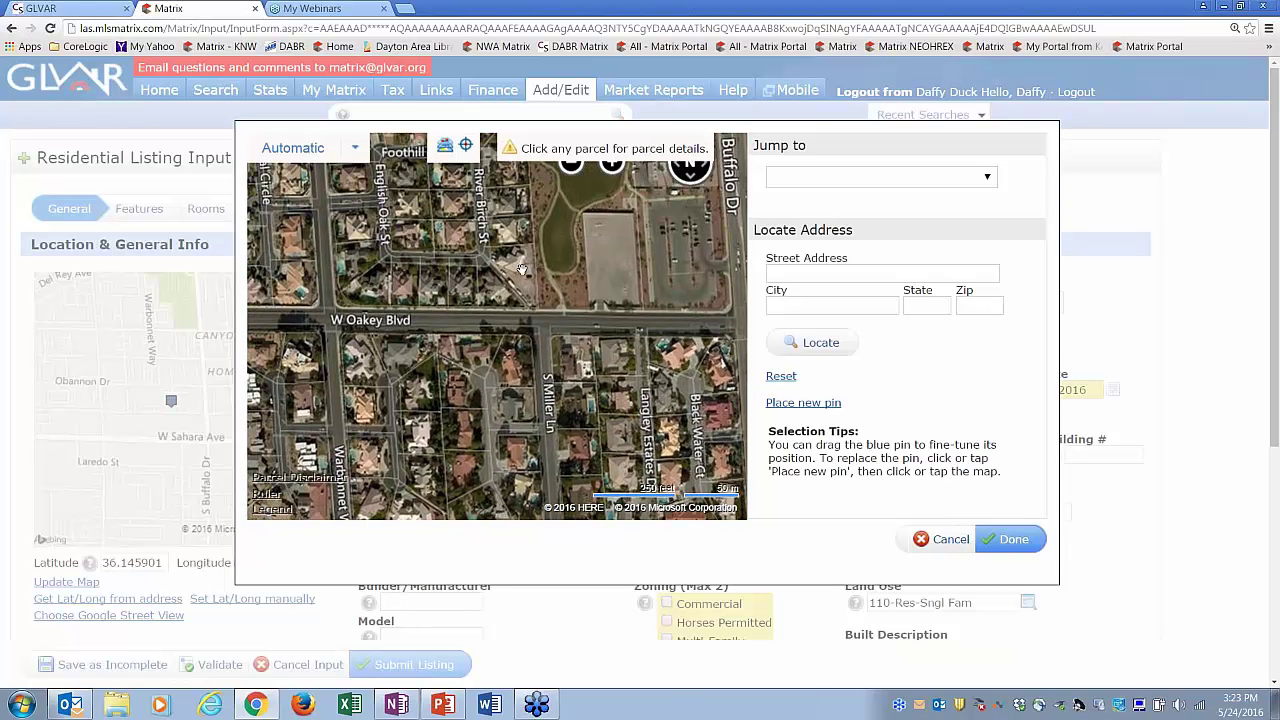
mouse_move(522, 284)
mouse_down()
mouse_move(535, 330)
mouse_move(514, 293)
mouse_up()
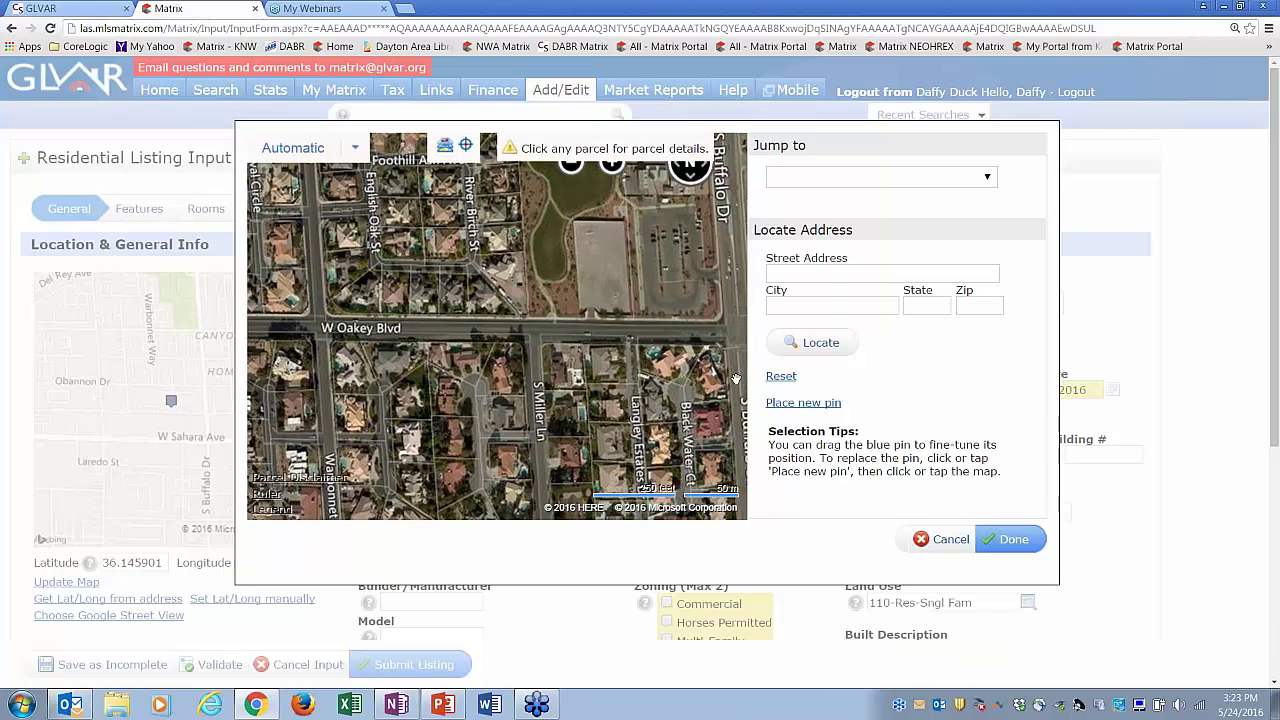
- Try placing a new pin and viewing parcel details, then reset the pin and accept it
click(833, 404)
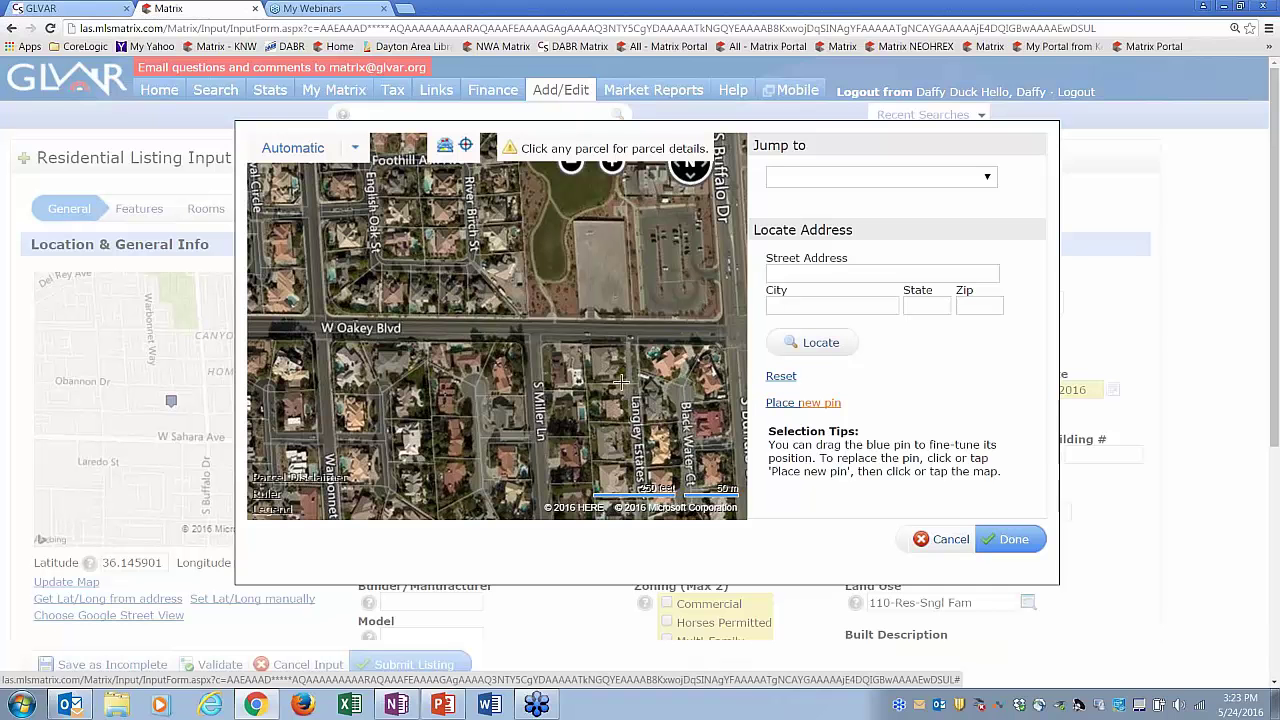
click(506, 362)
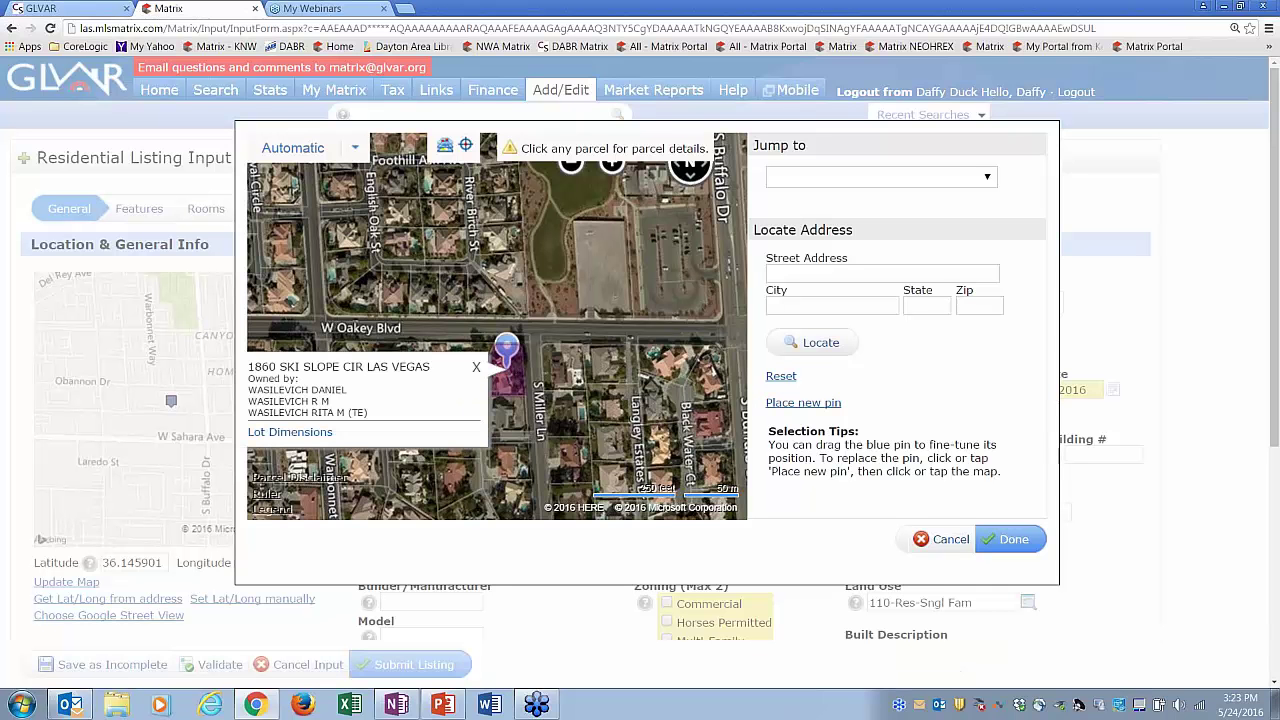
click(476, 367)
drag(508, 386, 610, 371)
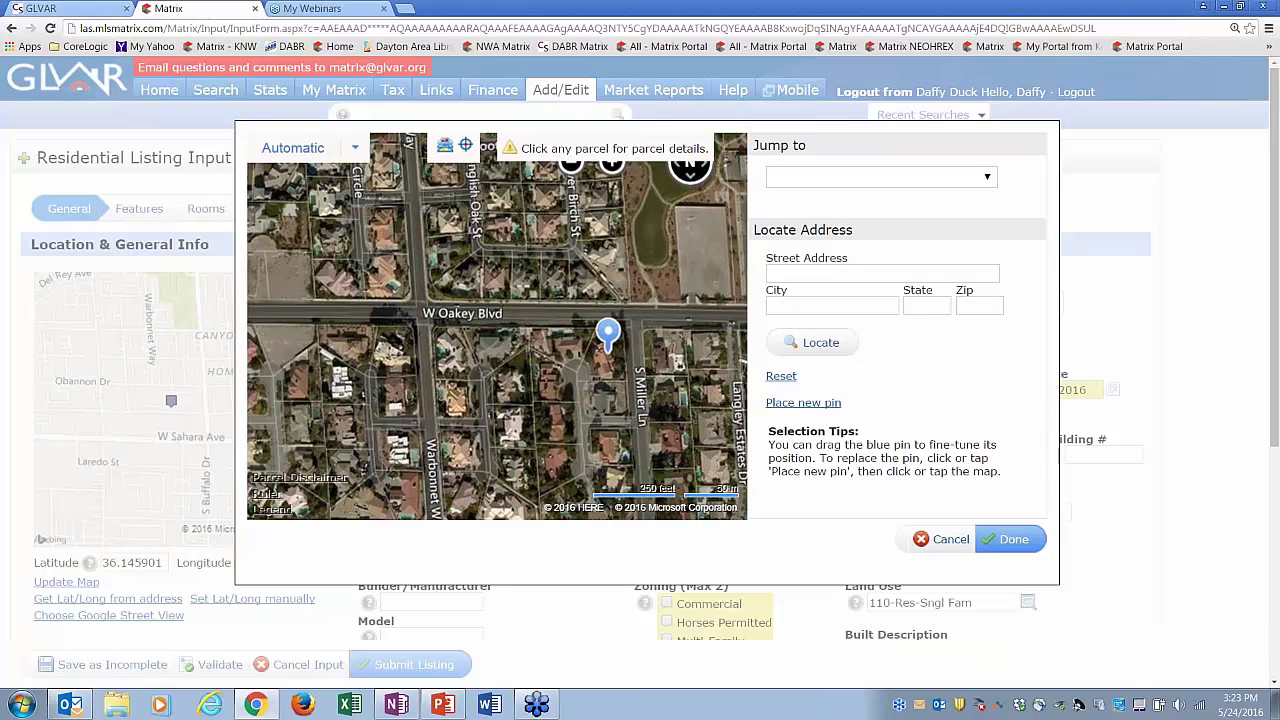
click(601, 363)
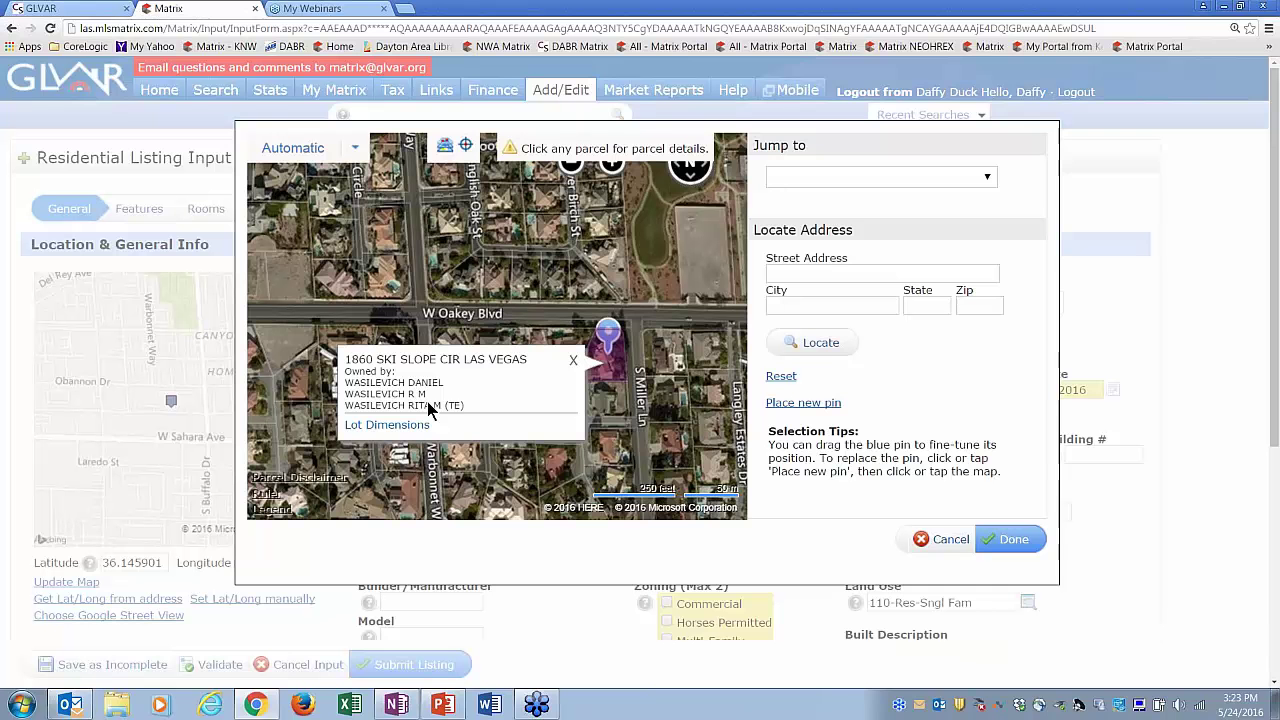
click(573, 361)
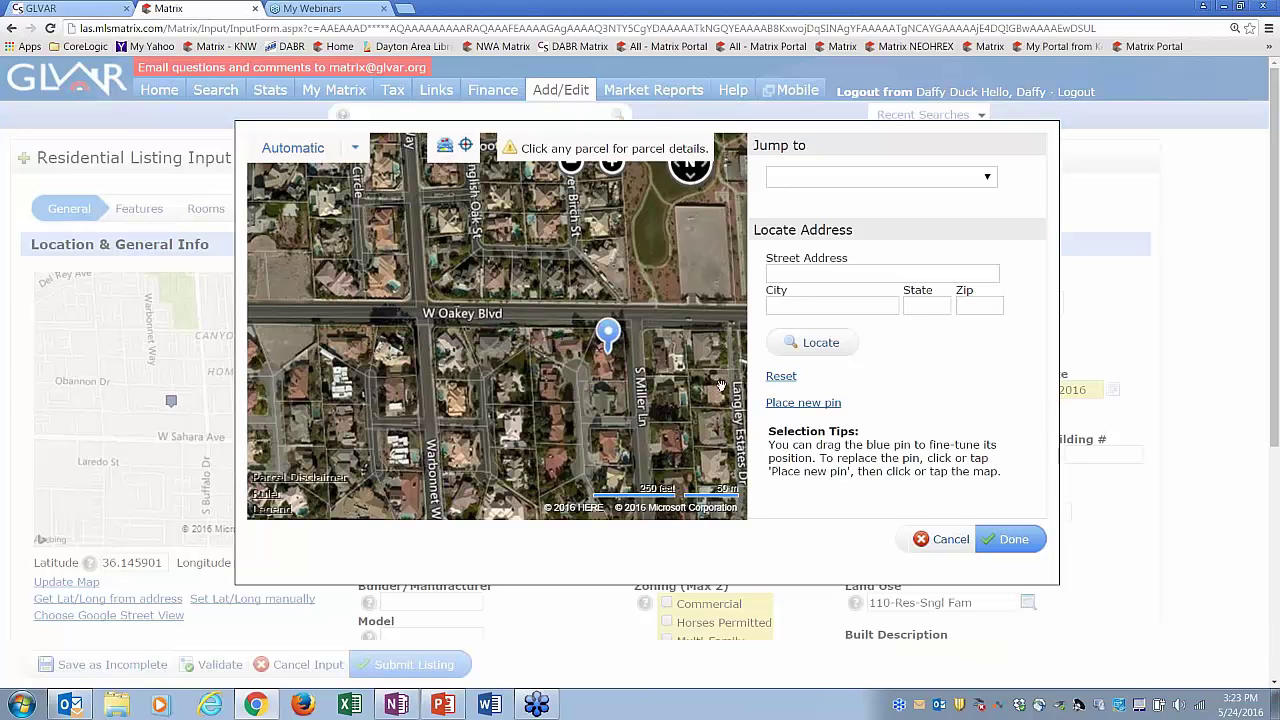
click(781, 377)
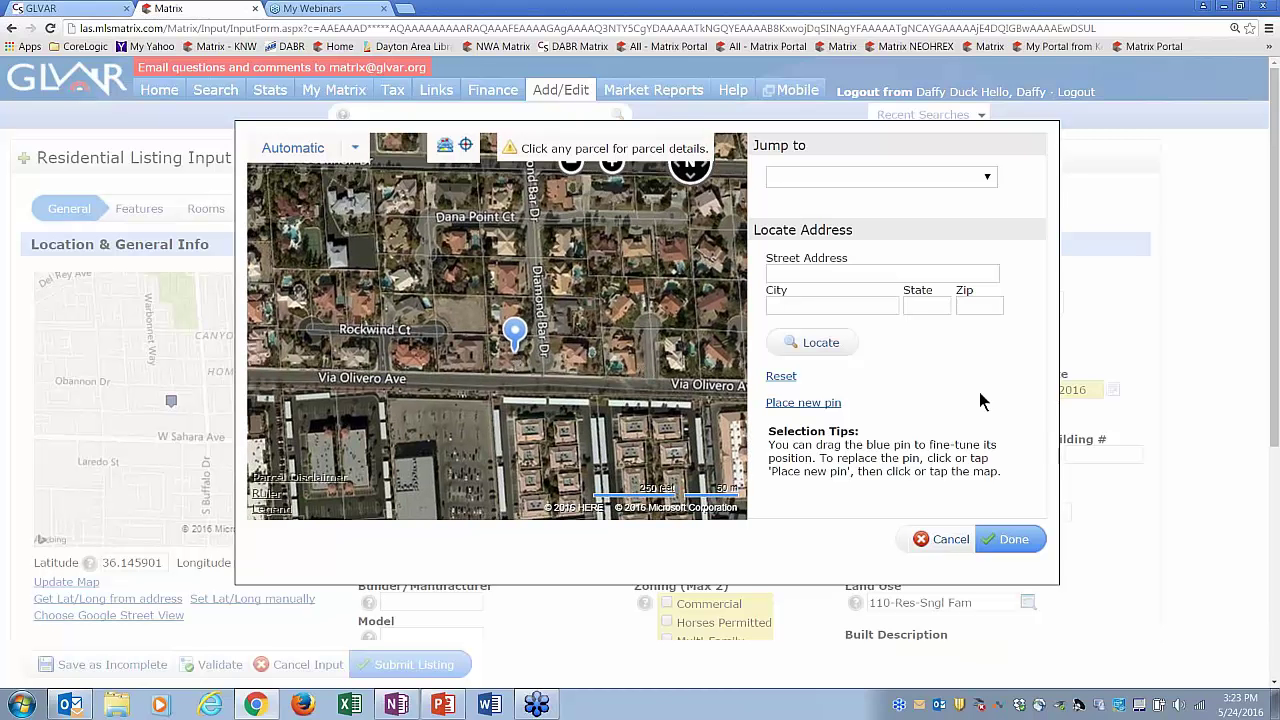
click(1013, 543)
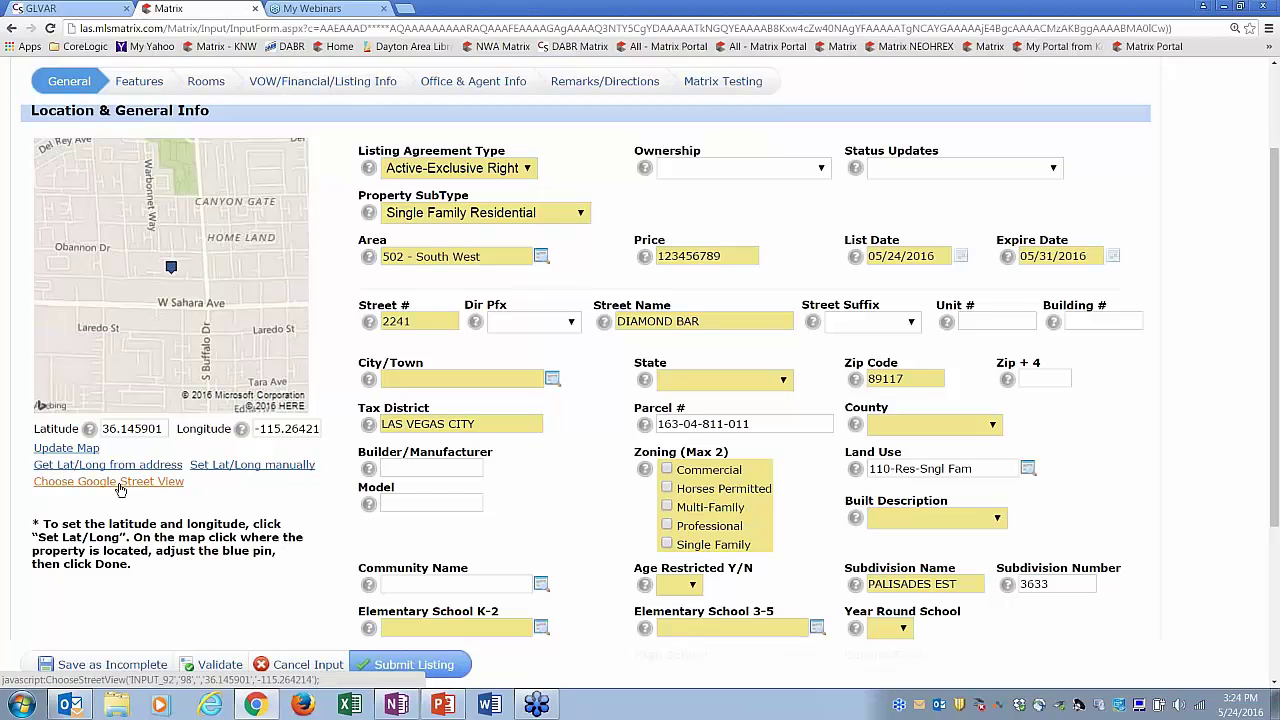
click(143, 482)
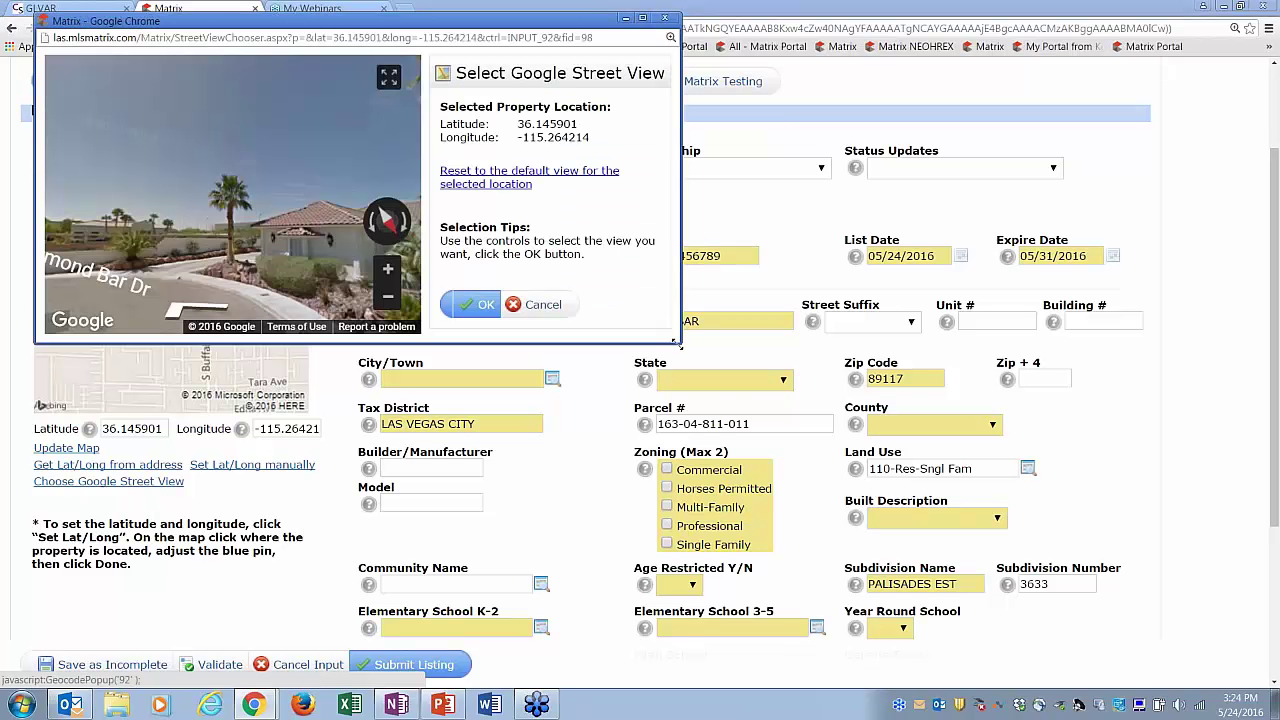
drag(681, 343, 838, 533)
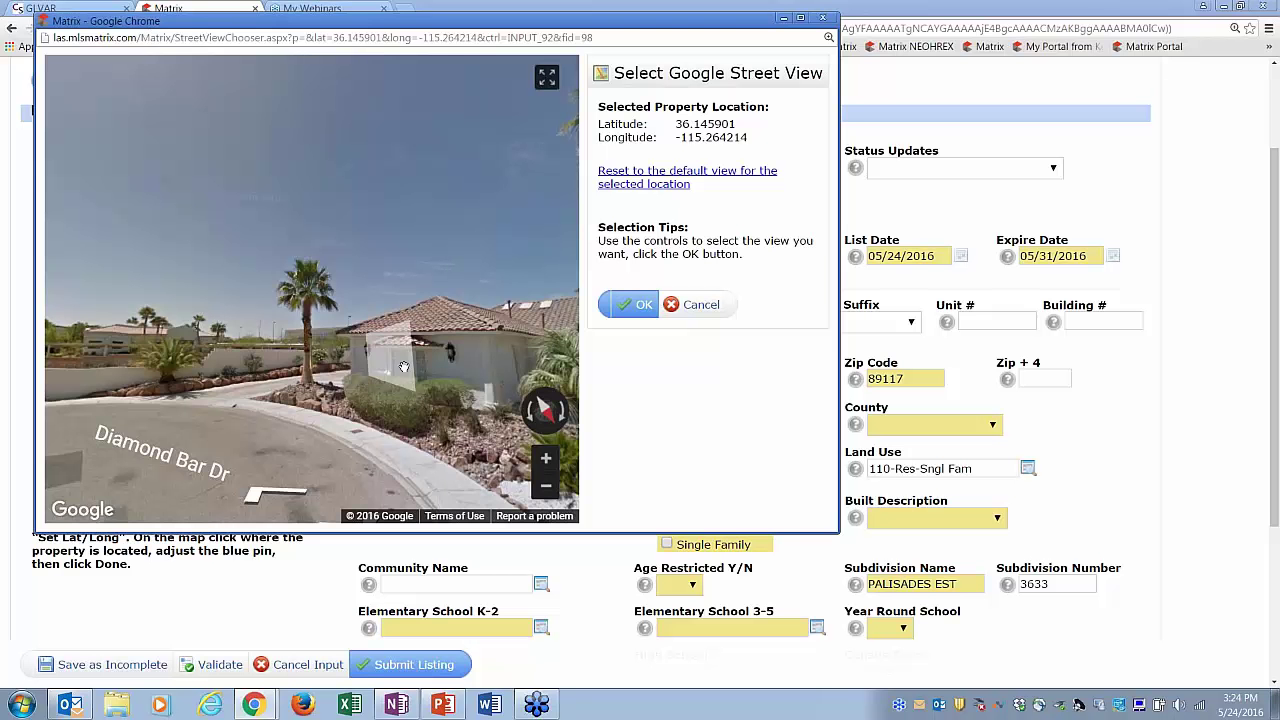
drag(442, 388, 313, 381)
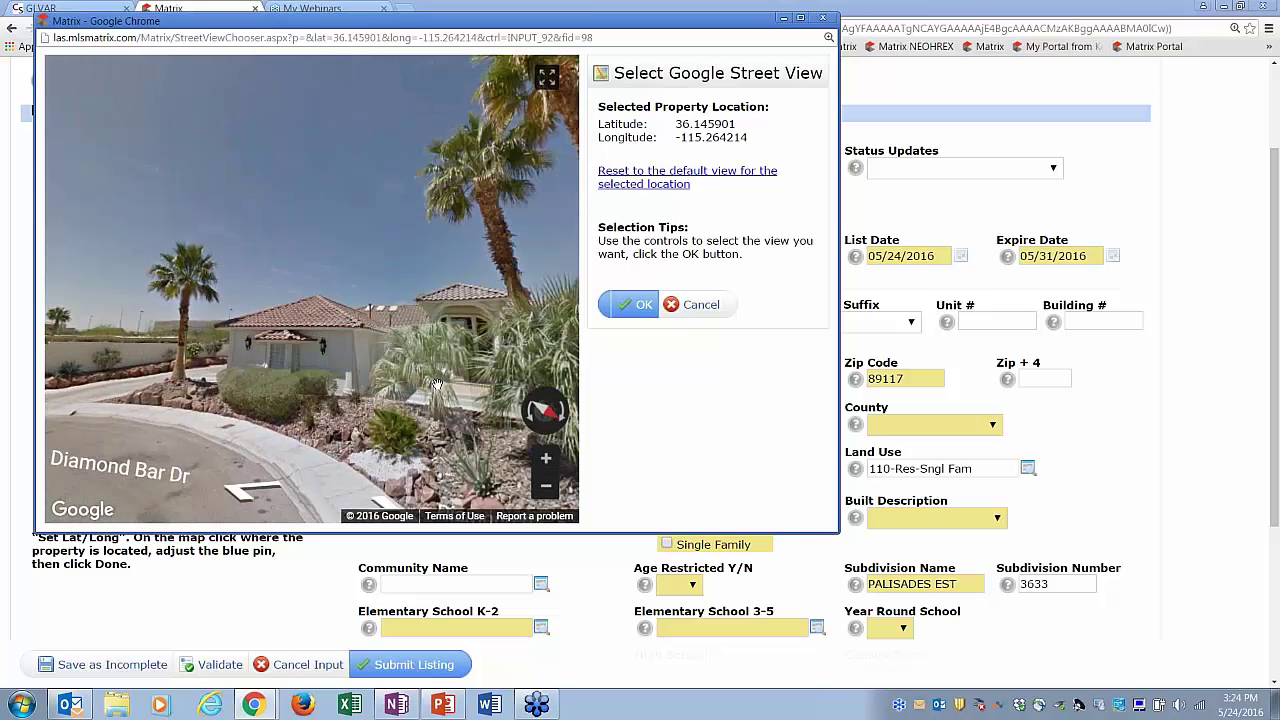
drag(440, 385, 349, 381)
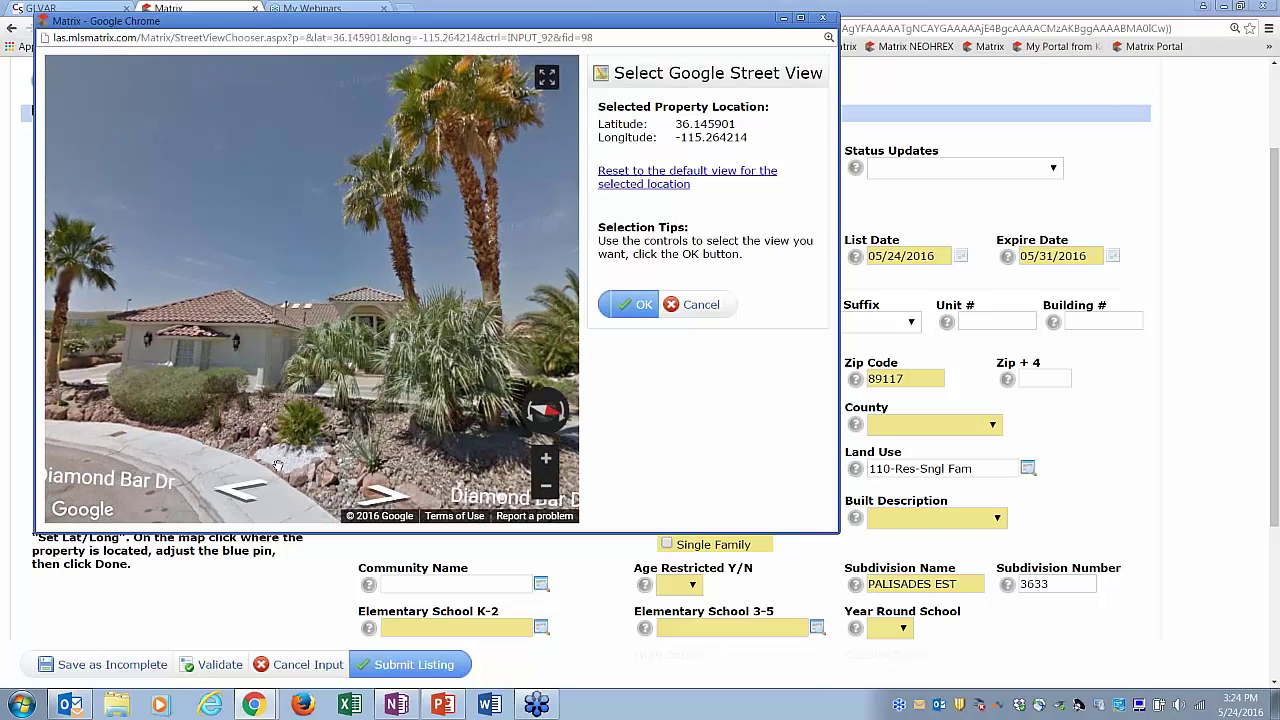
click(240, 496)
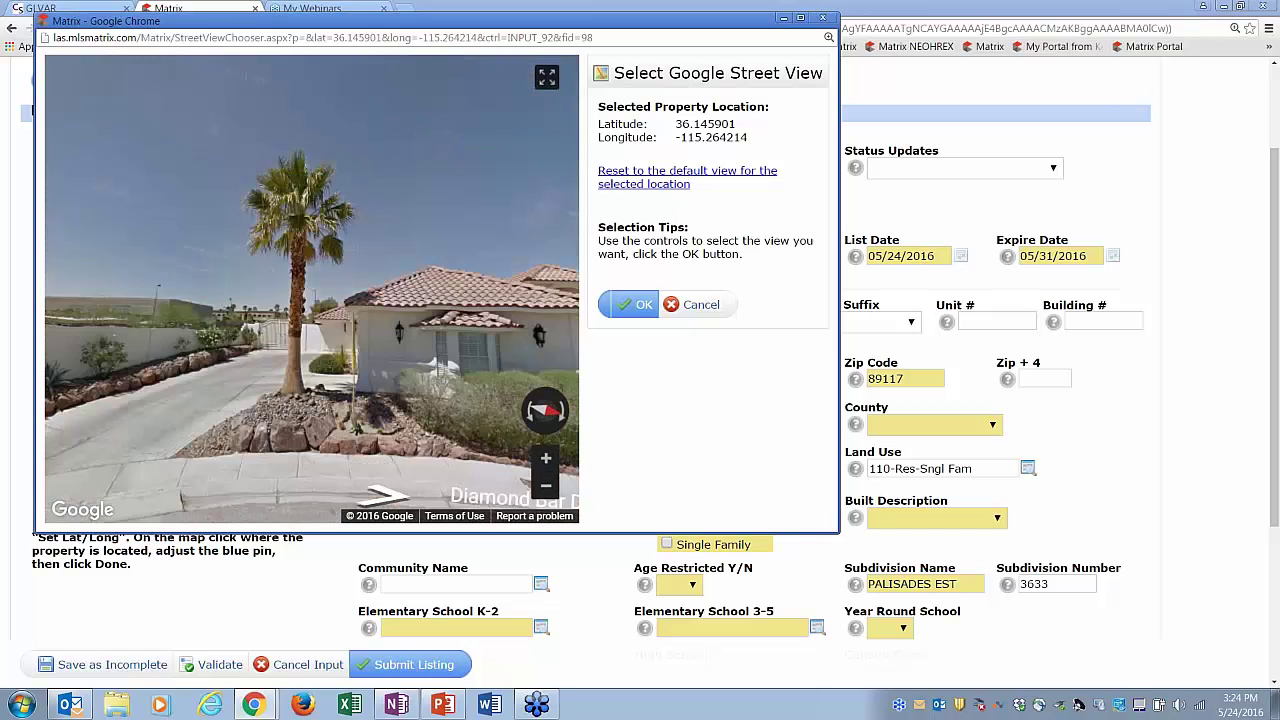
drag(457, 365, 289, 352)
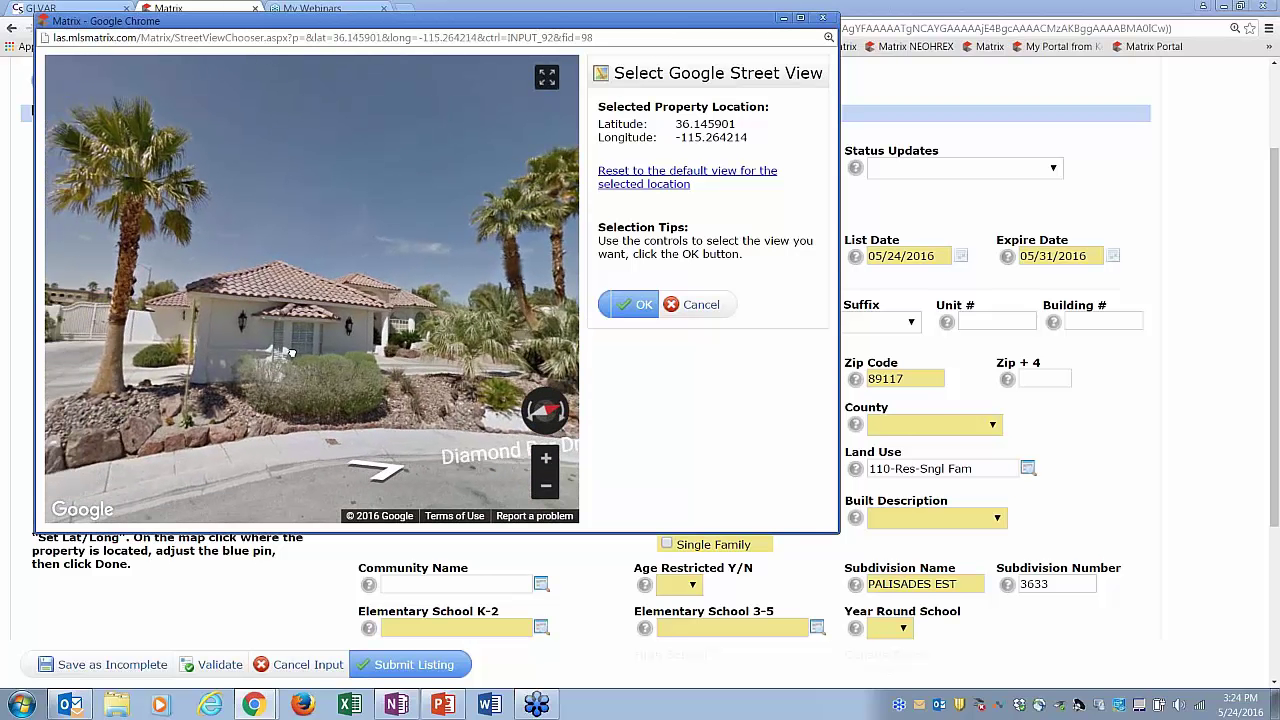
click(435, 348)
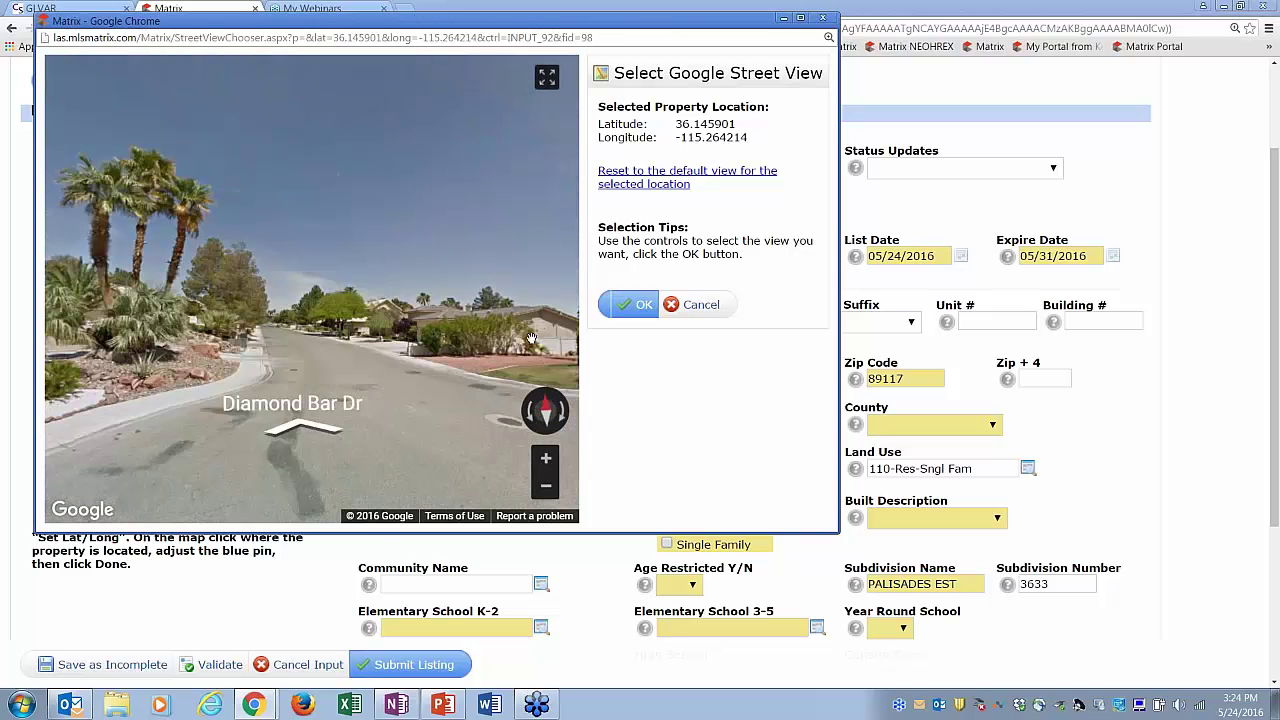
drag(532, 339, 205, 347)
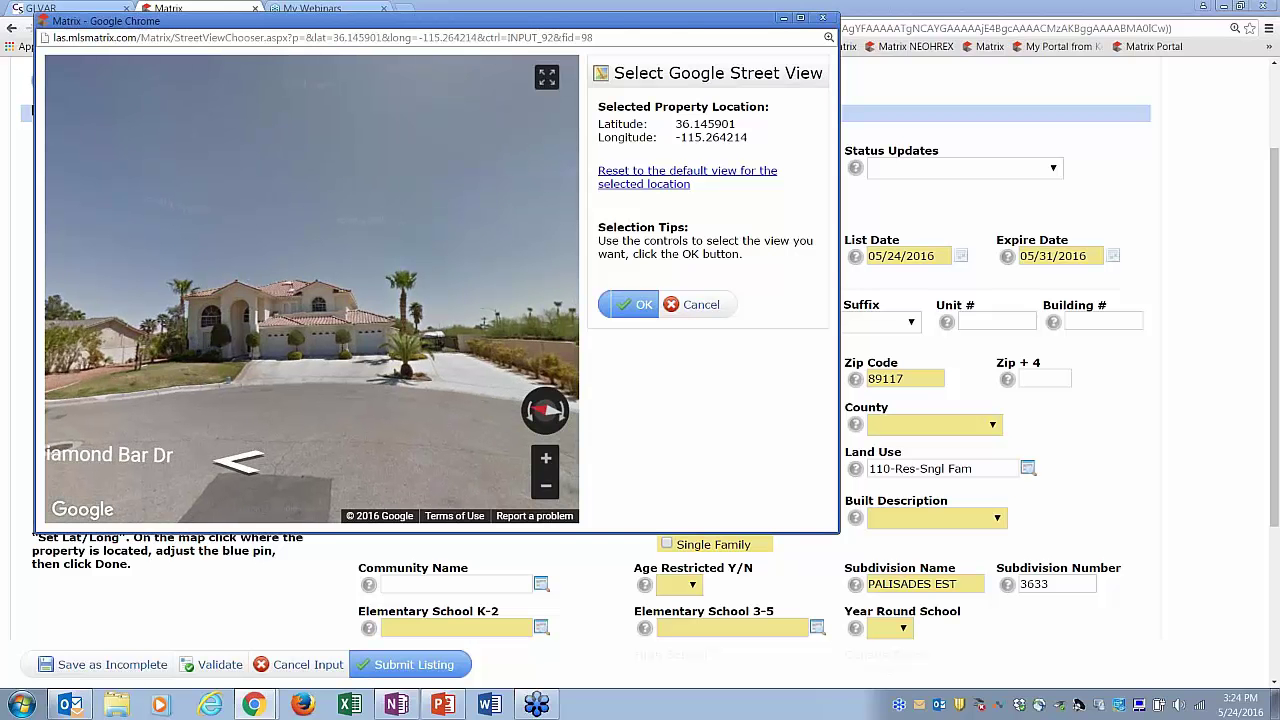
click(546, 460)
drag(334, 388, 353, 362)
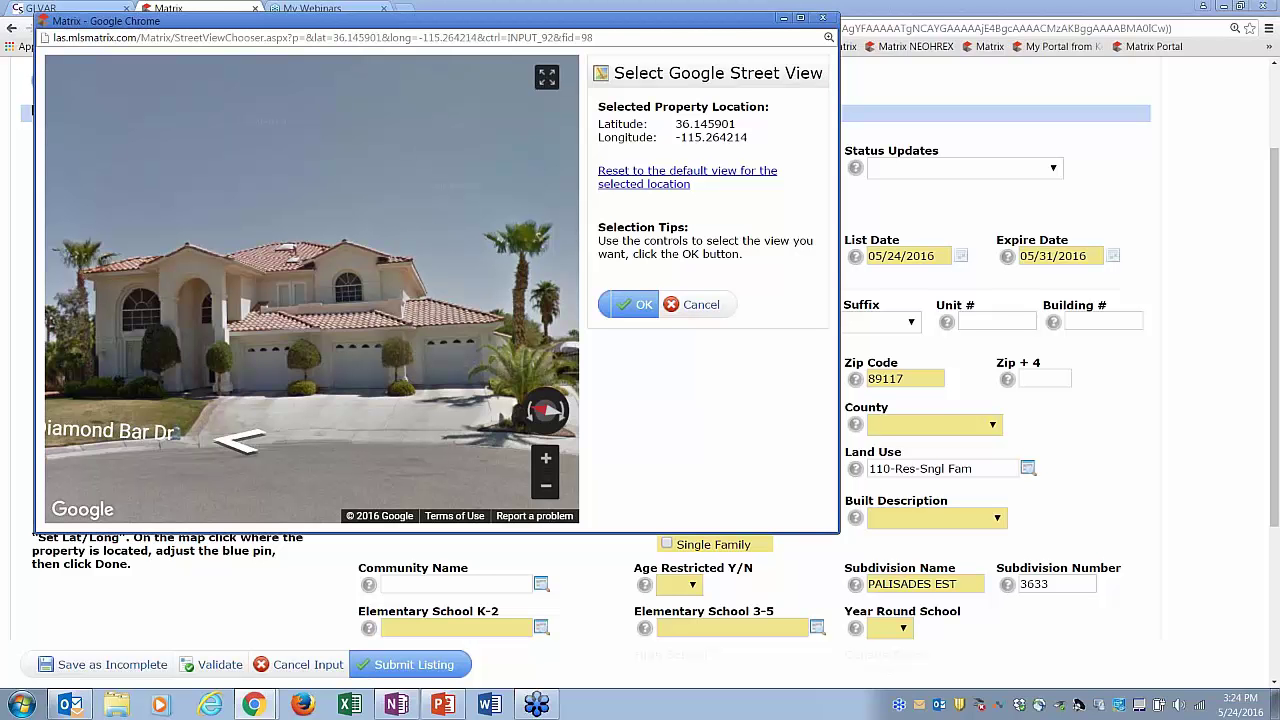
click(641, 306)
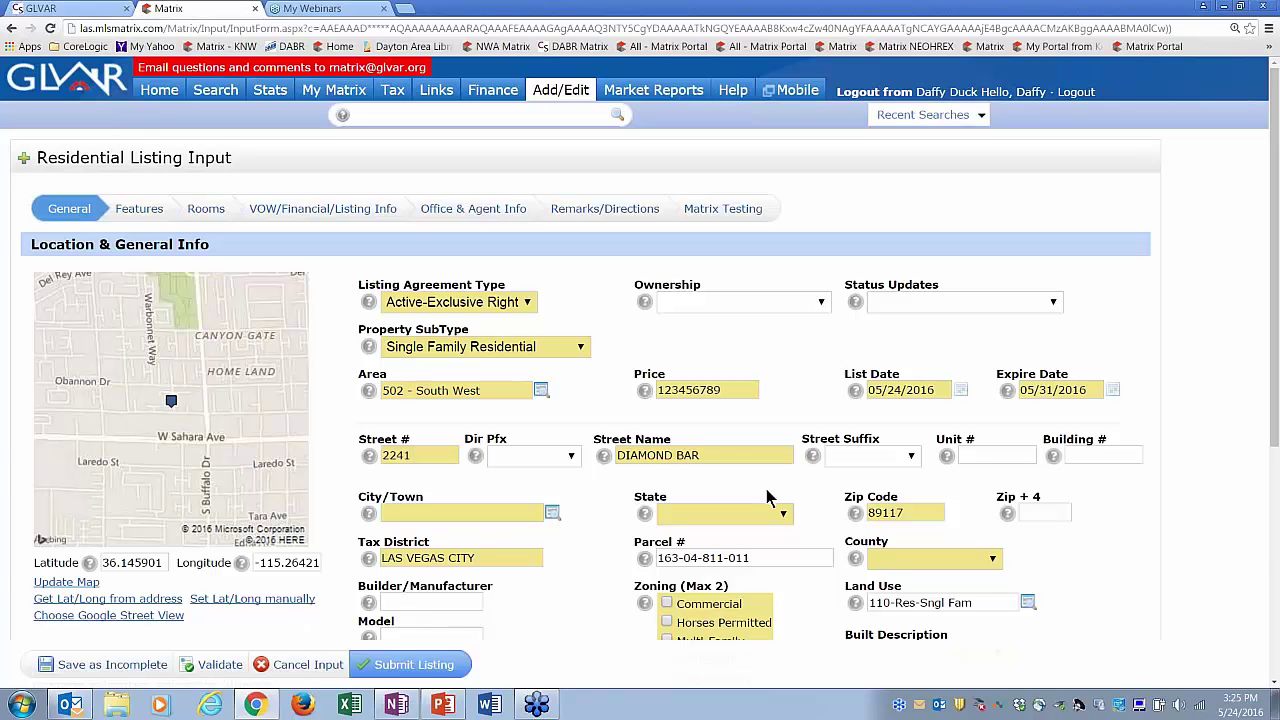
- Set City/Town to Las Vegas, State to Nevada and County to Clark County
click(514, 513)
click(553, 514)
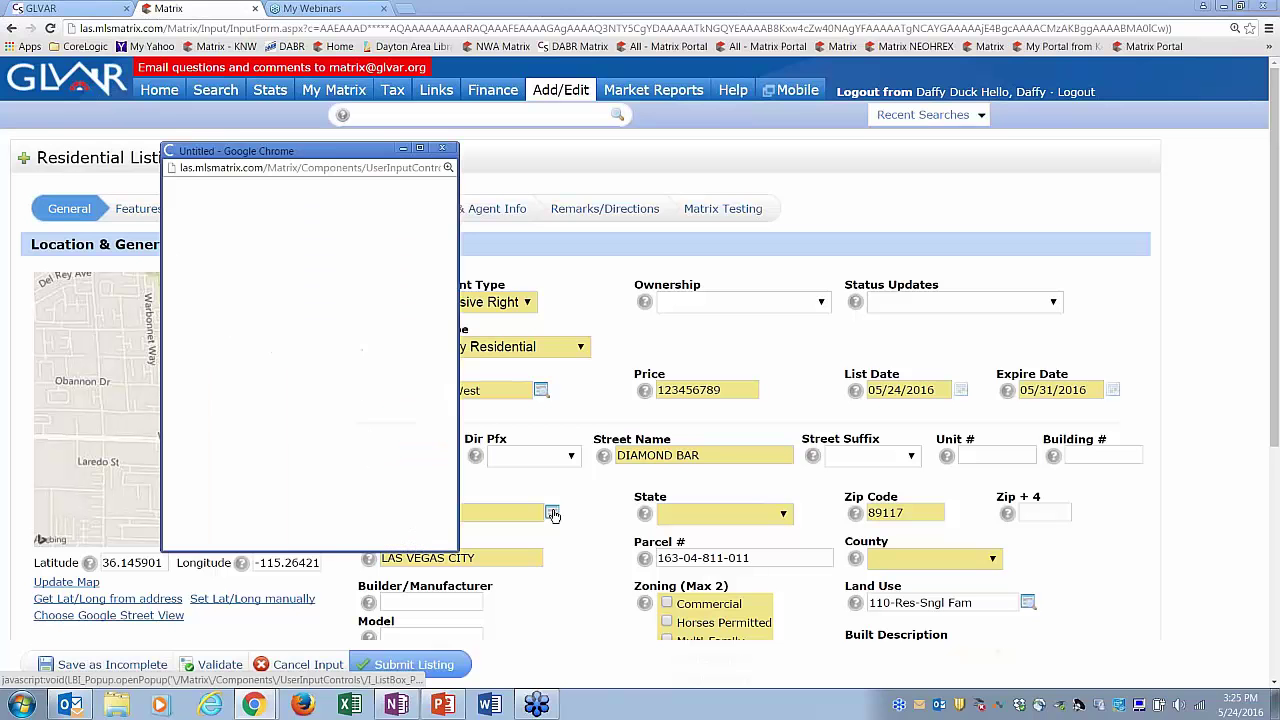
drag(451, 410, 454, 503)
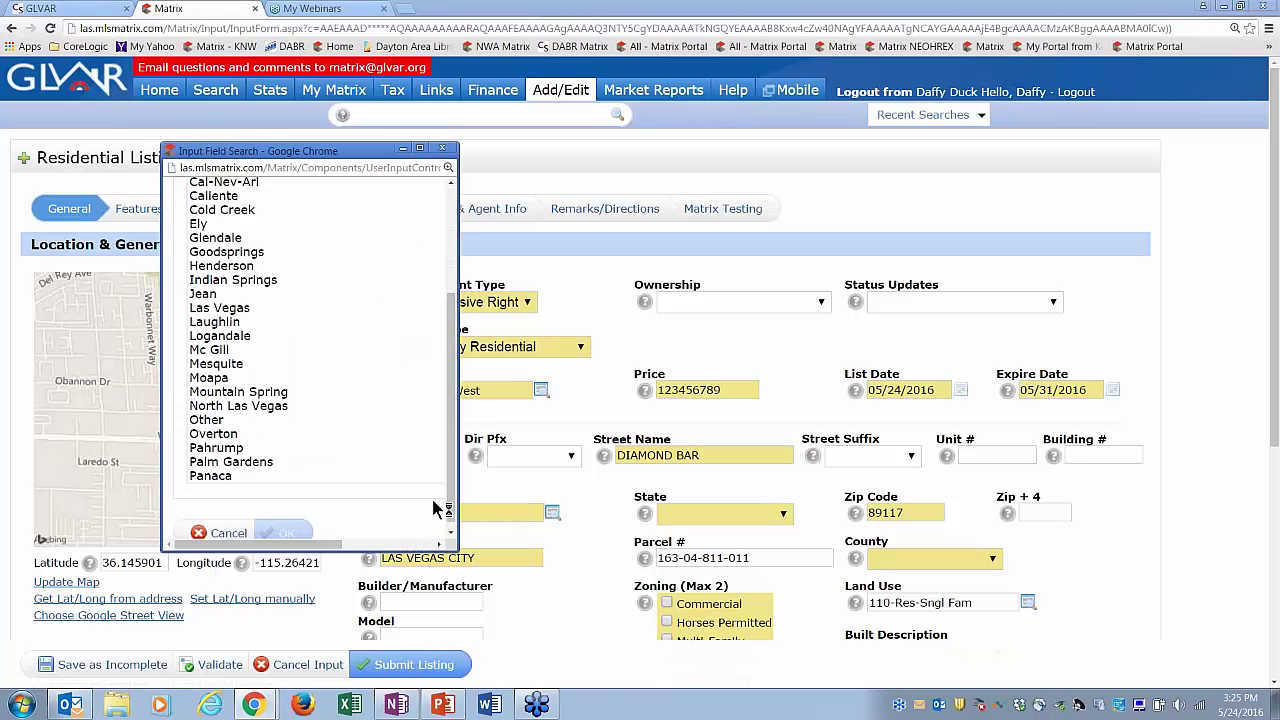
click(218, 309)
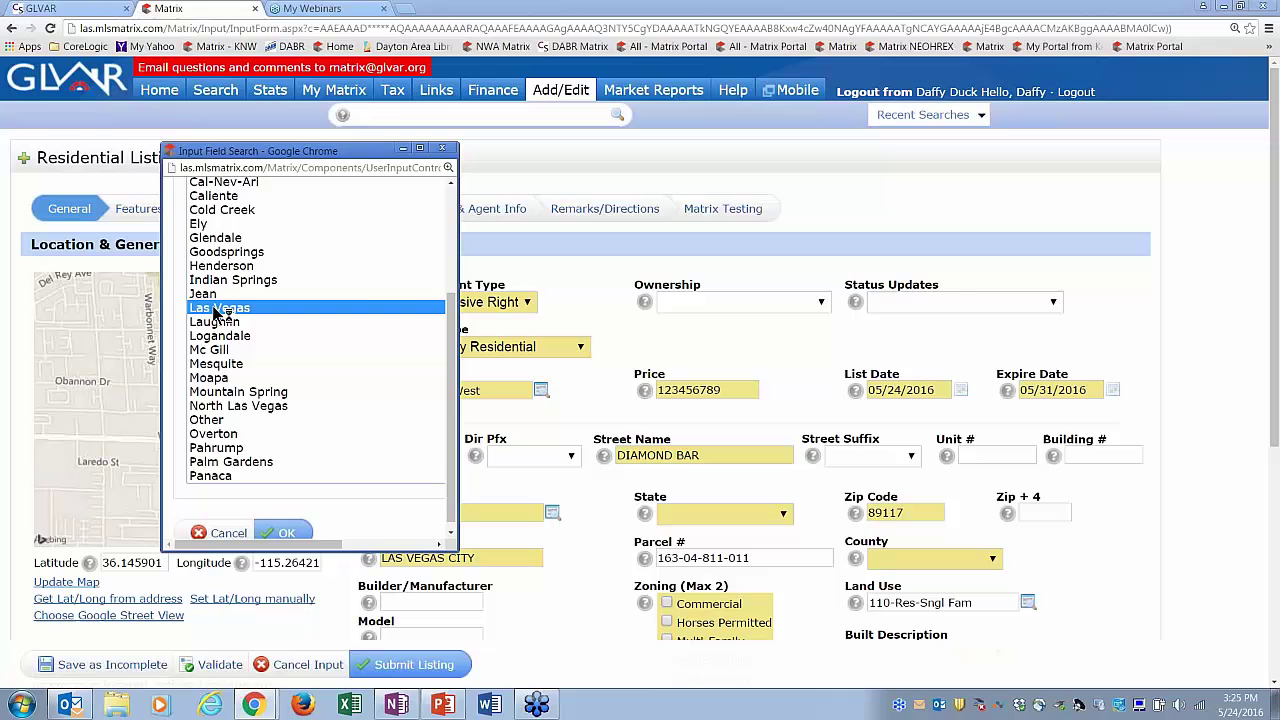
click(287, 529)
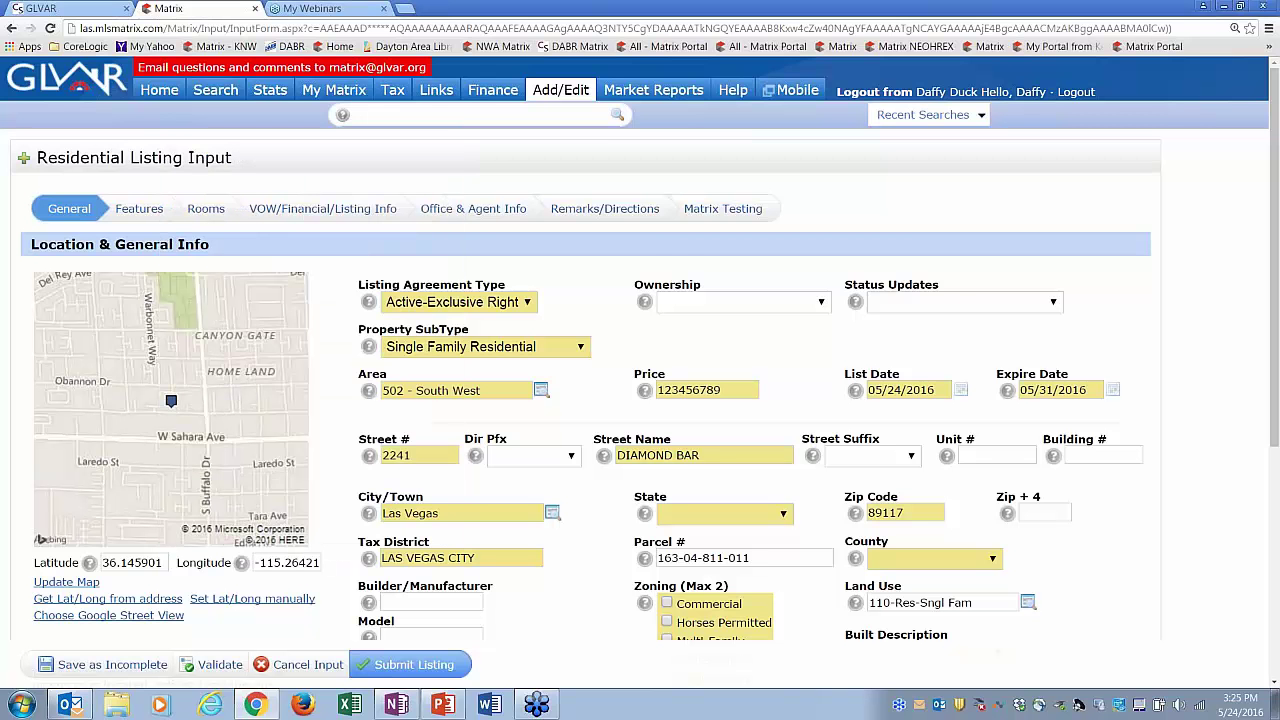
click(783, 515)
scroll(790, 495, down, 5)
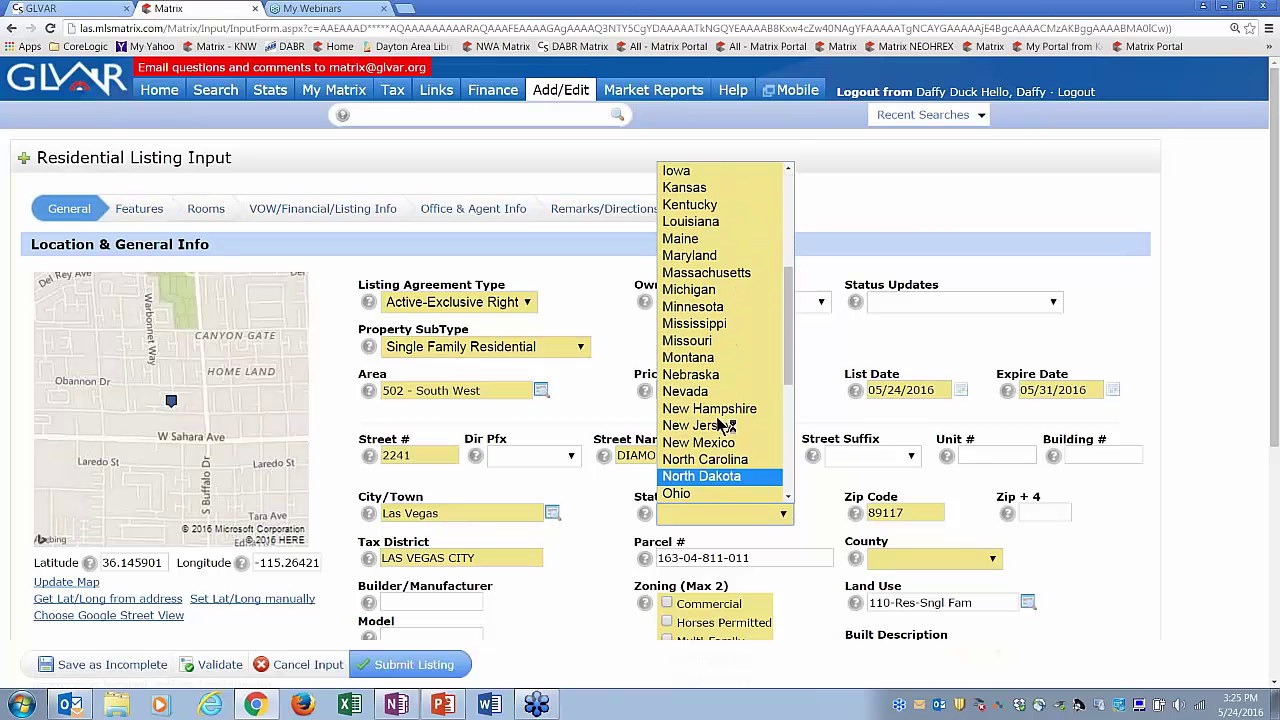
click(690, 395)
click(963, 560)
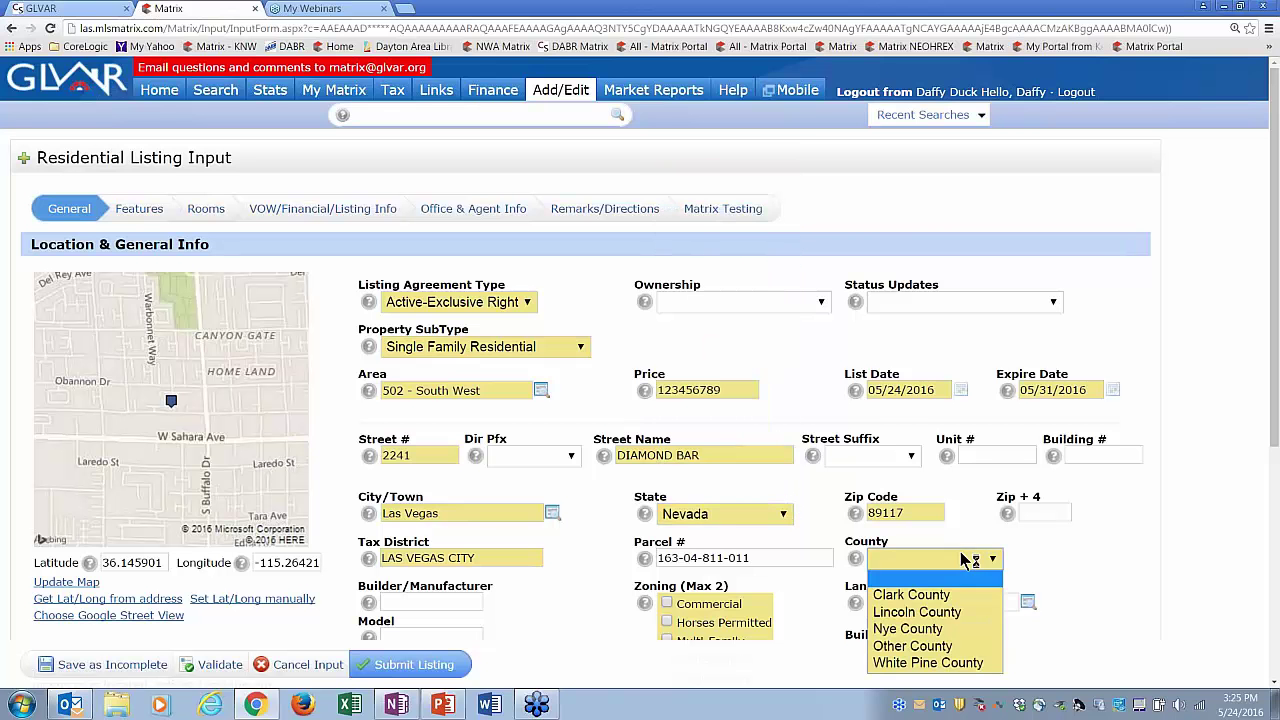
click(950, 596)
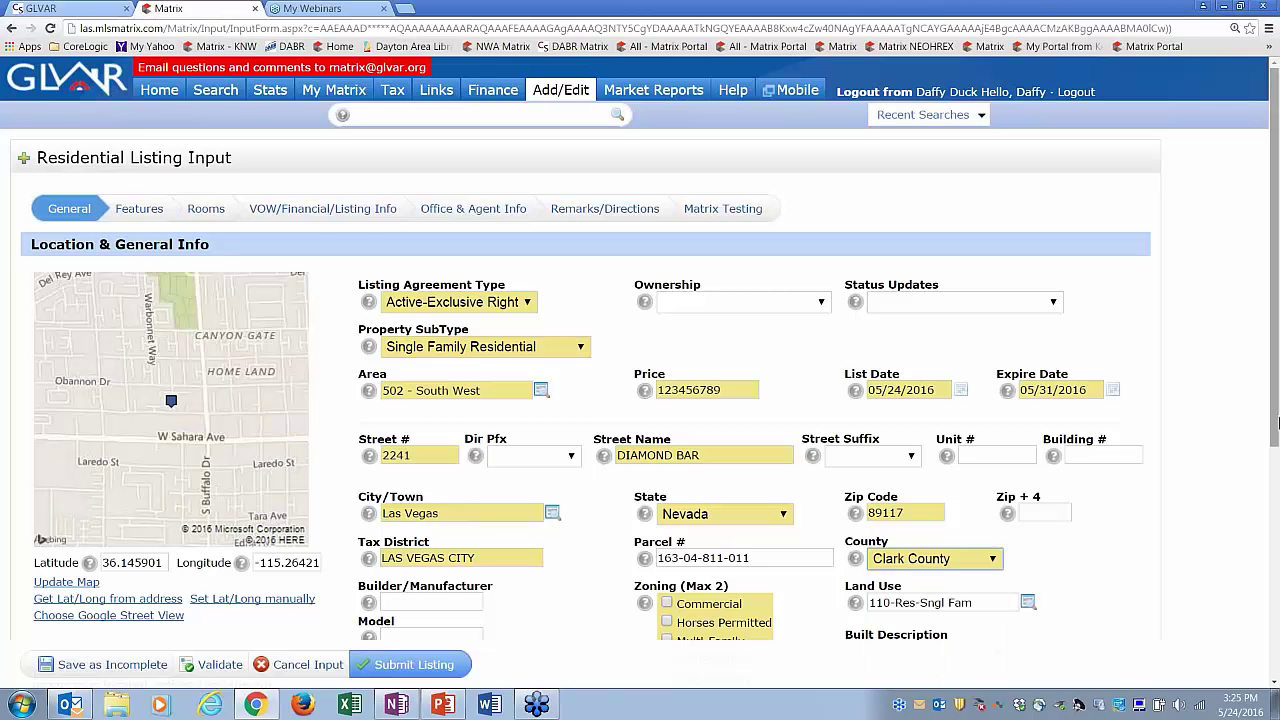
- Tick Horses Permitted under Zoning
scroll(640, 400, down, 2)
scroll(690, 400, down, 2)
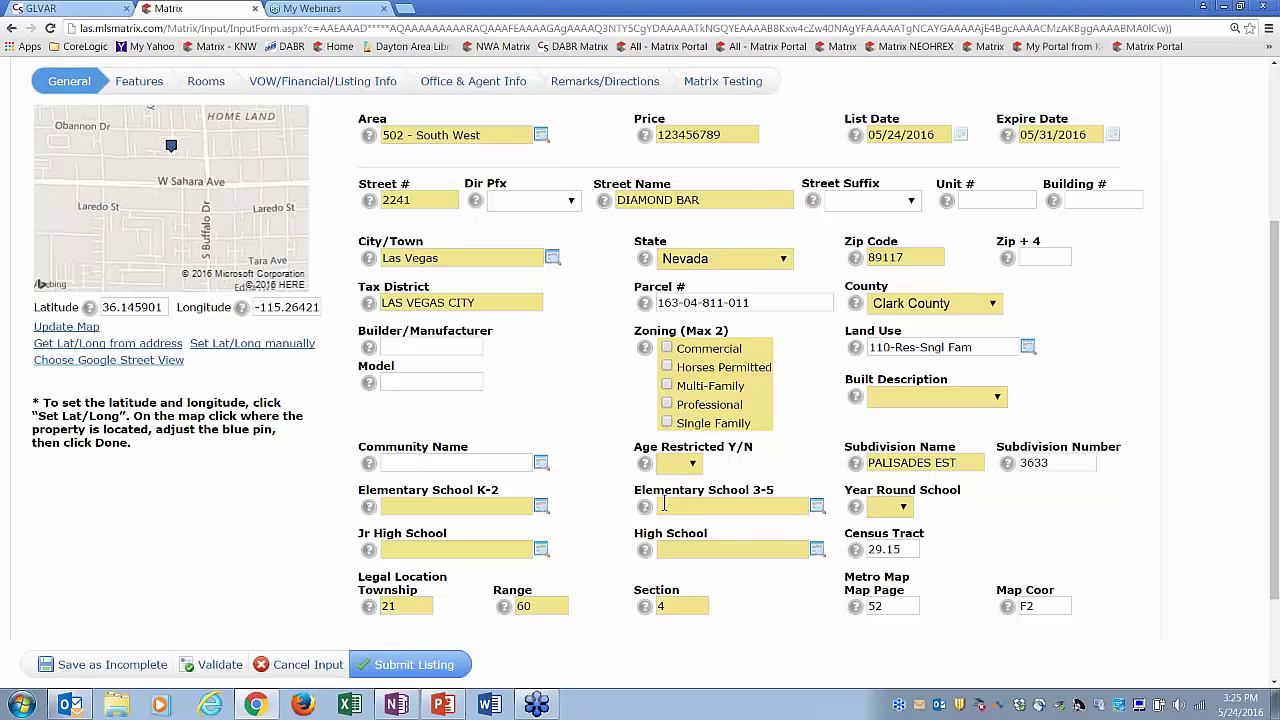
click(666, 367)
scroll(1276, 436, down, 1)
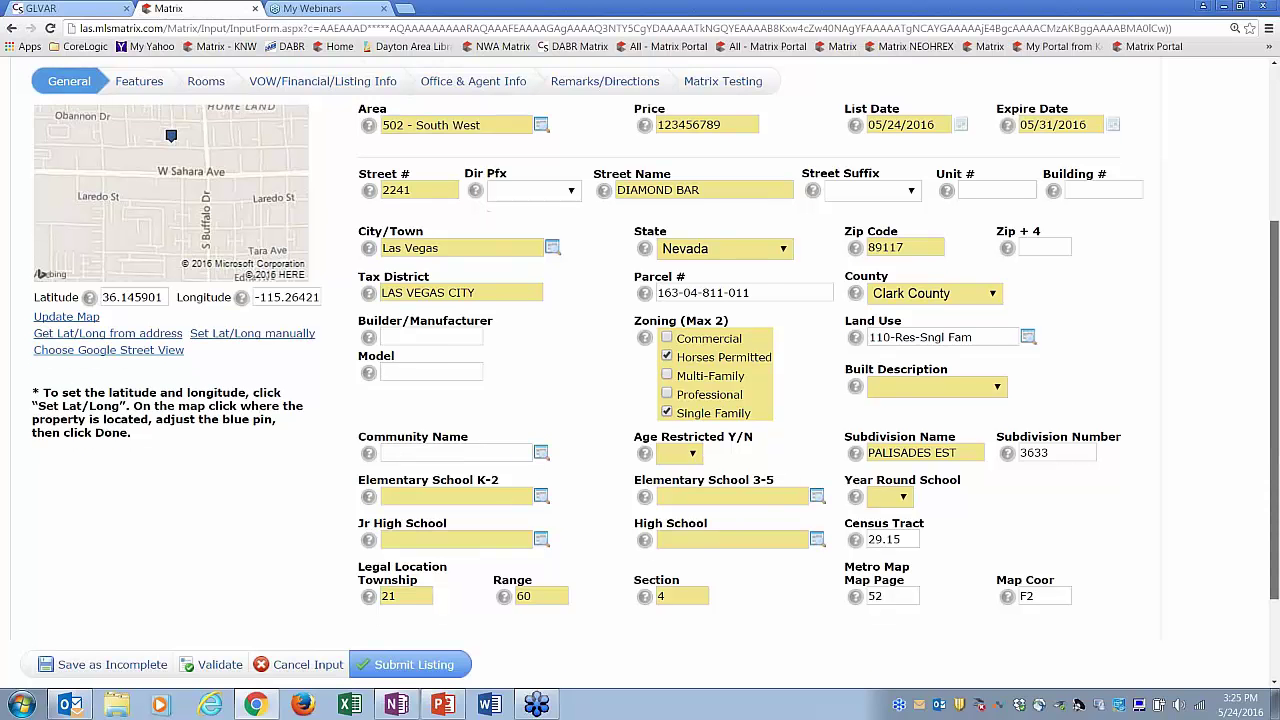
scroll(1276, 436, down, 3)
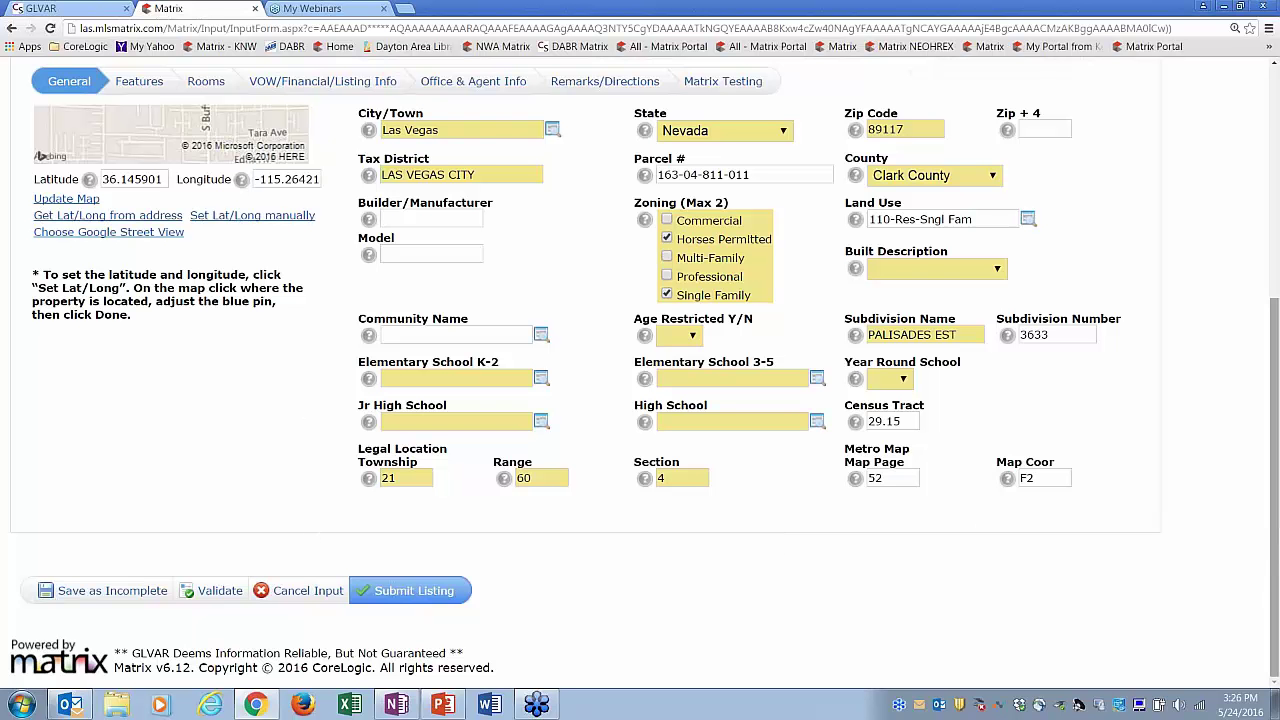
drag(1276, 547, 1276, 331)
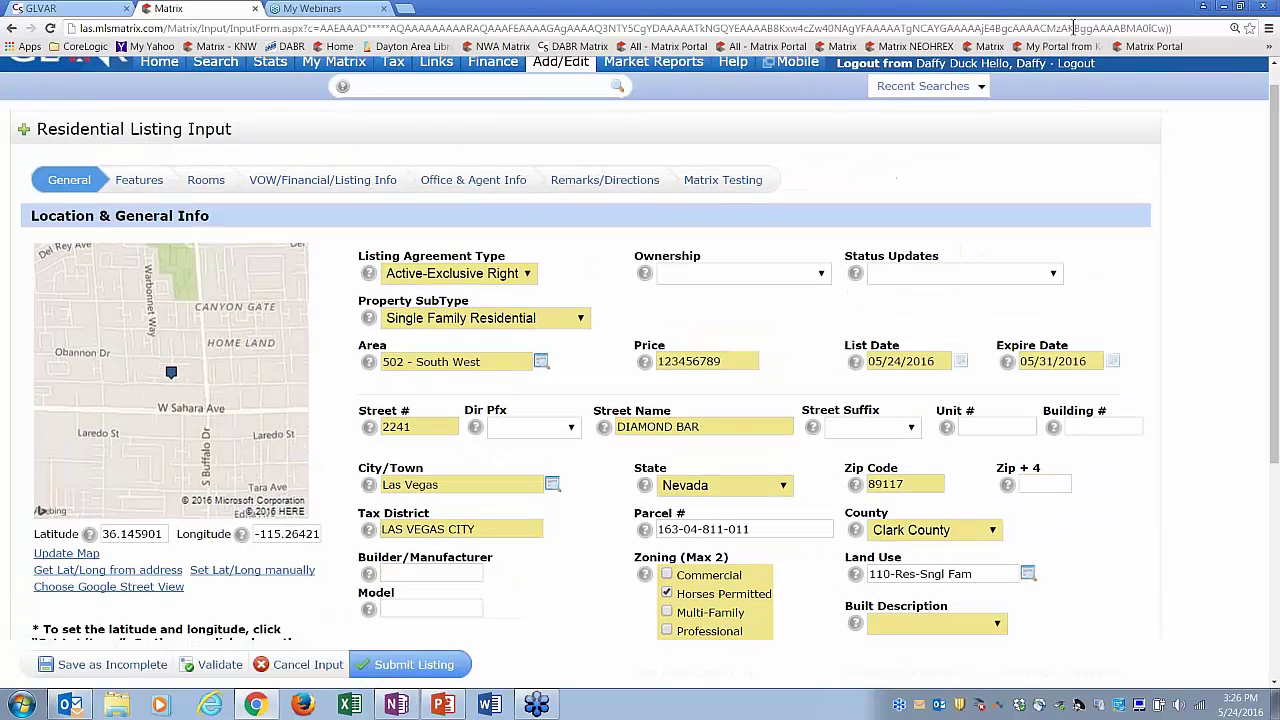
- In the Features section, tick the Age Restricted, BBQ Area and Carwash Area community features
click(139, 181)
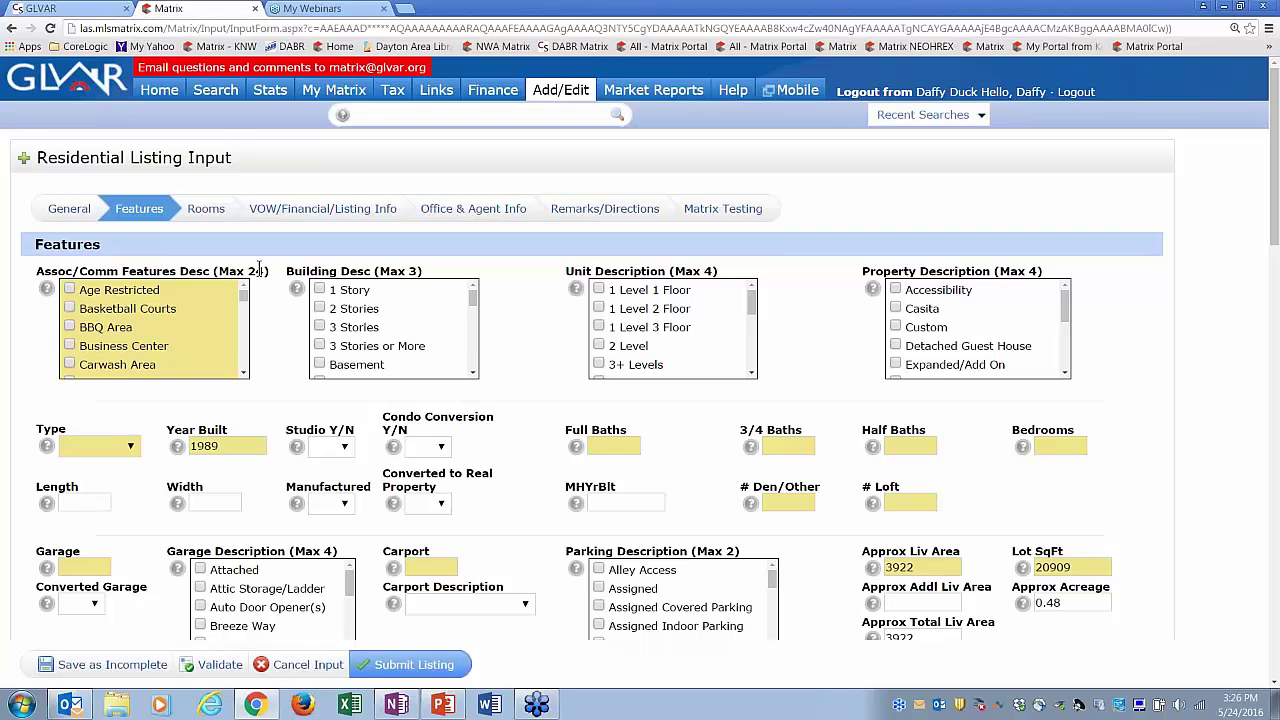
click(69, 289)
click(69, 327)
click(70, 366)
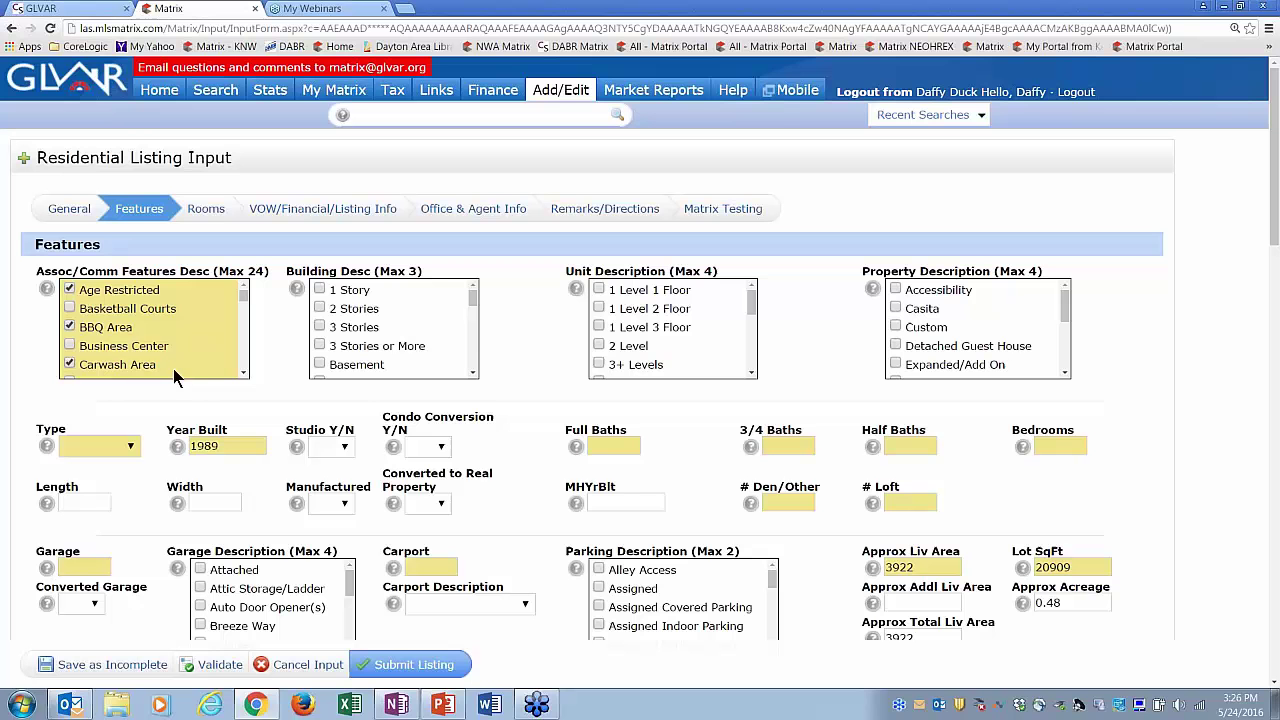
click(243, 373)
click(243, 373)
click(243, 373)
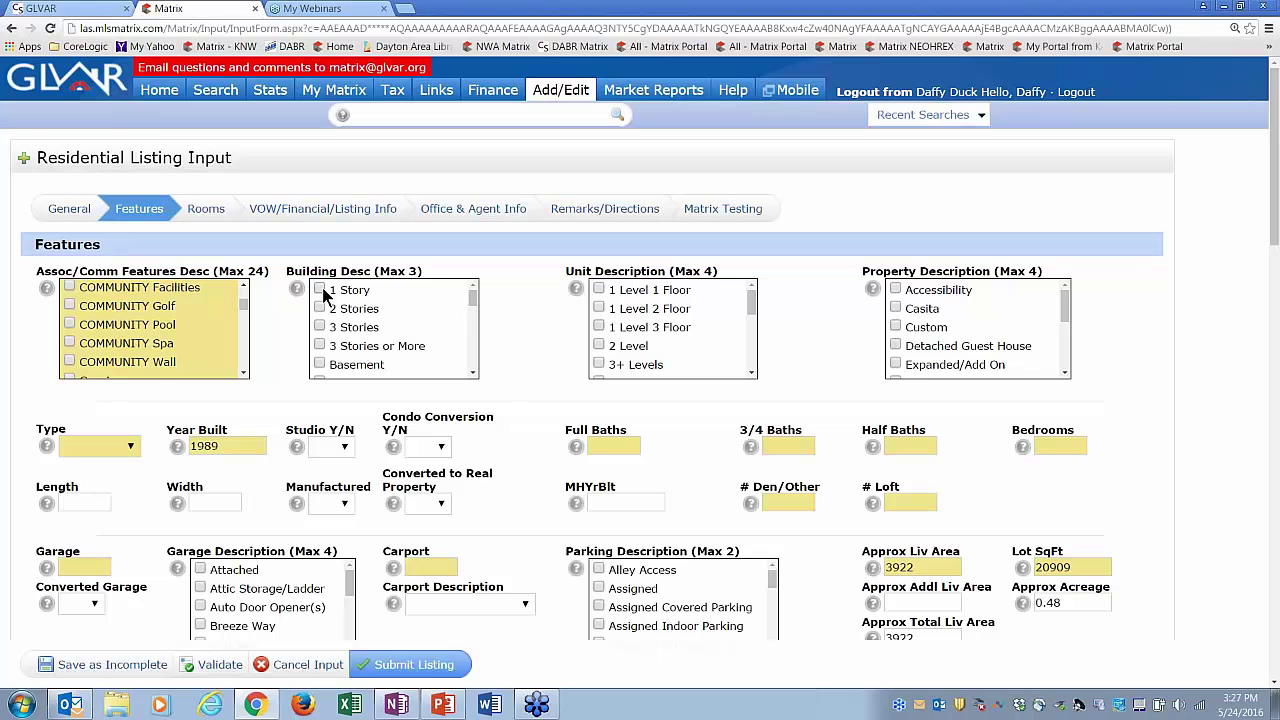
- Tick Basement, One Level (Living Area) and Modular in the building description
click(474, 373)
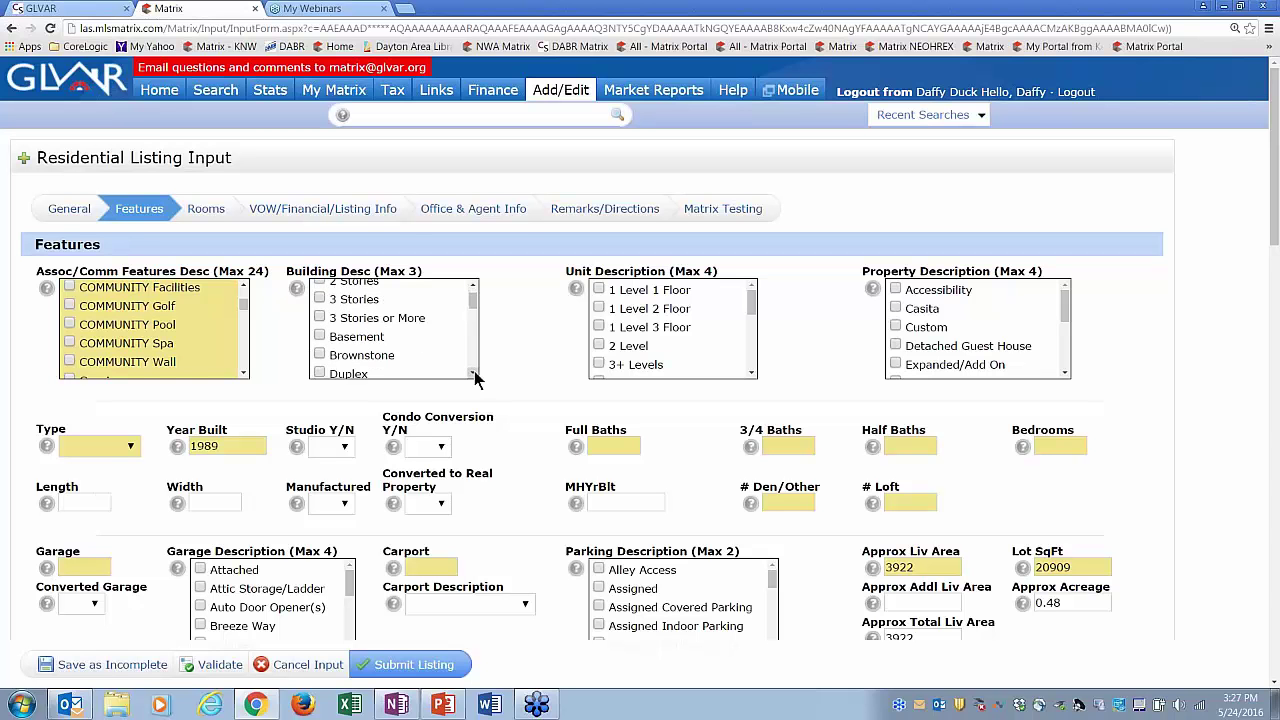
click(474, 373)
click(474, 373)
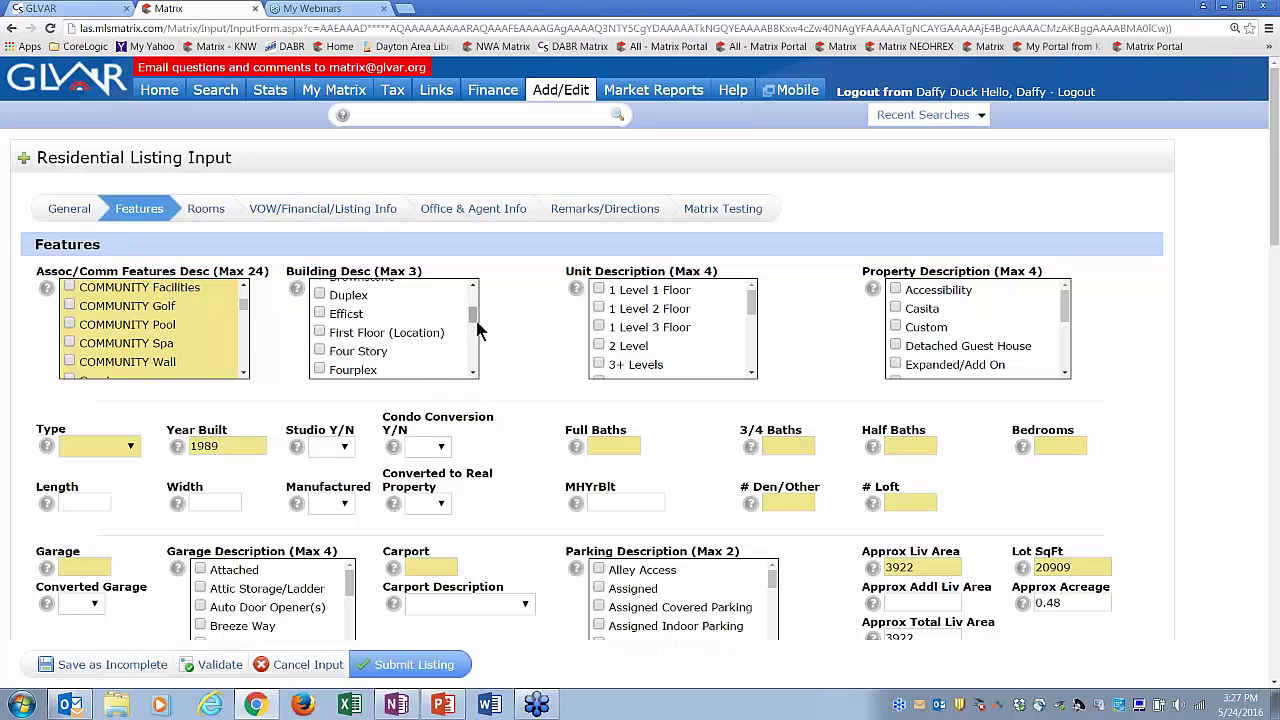
drag(477, 328, 474, 316)
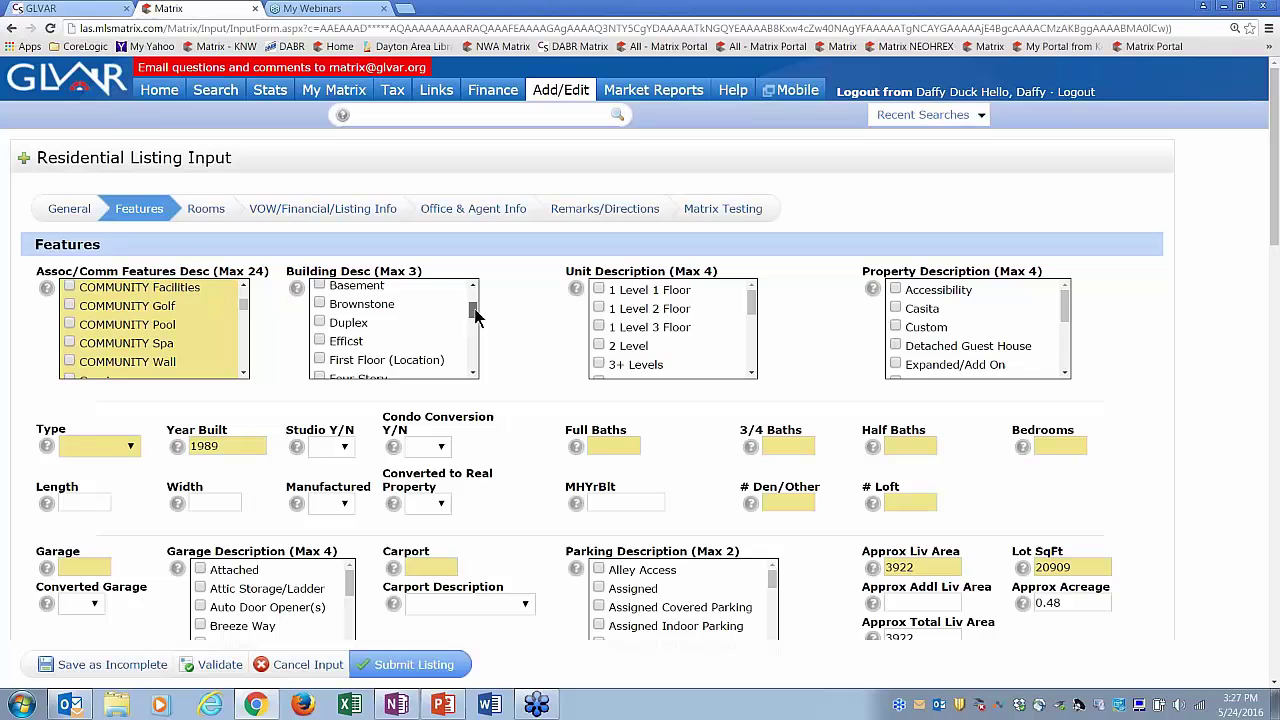
click(319, 285)
click(474, 373)
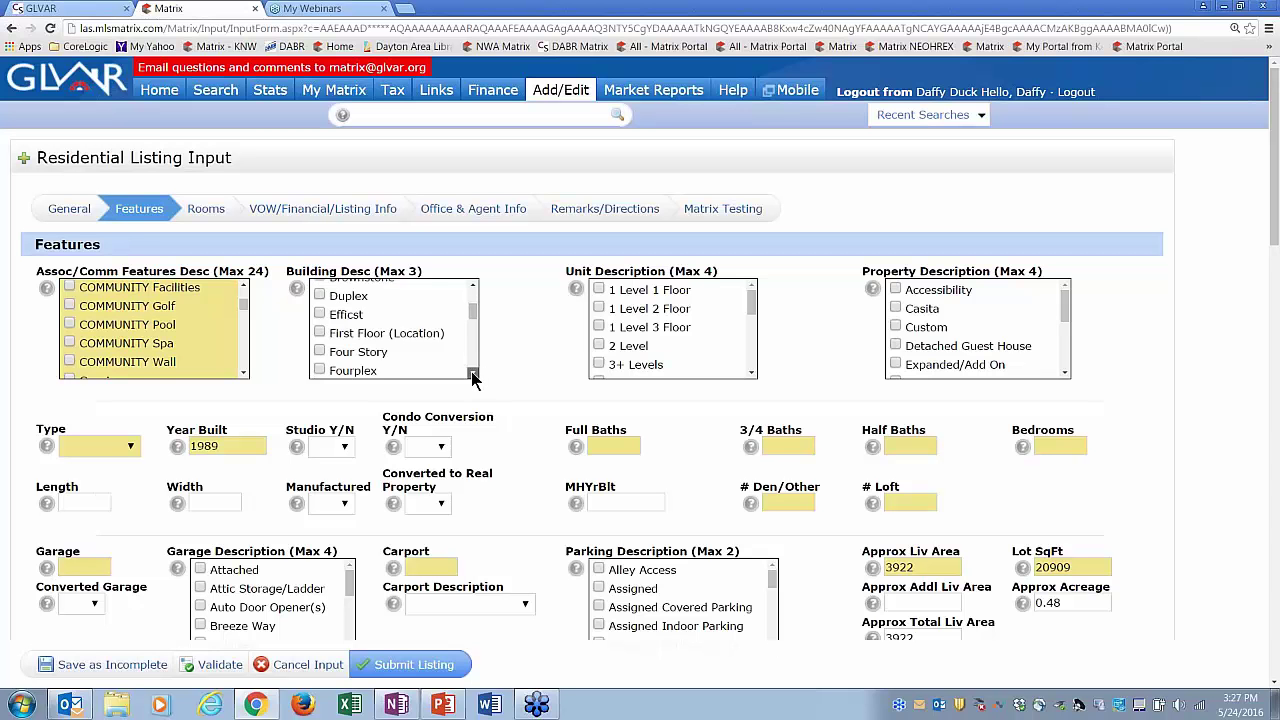
click(474, 373)
click(474, 373)
click(474, 373)
click(474, 373)
click(474, 373)
click(474, 373)
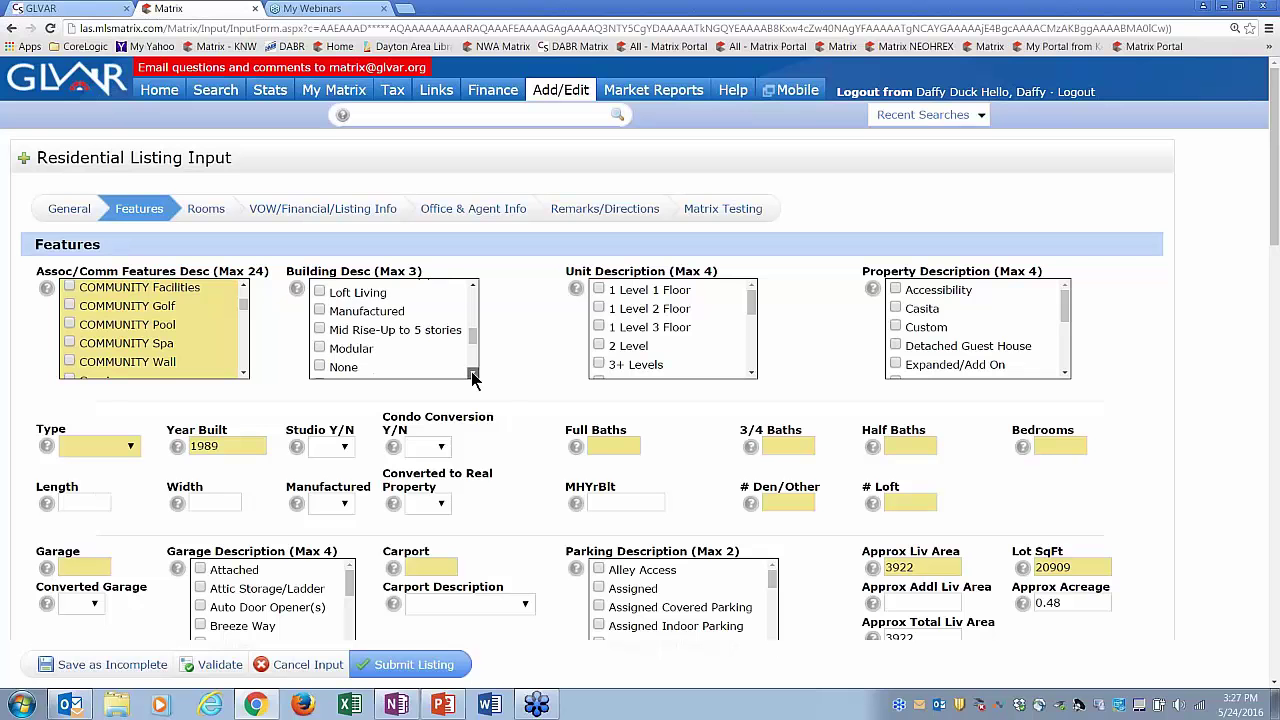
click(474, 373)
click(319, 359)
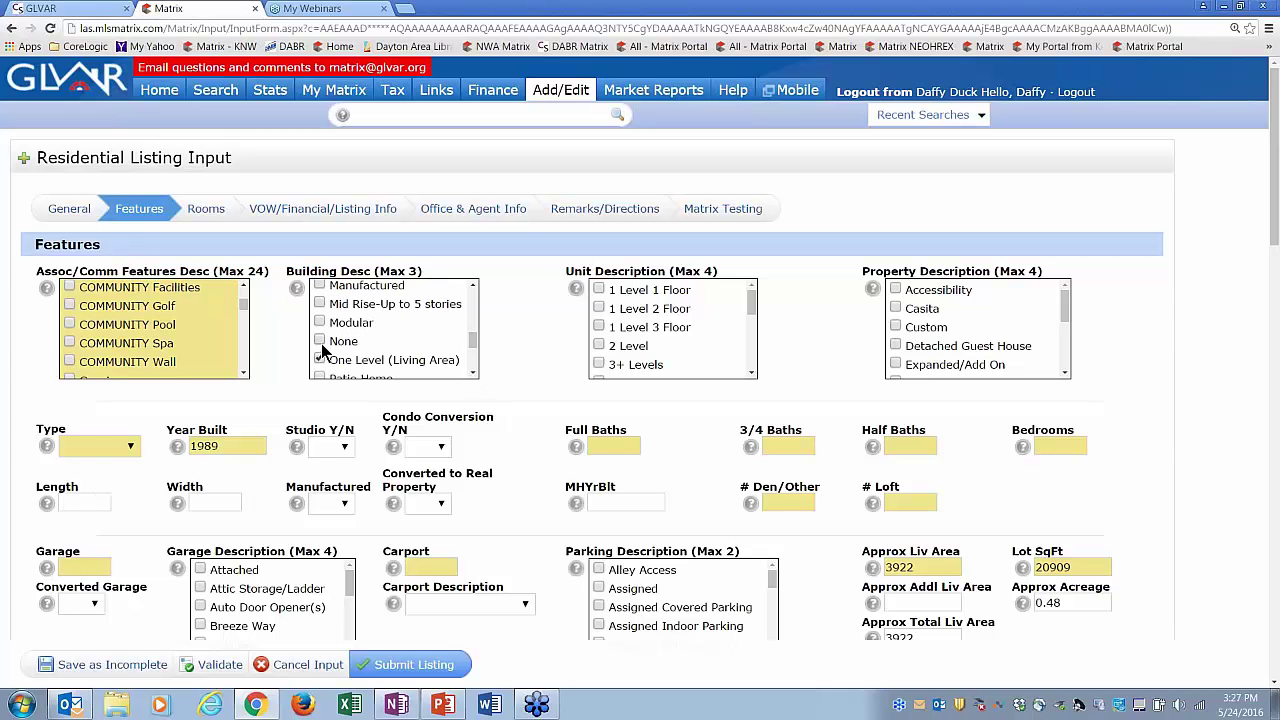
click(320, 322)
drag(475, 342, 480, 287)
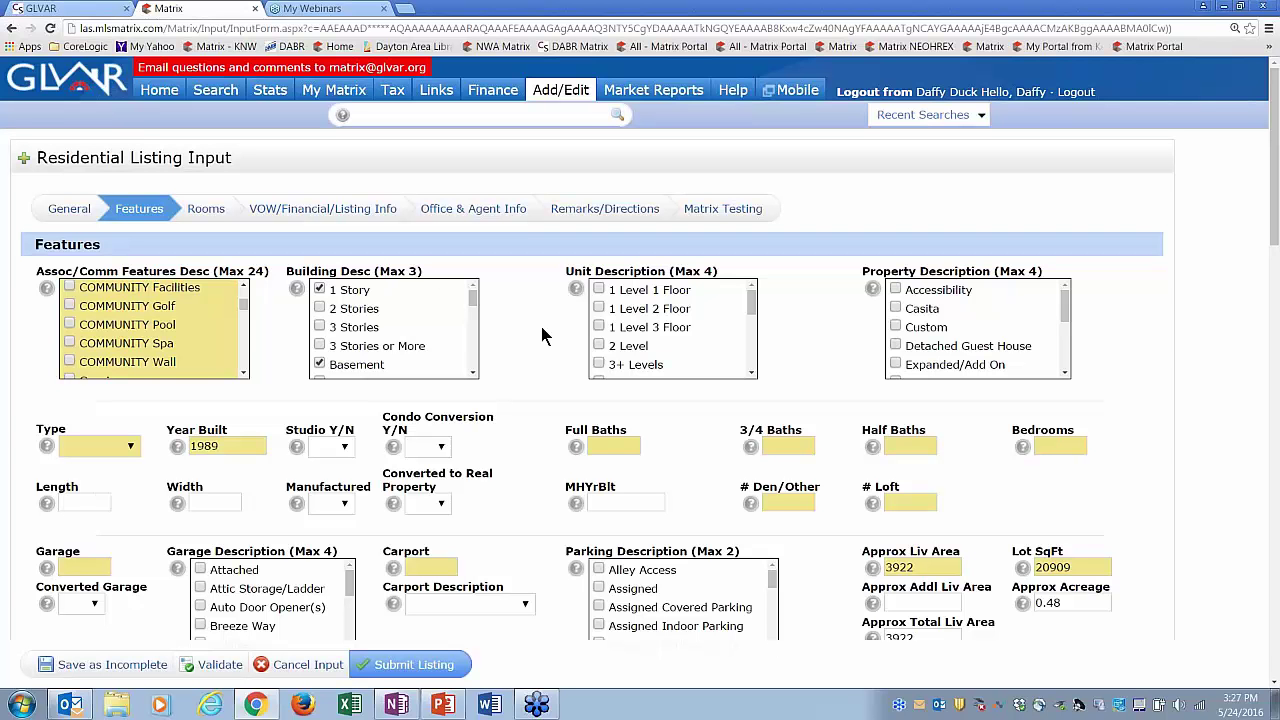
- Tick 1 Level 1 Floor, 1 Level 2 Floor, Custom and Casita, and set property type to Detached
click(599, 290)
click(599, 308)
click(896, 327)
click(896, 308)
click(102, 446)
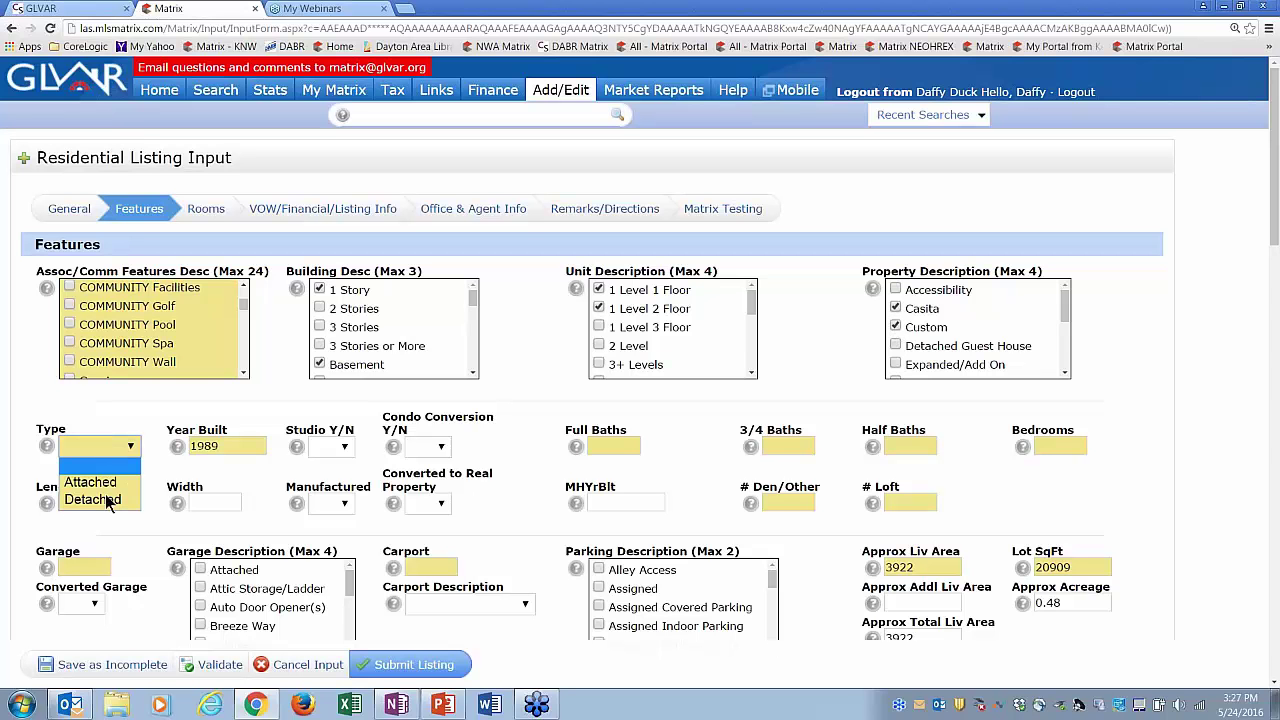
click(100, 498)
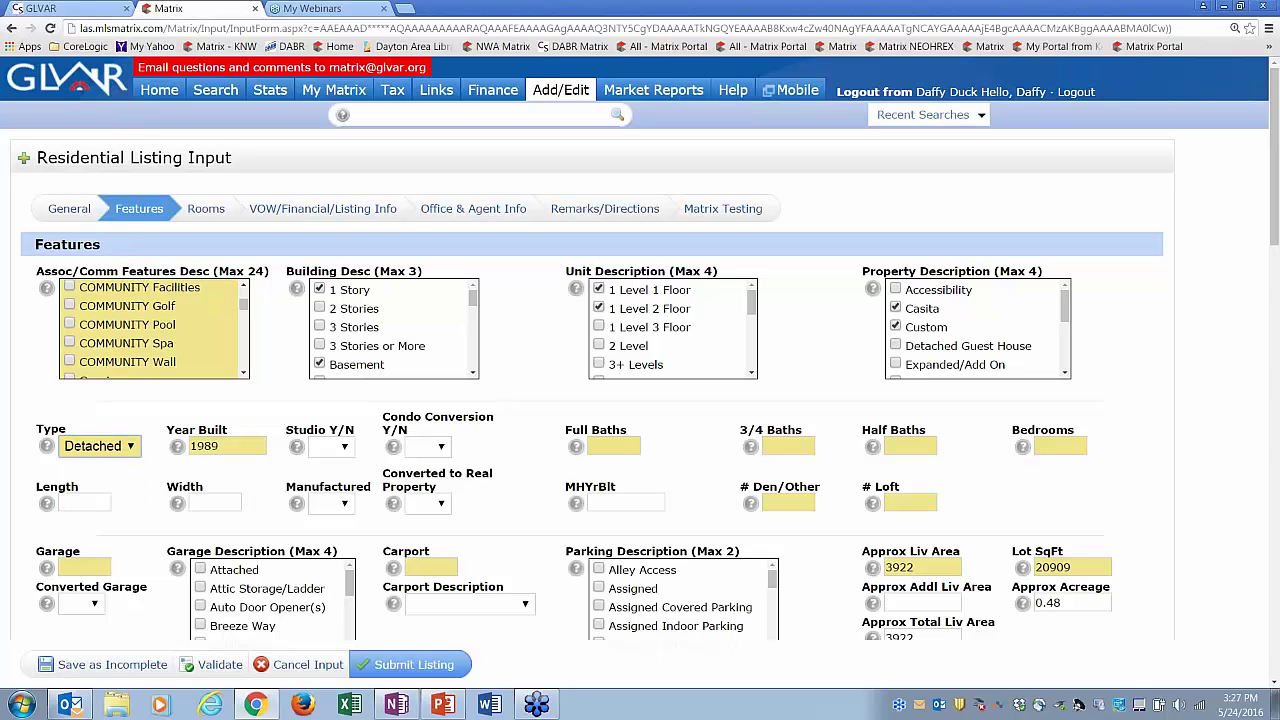
- Enter 3 full baths, 2 three-quarter baths, 0 half baths and 4 bedrooms
click(616, 446)
text(3)
key(Tab)
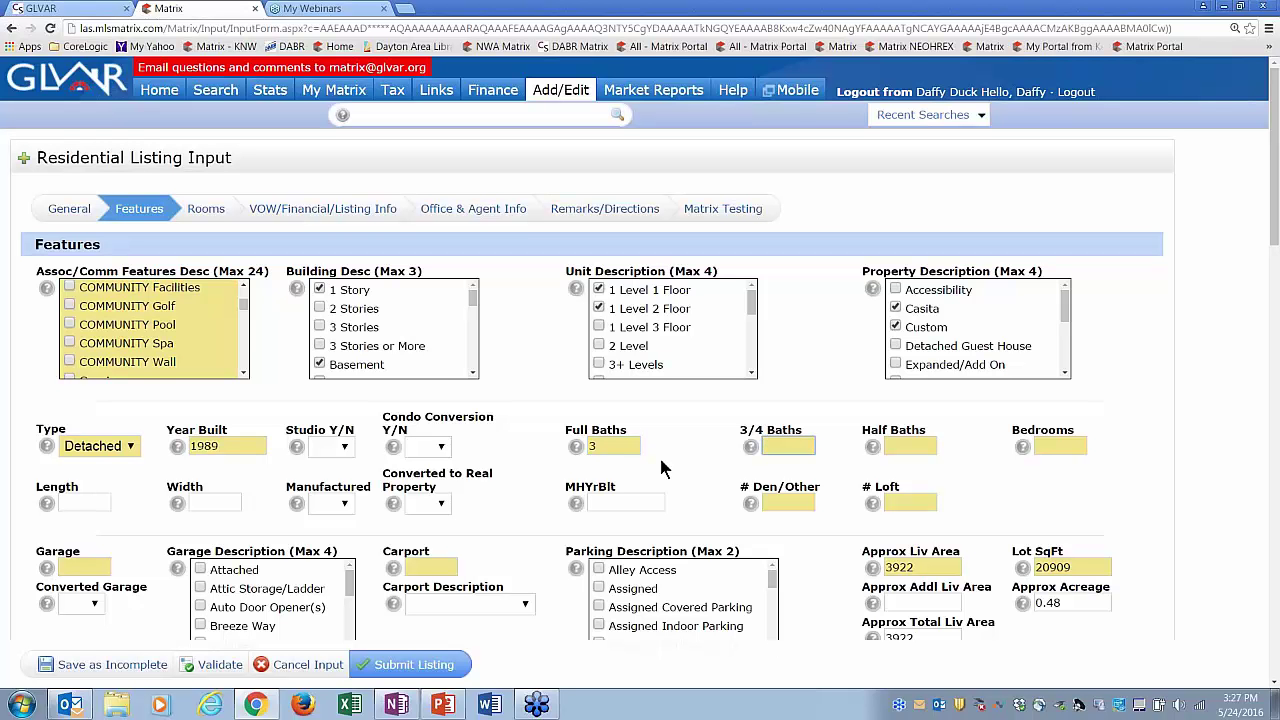
text(2)
key(Tab)
text(0)
key(Tab)
text(4)
key(Tab)
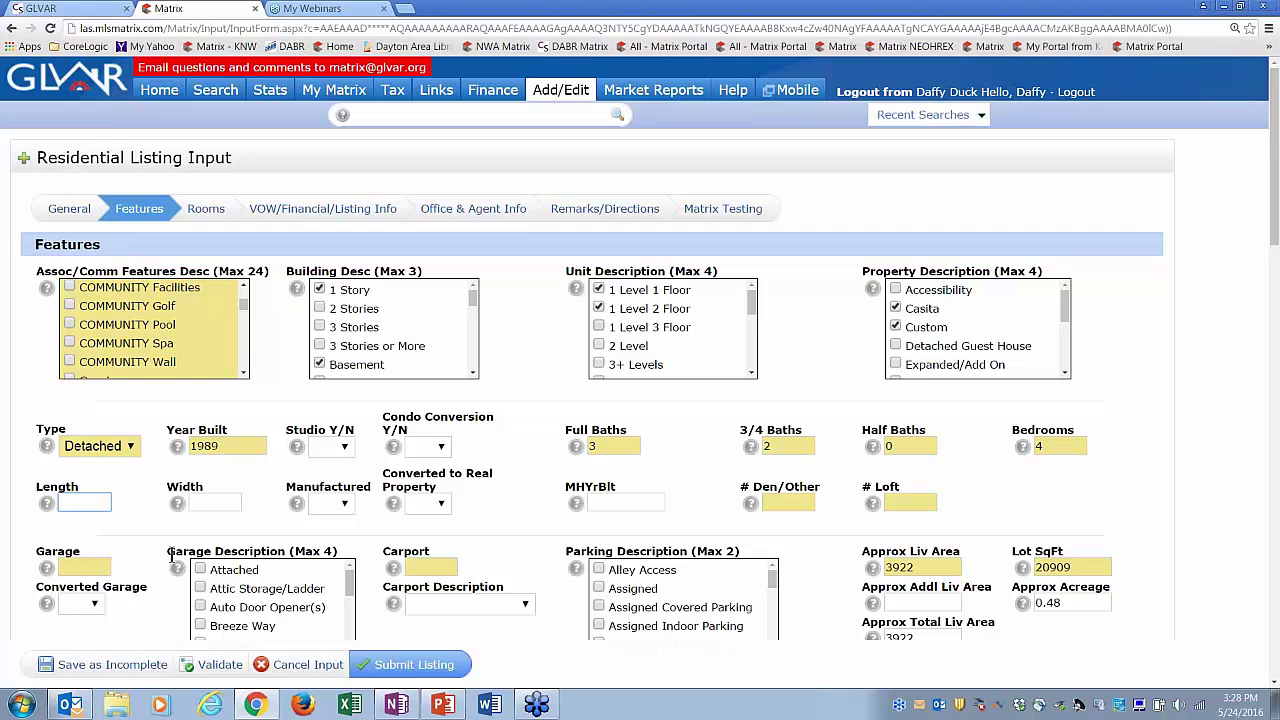
- Set 2 garage spaces and 0 carports, and mark the garage as Attached
click(86, 568)
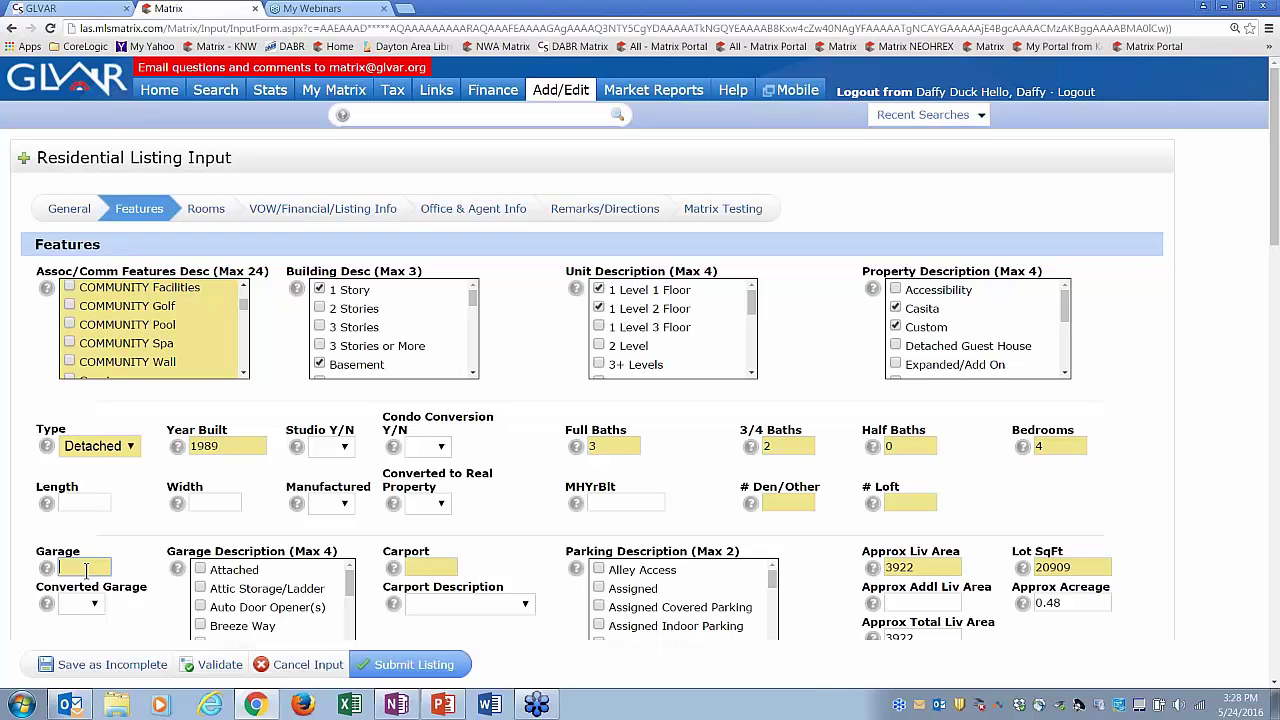
text(2)
click(426, 567)
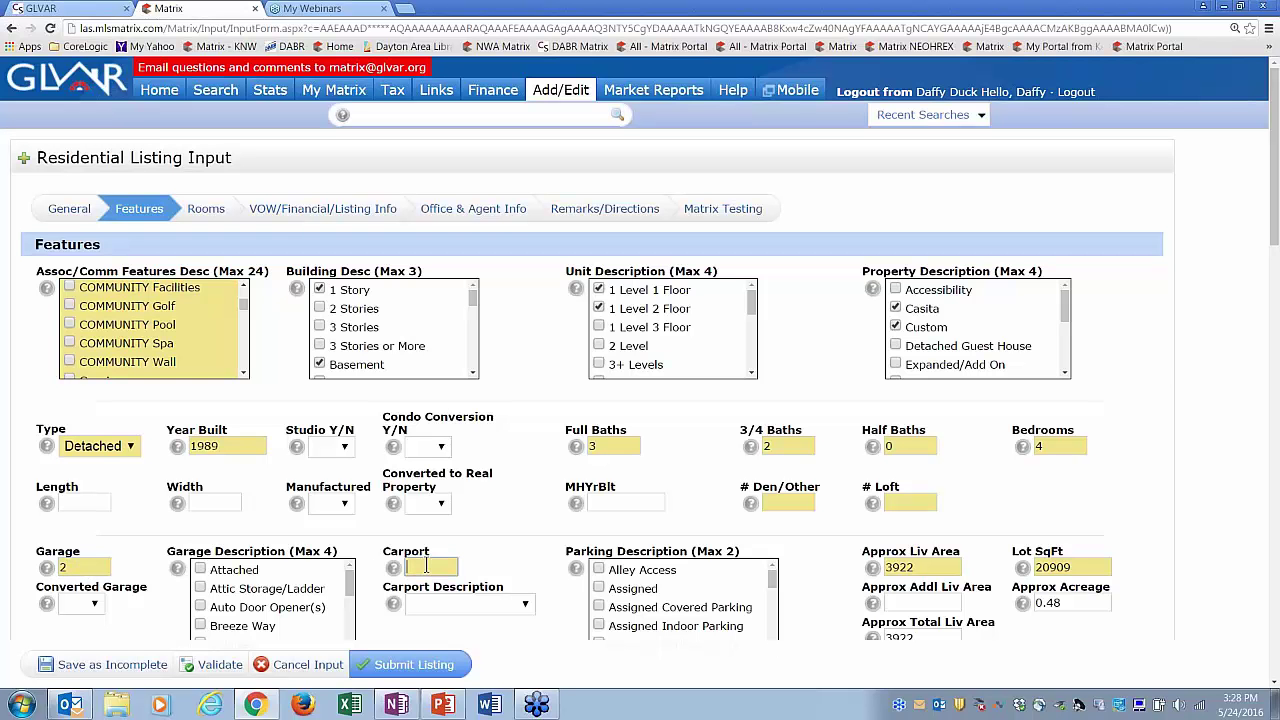
text(0)
click(200, 570)
- Tick 1 to 5 Acres and 2 or More Lots in the lot description
click(1275, 683)
click(1275, 683)
click(1275, 683)
click(1275, 683)
click(1275, 683)
click(1275, 683)
click(1275, 683)
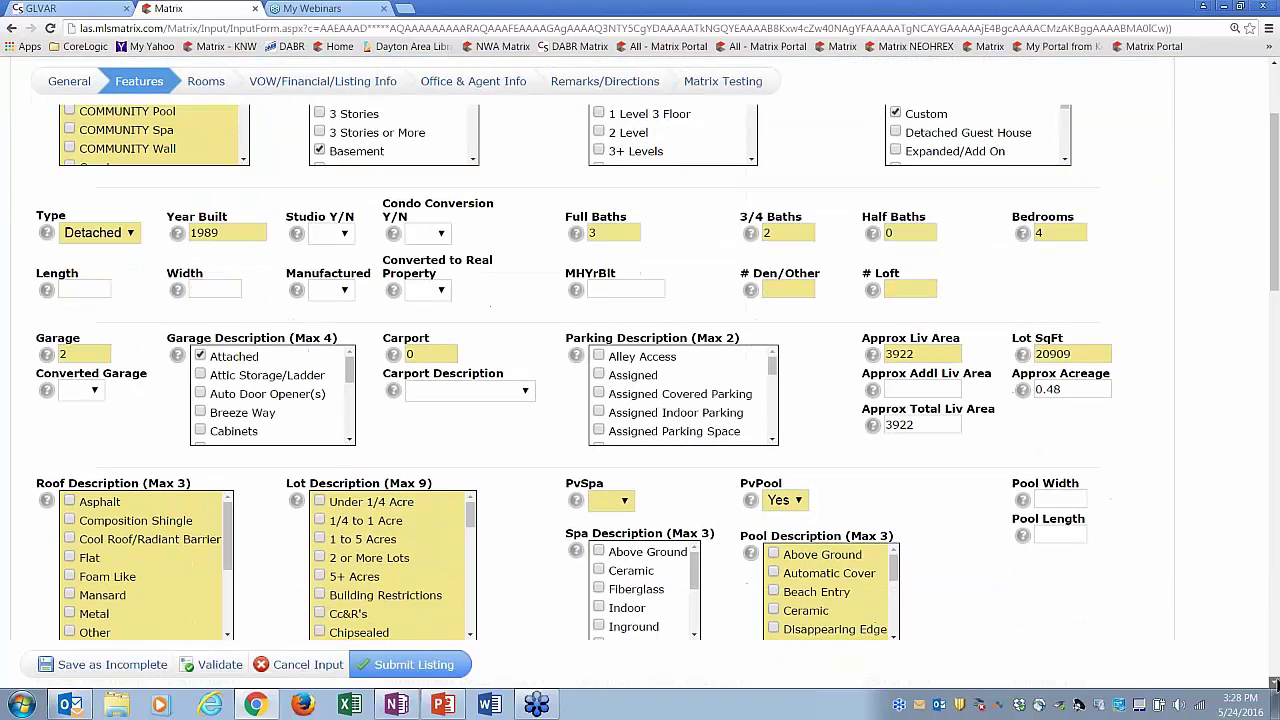
click(1275, 683)
click(1275, 683)
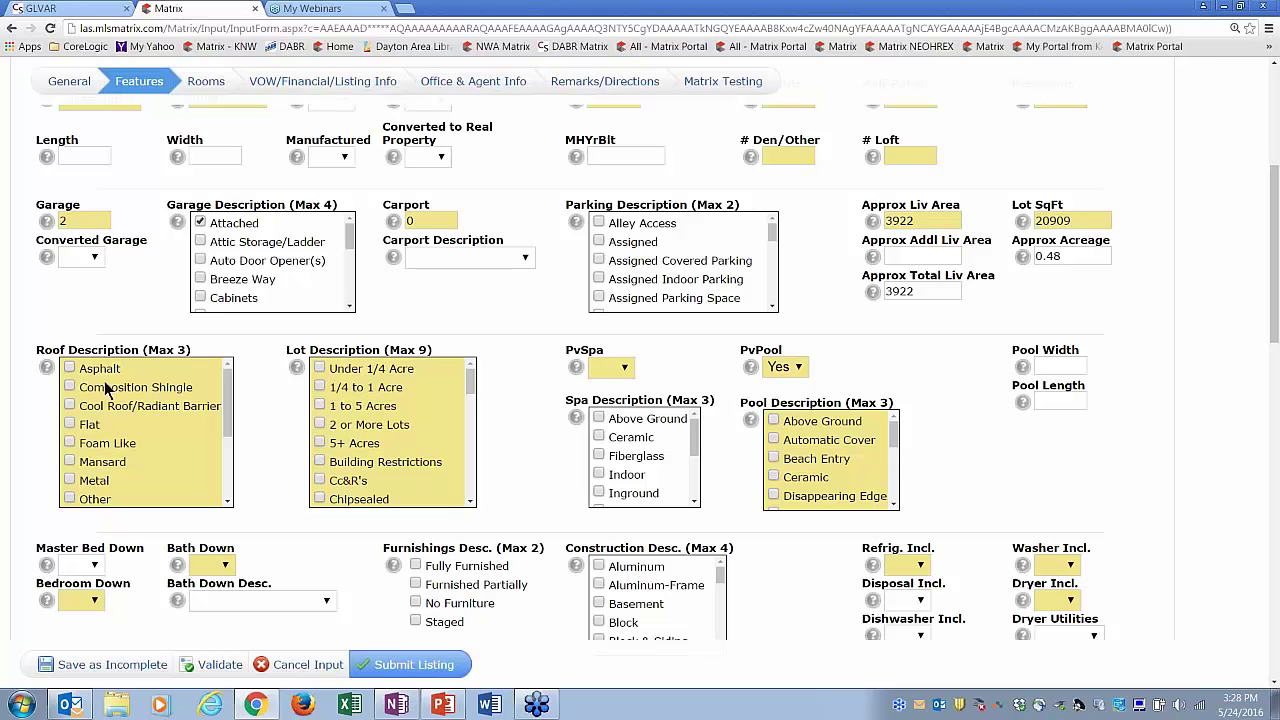
click(319, 405)
click(320, 424)
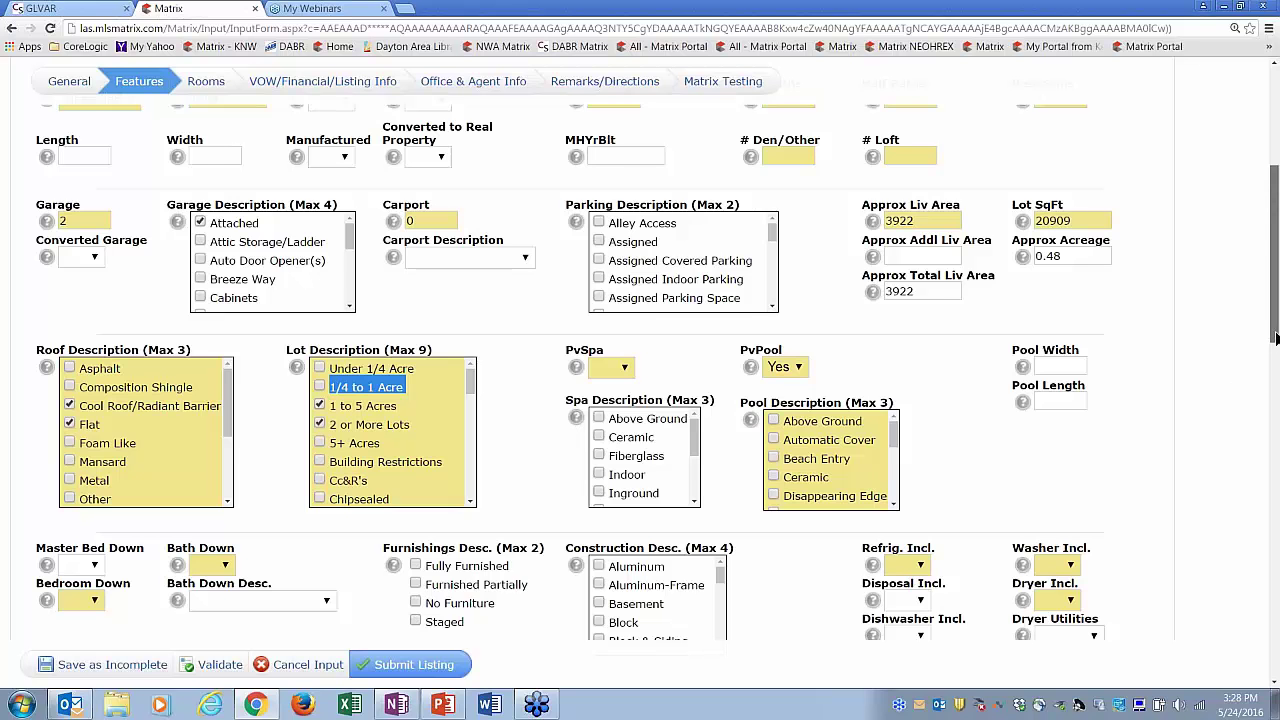
drag(1275, 338, 1275, 233)
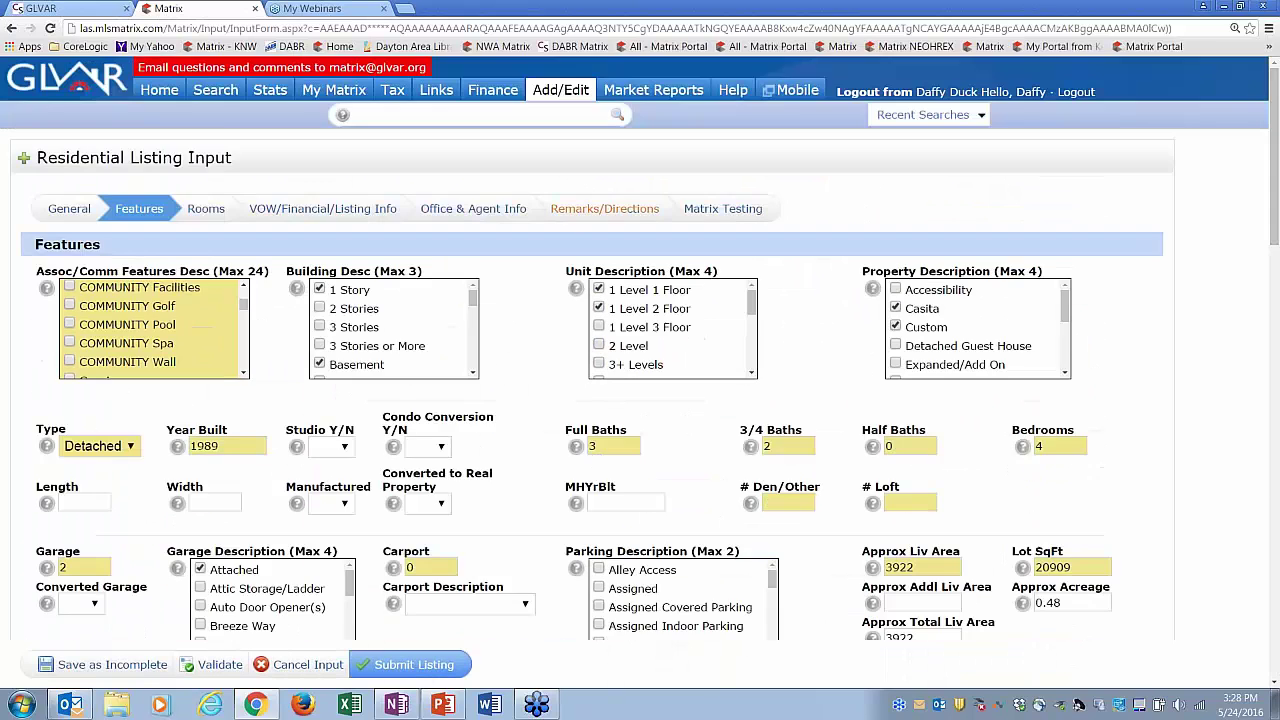
- In the Rooms section, set the first room's type to Great Room
click(205, 210)
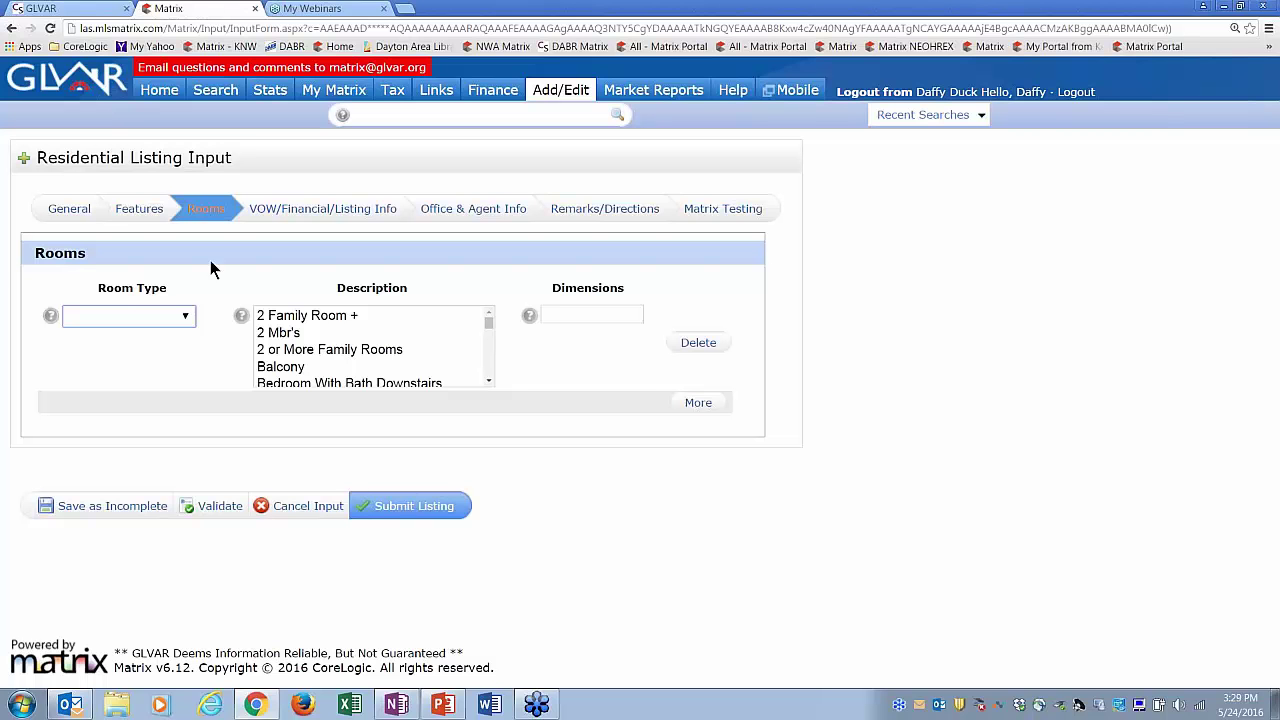
click(185, 317)
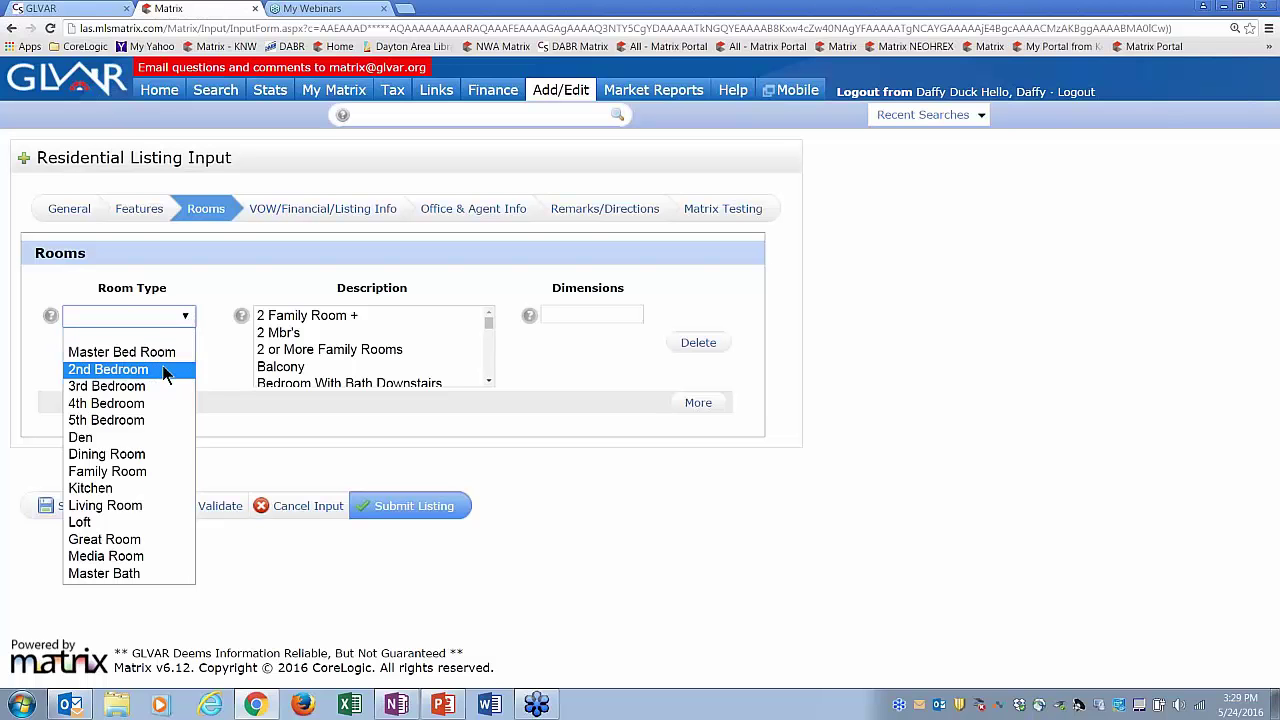
click(125, 540)
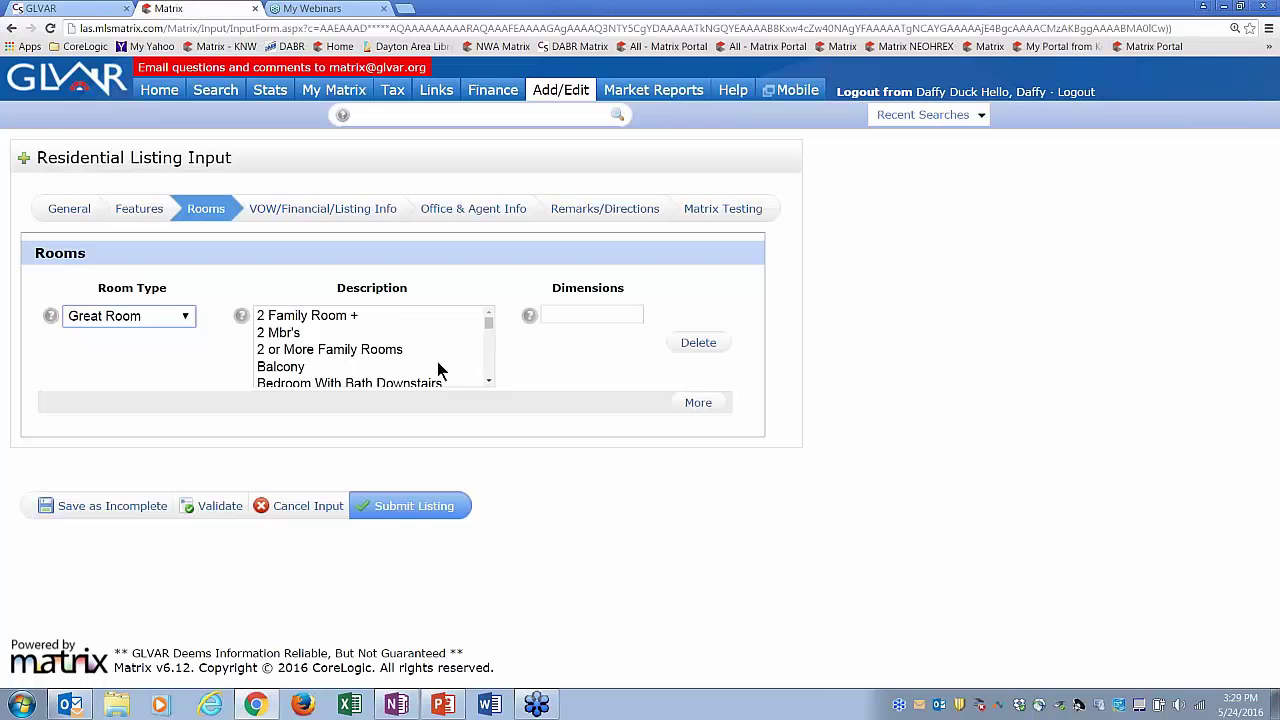
- Describe the Great Room with Ceiling Light and Ceiling Fan, and enter dimensions 15x20
click(489, 380)
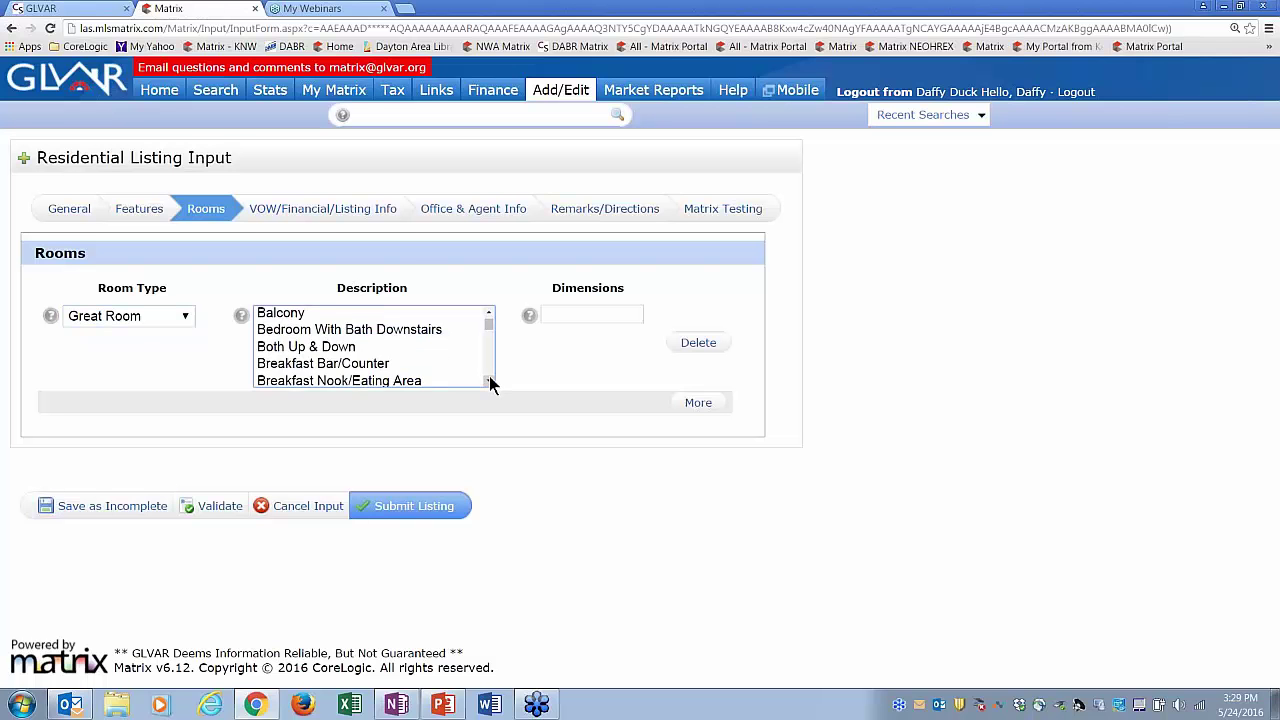
click(489, 380)
click(489, 380)
click(489, 380)
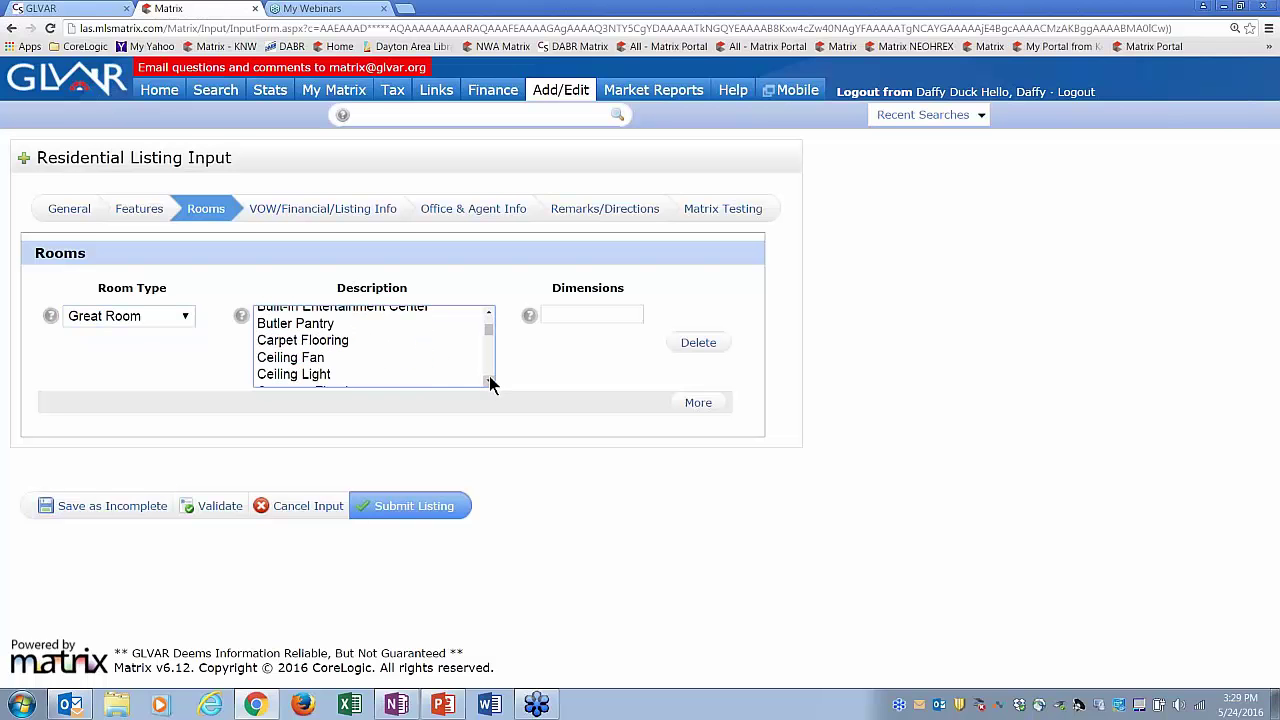
click(489, 380)
click(489, 380)
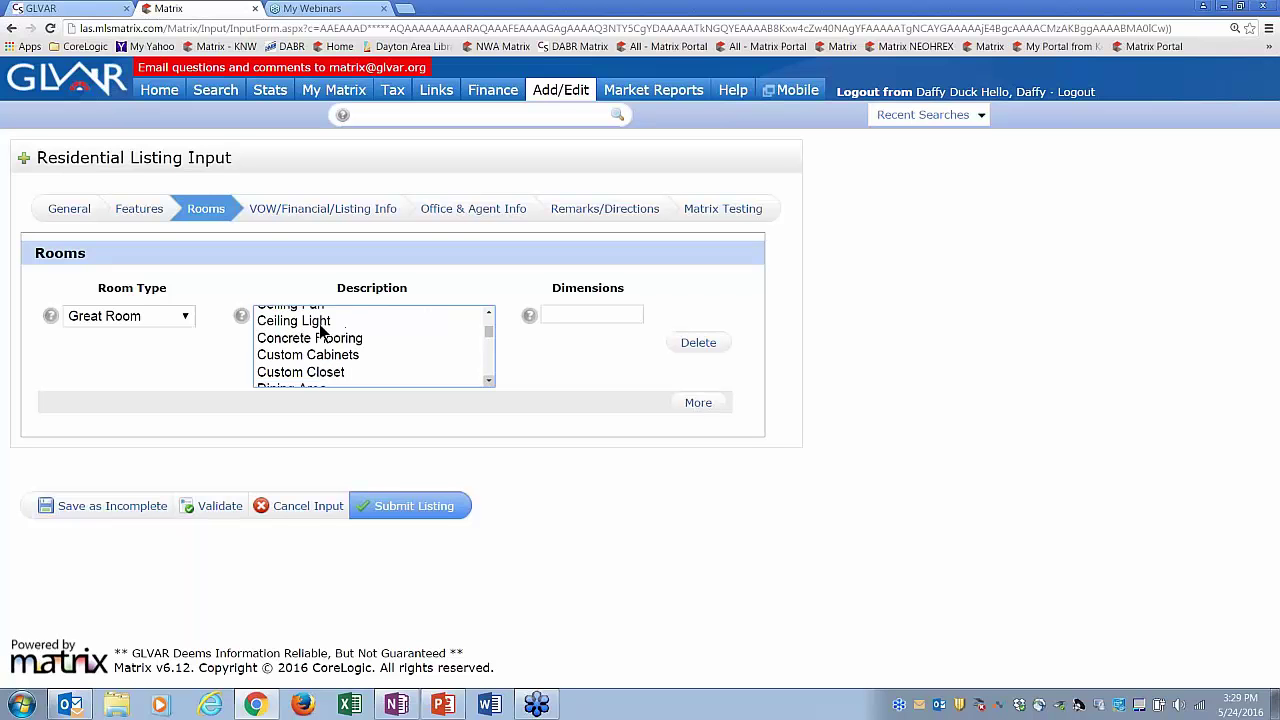
click(378, 324)
click(489, 313)
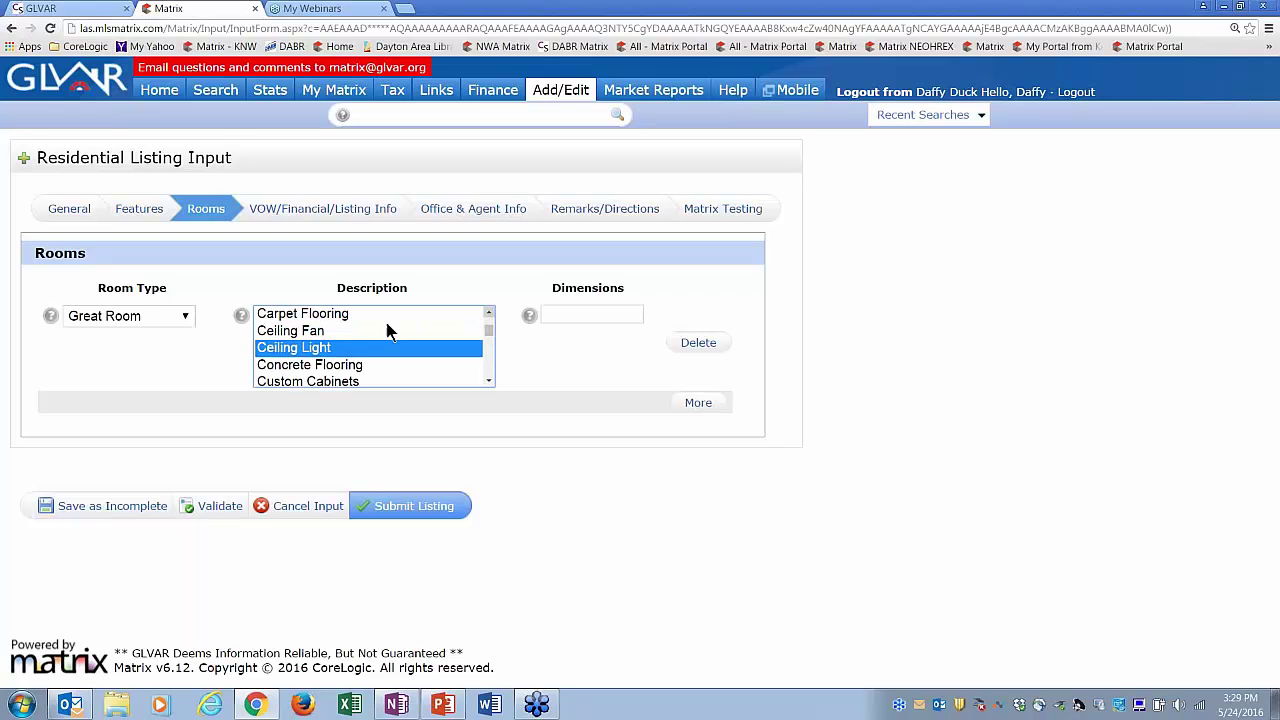
ctrl+click(316, 334)
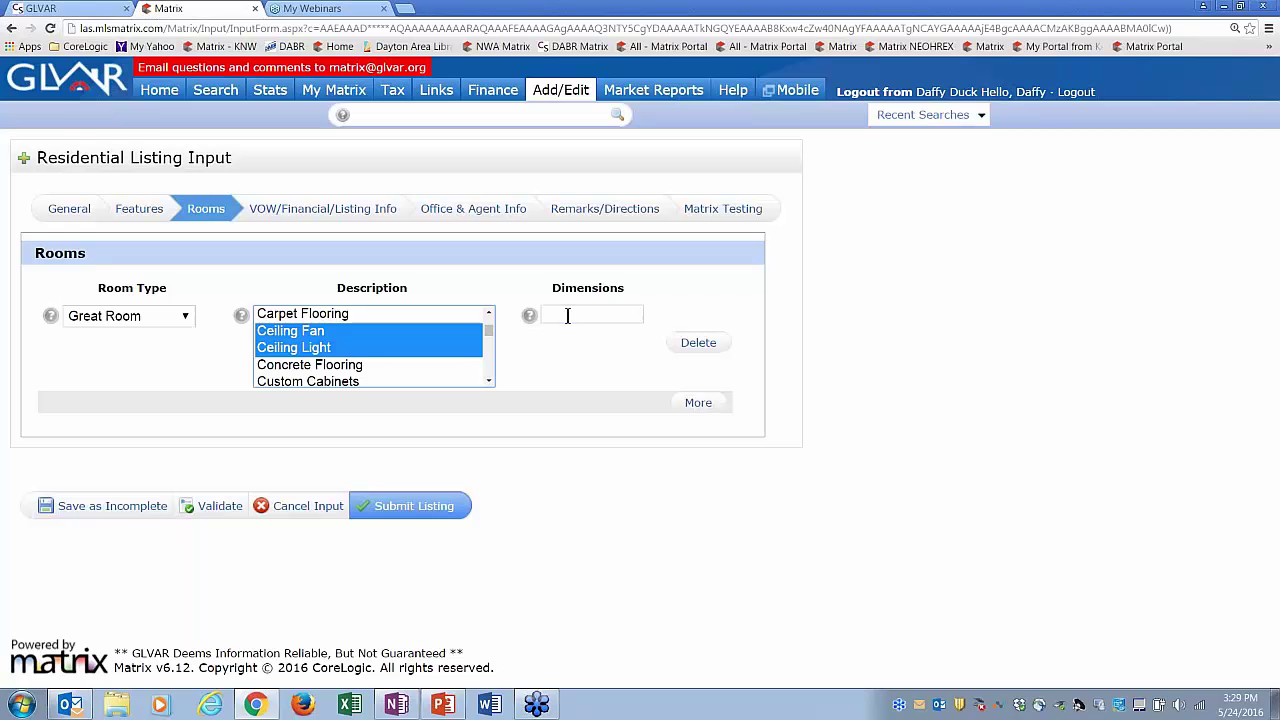
click(567, 316)
text(1)
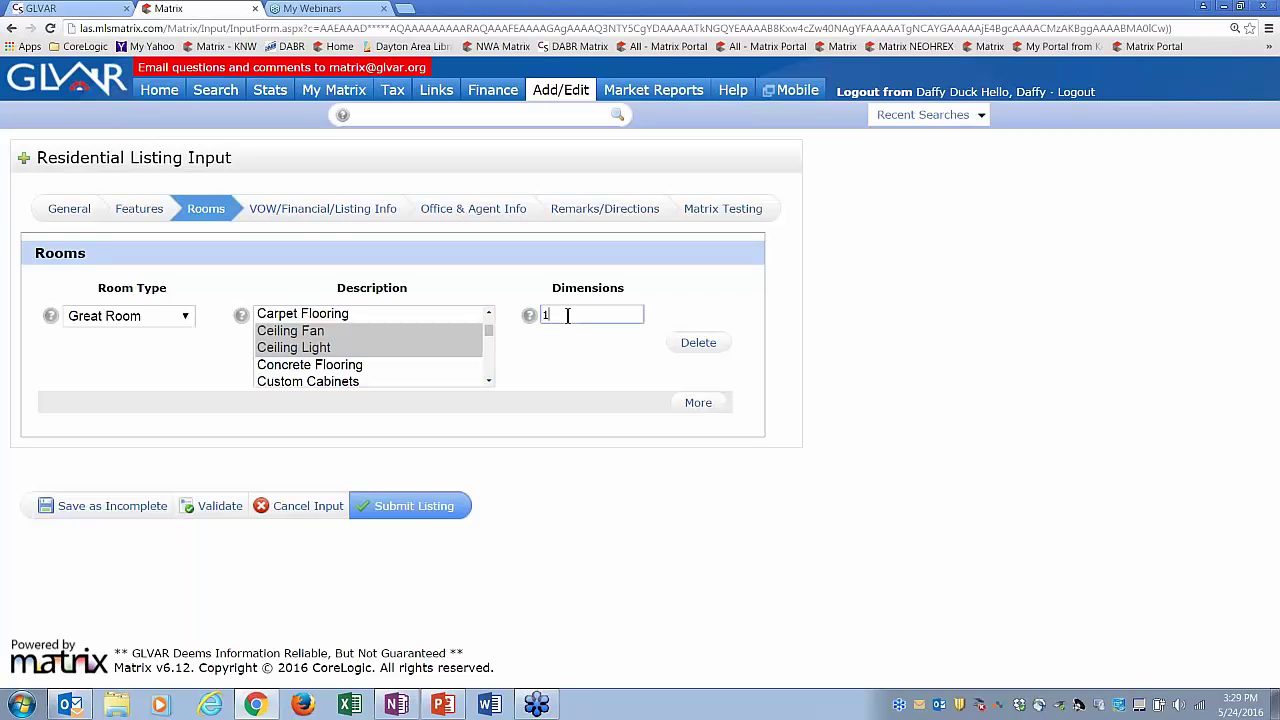
text(5x20)
- Add three more room rows typed Master Bed Room, Living Room and Dining Room
click(696, 403)
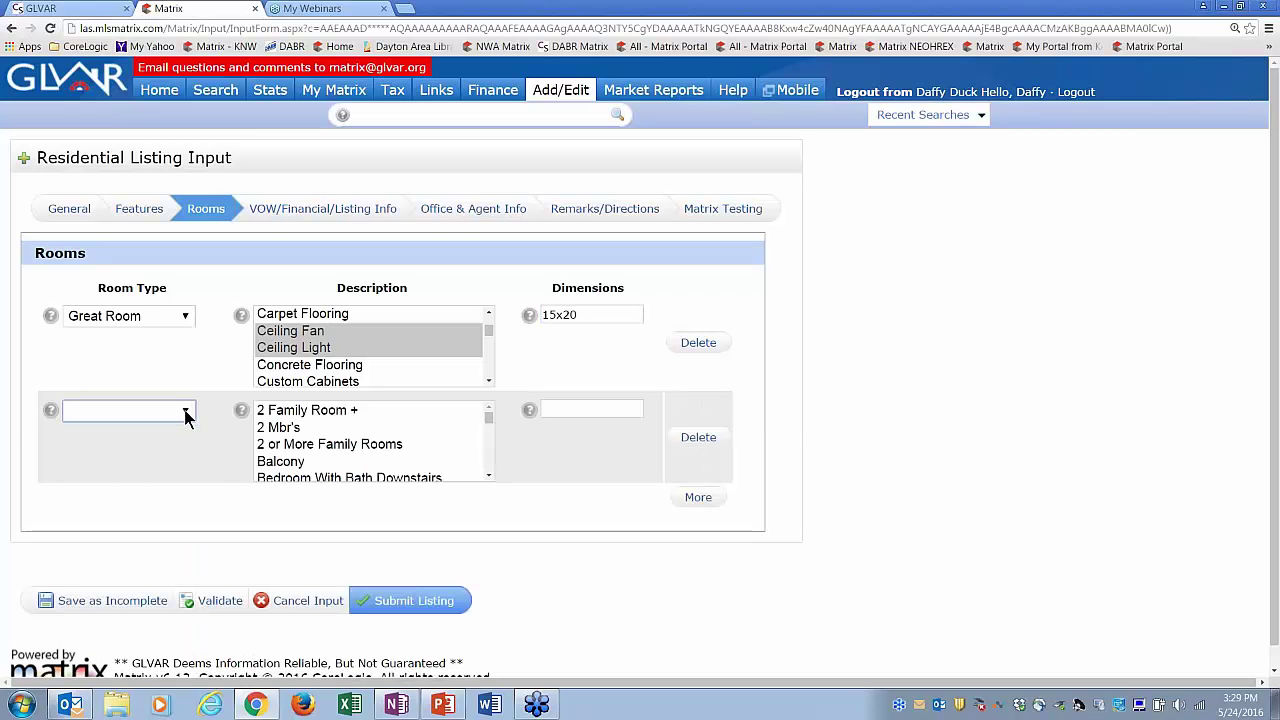
click(185, 414)
click(138, 447)
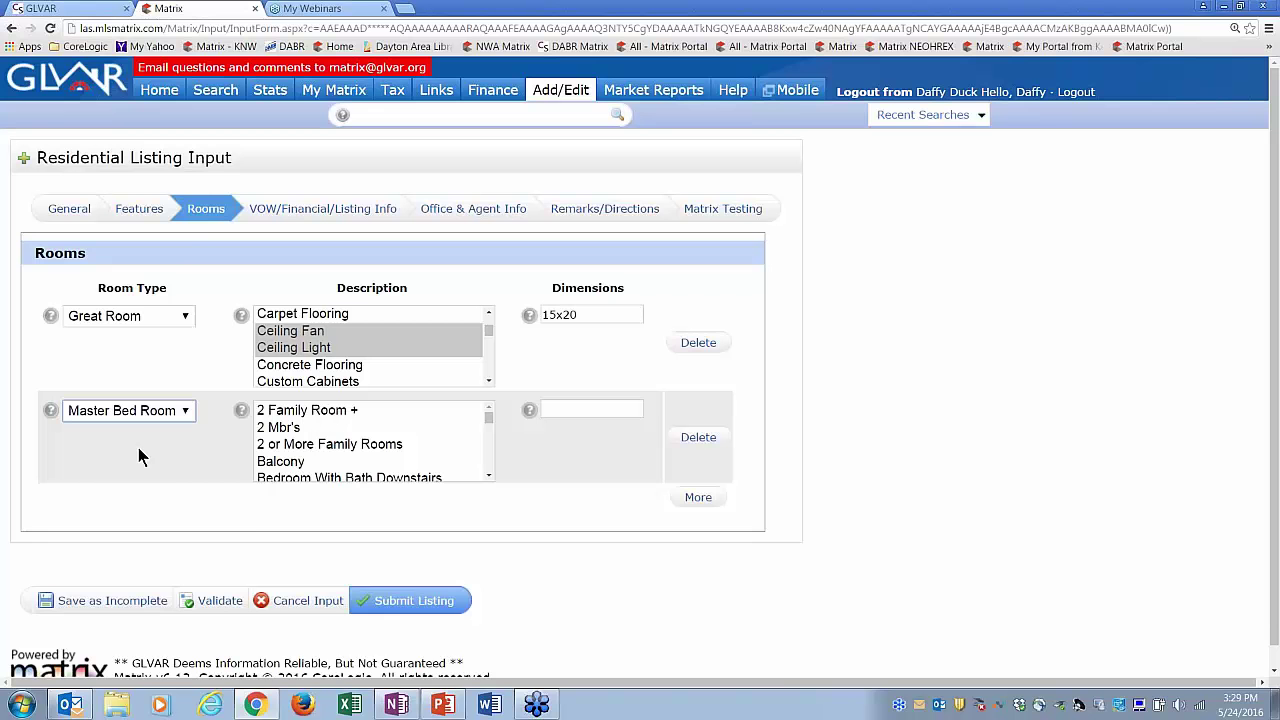
click(704, 505)
click(186, 504)
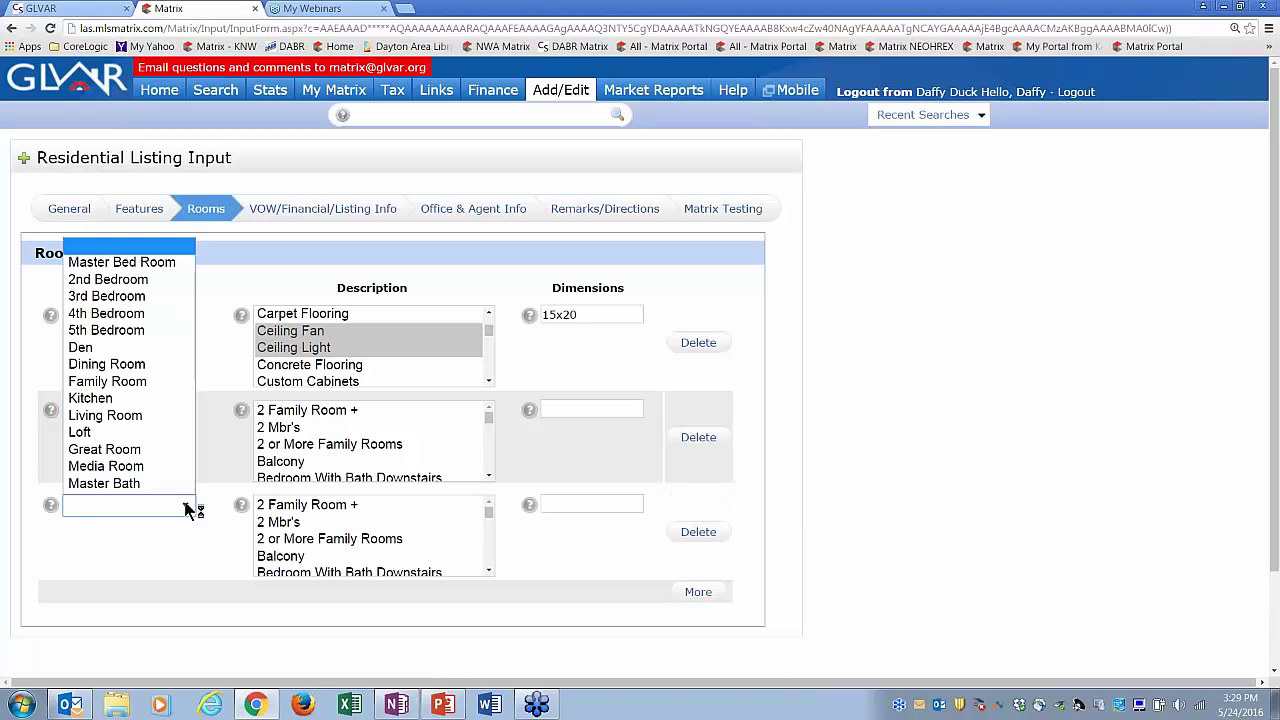
click(113, 408)
click(700, 594)
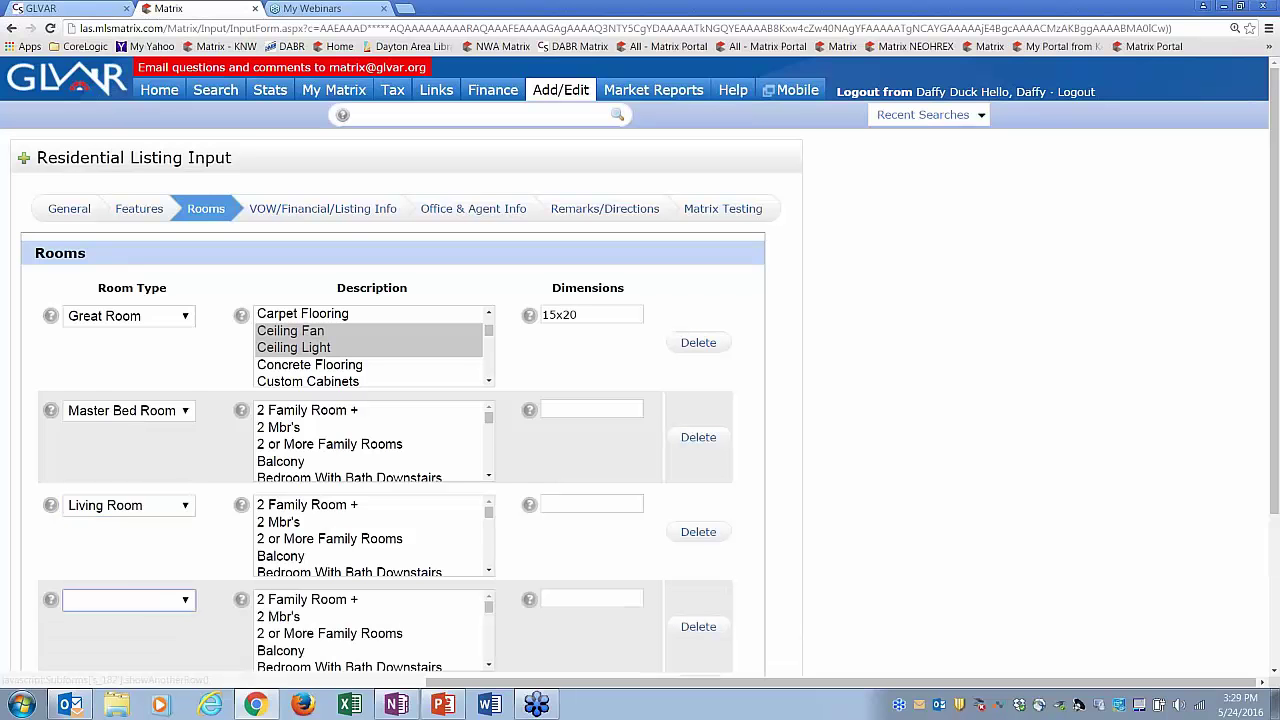
click(135, 600)
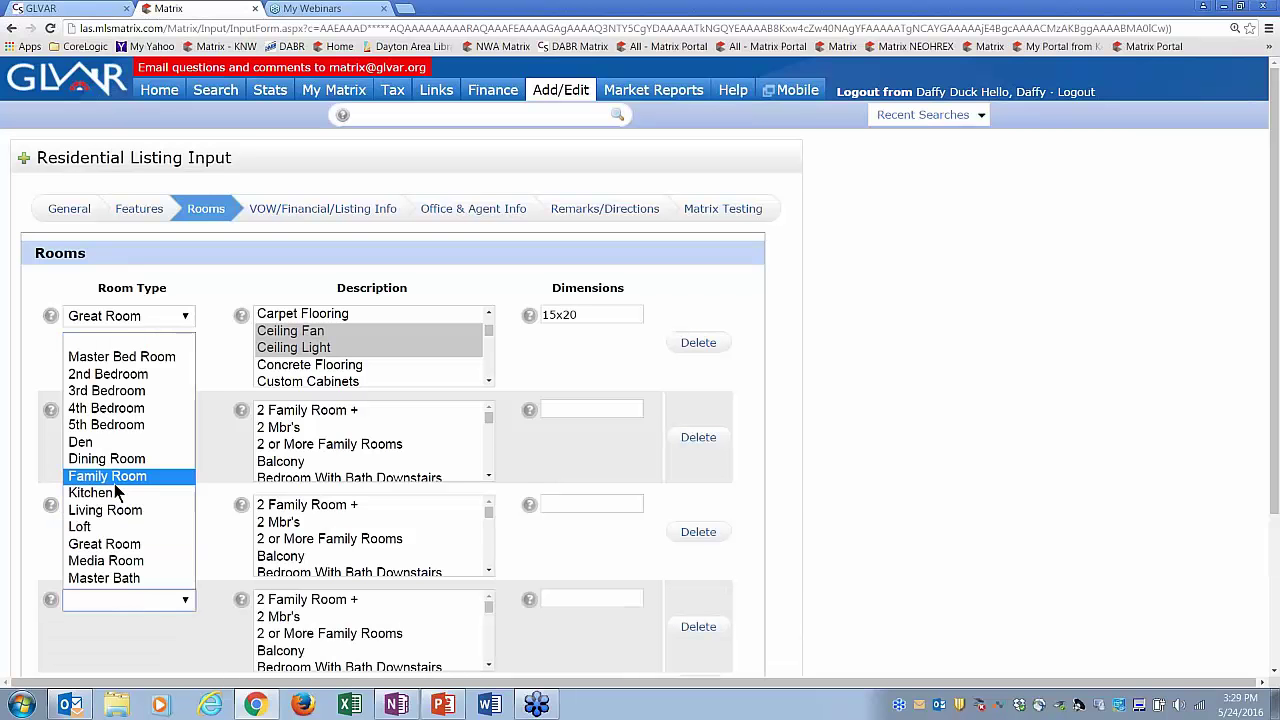
click(107, 459)
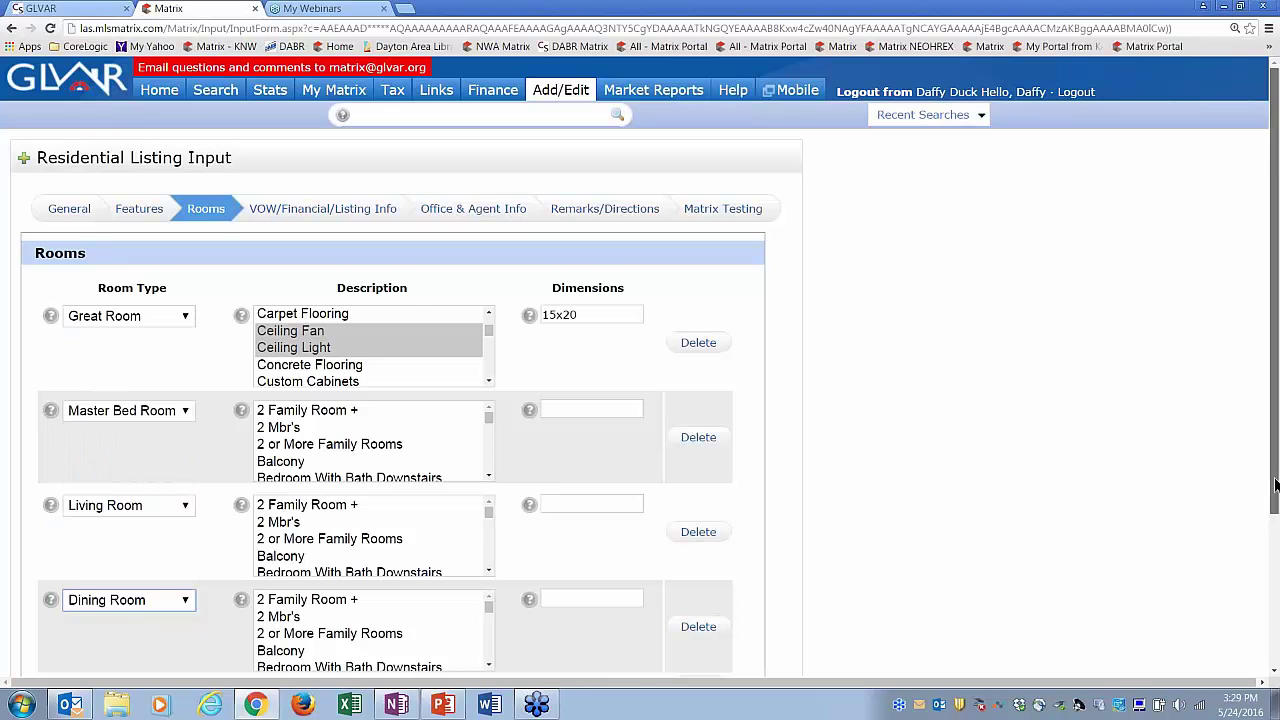
scroll(1258, 492, down, 3)
scroll(1258, 492, down, 1)
scroll(1258, 492, up, 1)
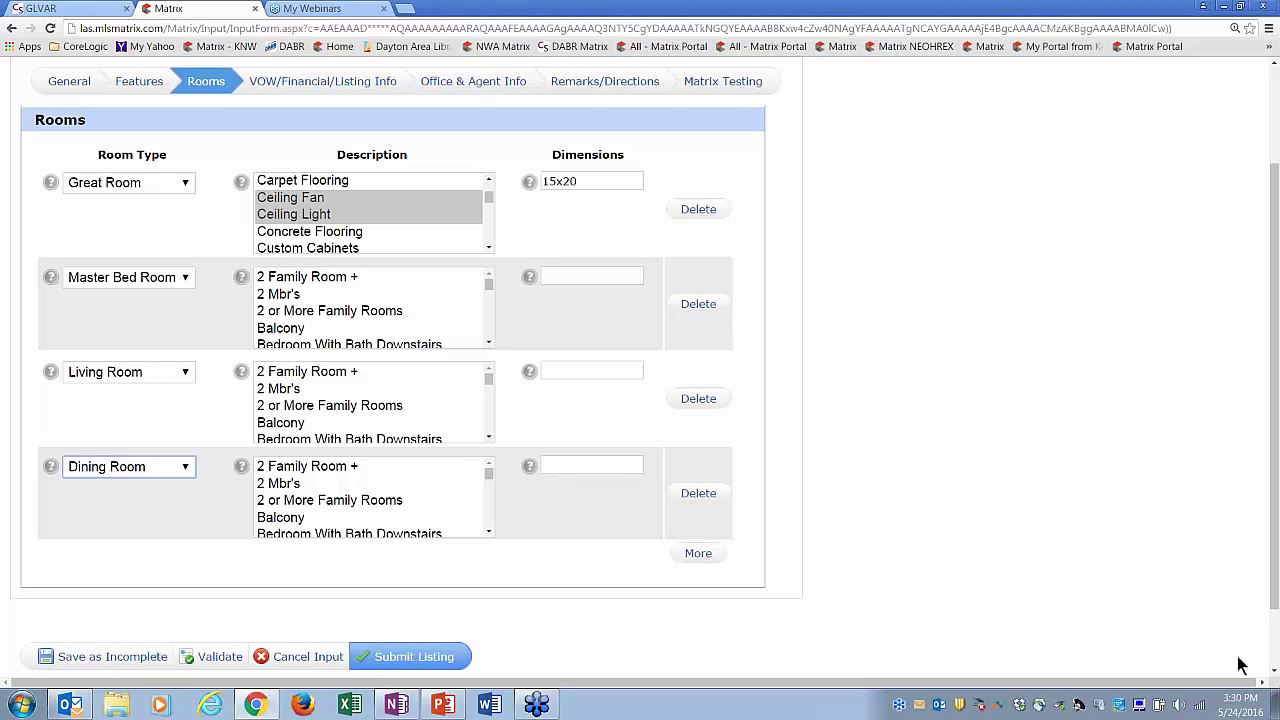
drag(1273, 585, 1266, 406)
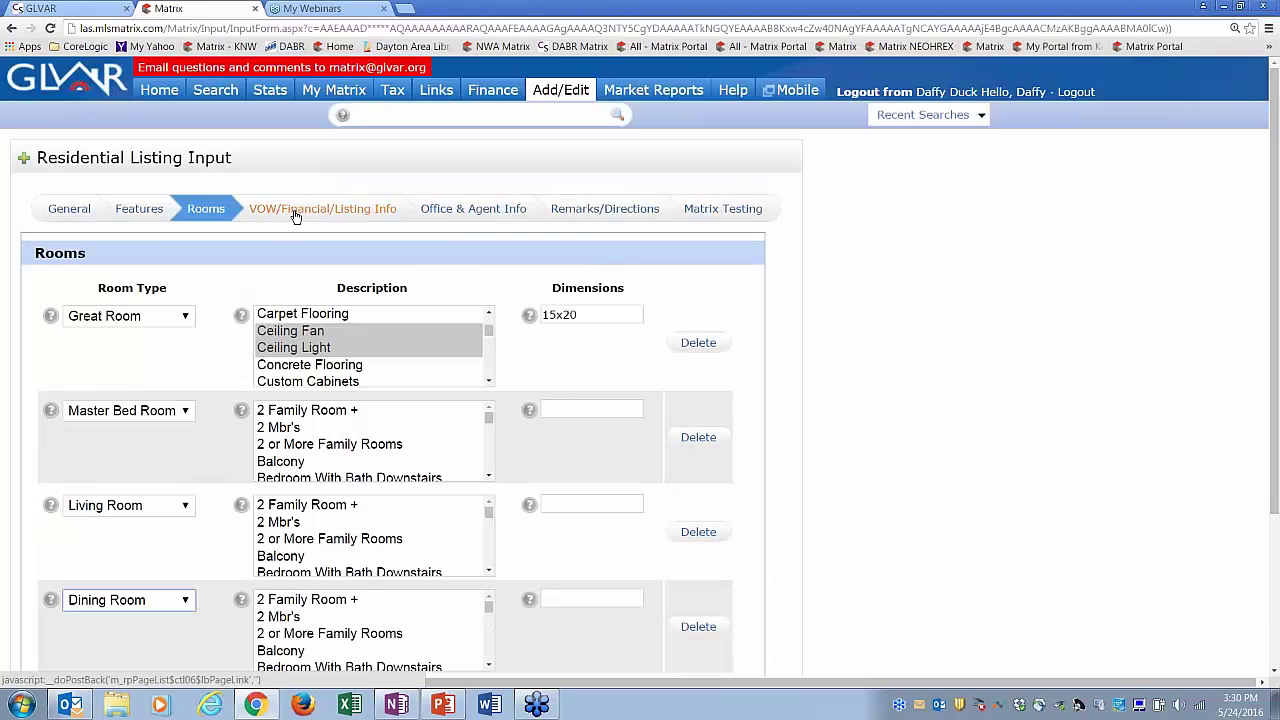
- In VOW/Financial/Listing Info, set Association Fee and SID/LID both to No
click(356, 215)
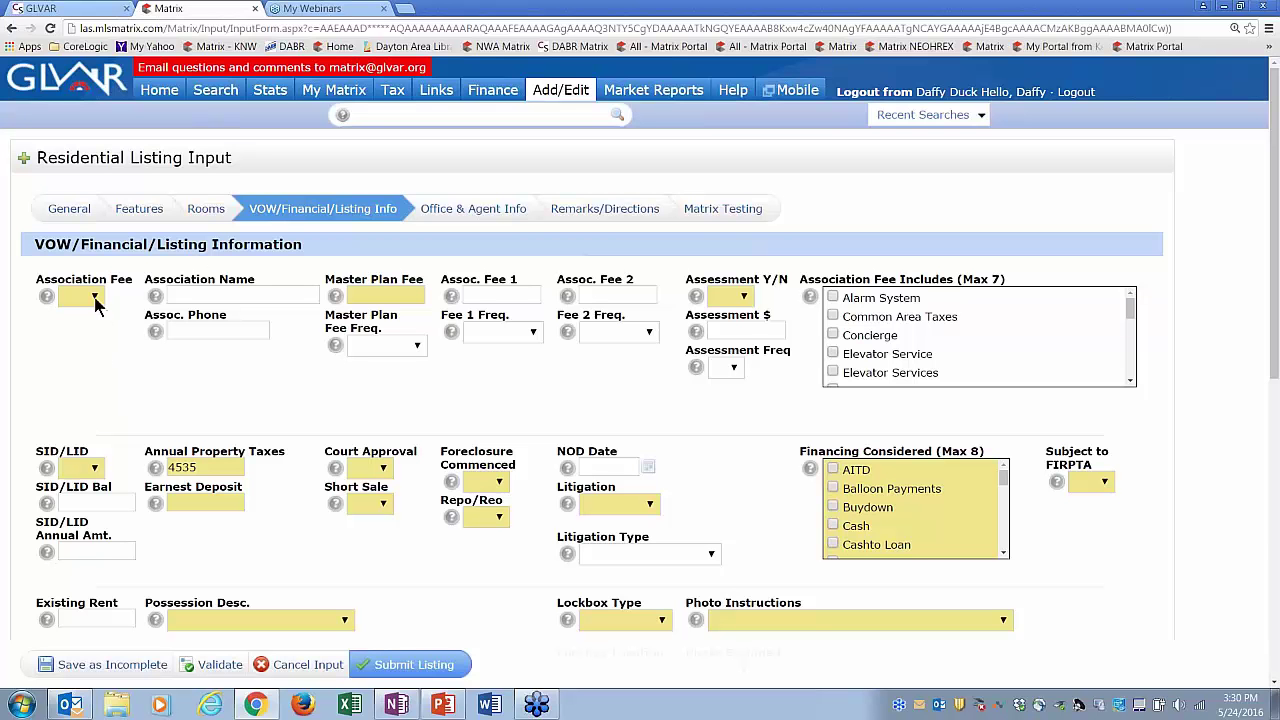
click(95, 298)
click(80, 349)
click(381, 295)
click(95, 474)
click(80, 521)
- Scroll down the financial form to the Branded Virtual Tour Link field
drag(1275, 380, 1275, 392)
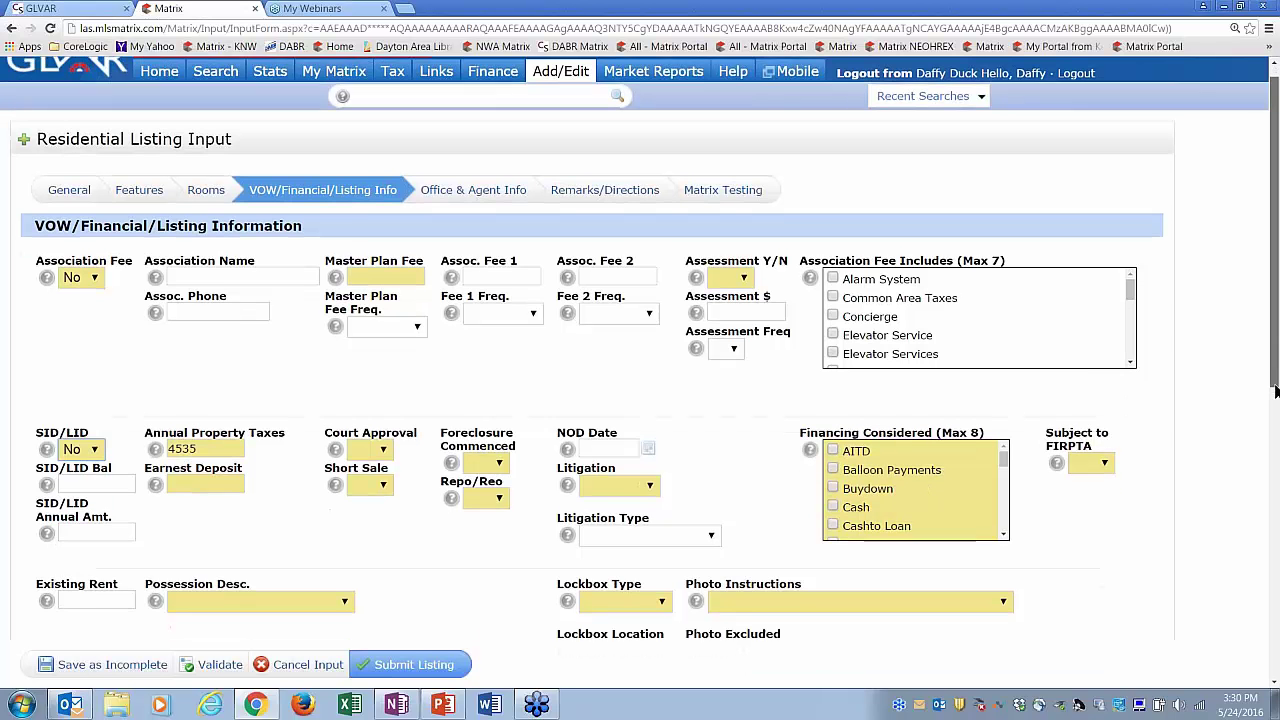
scroll(1275, 390, down, 2)
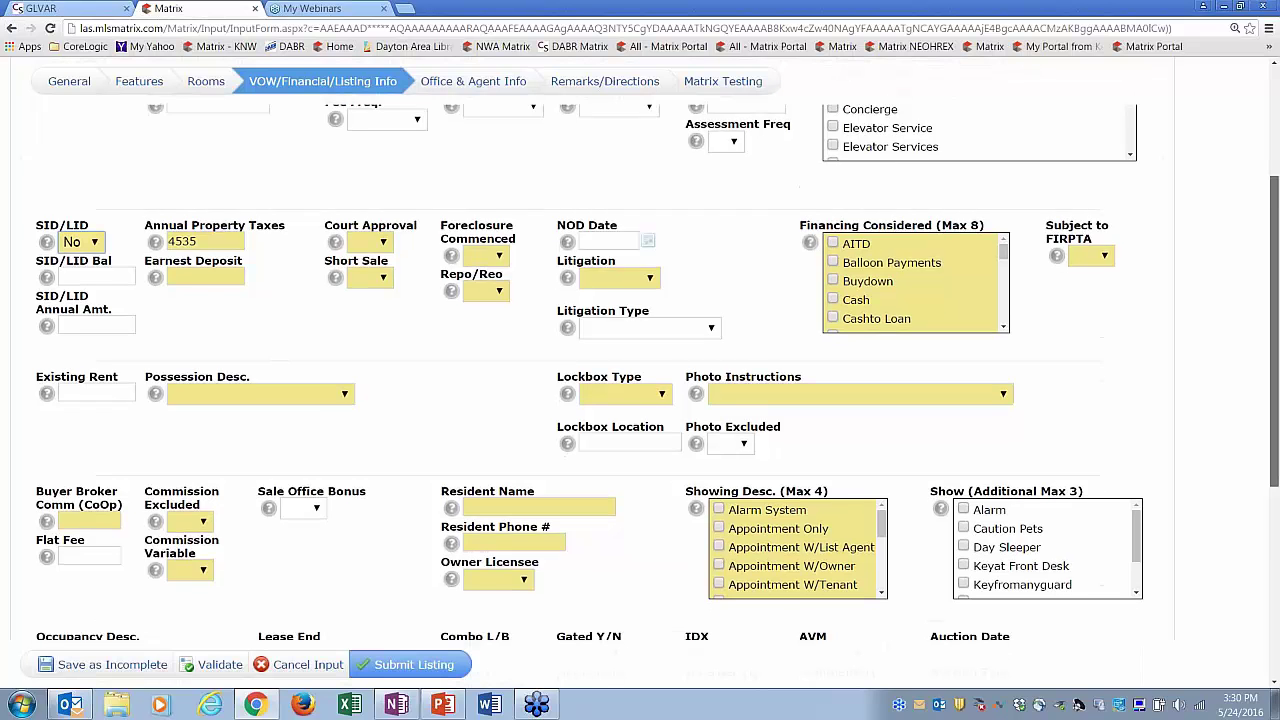
scroll(1275, 390, down, 3)
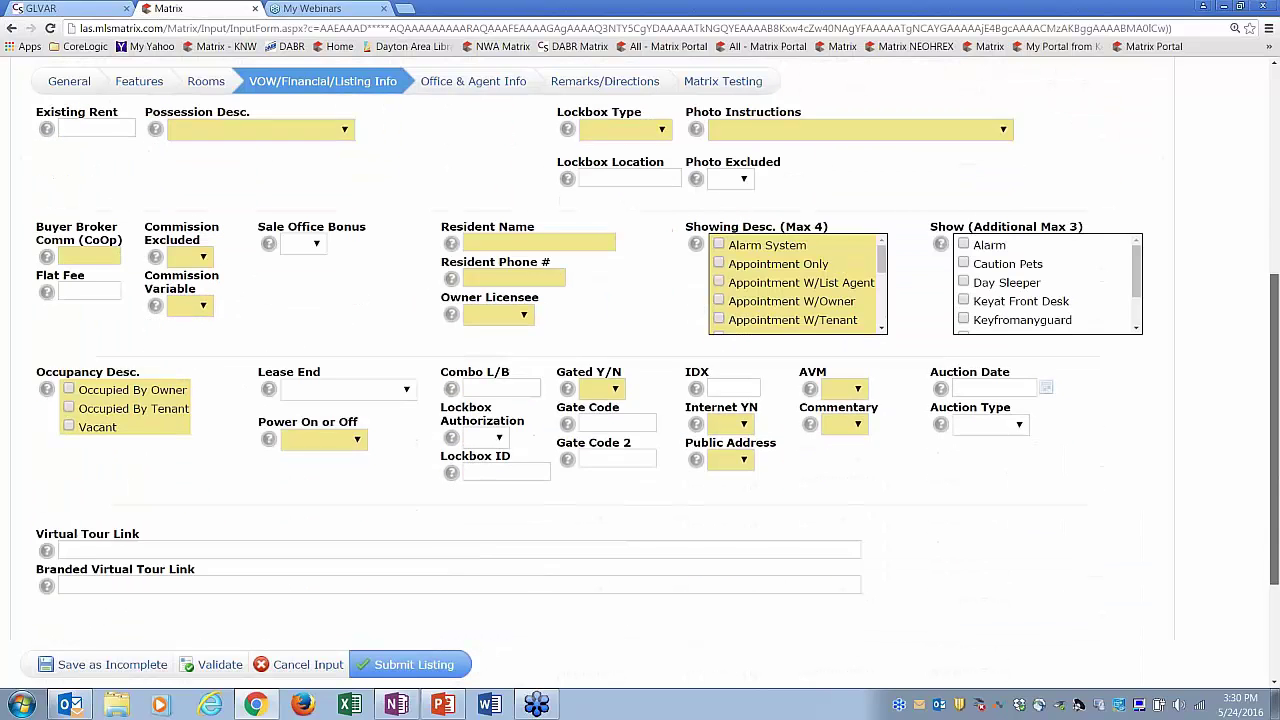
scroll(1275, 390, down, 1)
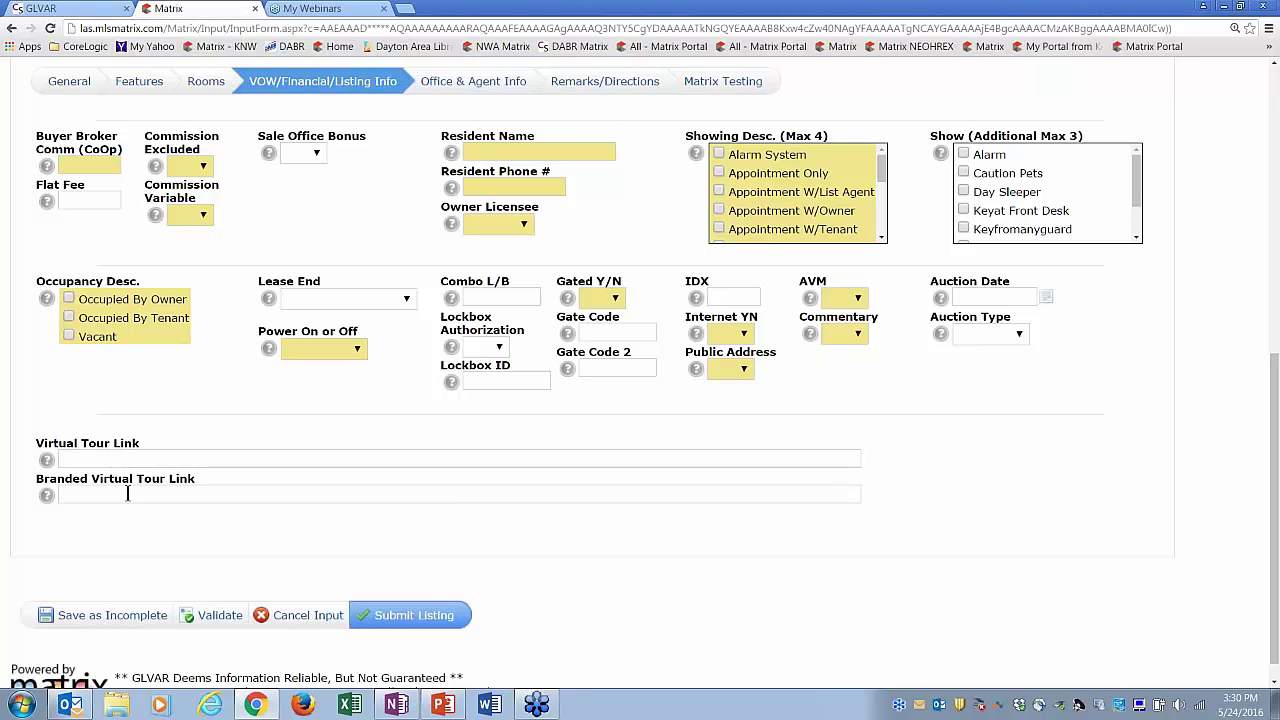
click(123, 496)
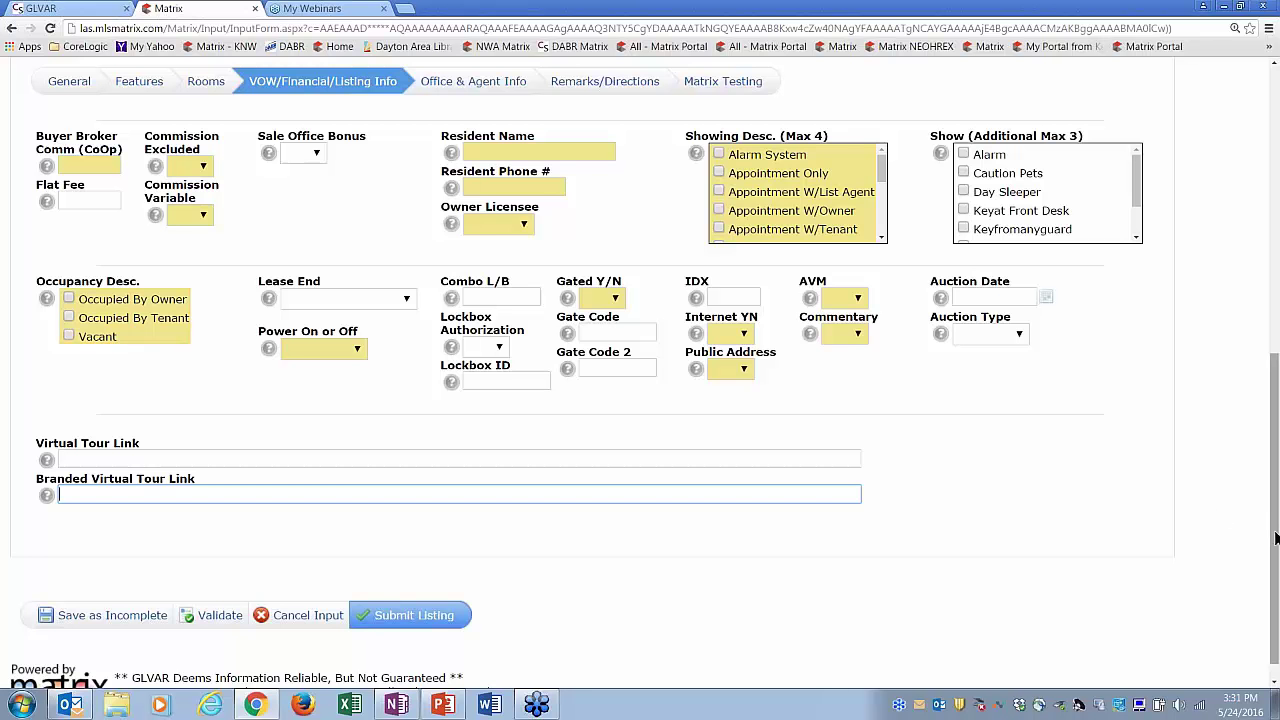
drag(1275, 538, 1275, 251)
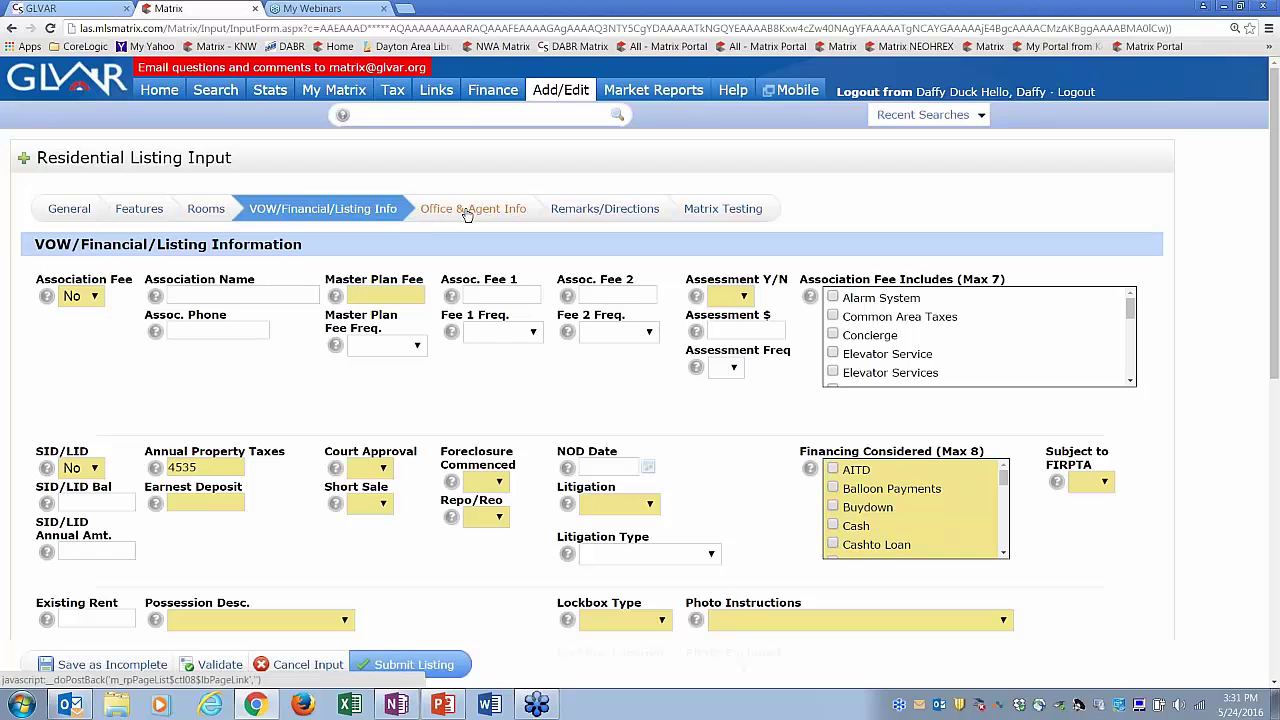
- In the Office & Agent Info section, set Realtor Y/N to No
click(467, 210)
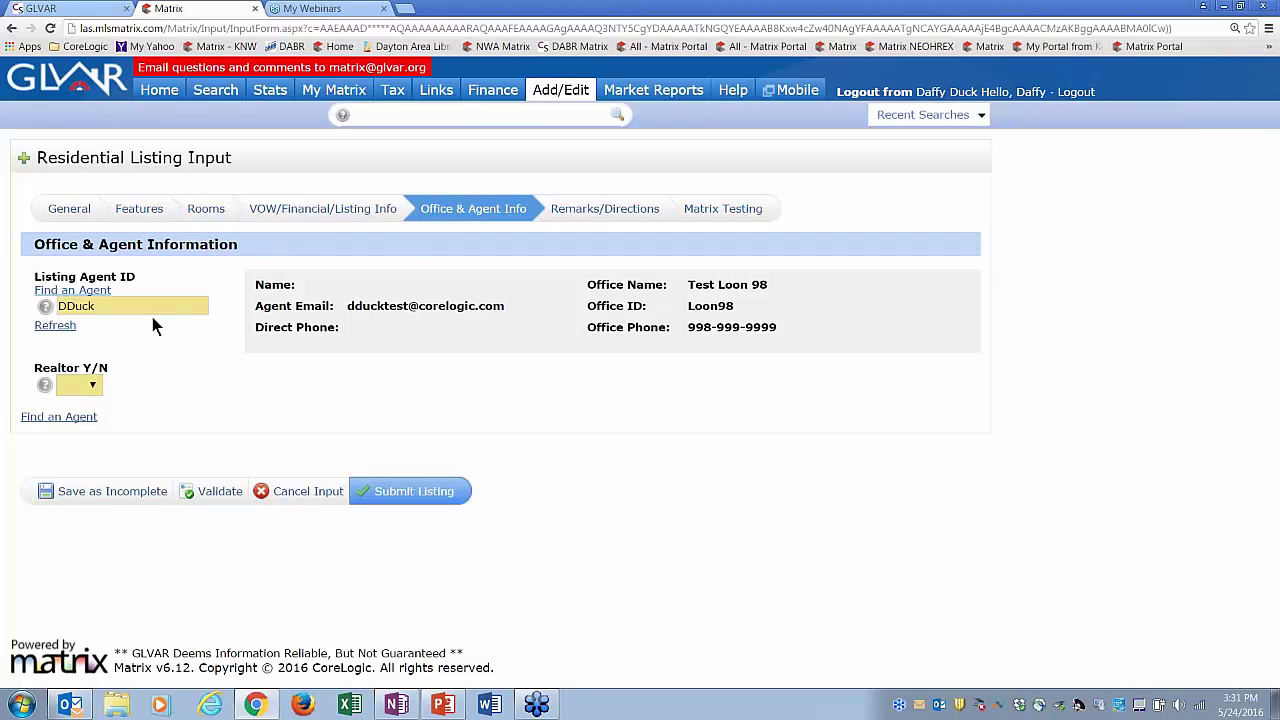
click(93, 388)
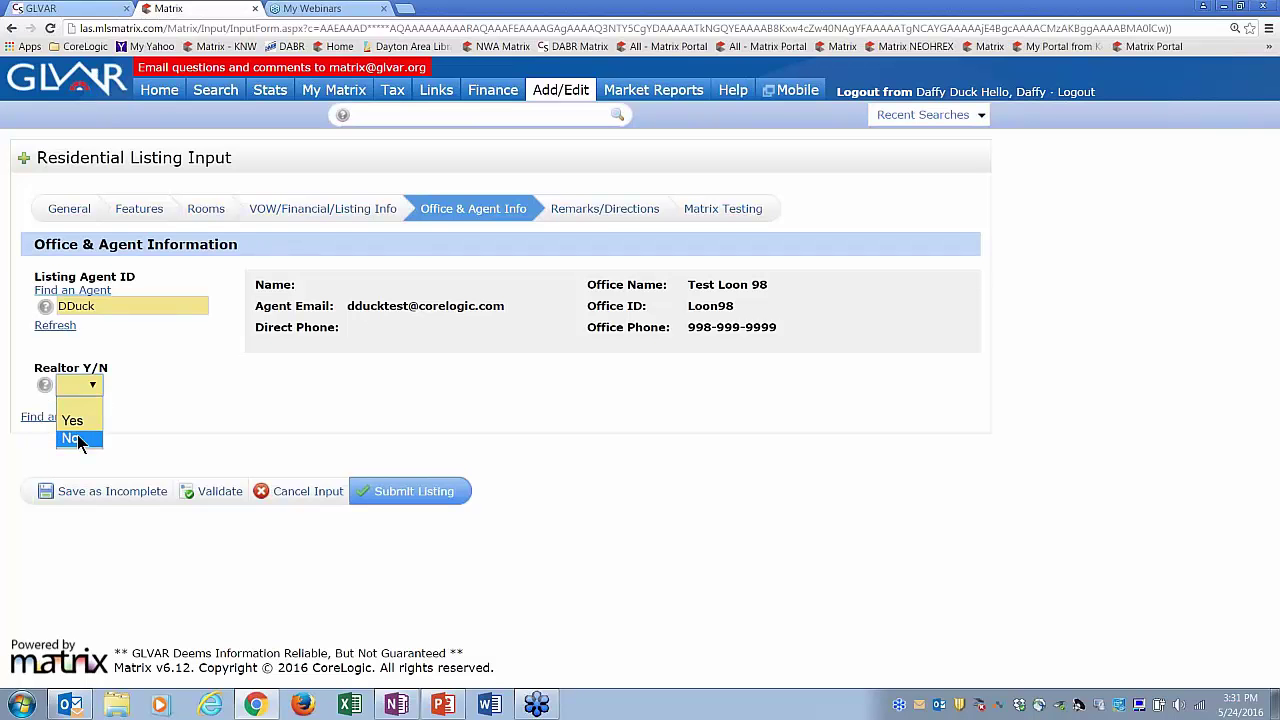
click(80, 440)
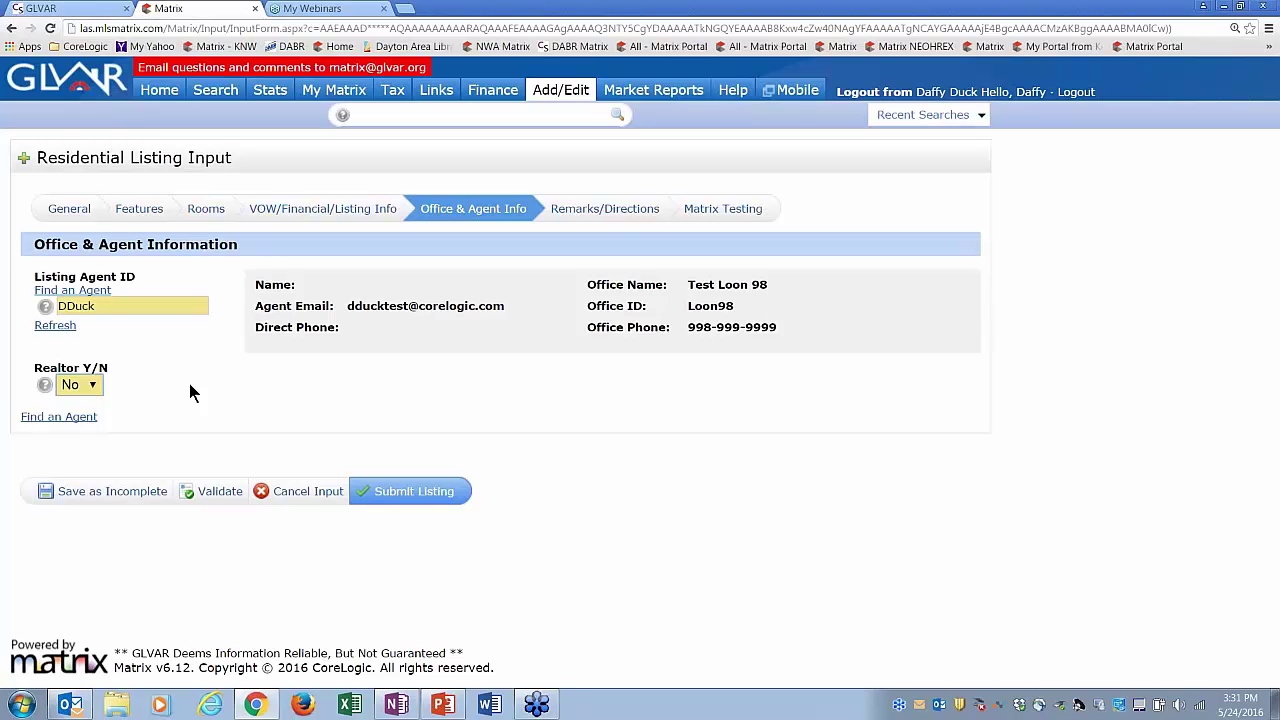
- Search agents by last name, fill in the matching listing agent, and open Remarks/Directions
click(91, 292)
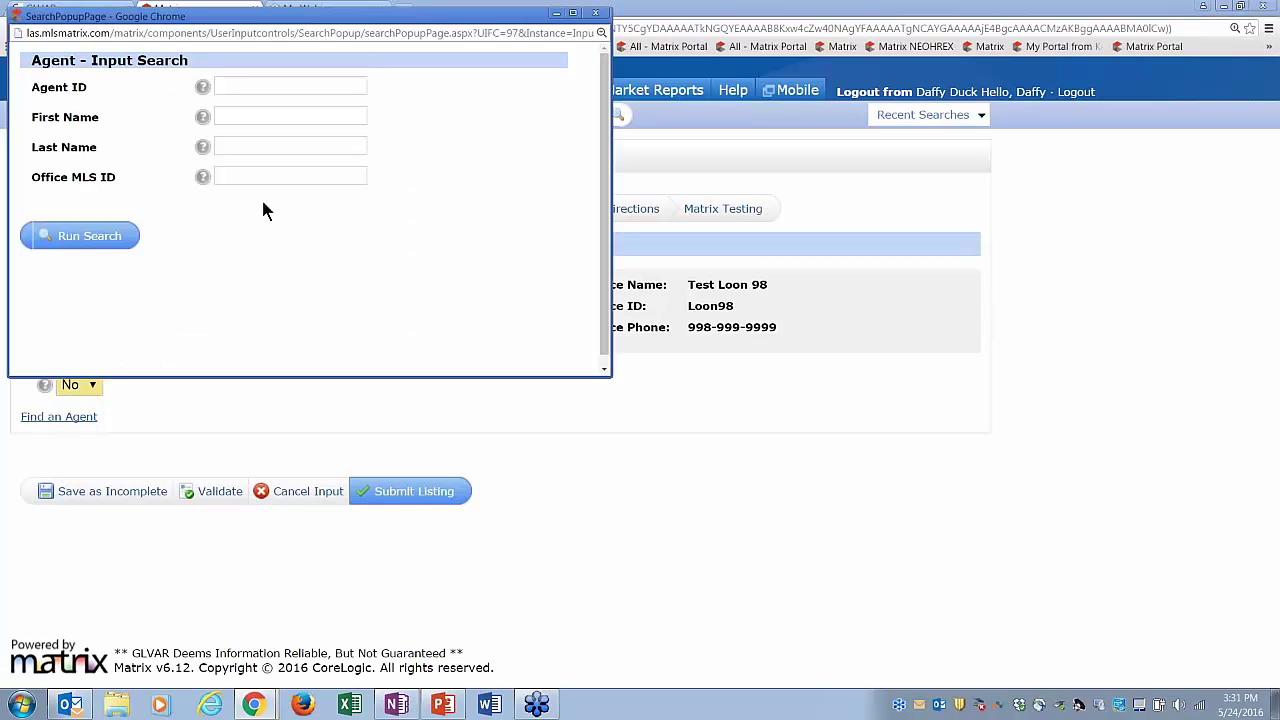
click(238, 115)
text(`)
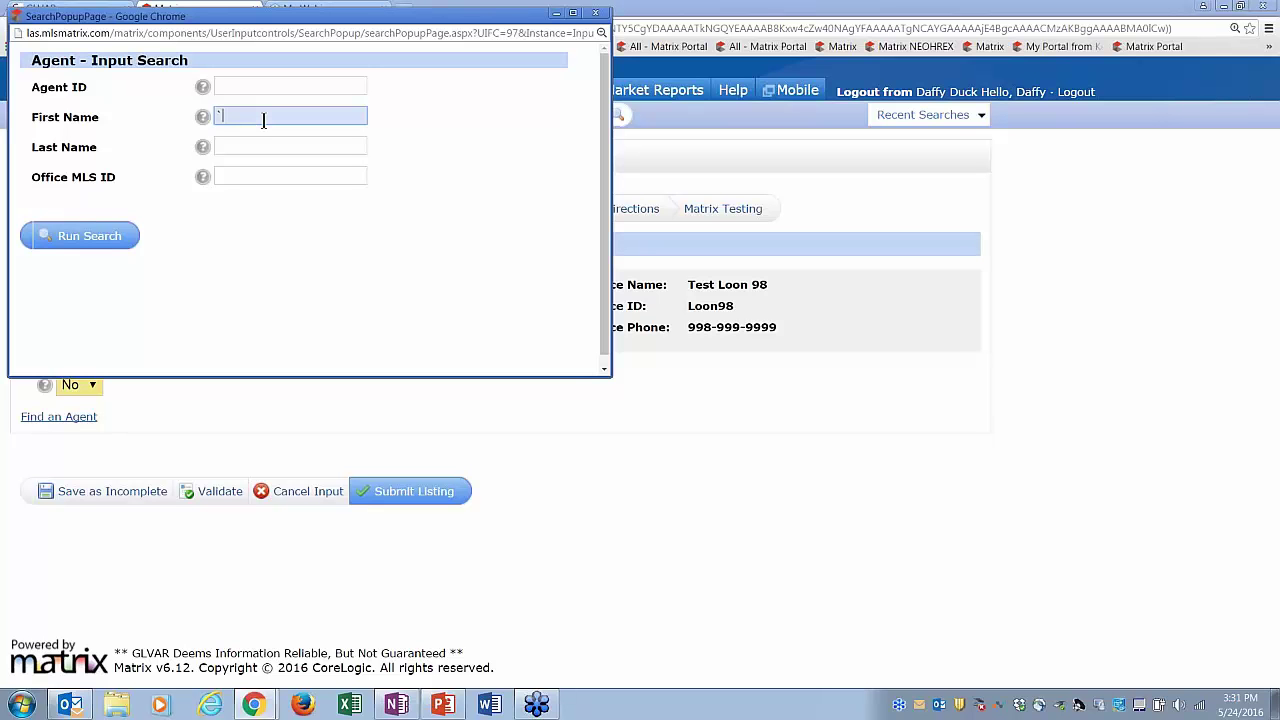
key(BackSpace)
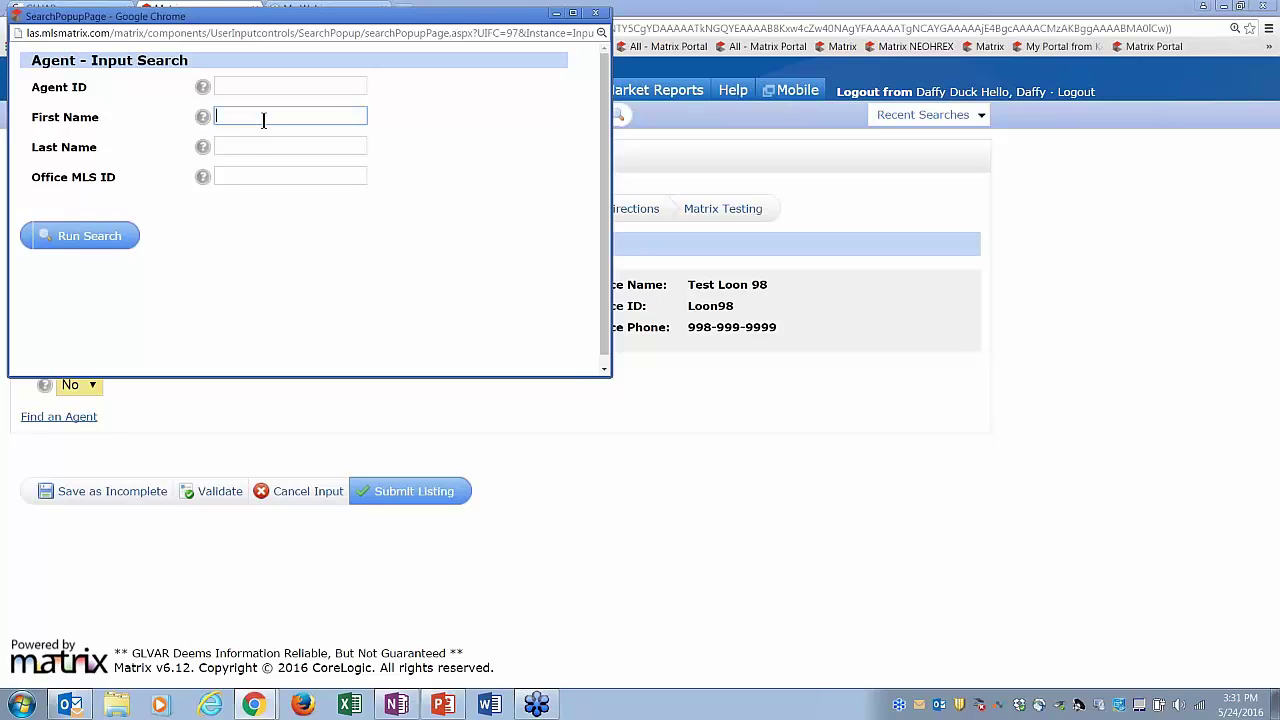
click(258, 148)
text(bird)
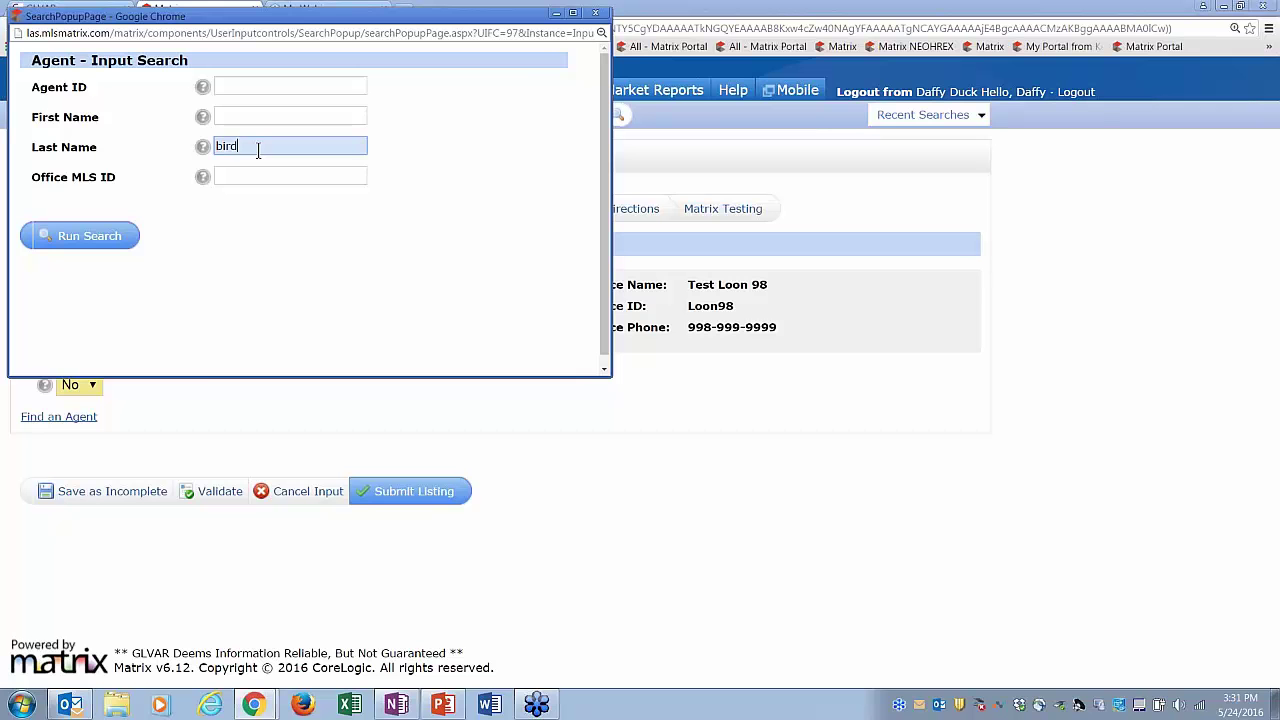
key(Return)
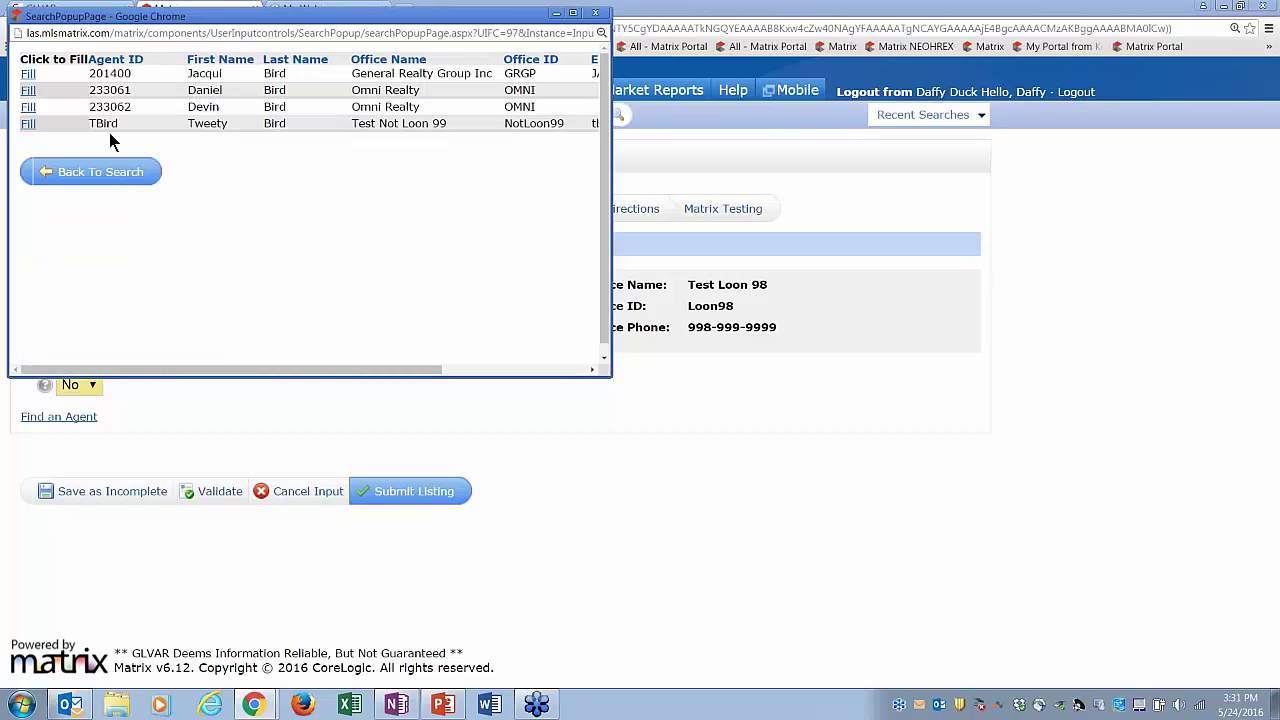
click(28, 123)
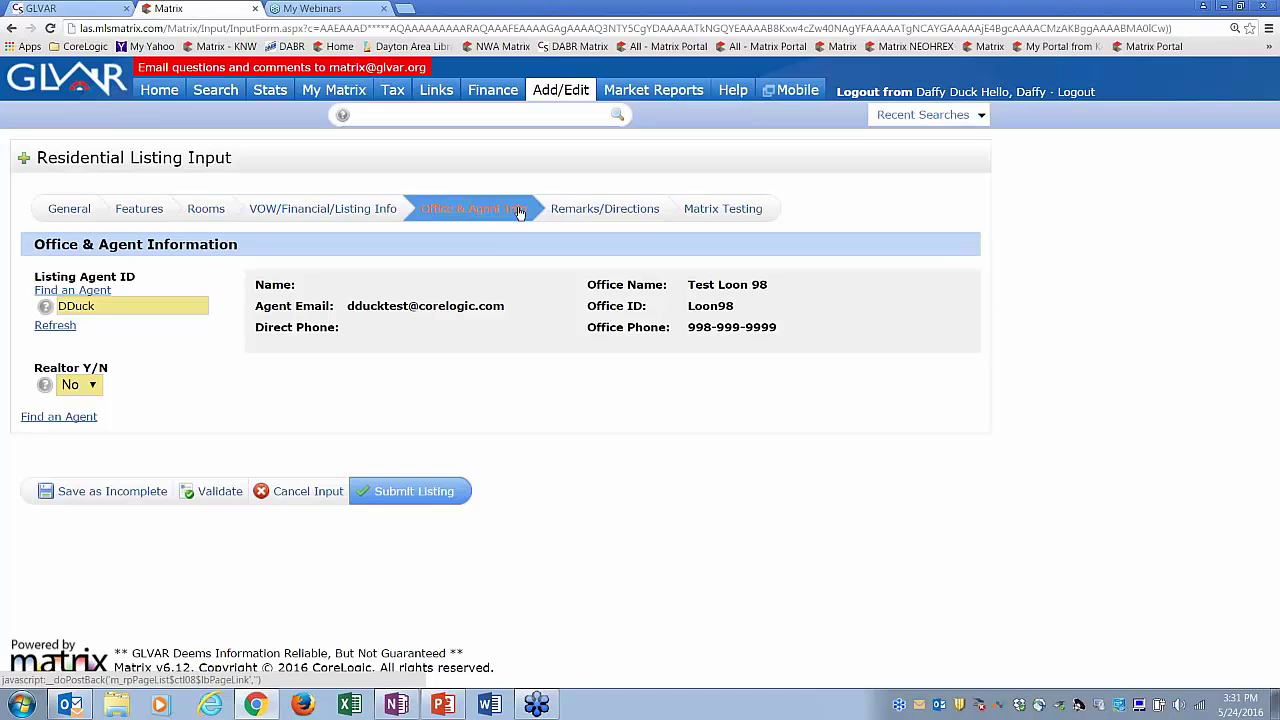
click(576, 213)
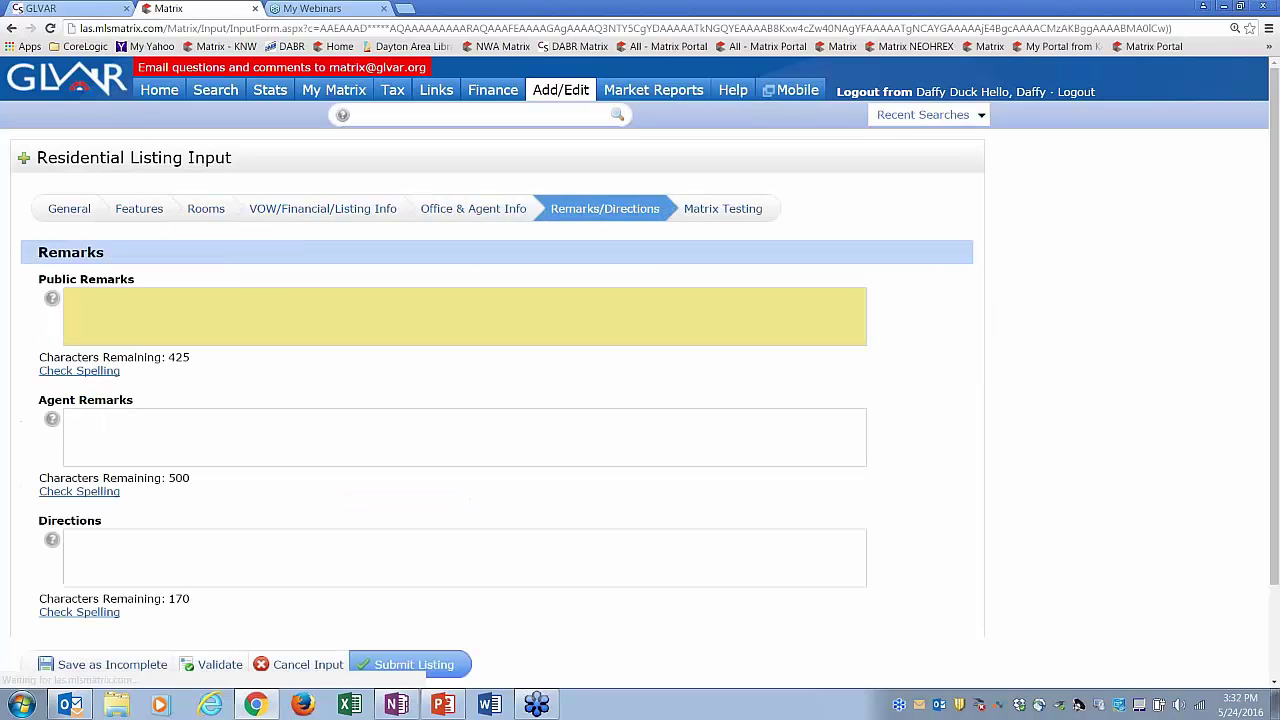
- Enter 'This is a test' as Public Remarks, leaving Agent Remarks and Directions empty
click(467, 306)
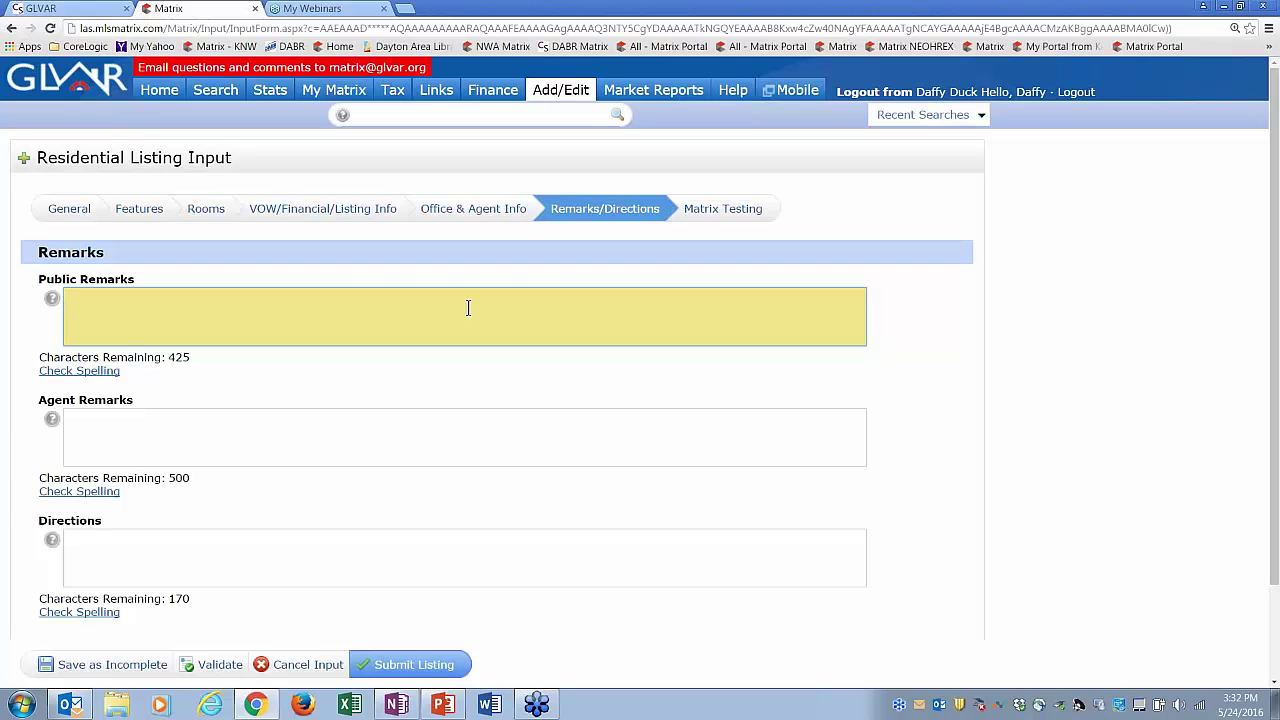
text(This is a test)
click(243, 435)
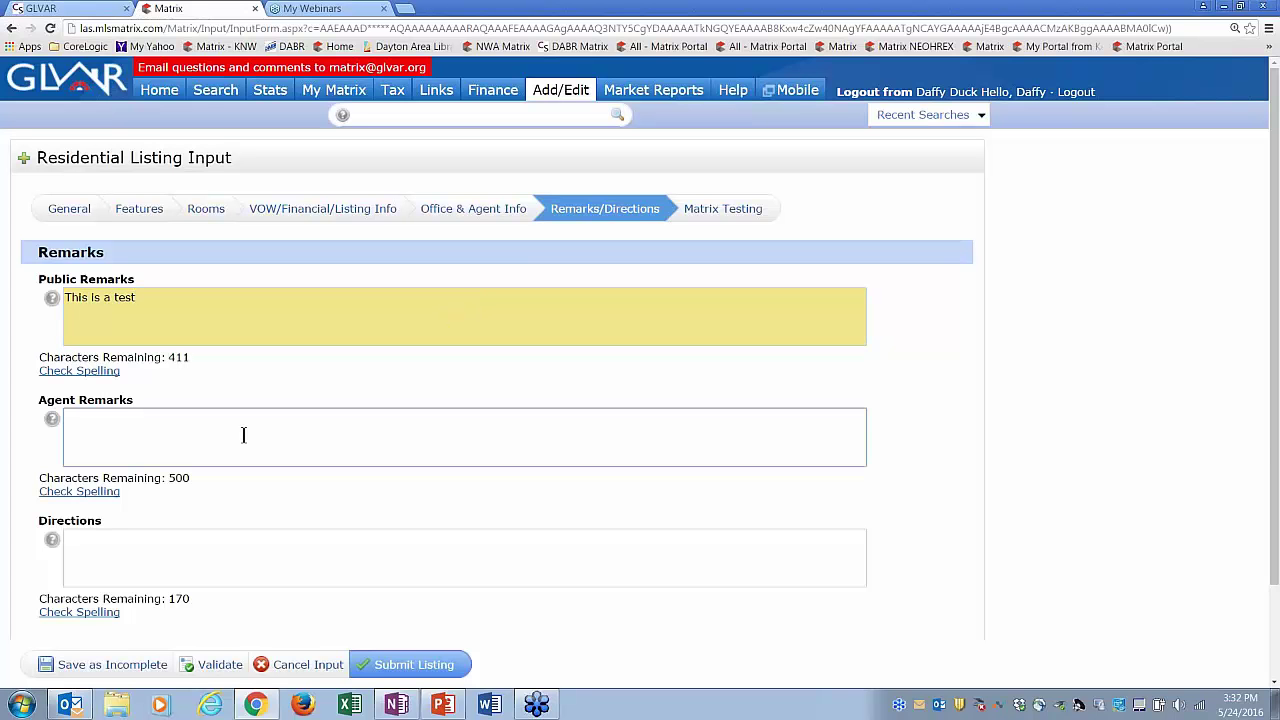
key(Tab)
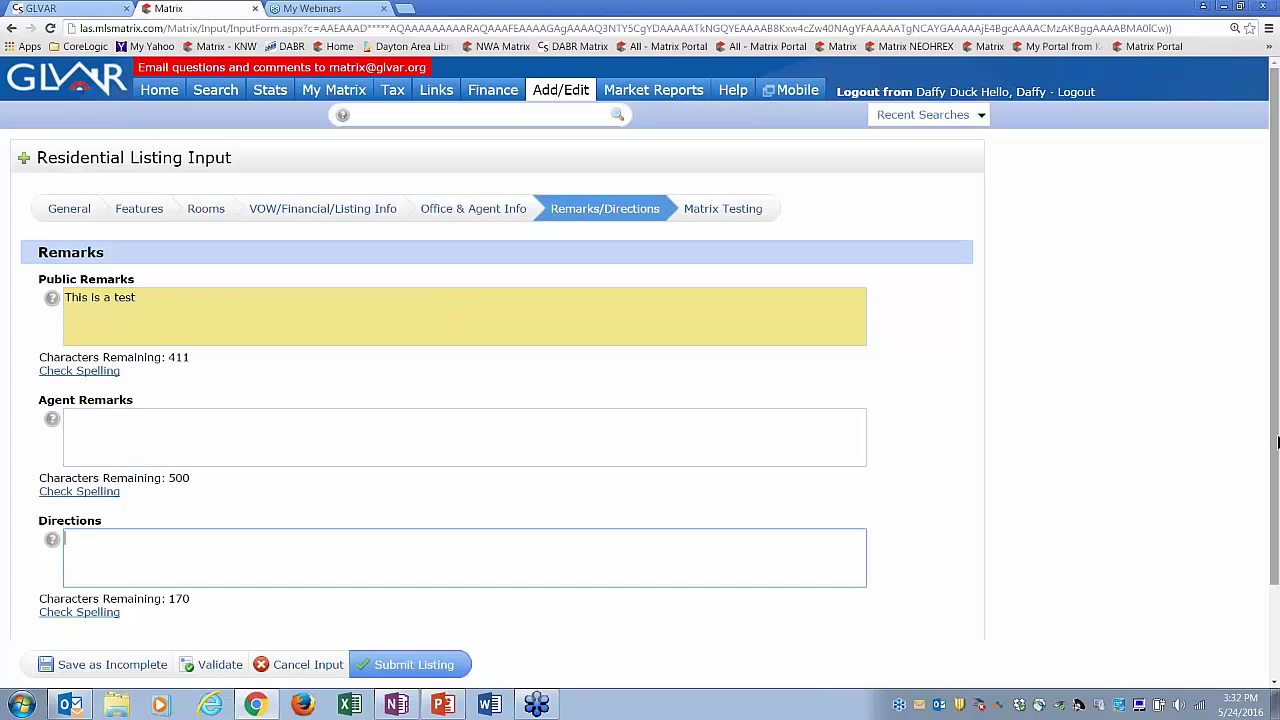
drag(1278, 443, 1278, 552)
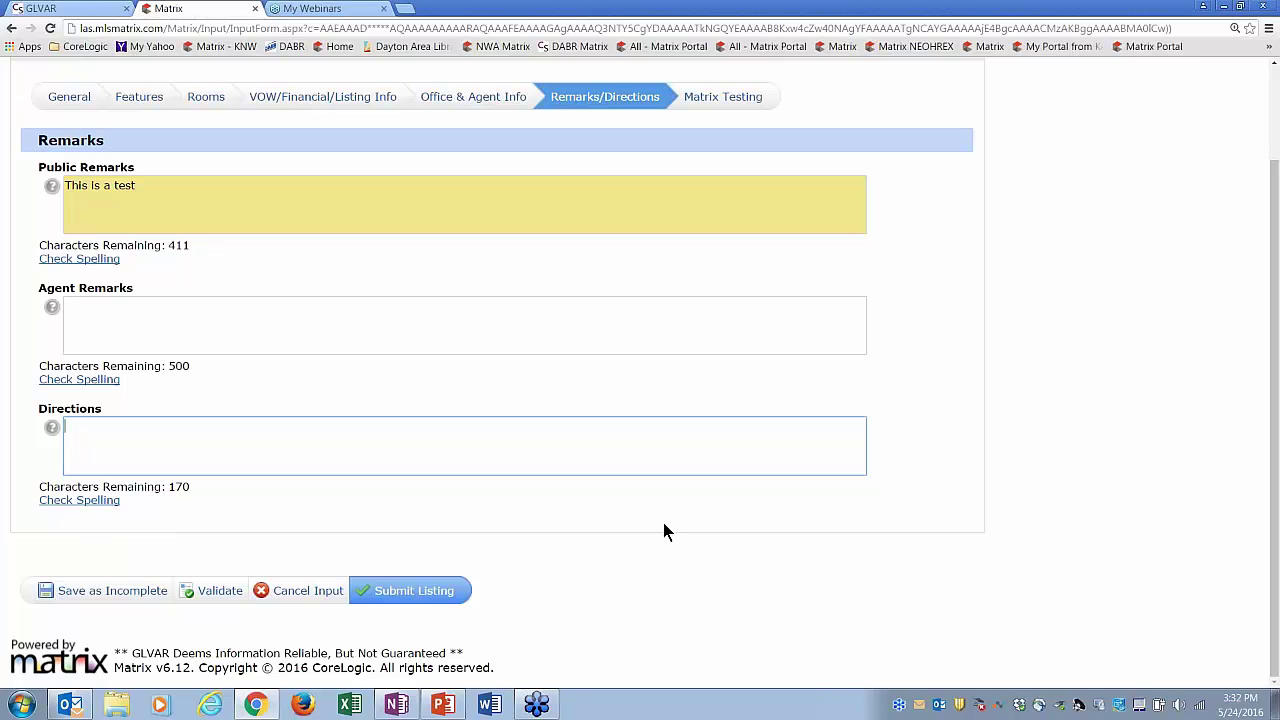
scroll(1276, 530, up, 2)
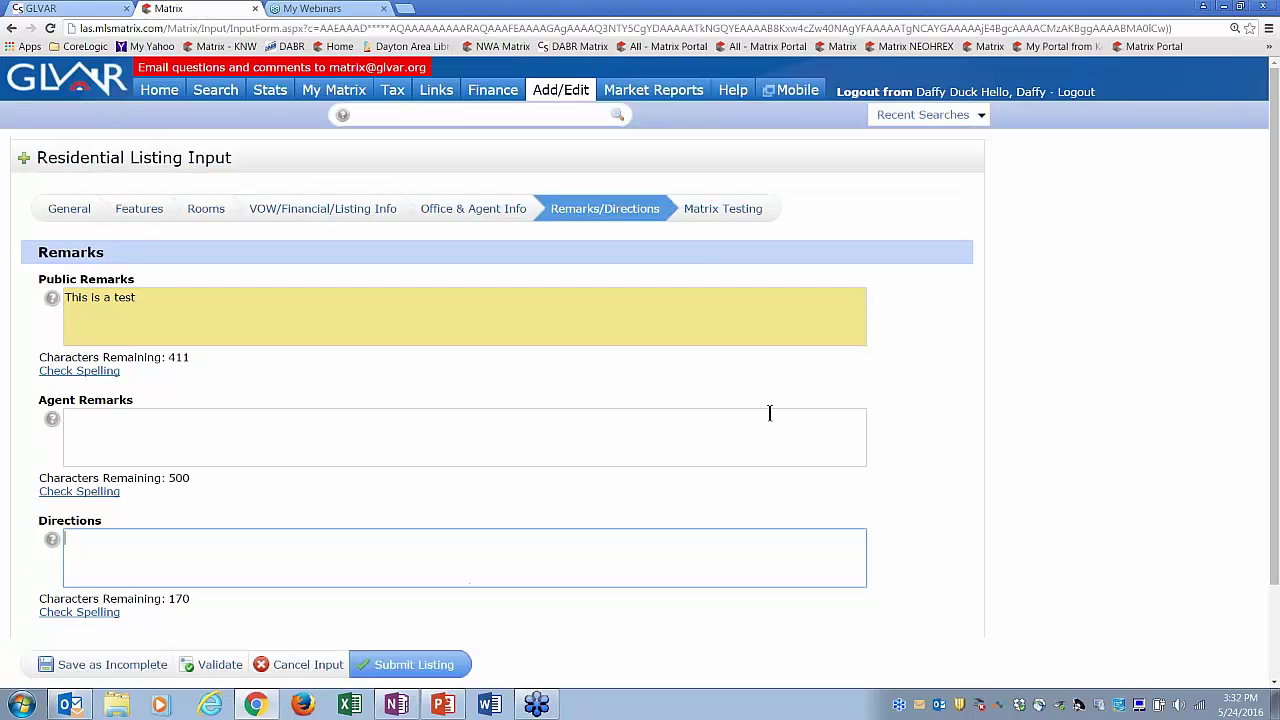
click(744, 216)
drag(1272, 508, 1274, 583)
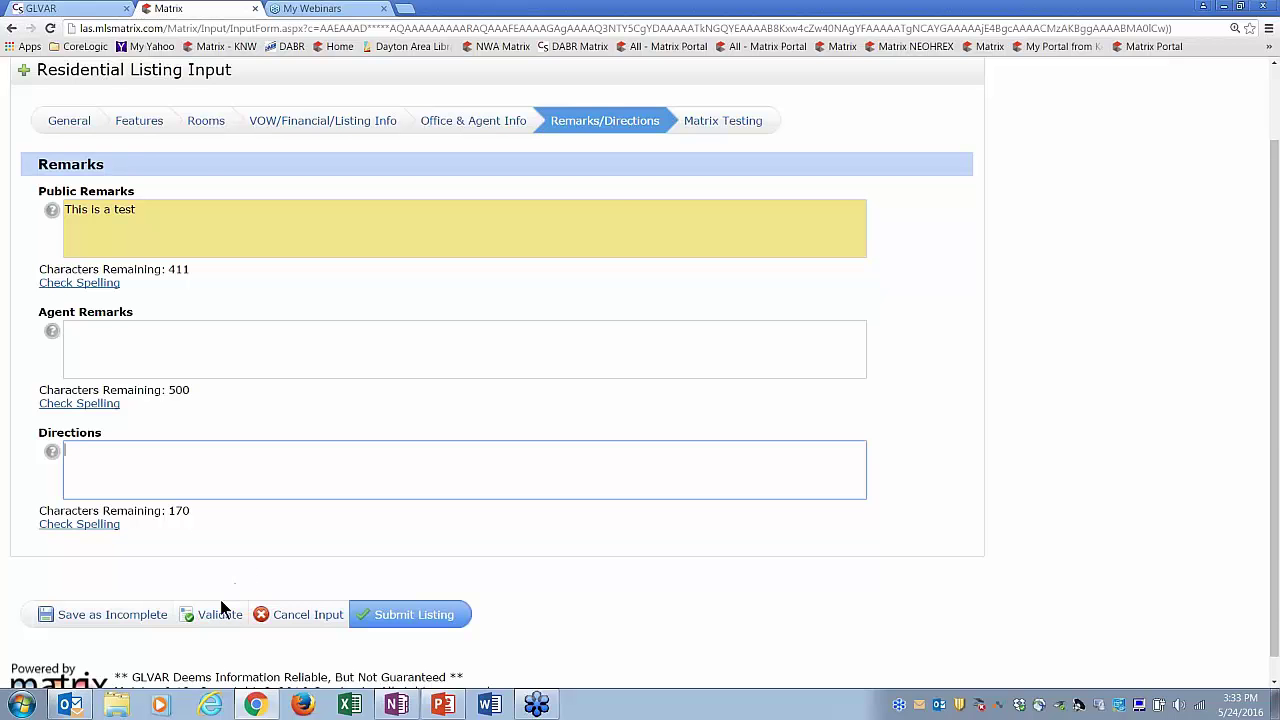
- Validate the listing and return to the General section
click(216, 614)
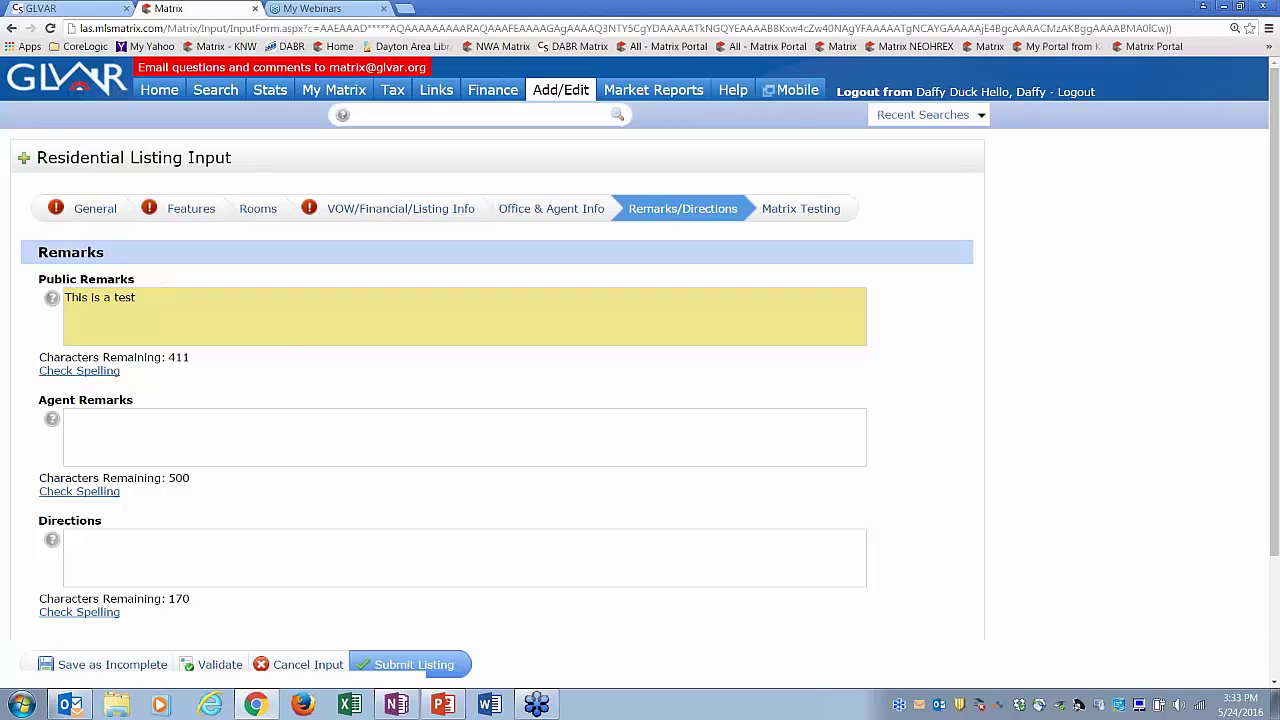
click(88, 210)
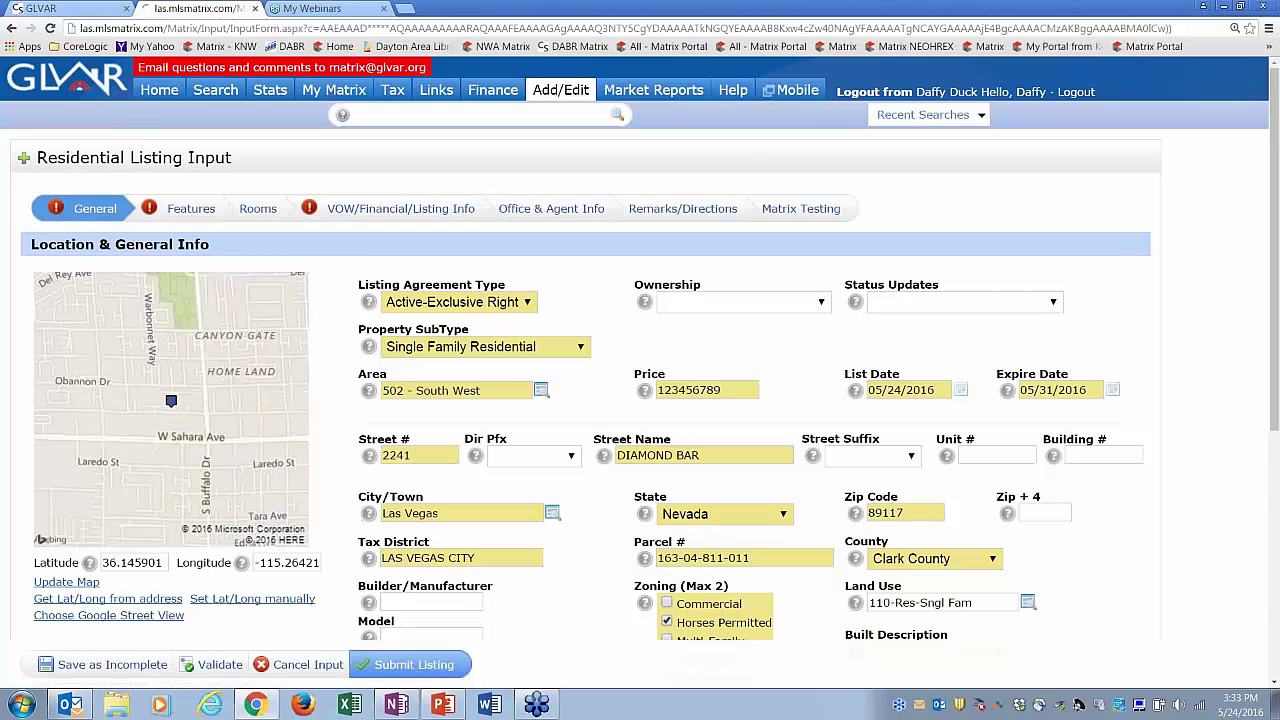
drag(1275, 395, 1275, 566)
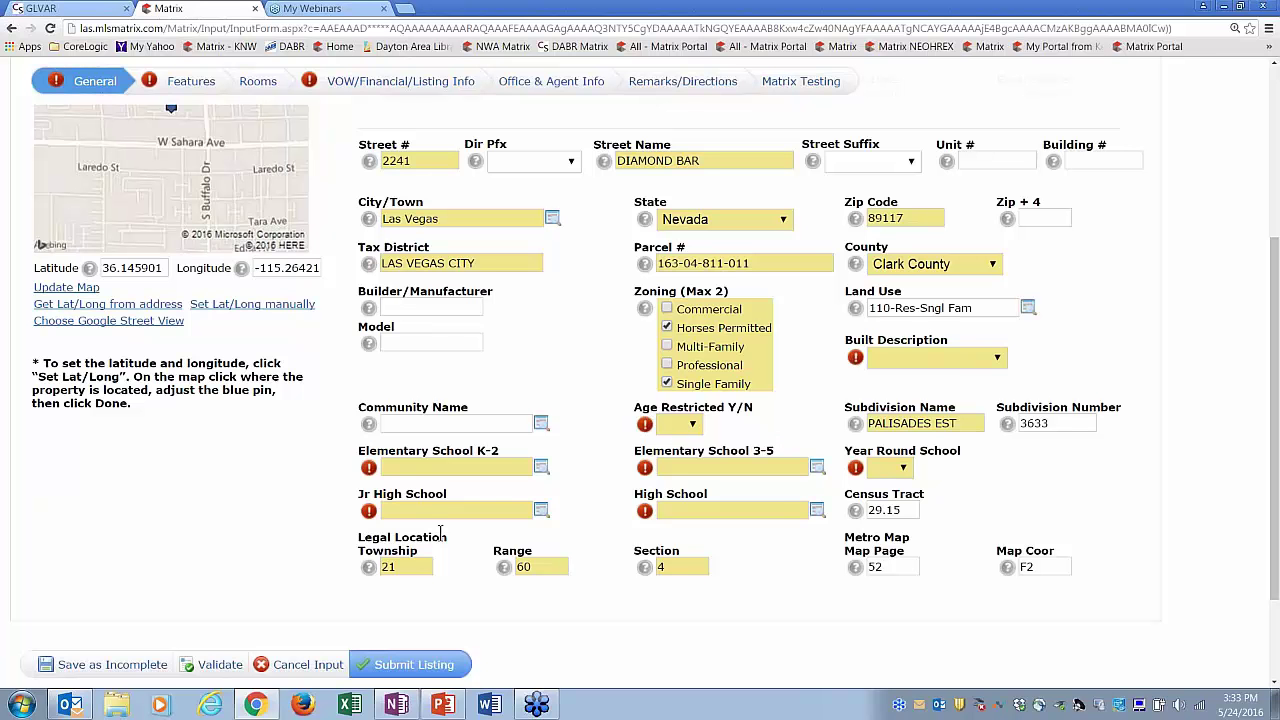
- Set Built Description Resale, Age Restricted No, Elementary School 3-5 Other, then re-validate
click(925, 358)
click(912, 430)
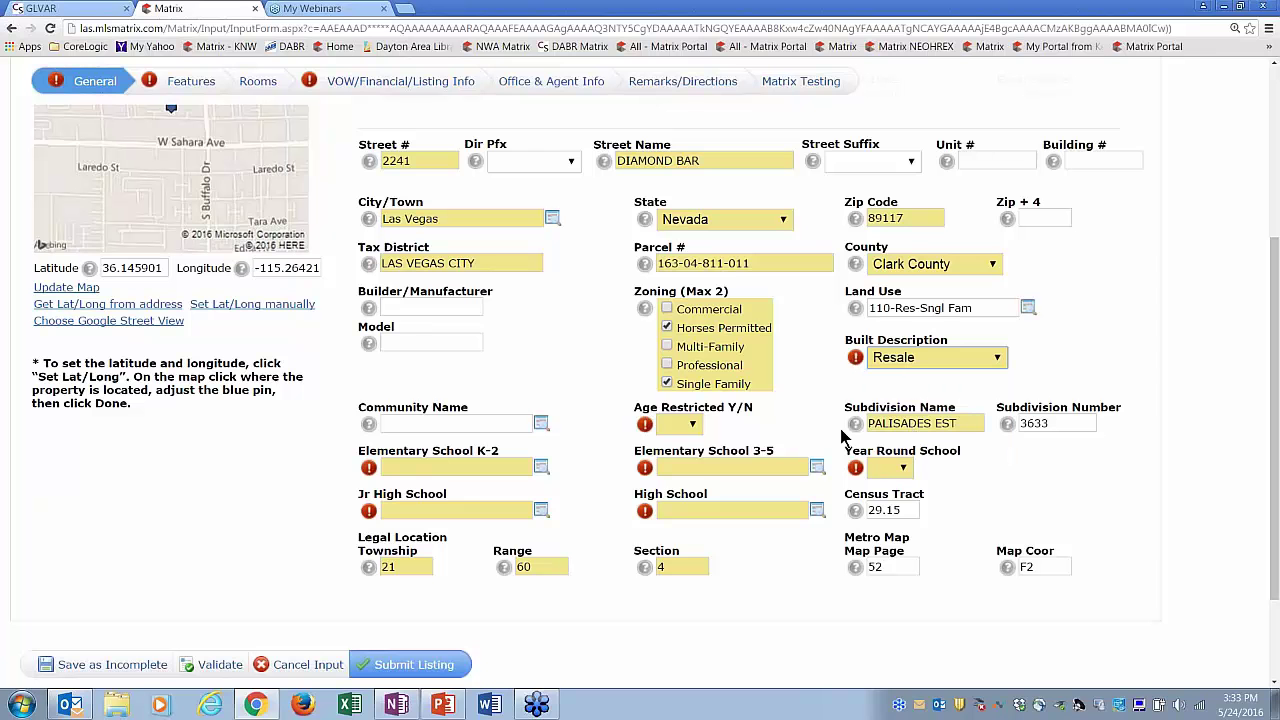
click(693, 425)
click(684, 480)
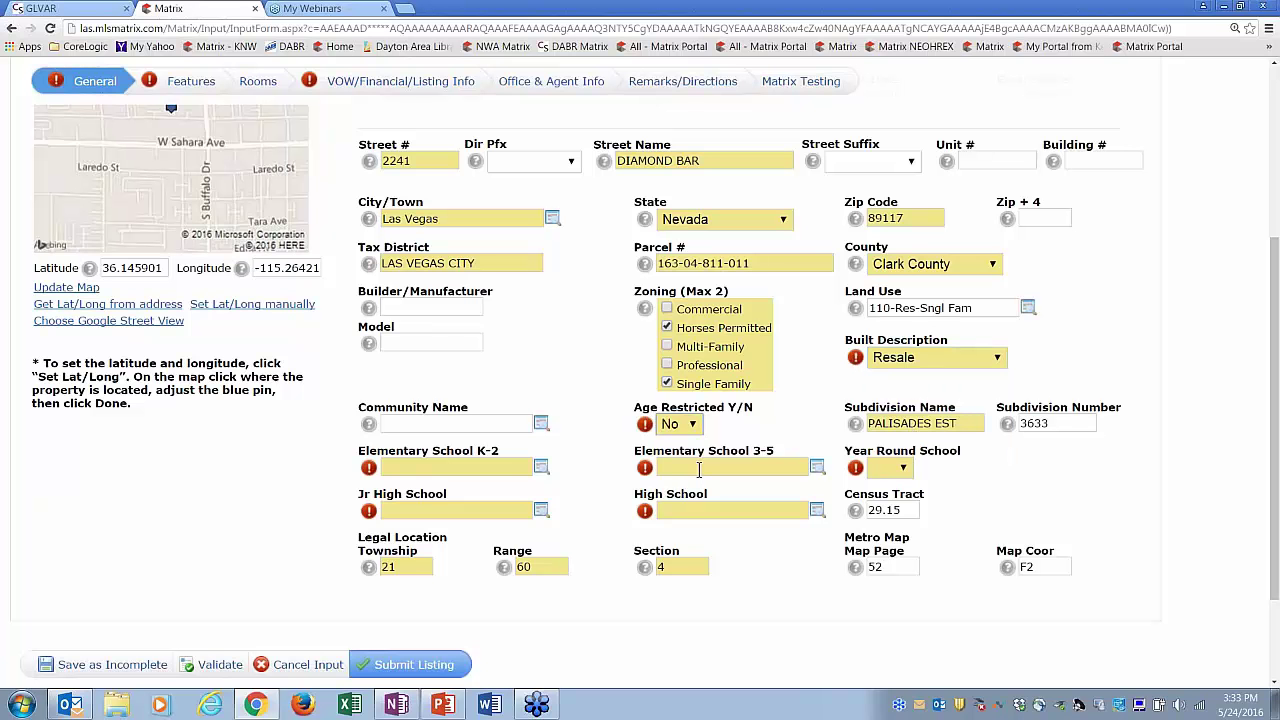
click(699, 468)
text(other)
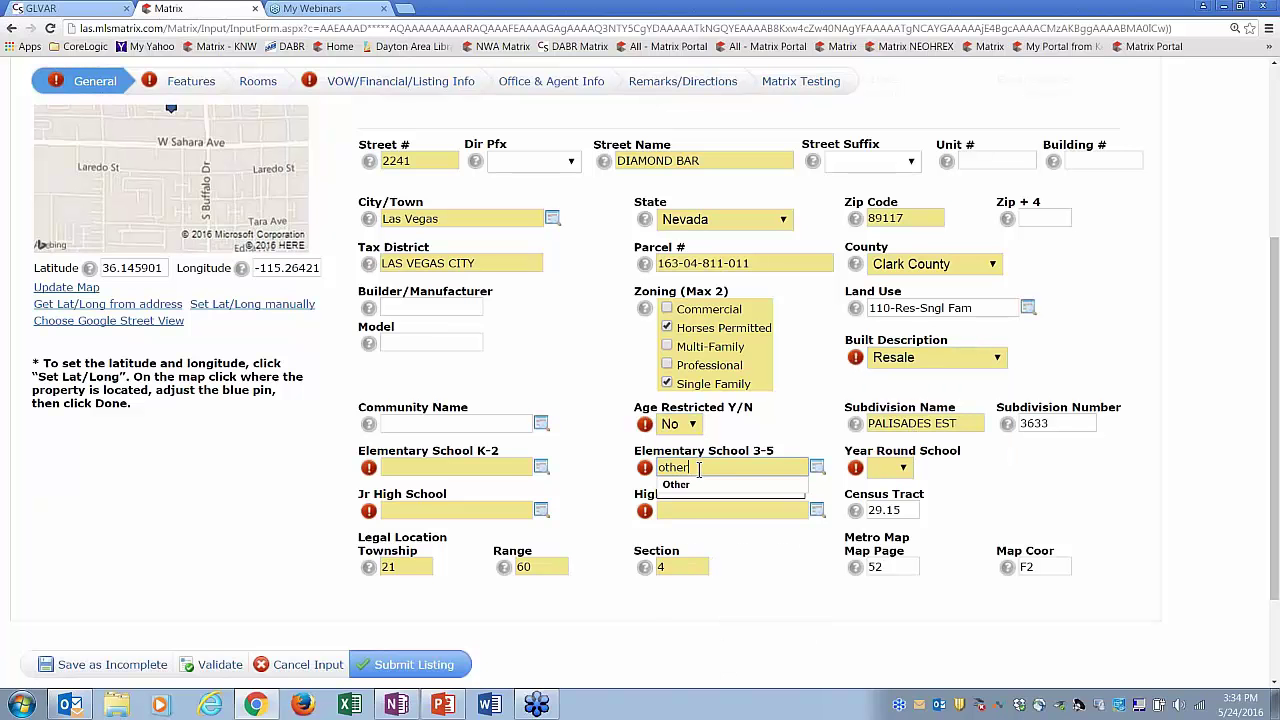
click(693, 490)
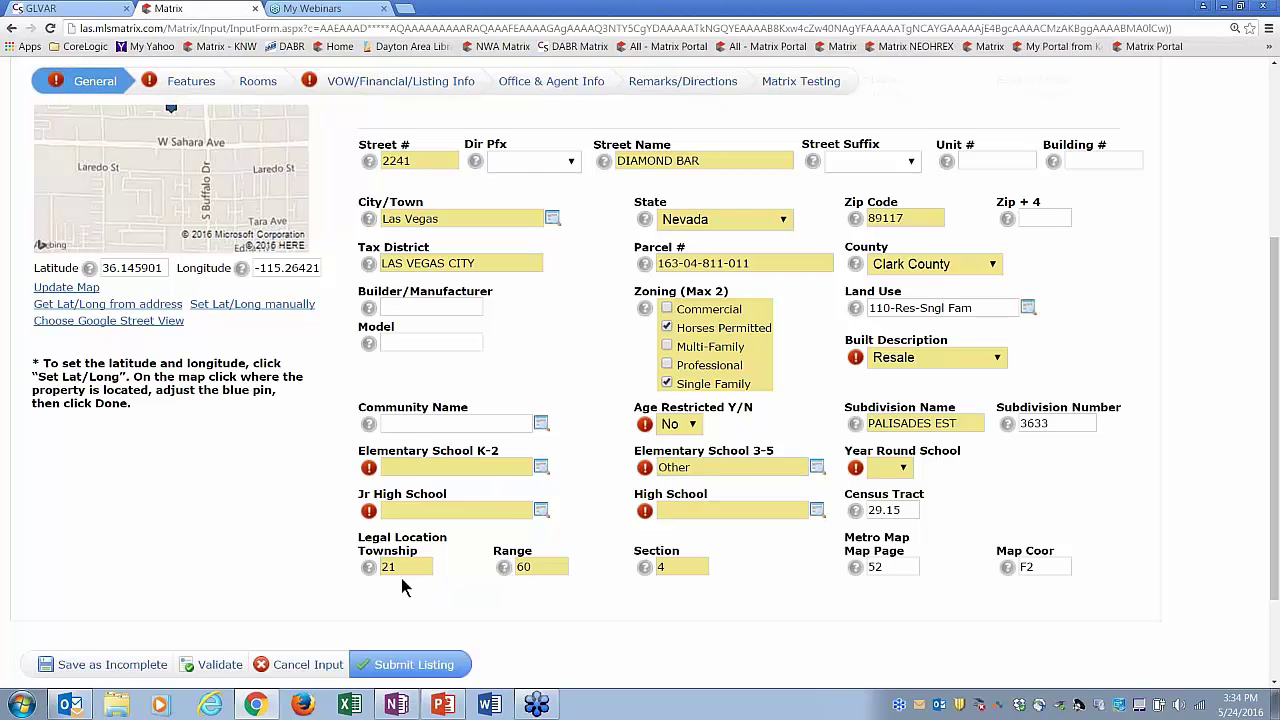
click(220, 665)
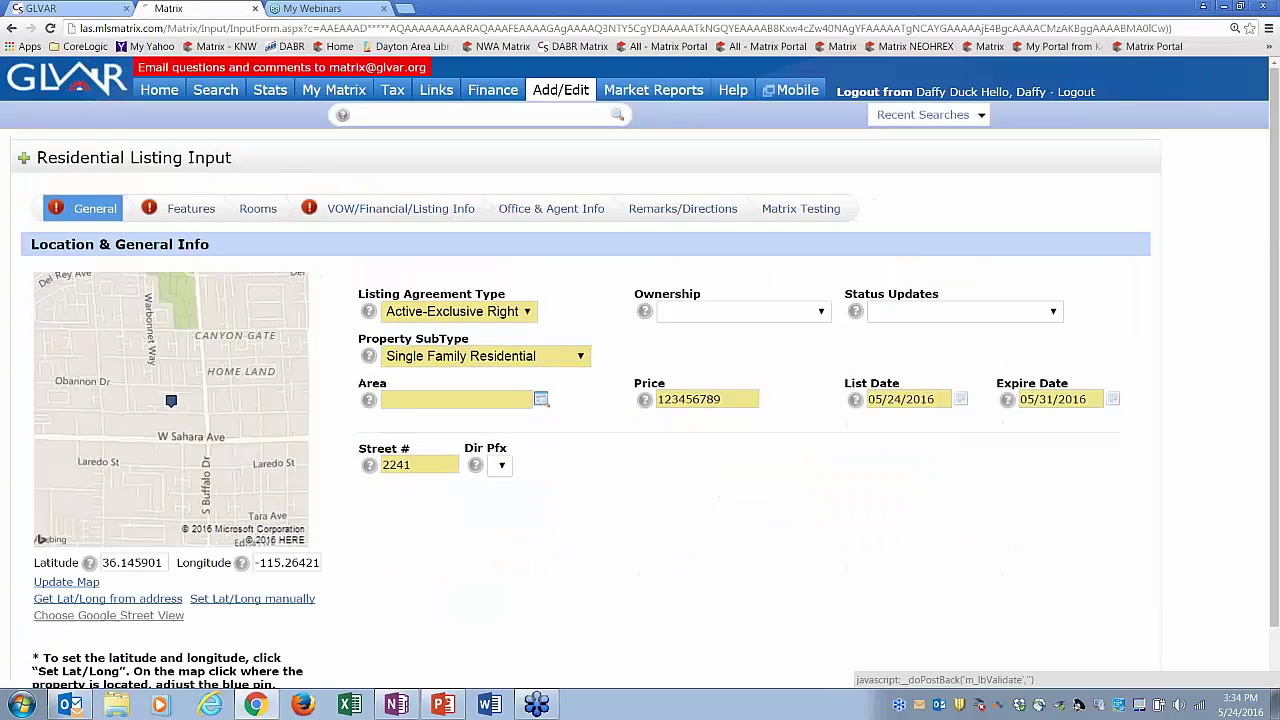
scroll(1274, 412, down, 3)
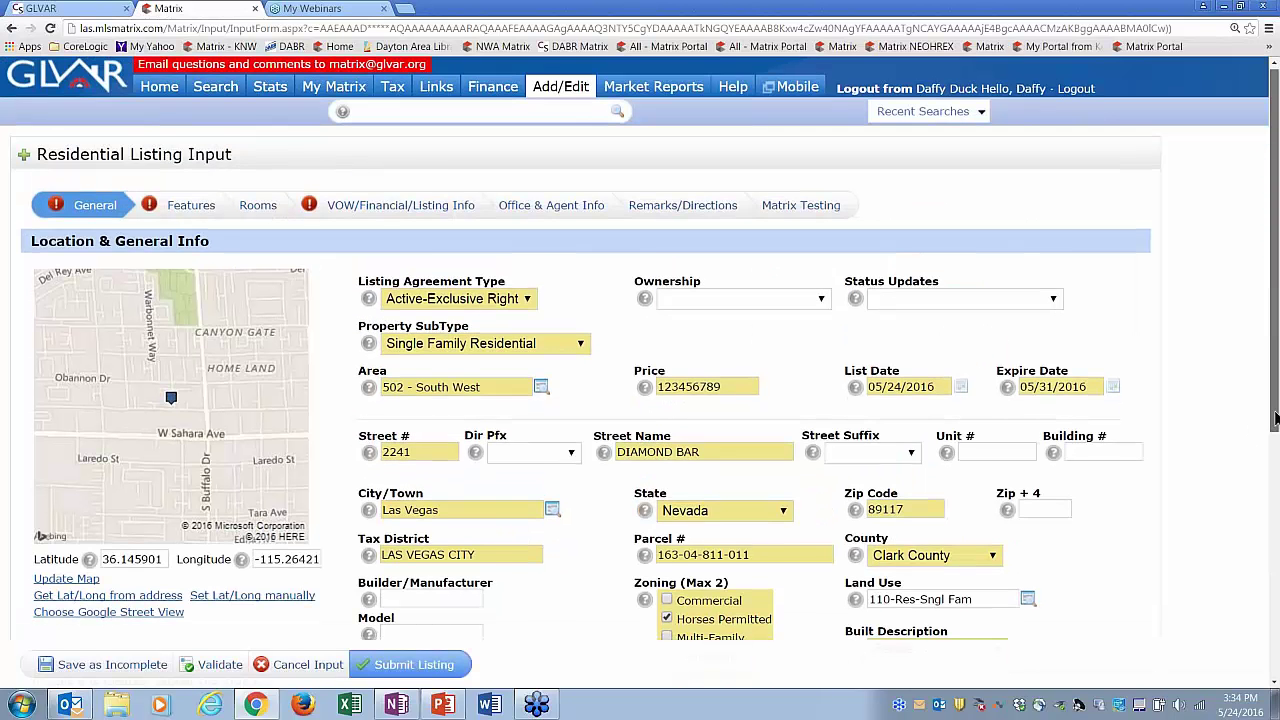
scroll(1274, 412, down, 1)
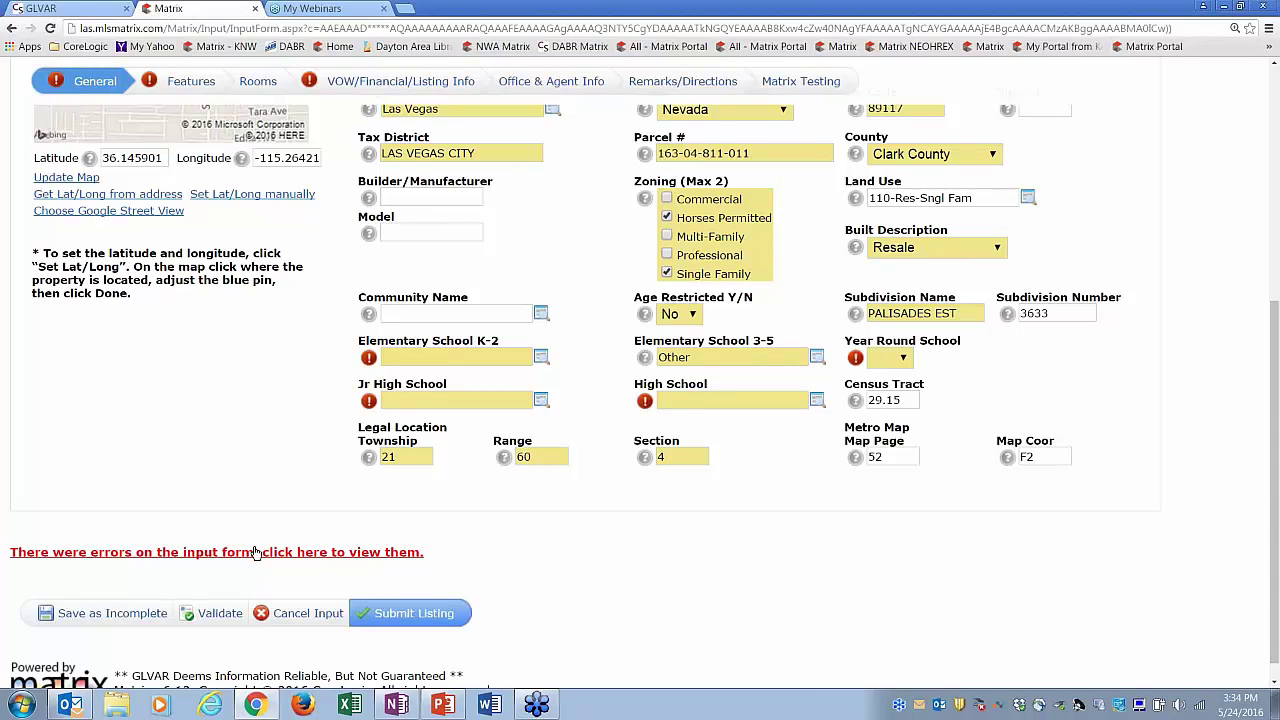
click(352, 553)
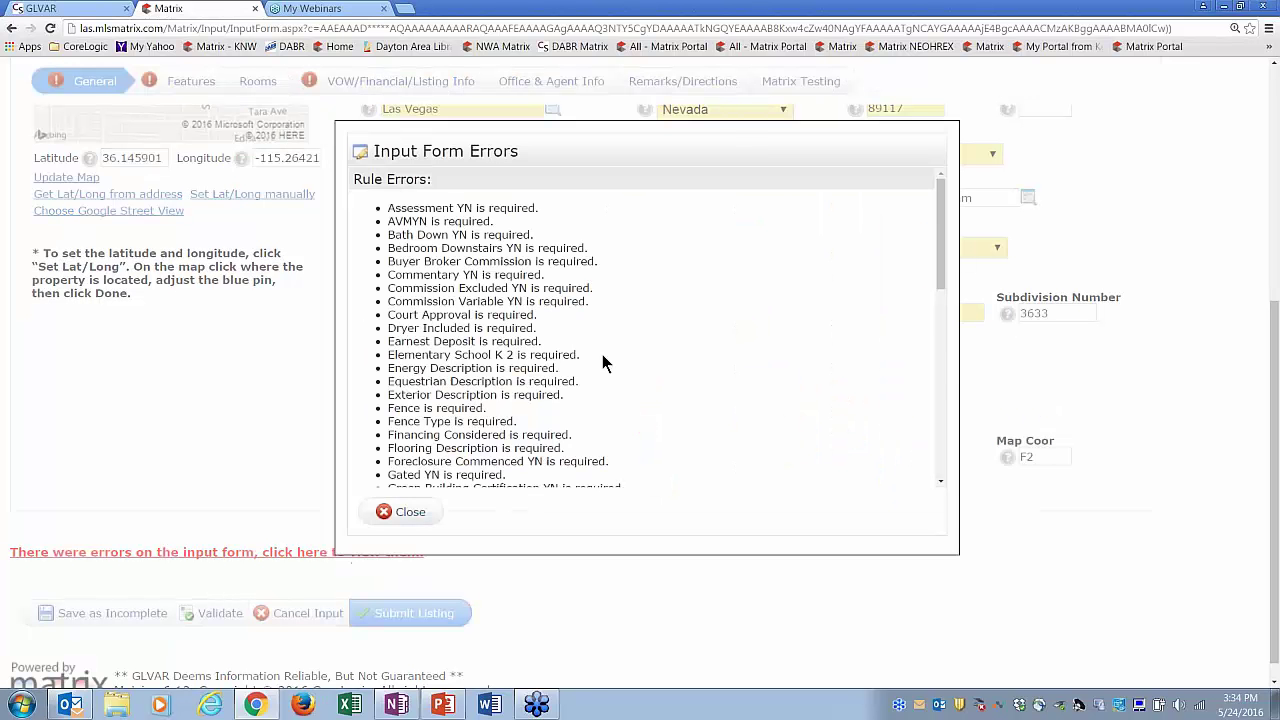
drag(944, 253, 958, 290)
click(408, 512)
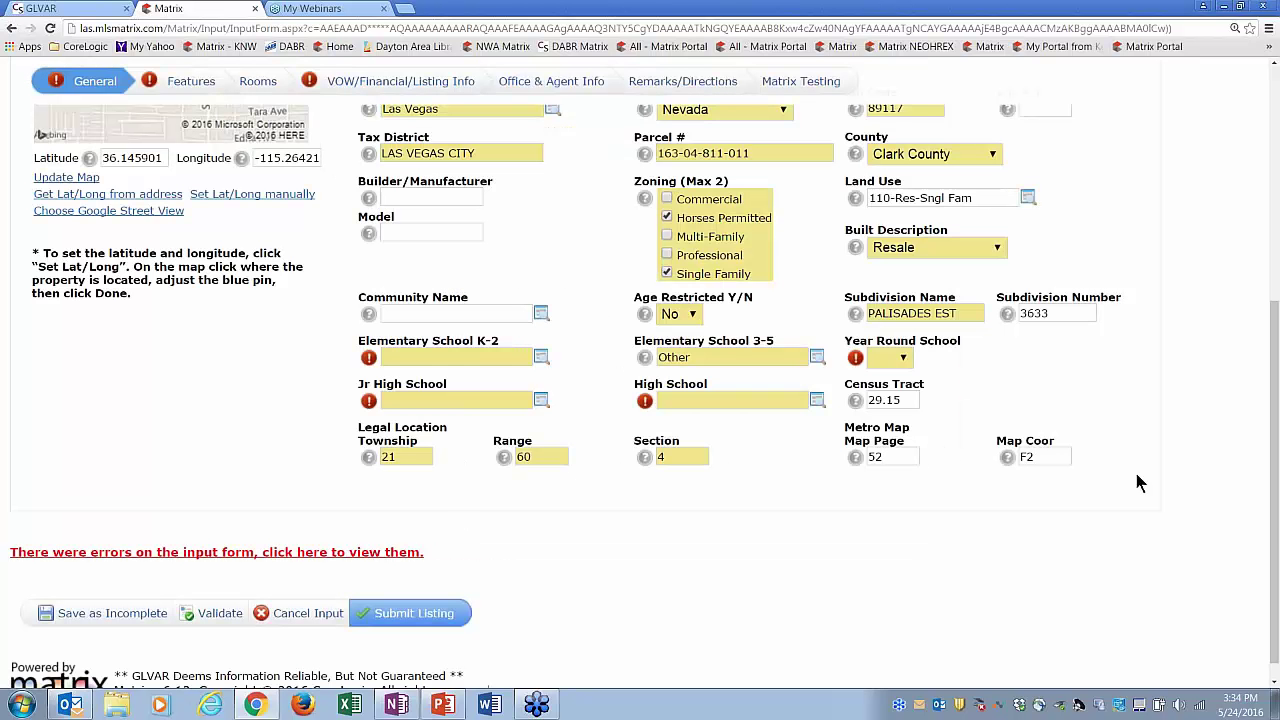
scroll(584, 278, up, 4)
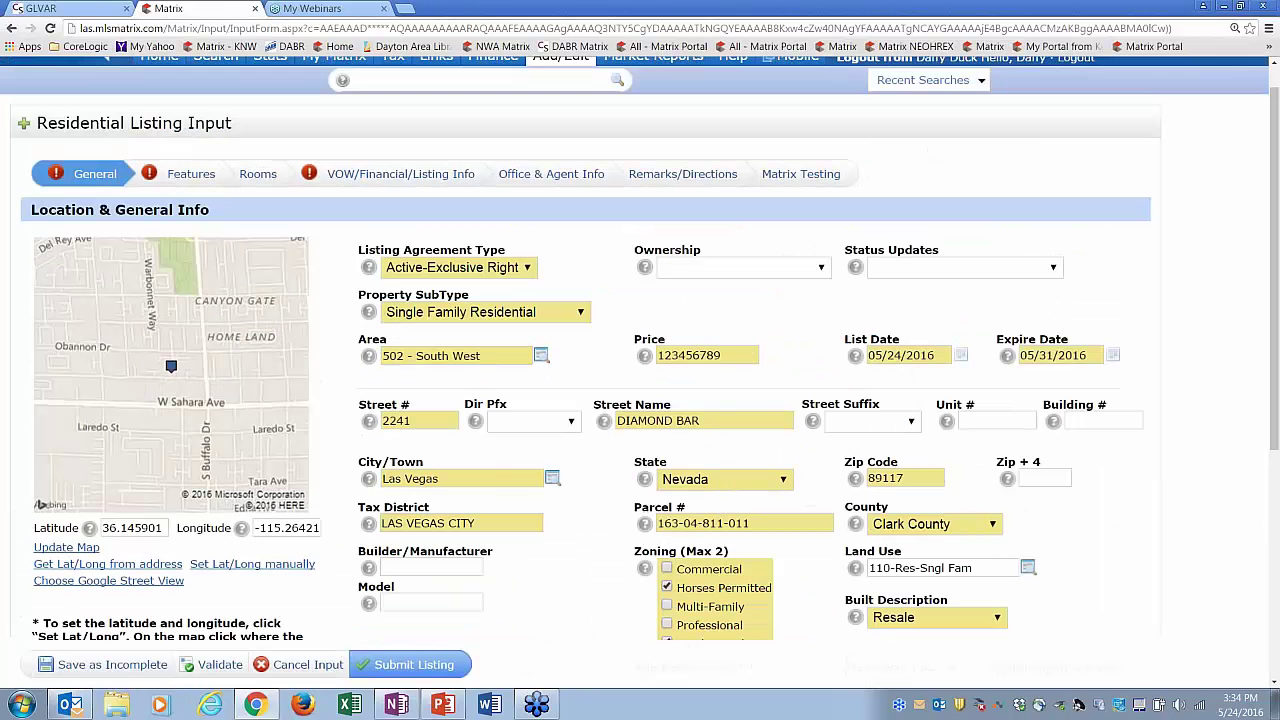
click(180, 176)
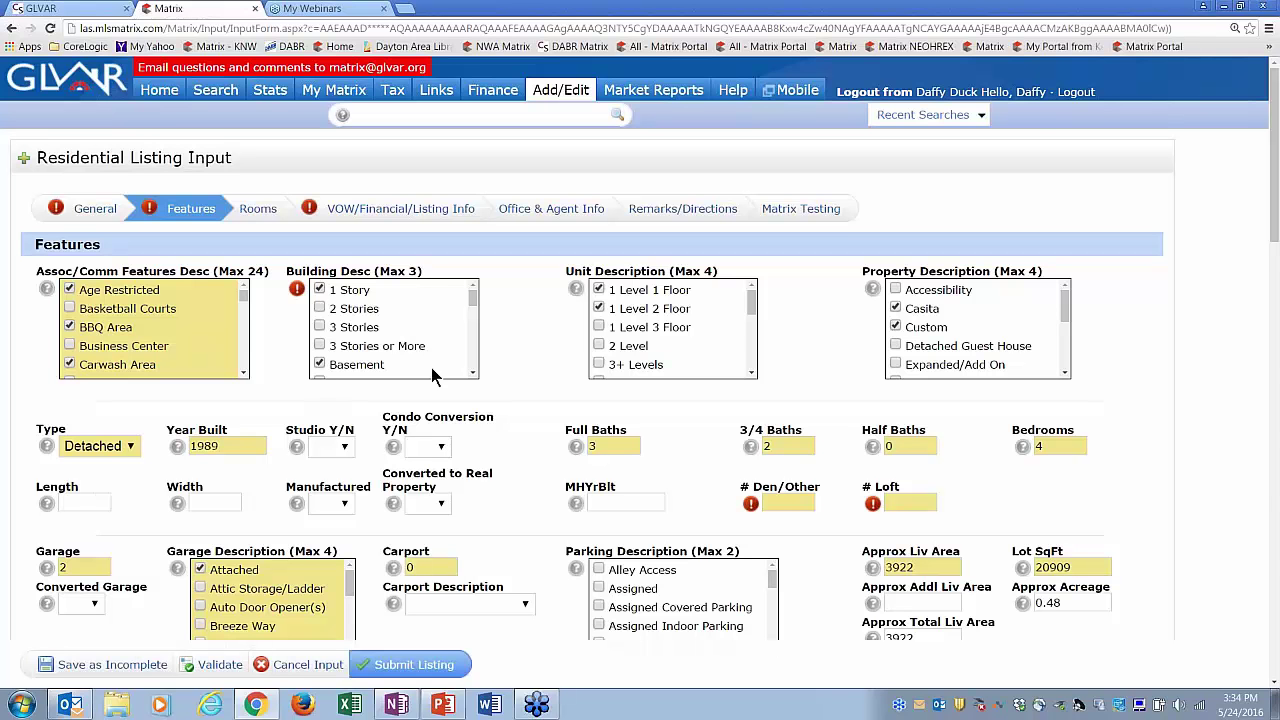
drag(476, 376, 476, 376)
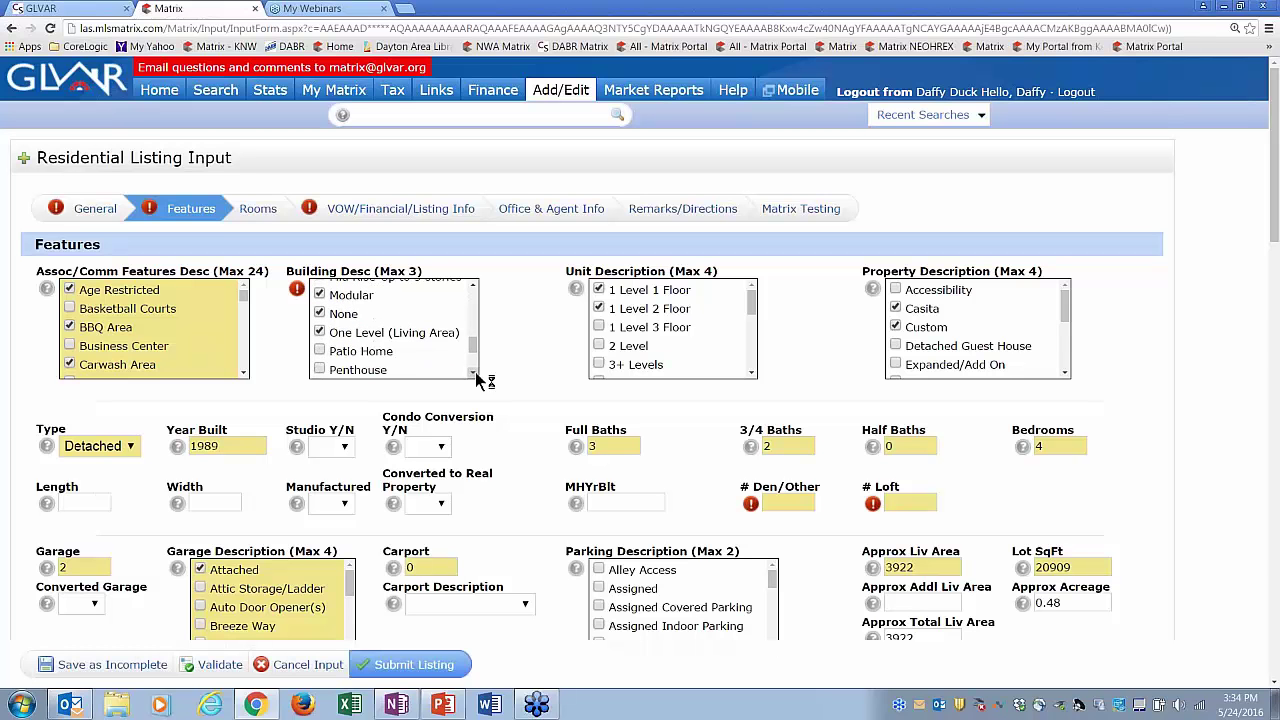
click(320, 314)
click(220, 665)
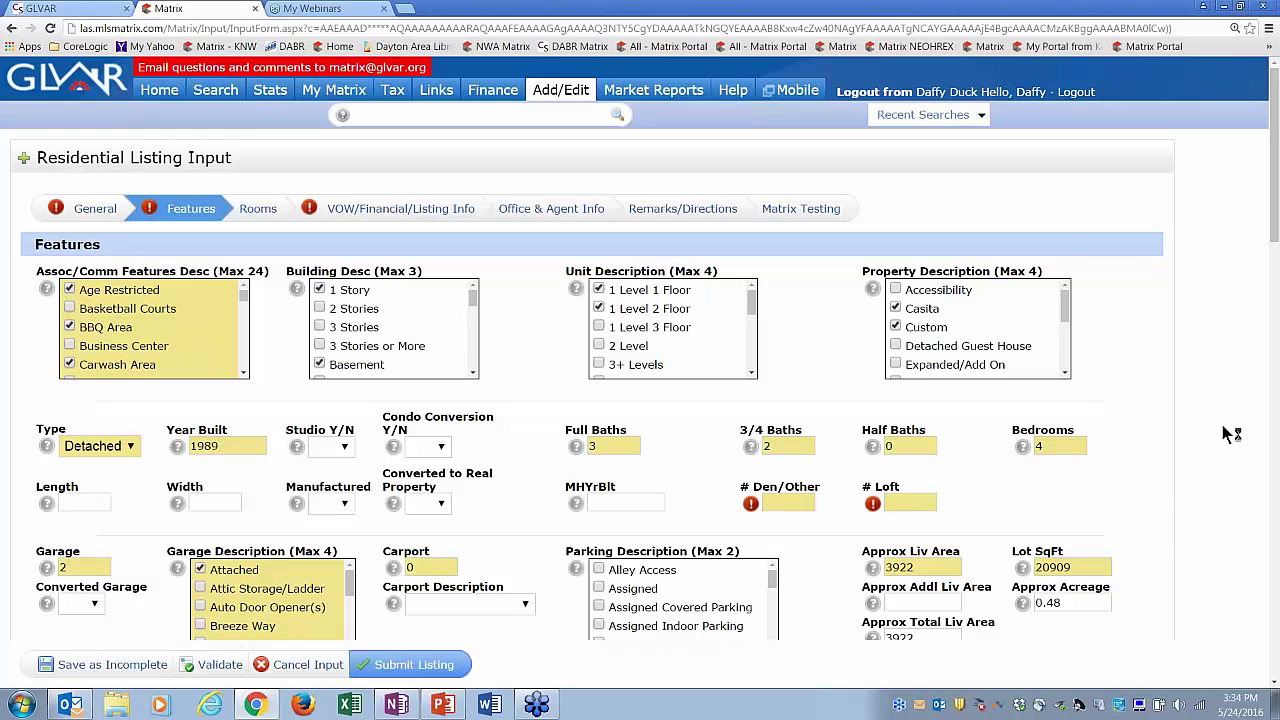
scroll(1275, 684, down, 5)
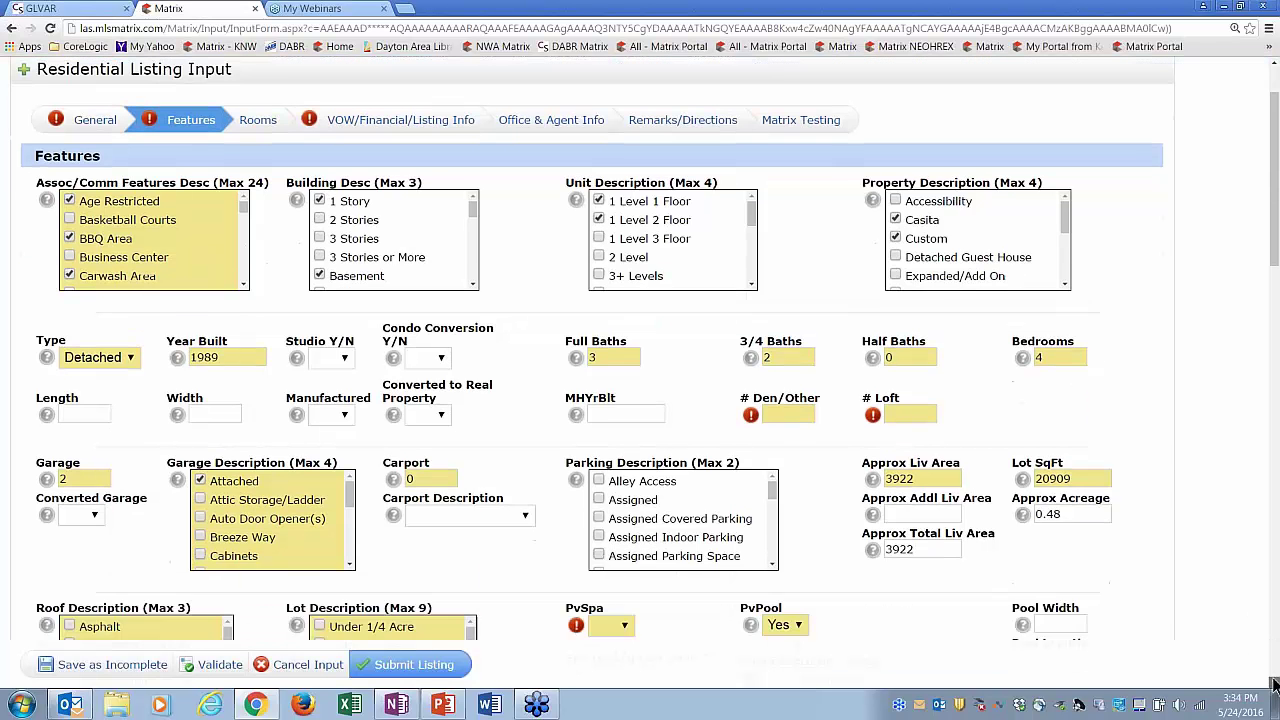
scroll(1268, 410, down, 1)
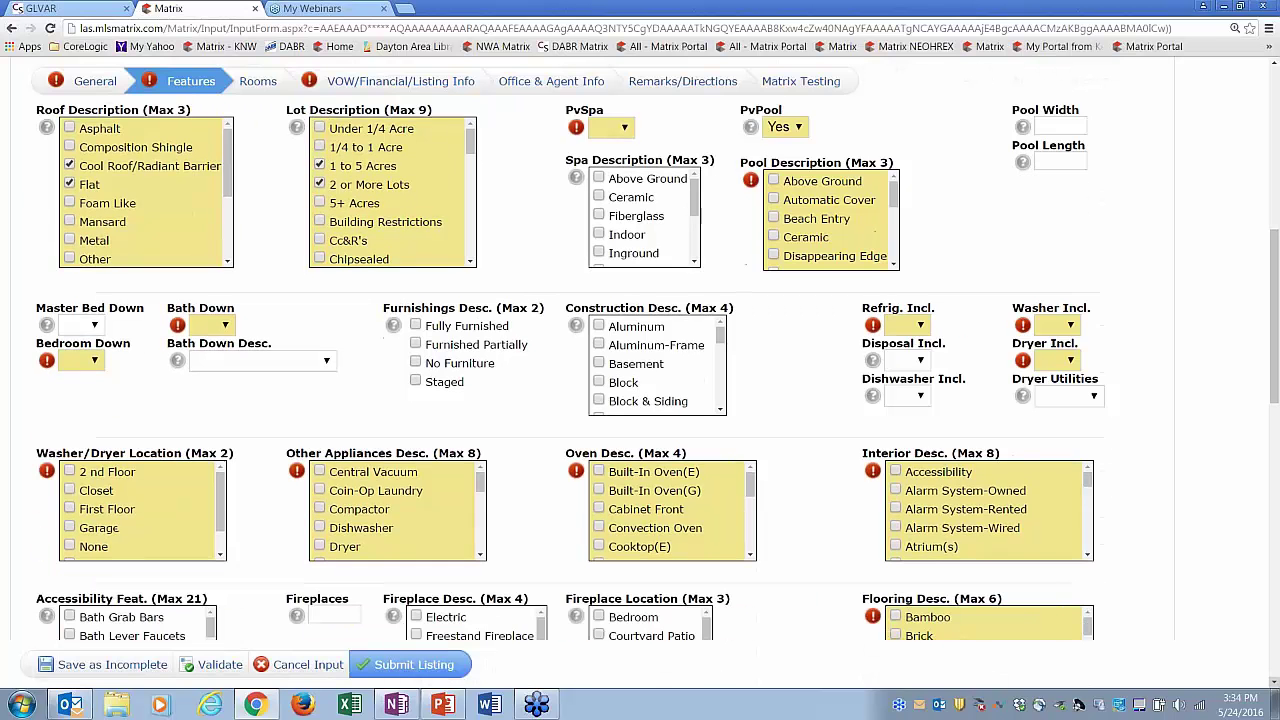
drag(1270, 404, 1270, 244)
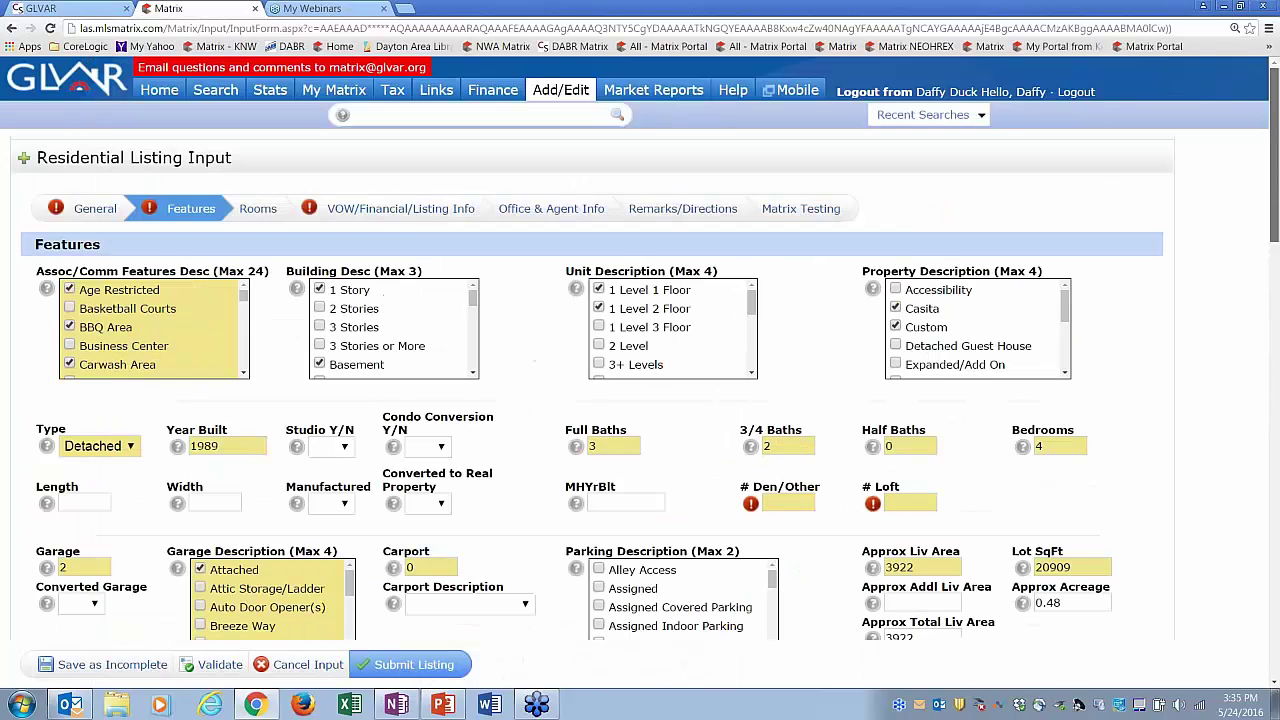
- From the VOW/Financial/Listing Info section, save the listing as incomplete
click(401, 211)
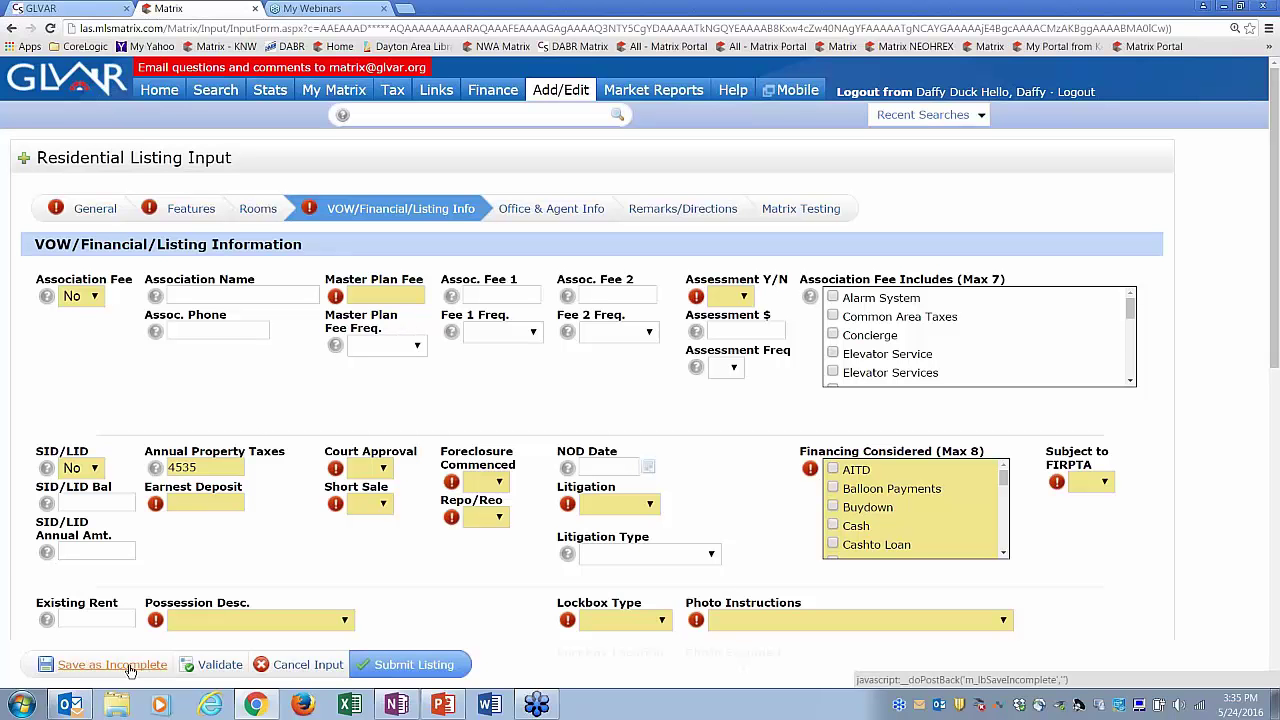
click(125, 667)
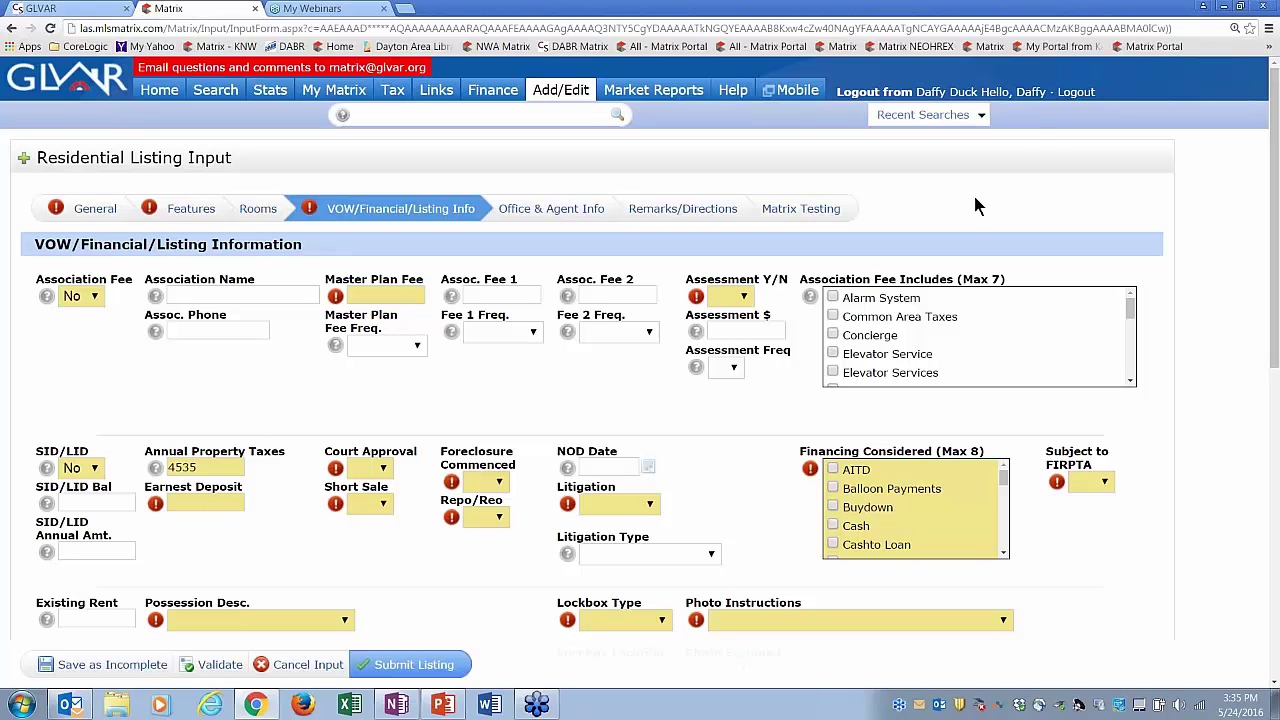
- Log out of the agent session, close its Matrix tab, and relaunch Matrix from the GLVAR portal
click(1073, 93)
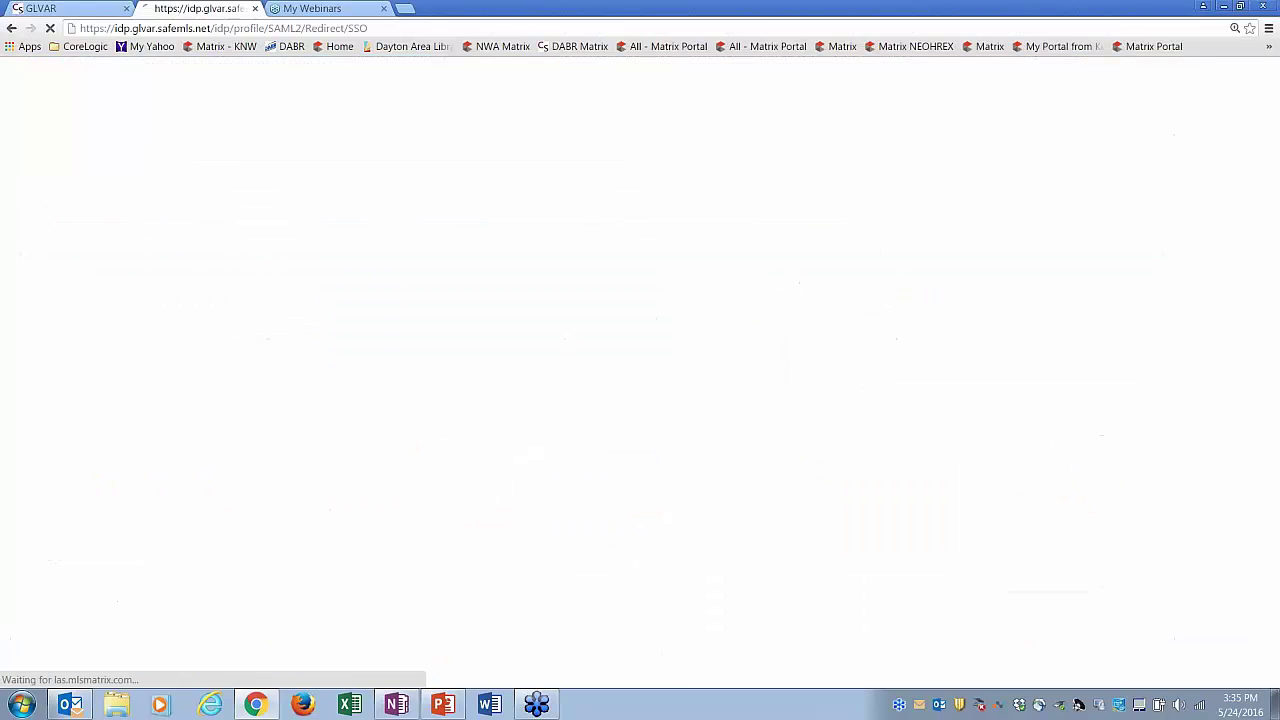
click(255, 9)
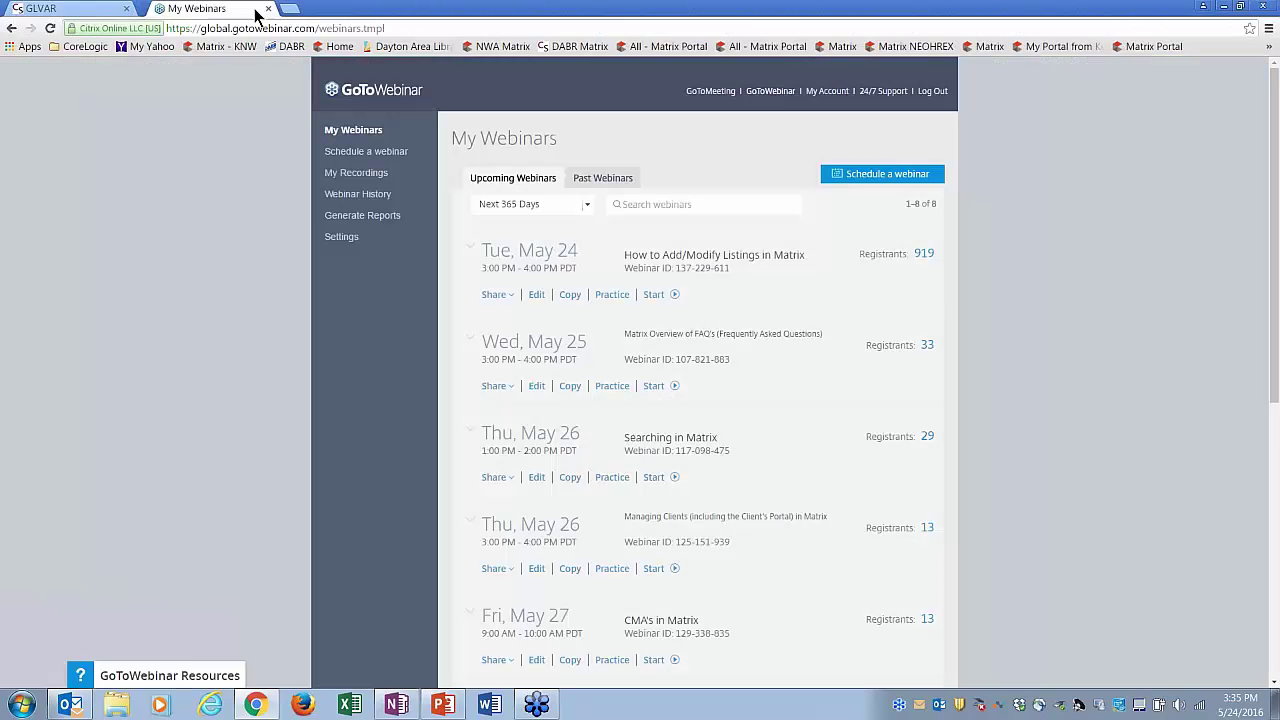
click(98, 9)
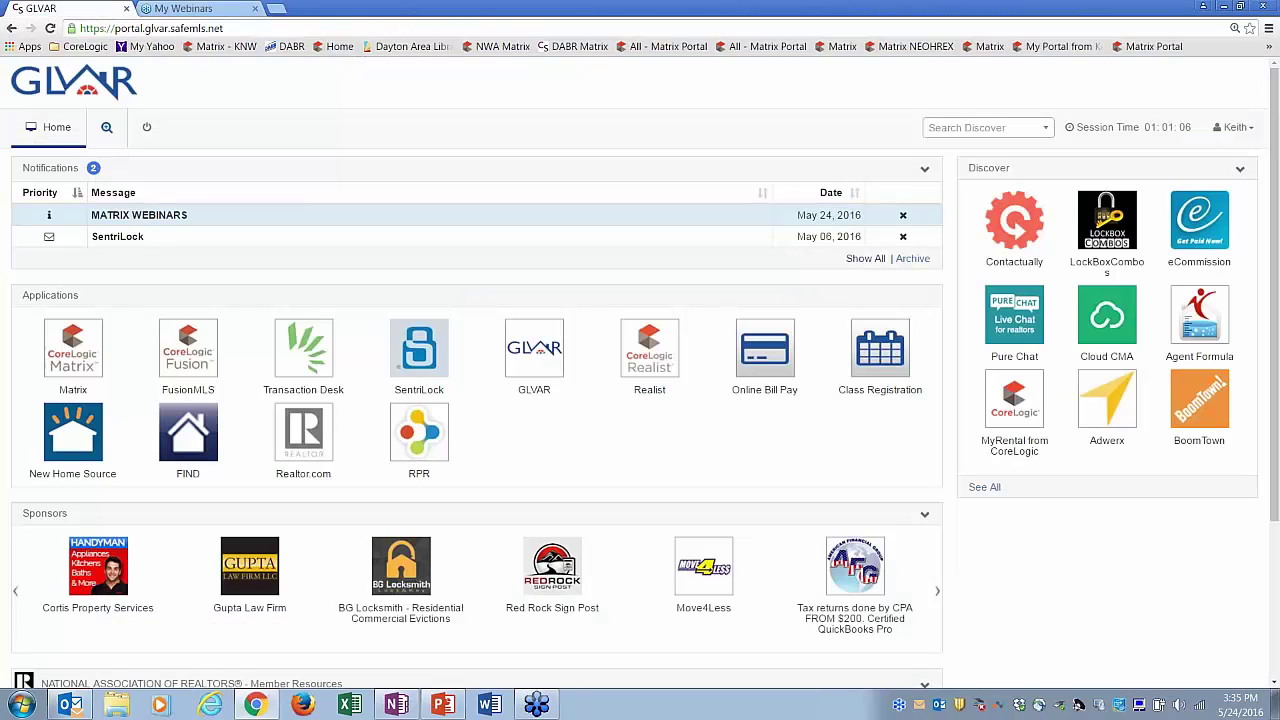
click(88, 325)
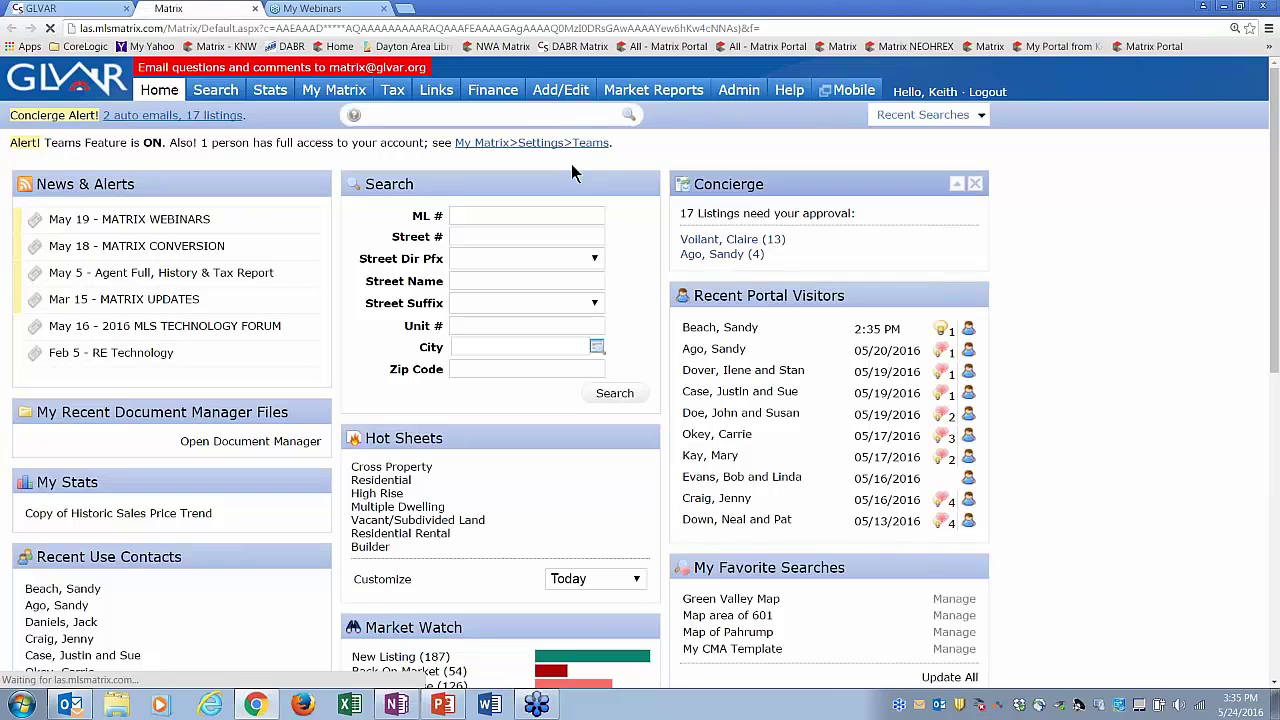
- Quick-search for the test agent with 'ag', show results in Full Admin, and log in as that agent
click(526, 117)
text(ag )
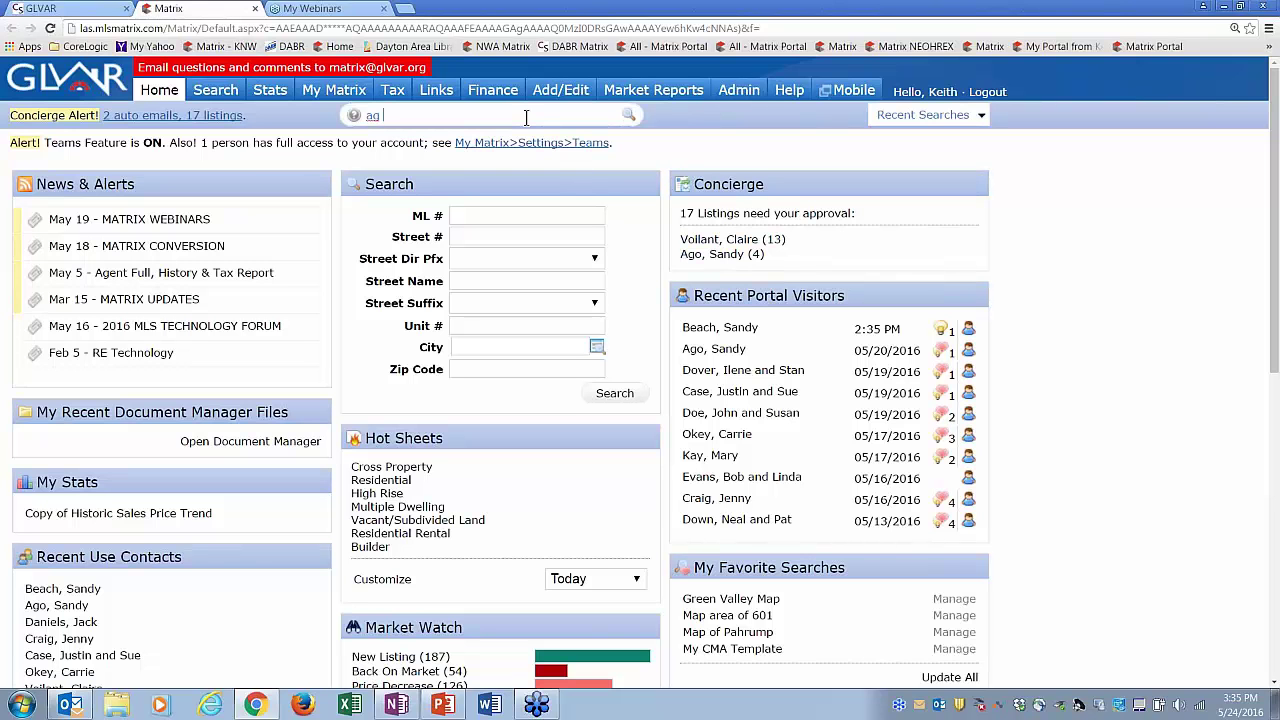
text(duck)
key(Return)
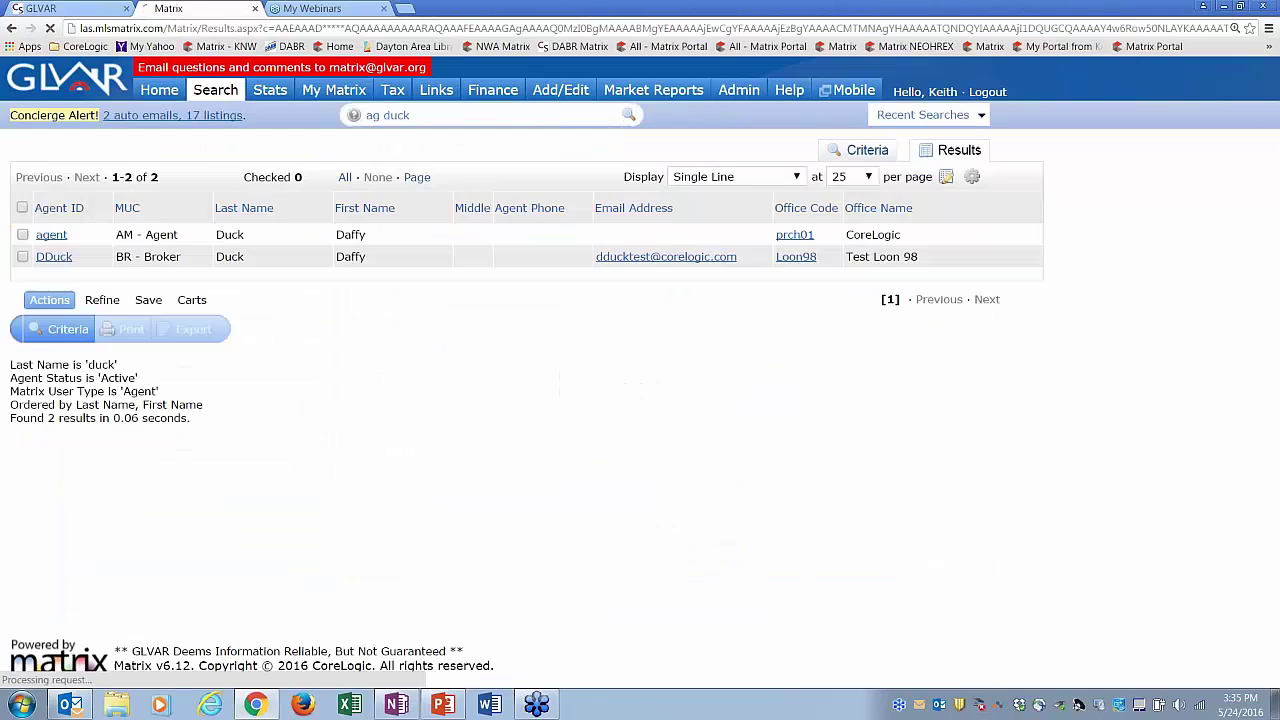
click(753, 169)
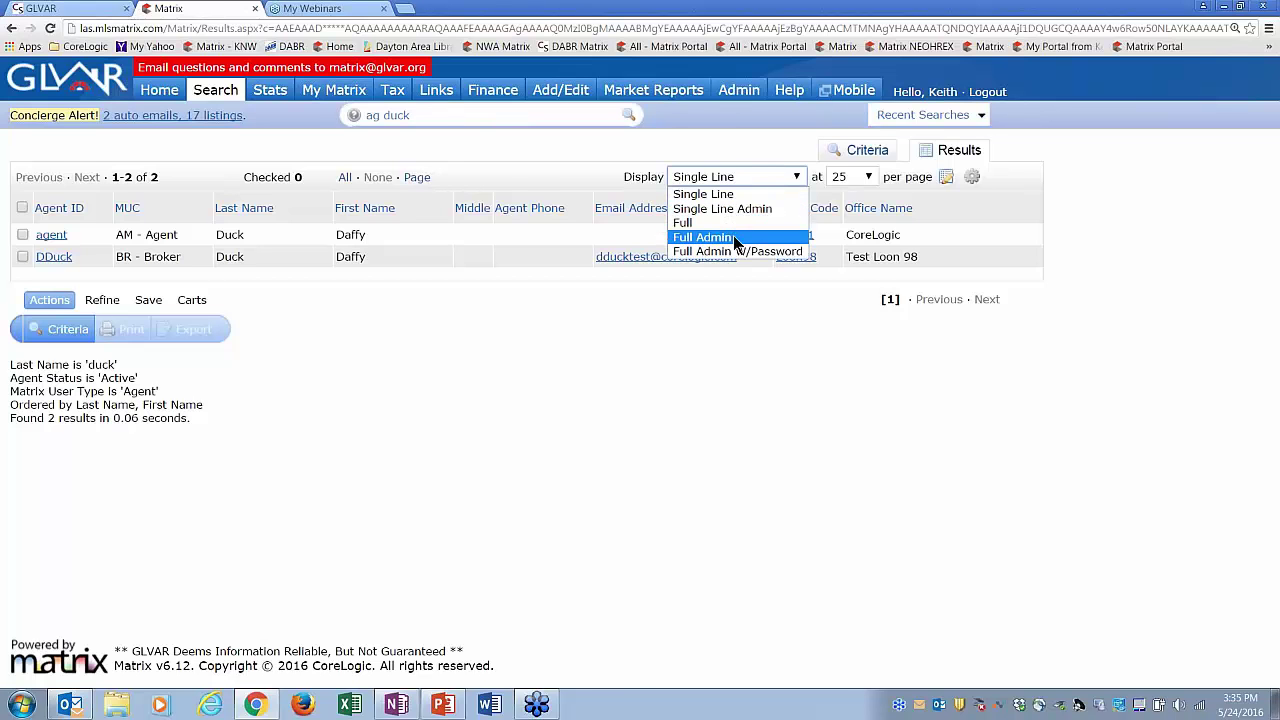
click(740, 236)
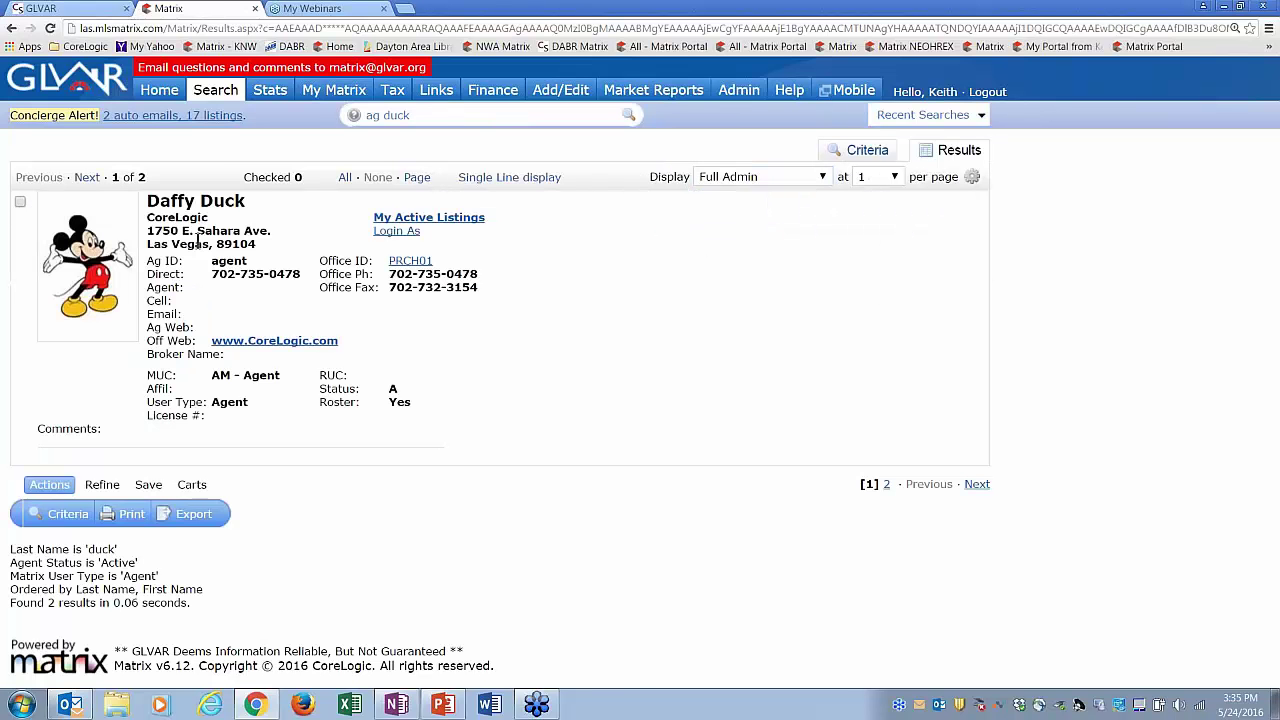
click(86, 177)
click(392, 212)
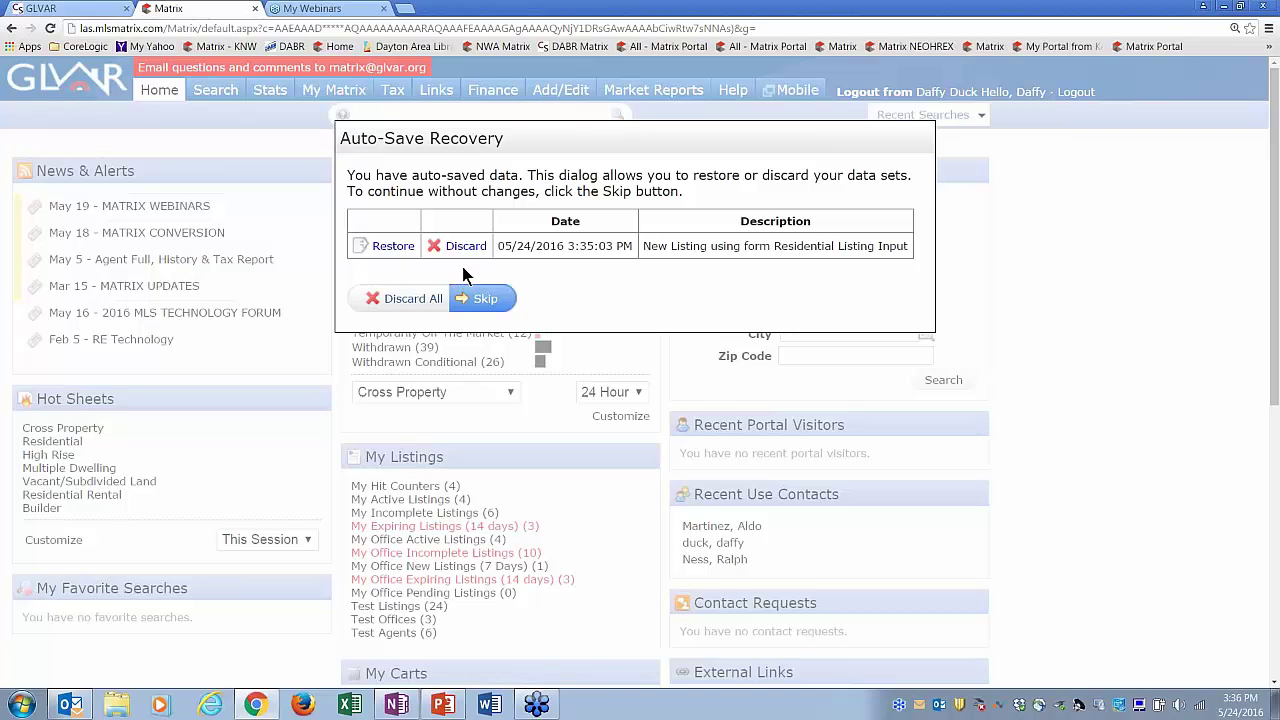
- Restore the 05/24/2016 3:35:03 PM auto-saved Residential Listing Input draft
click(391, 247)
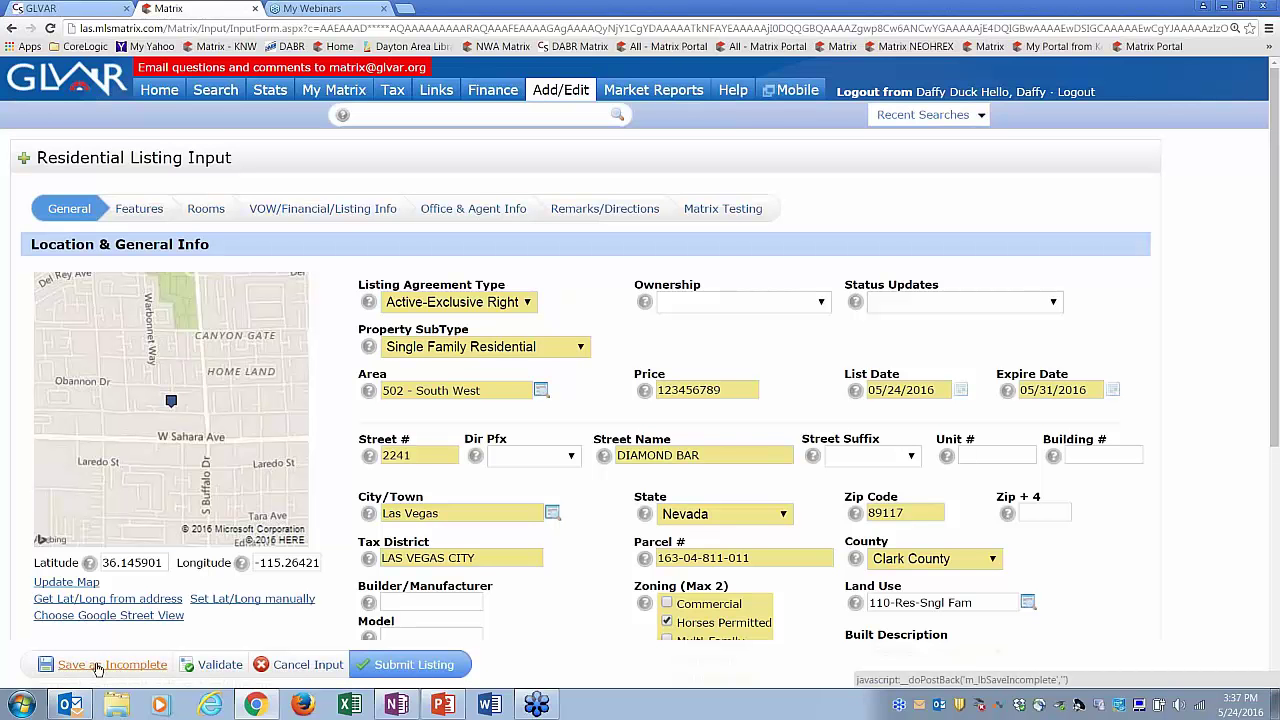
- Save the restored listing as incomplete (MLS 1800066) and go to its Add / Edit Photos page
click(119, 672)
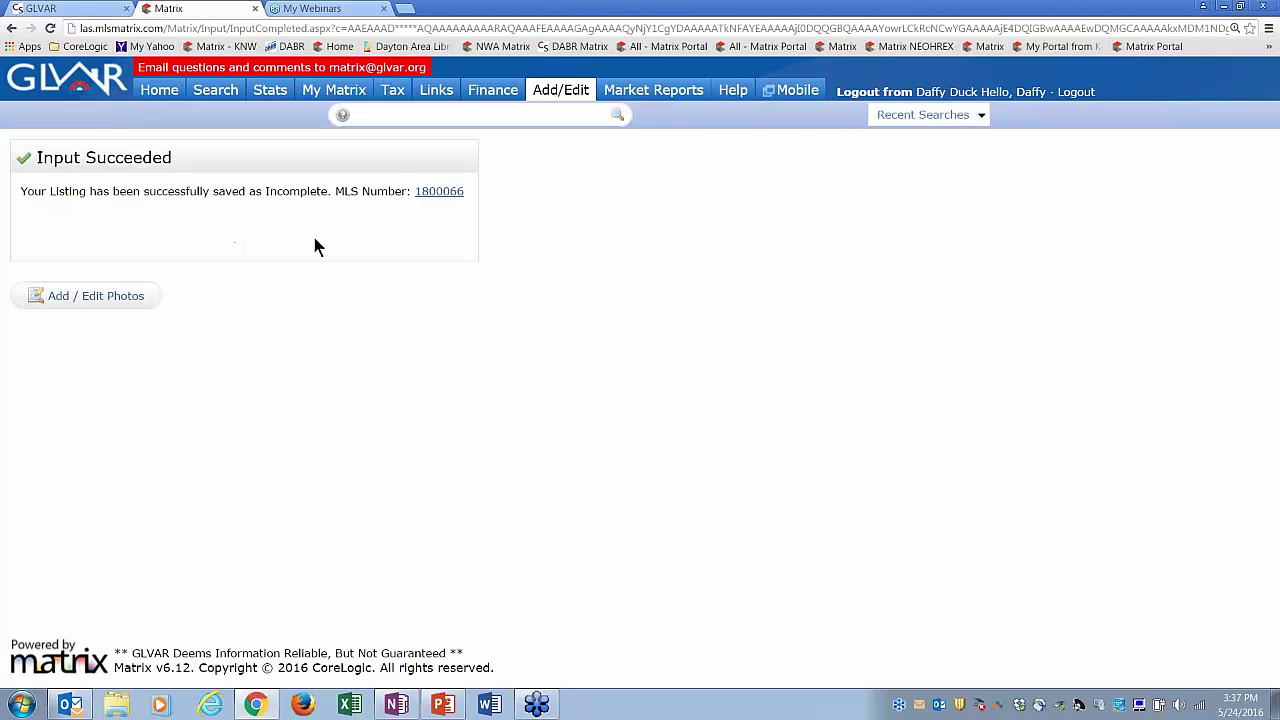
click(116, 300)
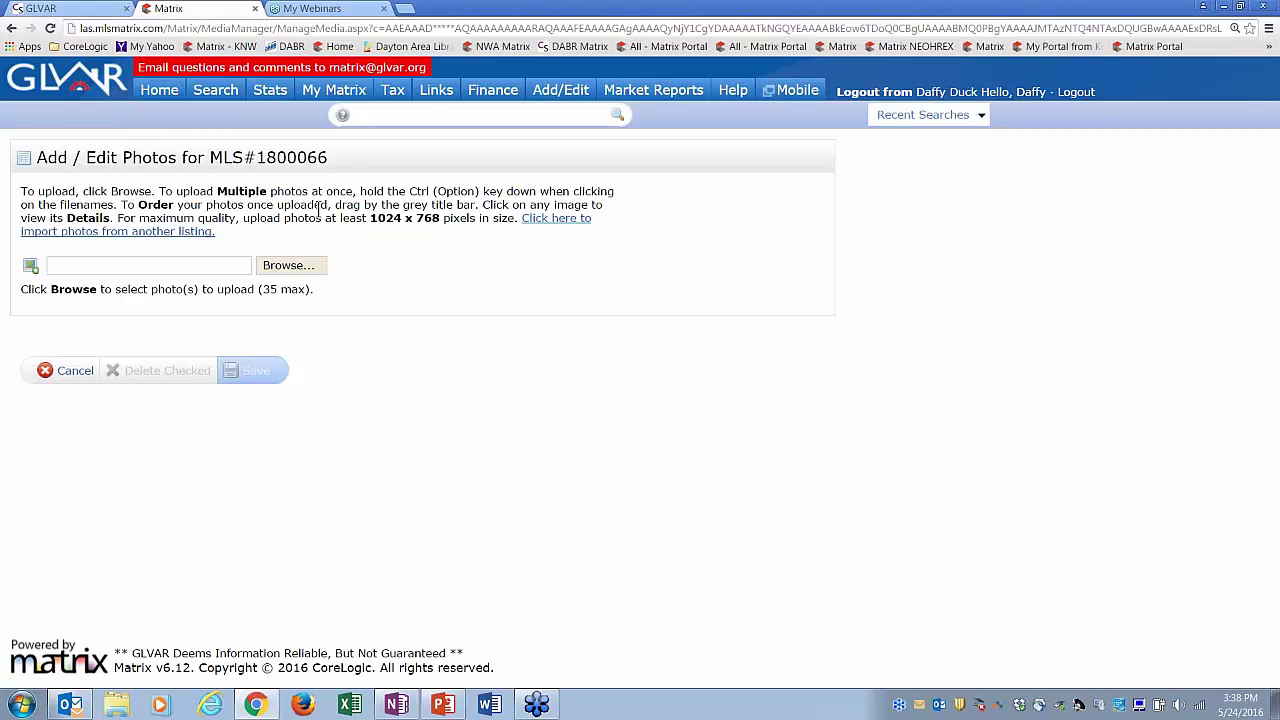
drag(117, 217, 508, 222)
click(508, 247)
- Browse for upload files and open the Pictures > My House folder
click(280, 268)
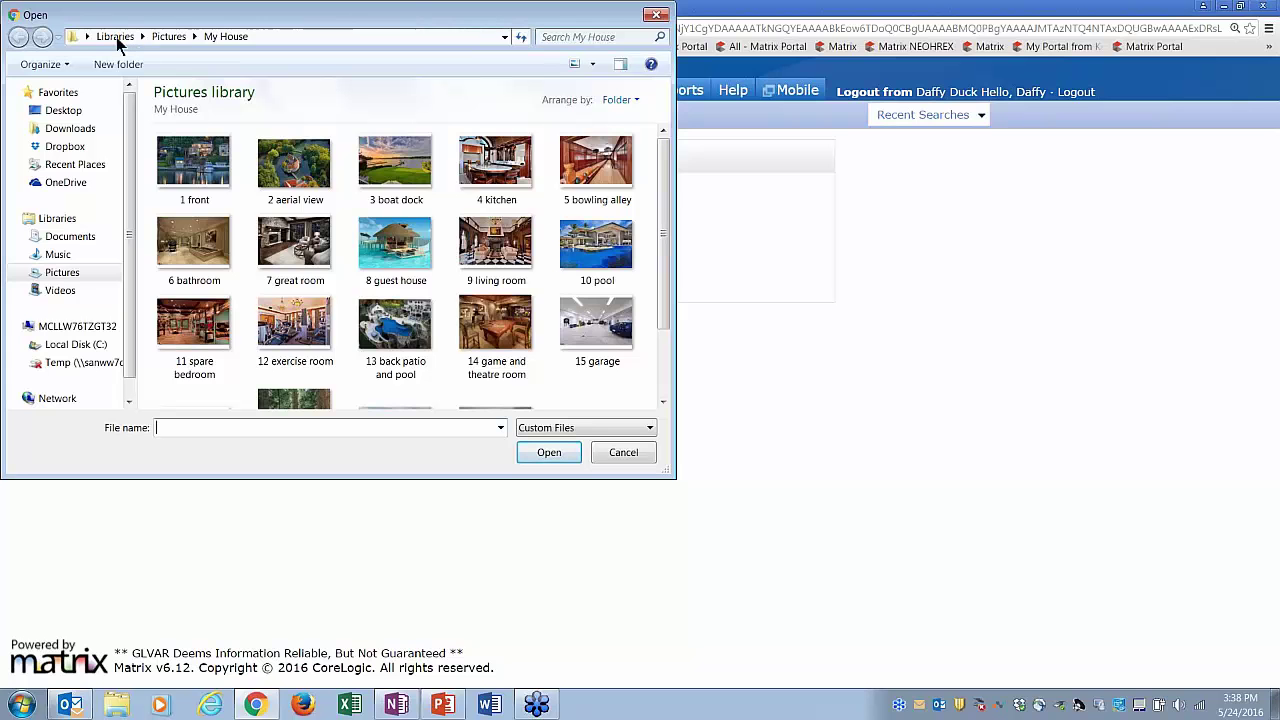
click(166, 36)
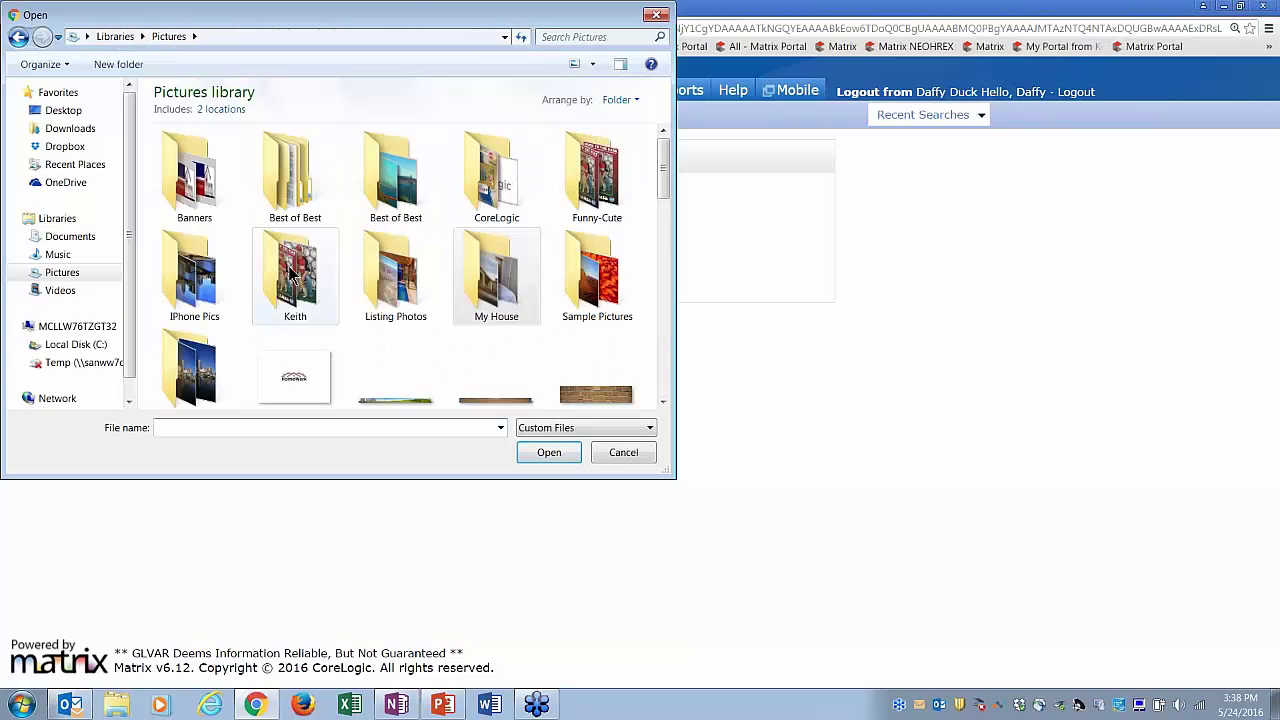
click(520, 290)
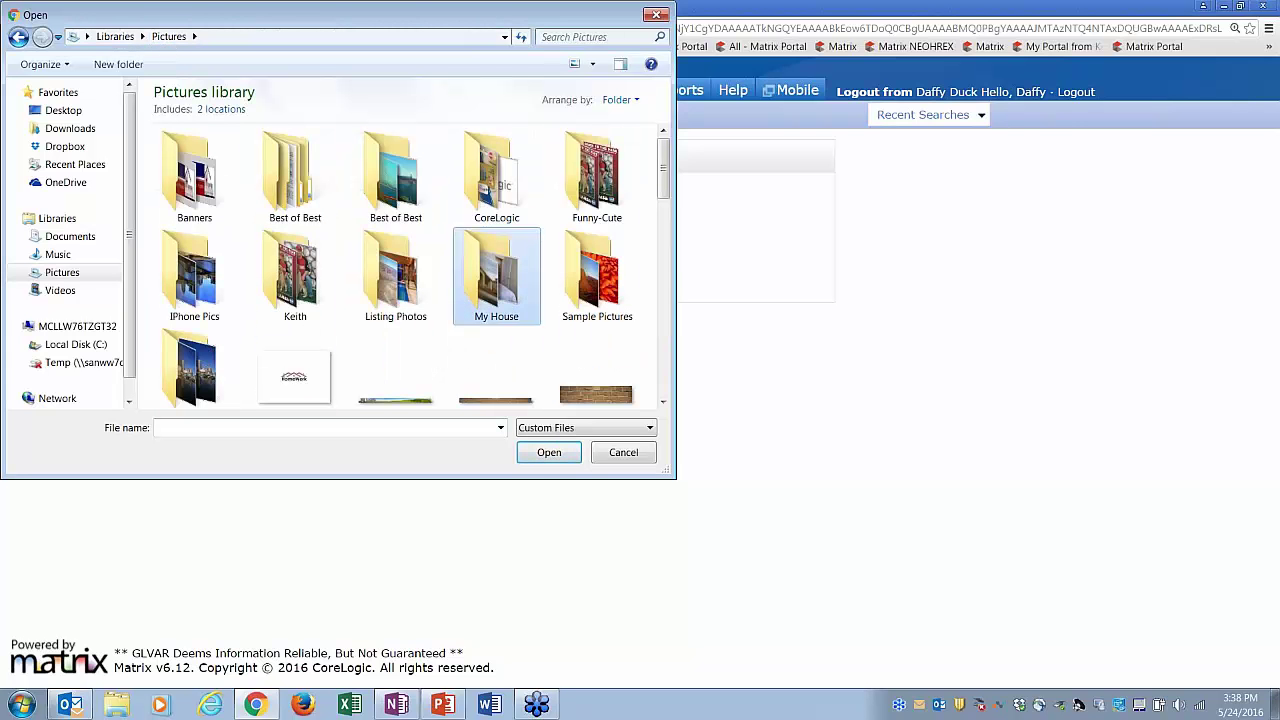
double_click(520, 290)
- Select photos 1 front through 14 game and theatre room and upload all fourteen
click(205, 193)
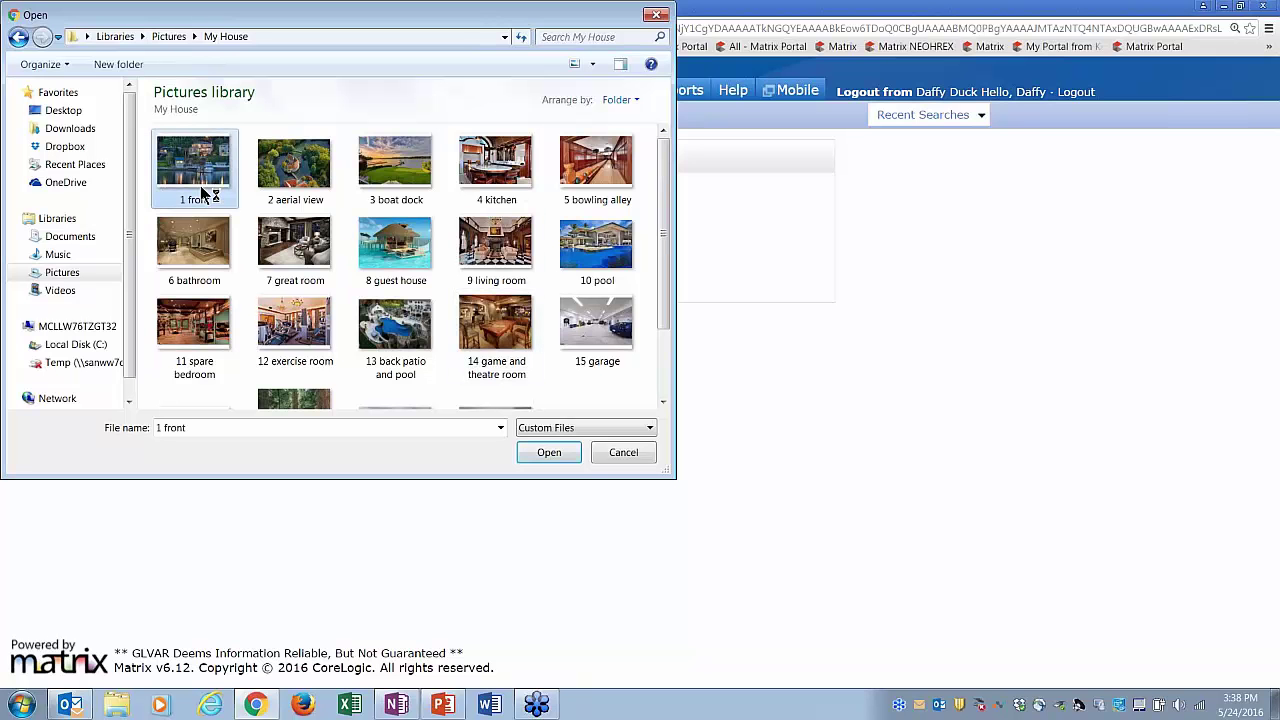
ctrl+click(287, 177)
ctrl+click(387, 188)
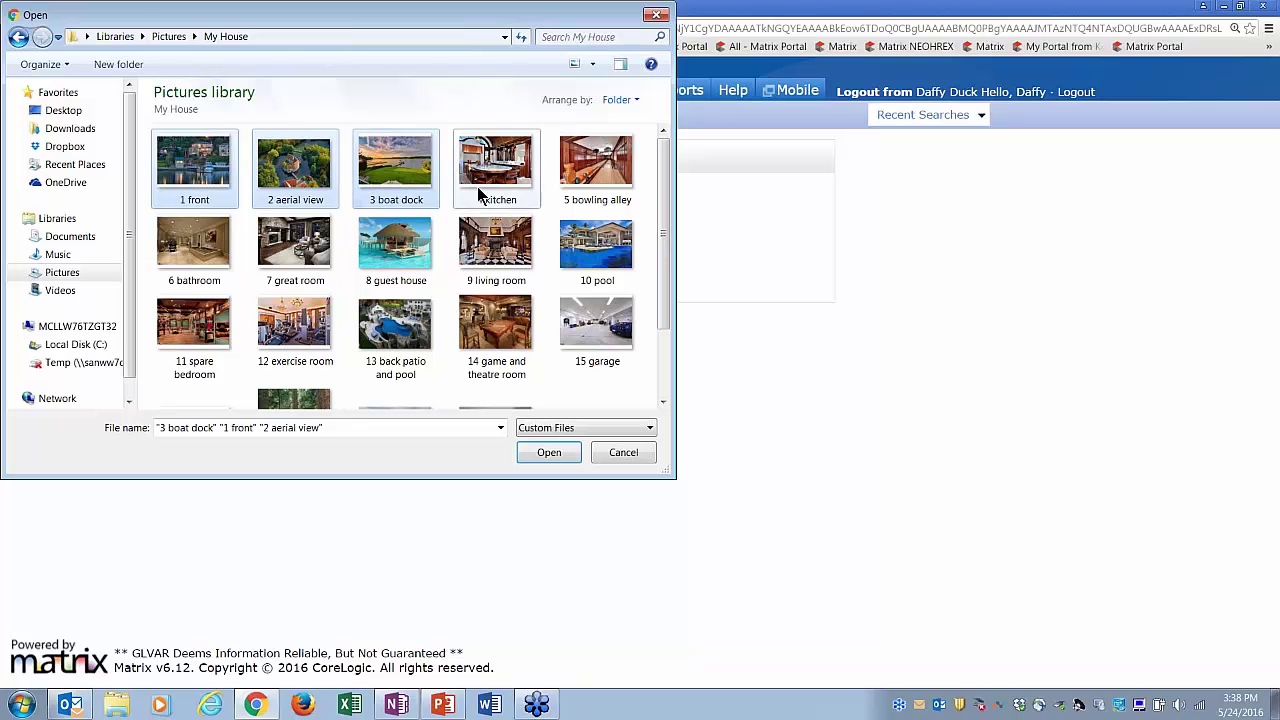
ctrl+click(477, 186)
ctrl+click(605, 171)
ctrl+click(598, 256)
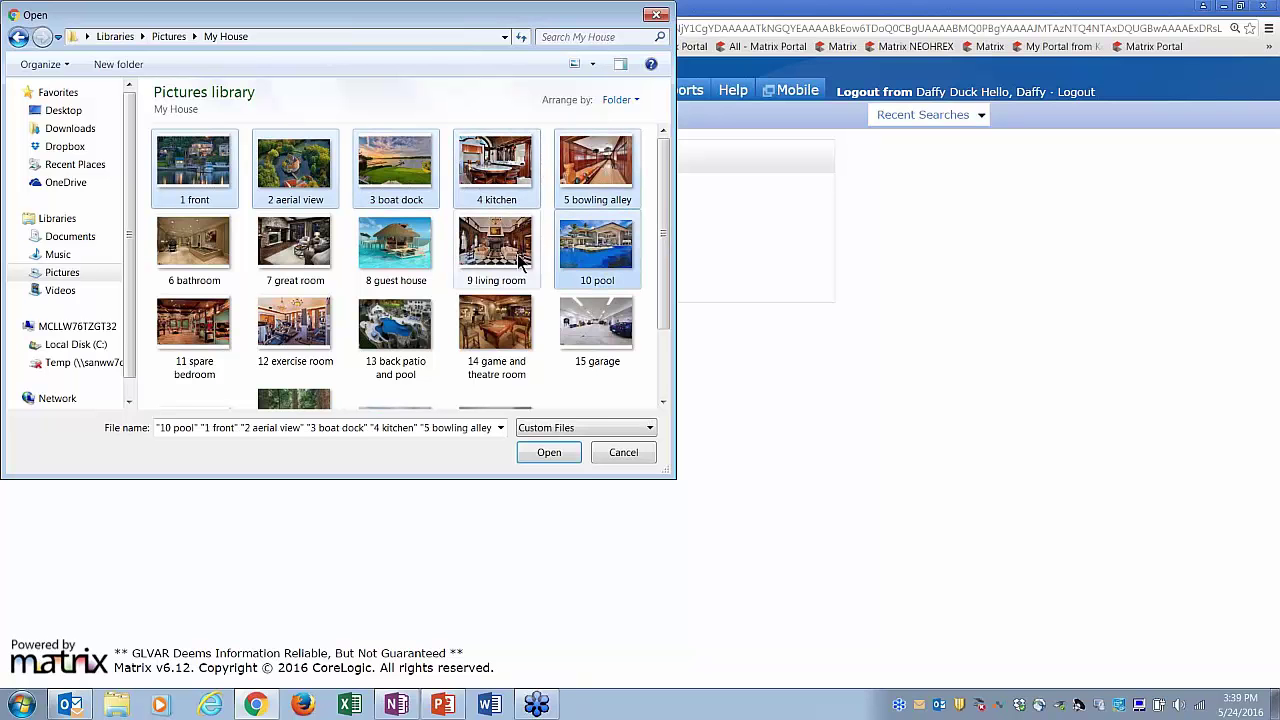
ctrl+click(496, 250)
ctrl+click(394, 254)
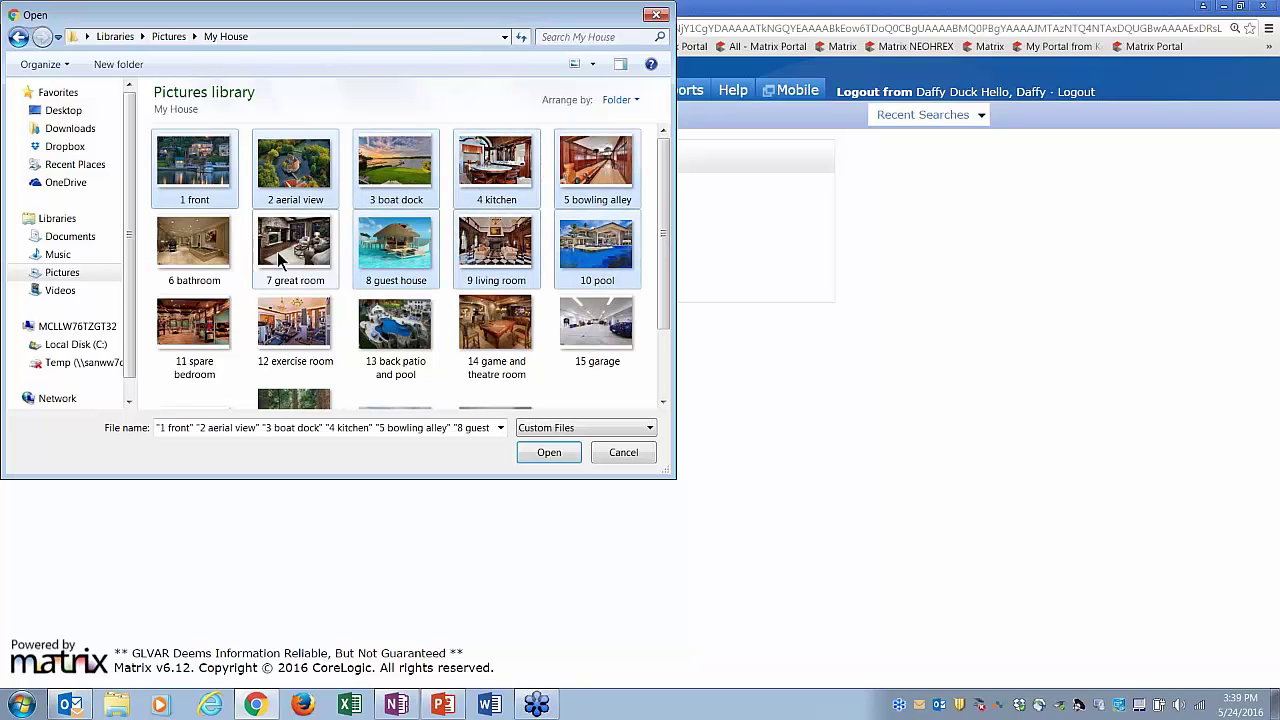
ctrl+click(277, 252)
ctrl+click(213, 258)
ctrl+click(216, 332)
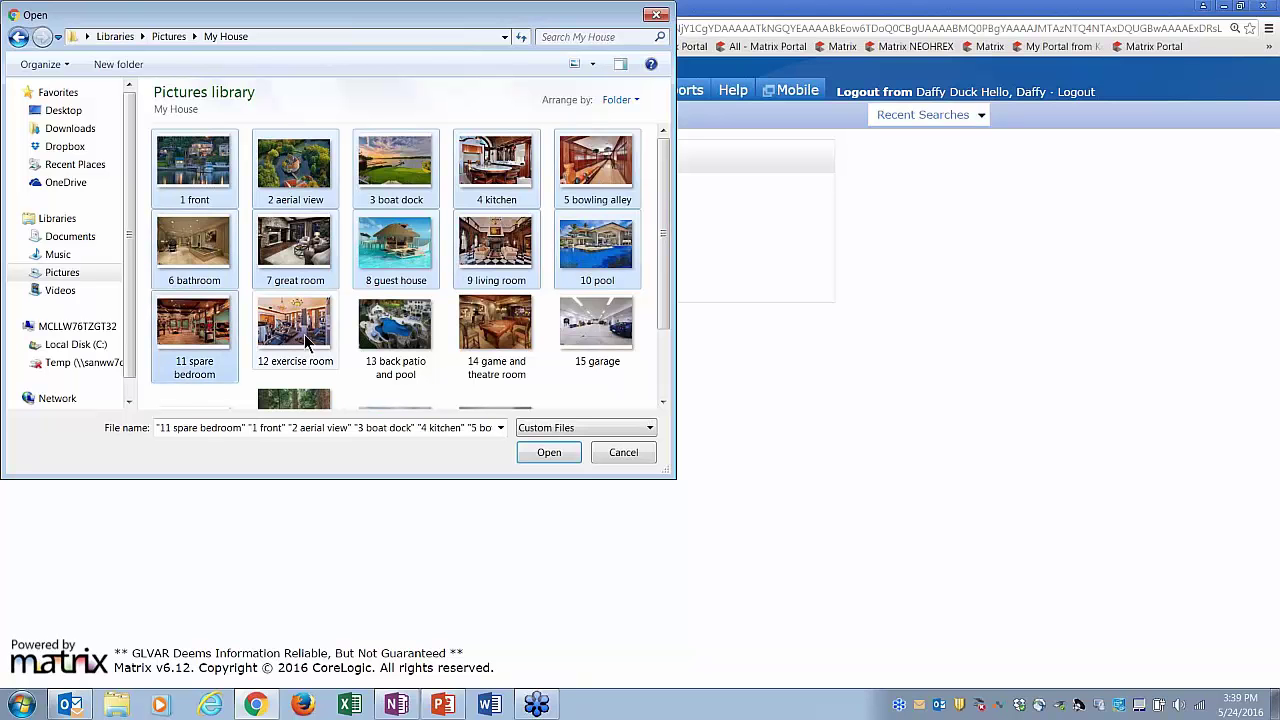
ctrl+click(304, 336)
ctrl+click(407, 344)
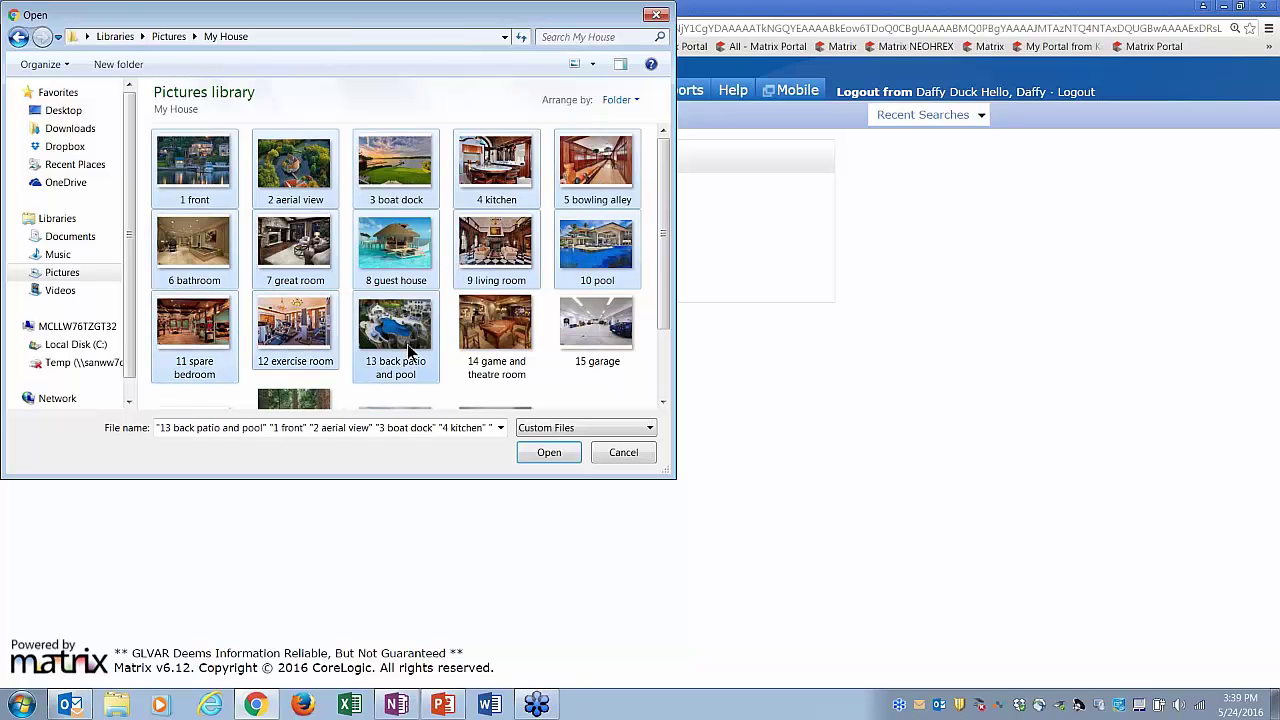
ctrl+click(477, 342)
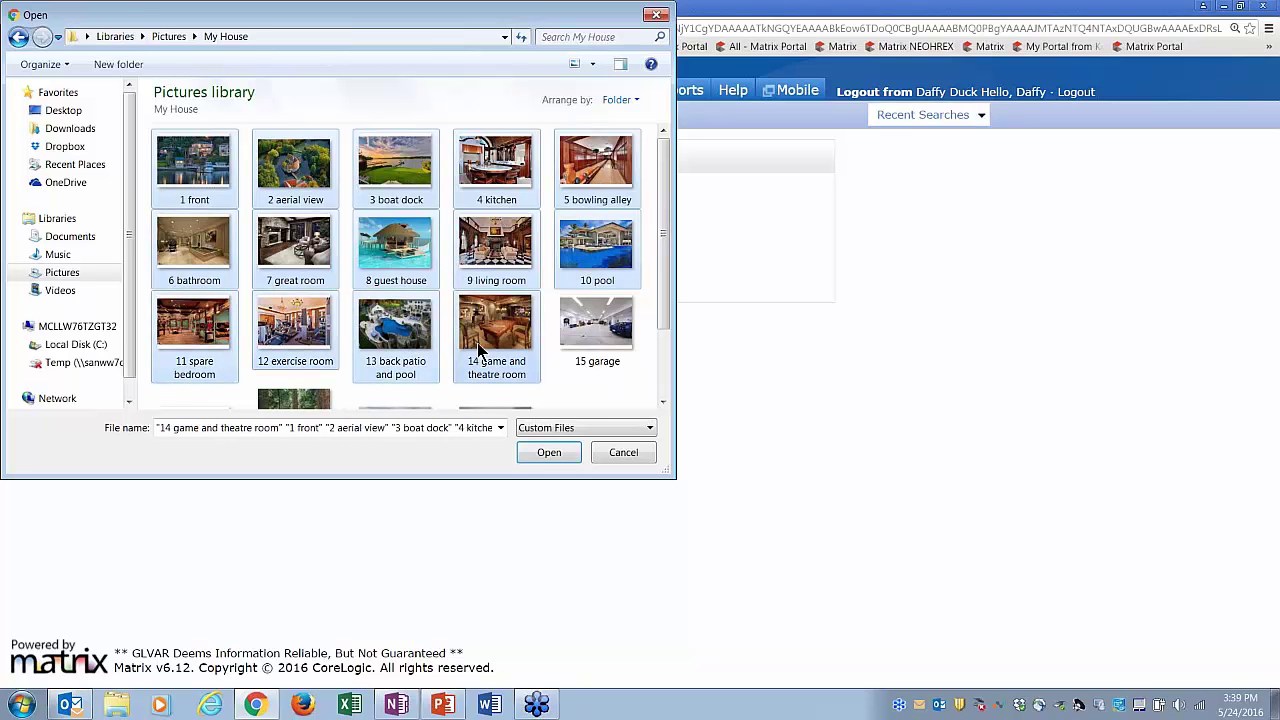
click(552, 453)
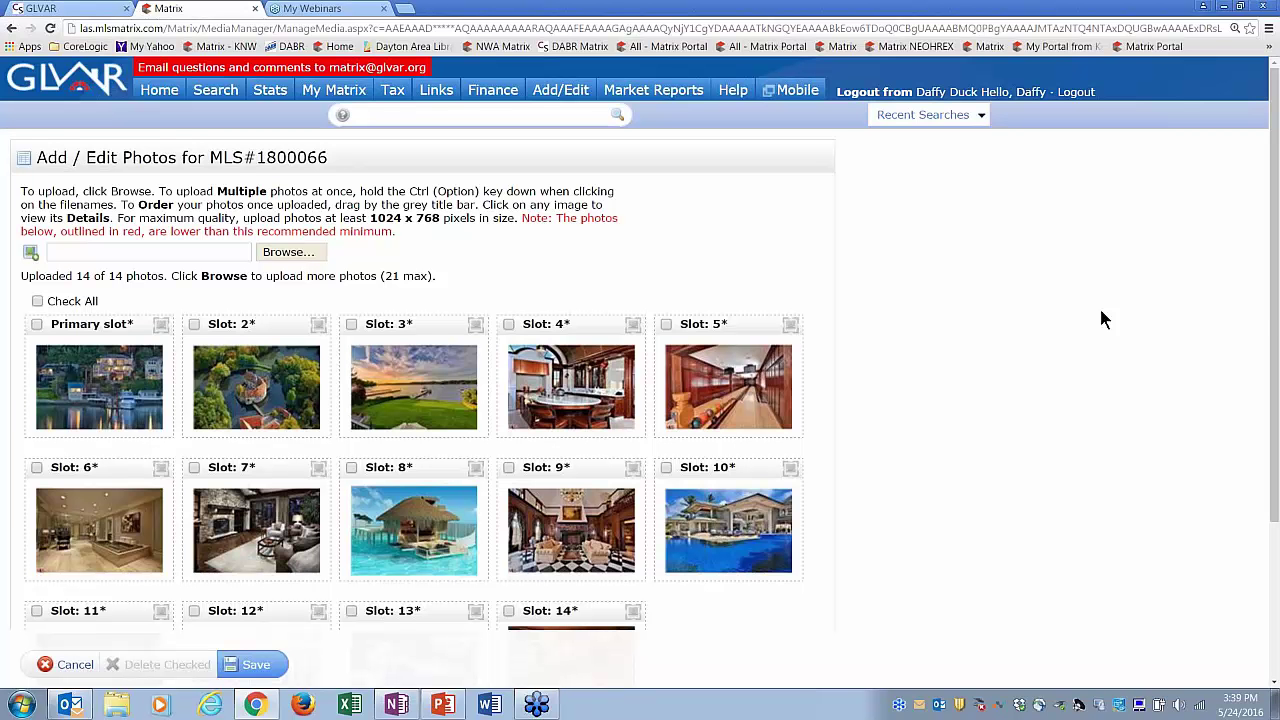
- Scroll to and highlight the red low-resolution photo note, then clear the highlight
drag(1274, 319, 1276, 370)
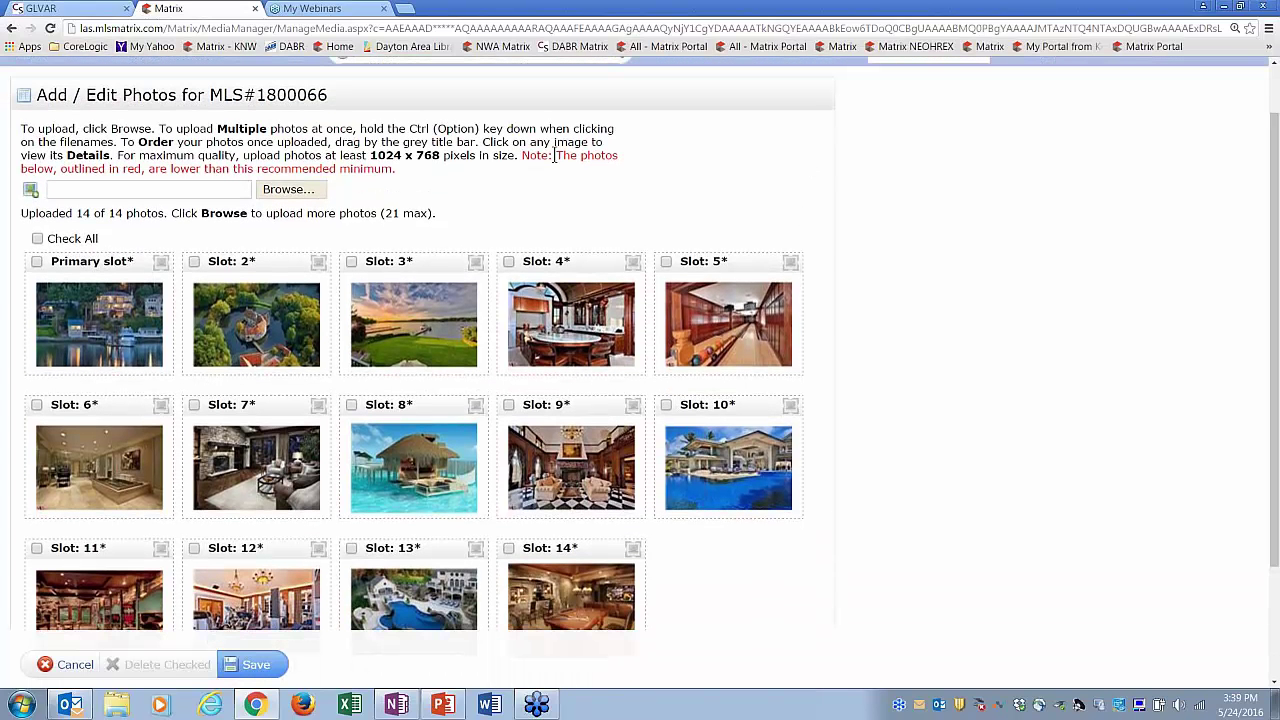
drag(522, 155, 558, 168)
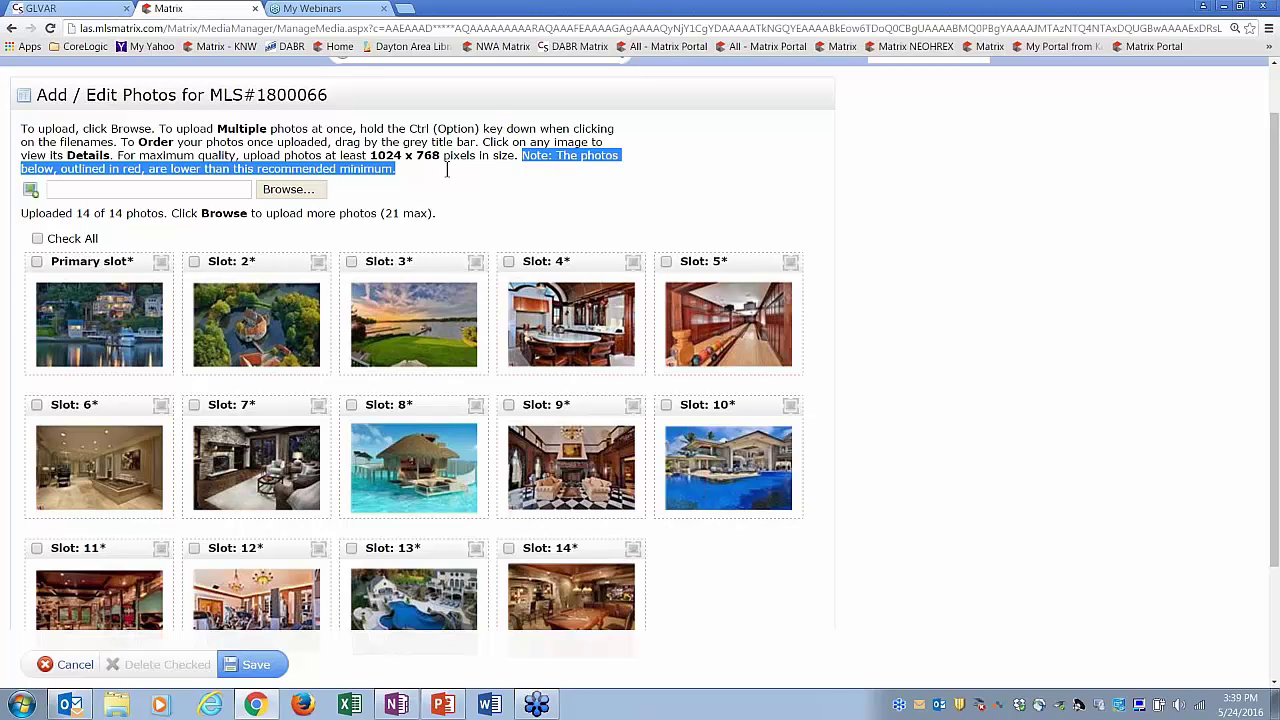
drag(228, 177, 392, 170)
click(408, 174)
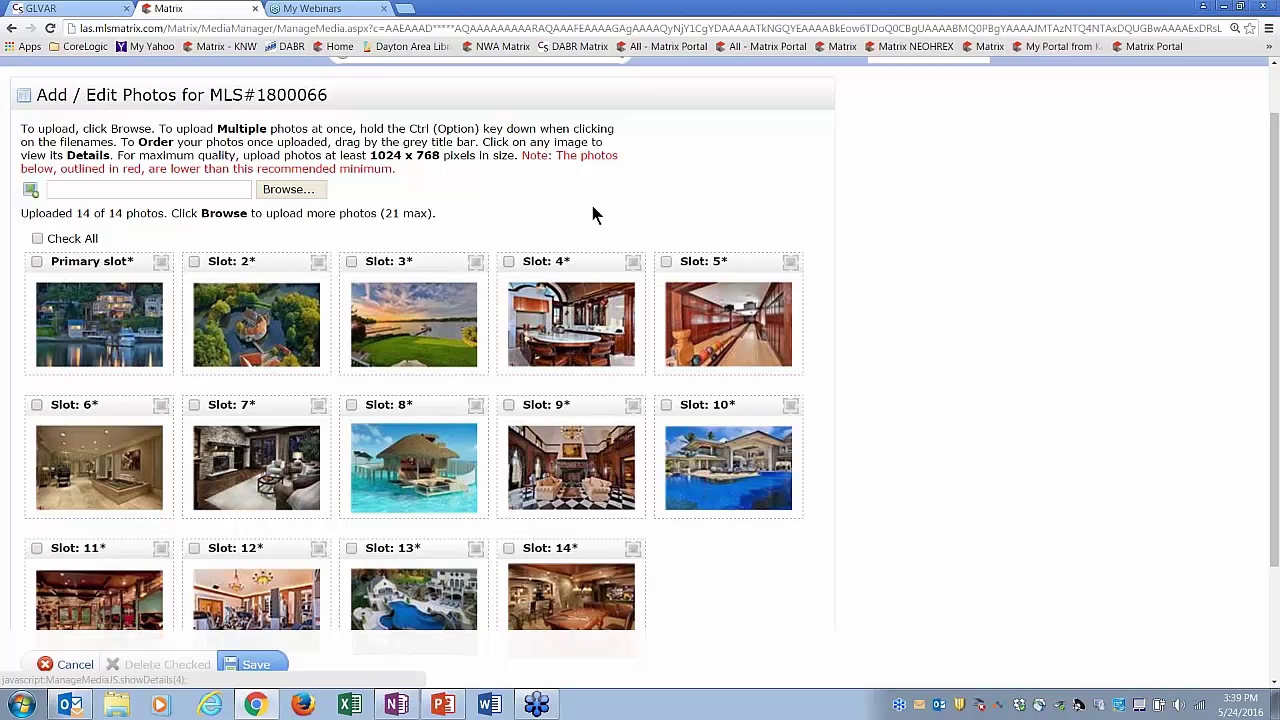
- Reorder photos so sunset lawn is third, overwater bungalow fourth, fireplace living room fifth
drag(428, 261, 310, 263)
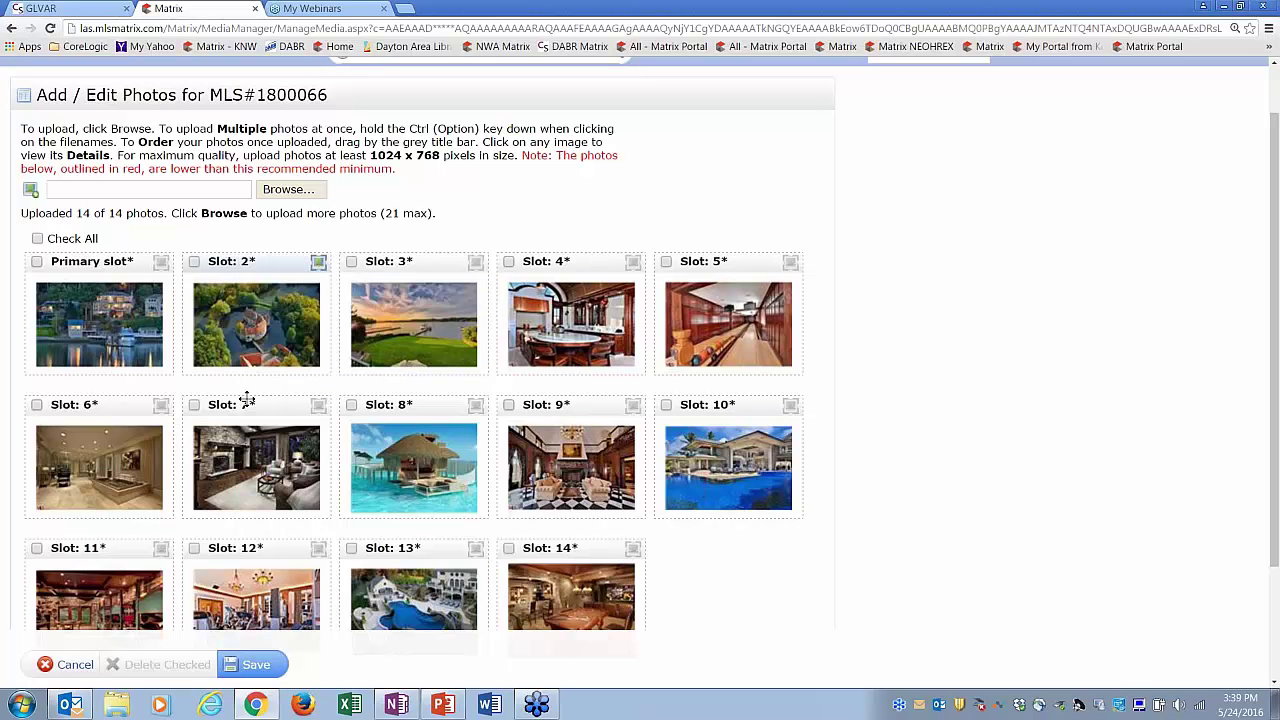
drag(247, 404, 378, 265)
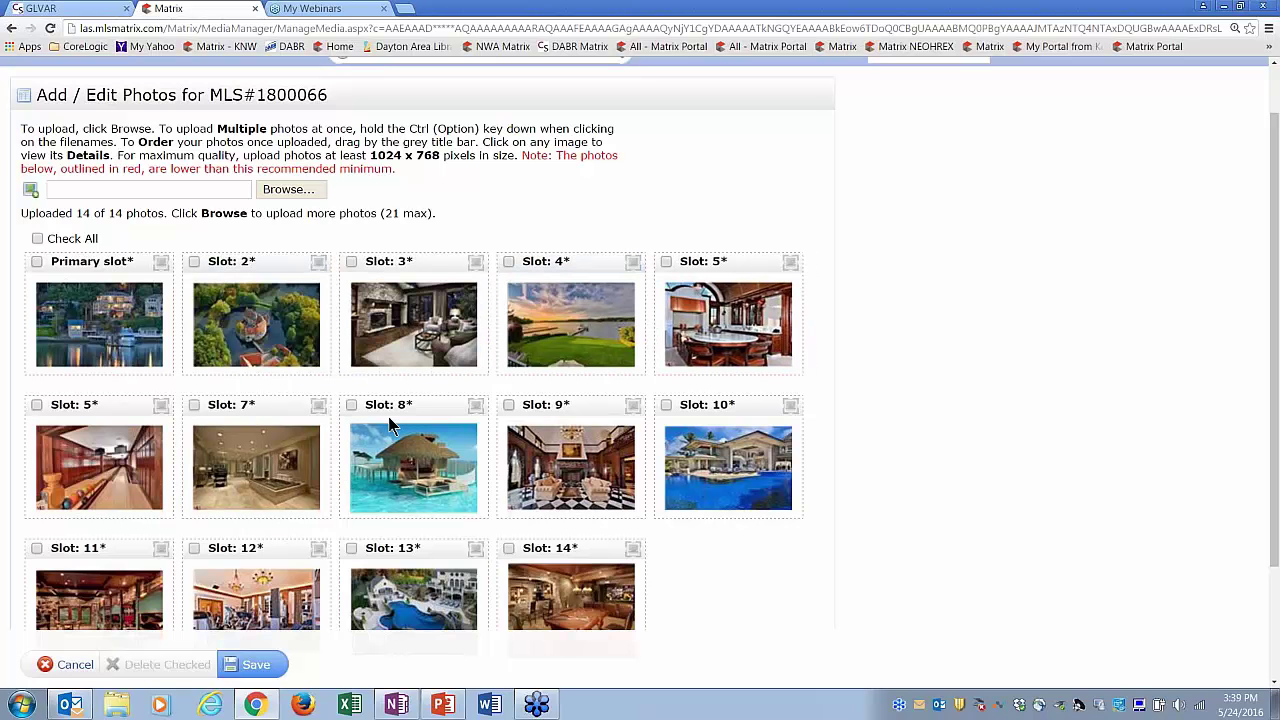
drag(390, 406, 391, 252)
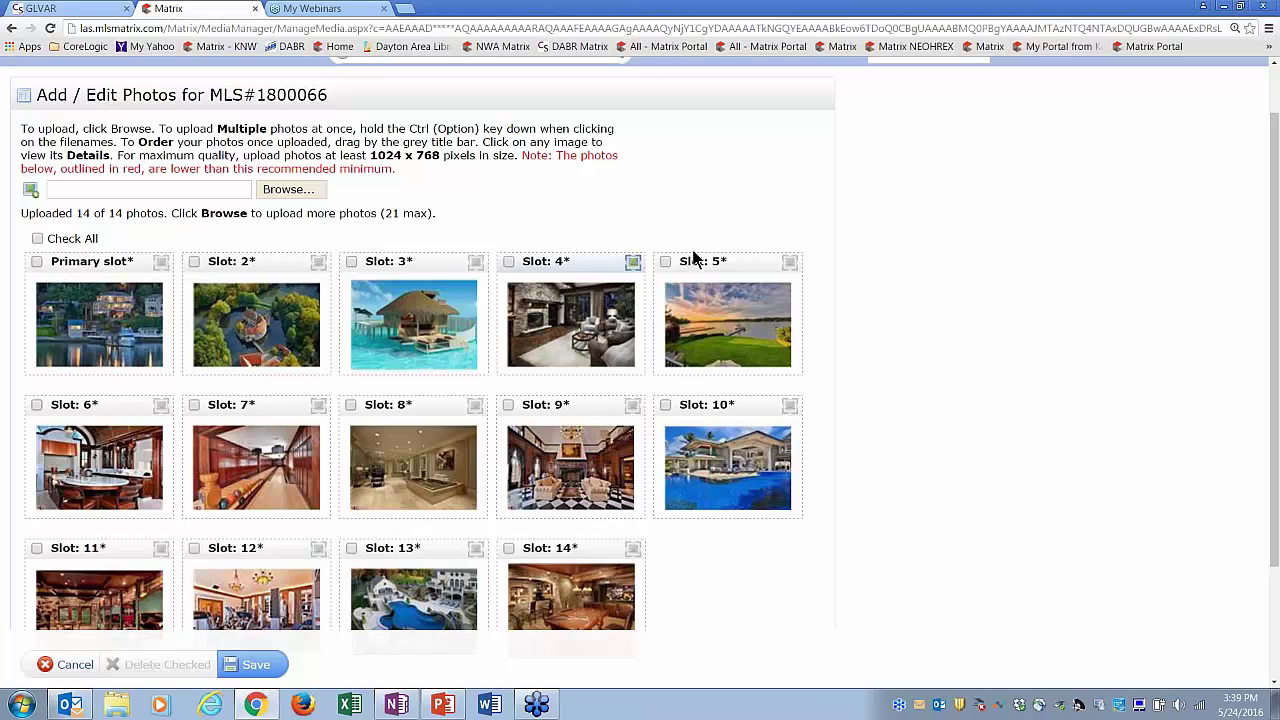
drag(690, 261, 355, 266)
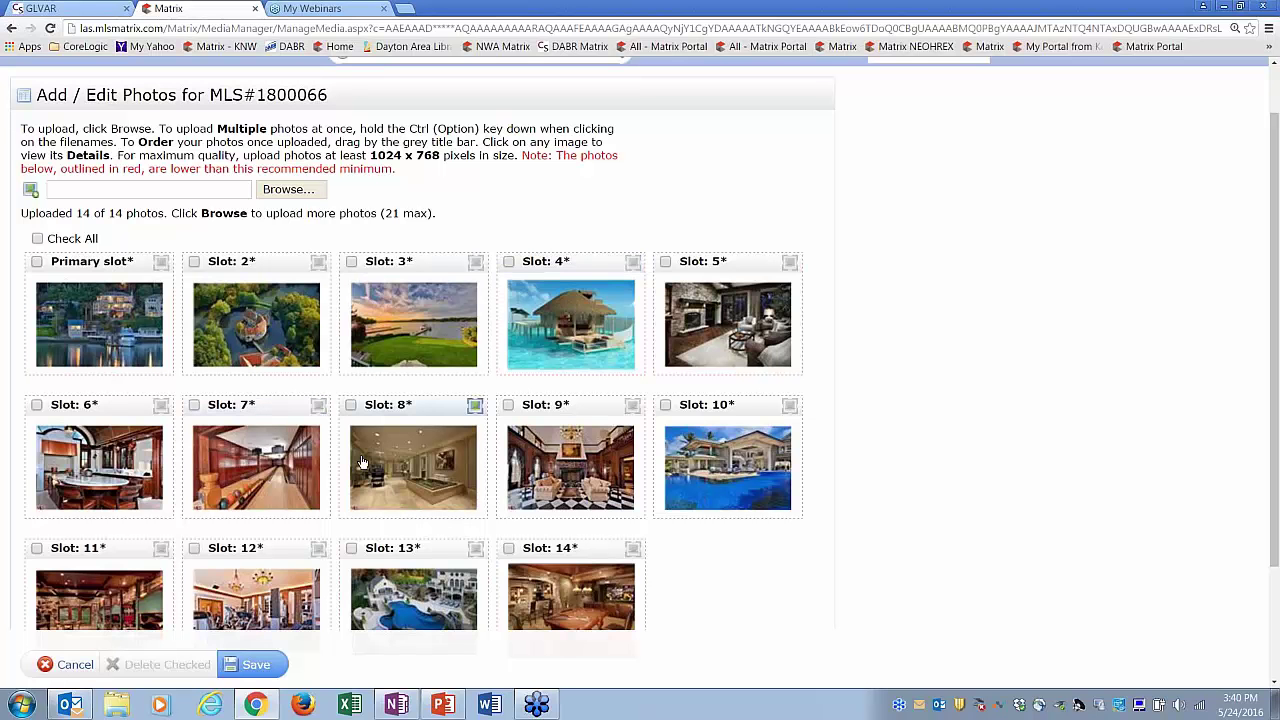
- Give the primary front photo the caption 'You will love the view from the dock!' and save
click(113, 330)
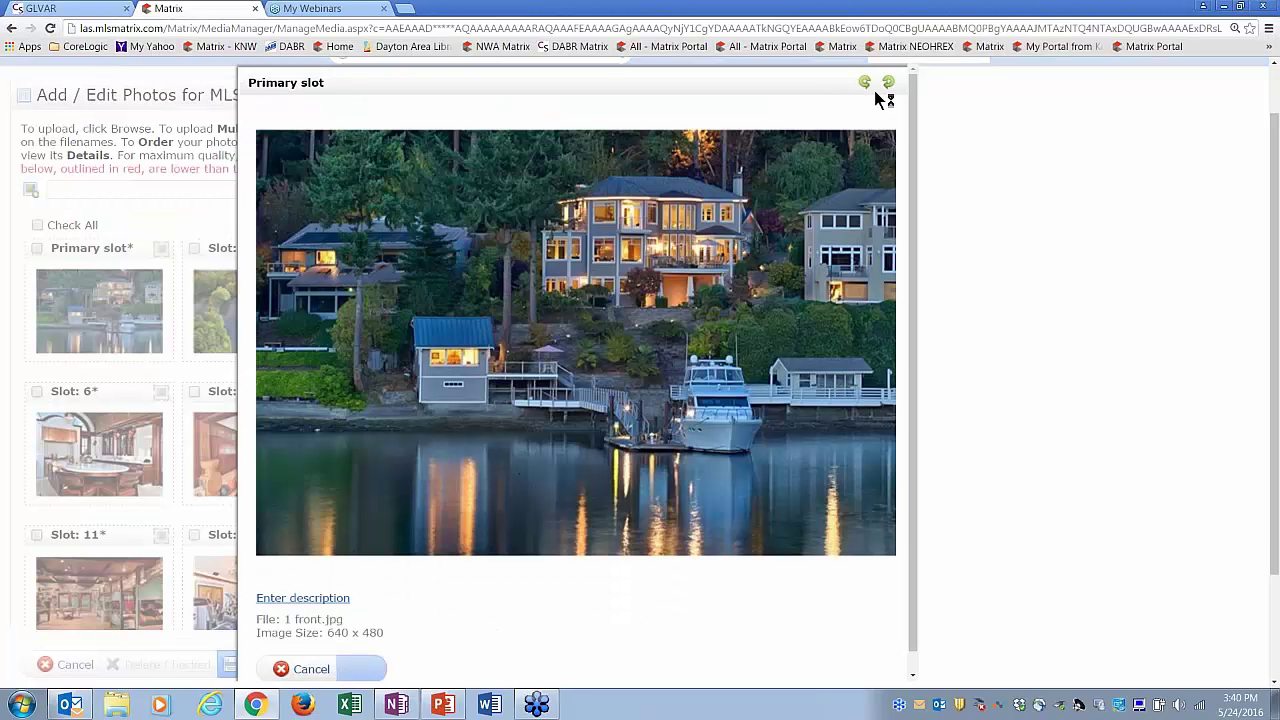
click(864, 82)
click(888, 82)
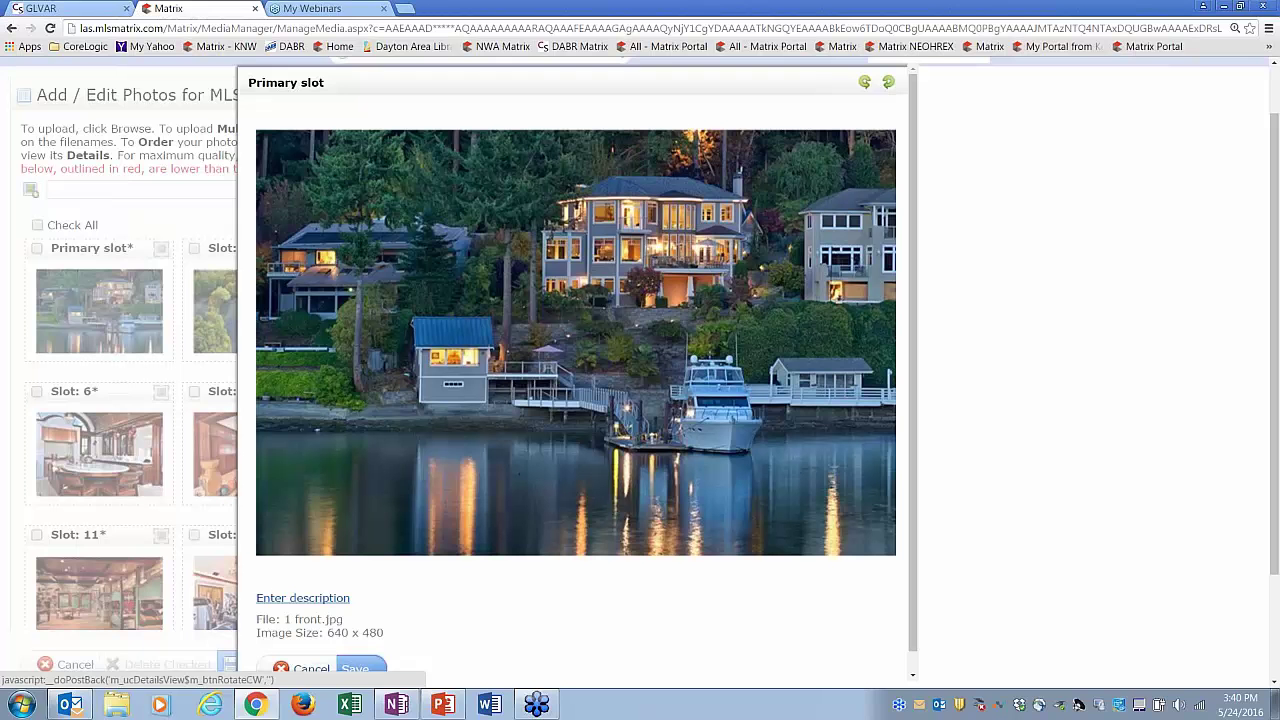
click(313, 600)
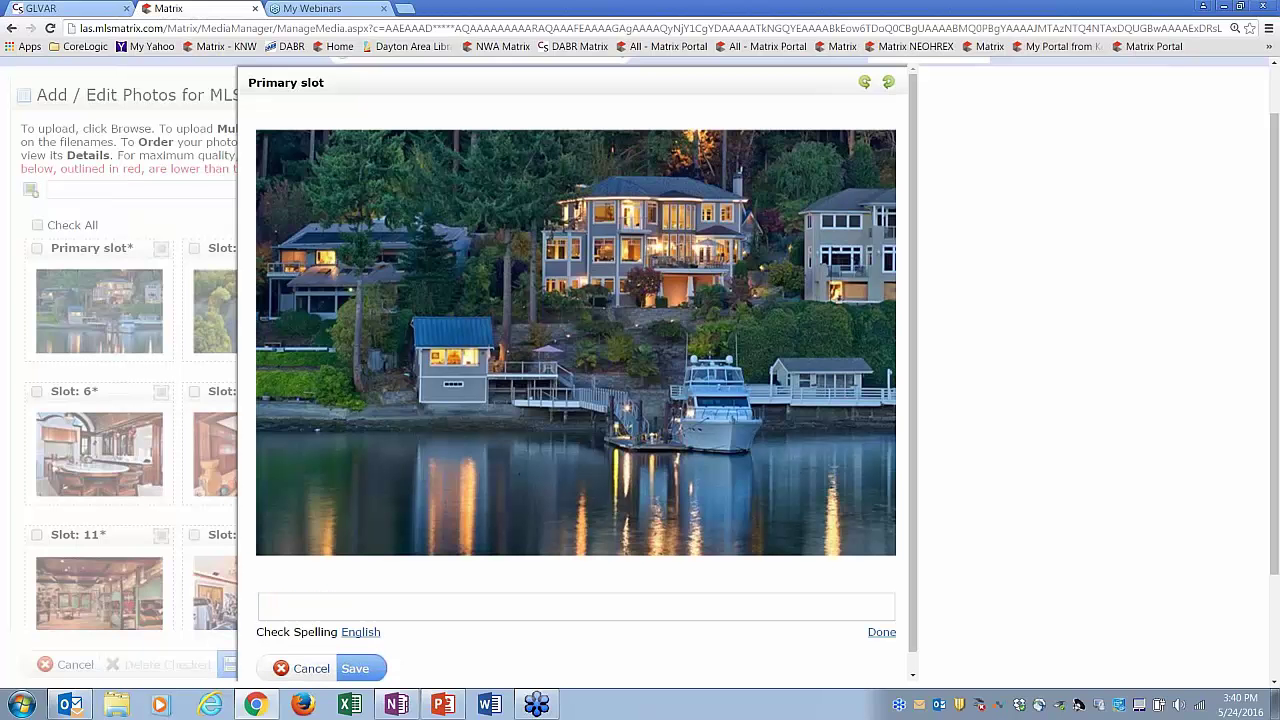
click(324, 601)
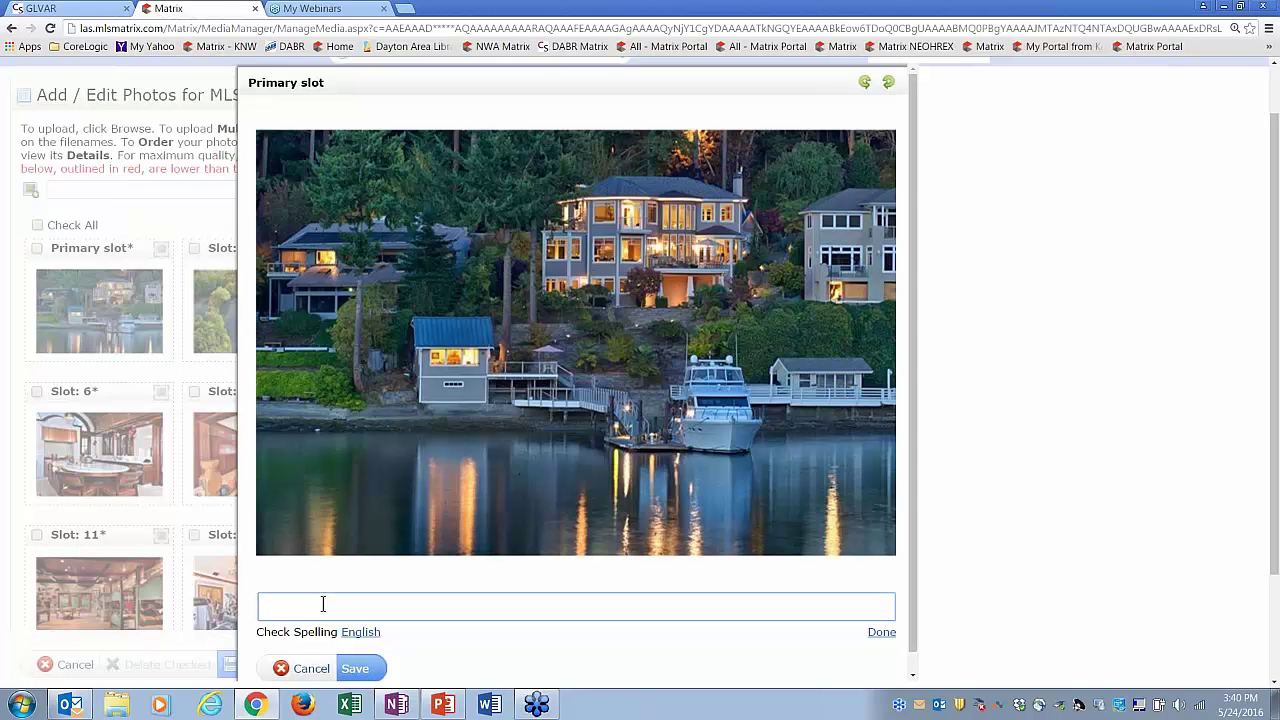
text(You will love the view from the )
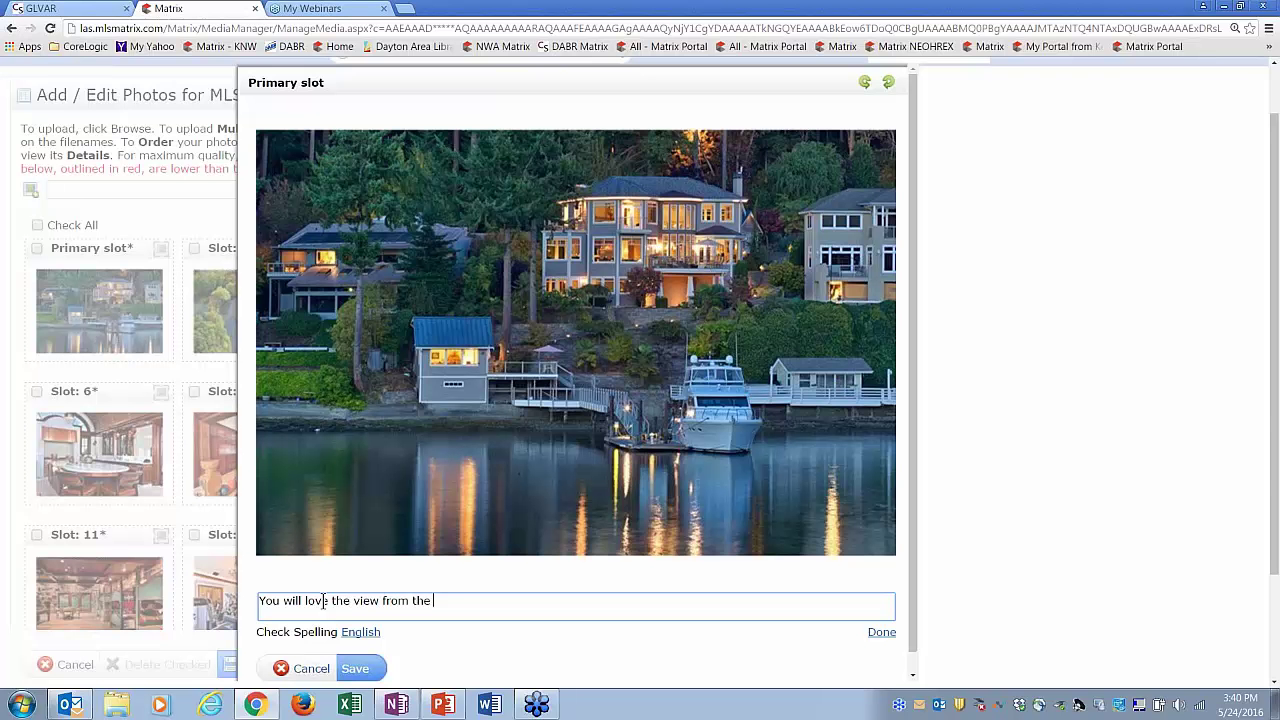
text(dock!)
click(882, 632)
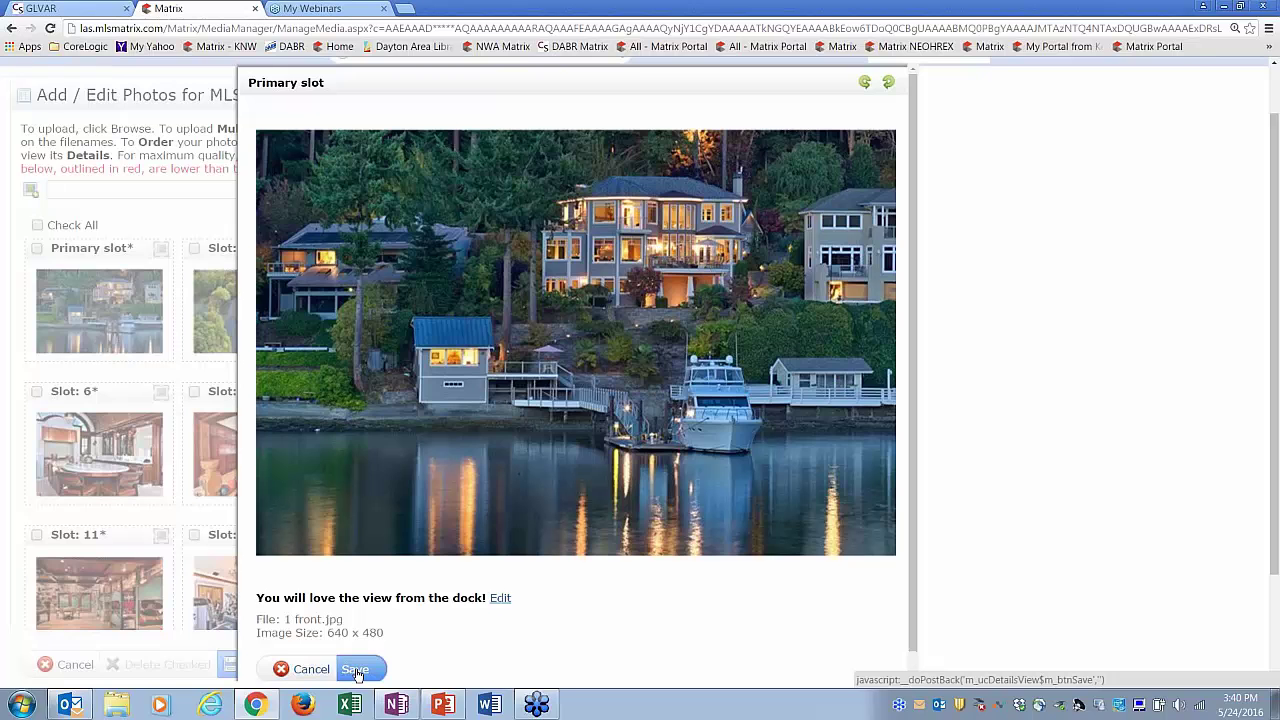
click(357, 672)
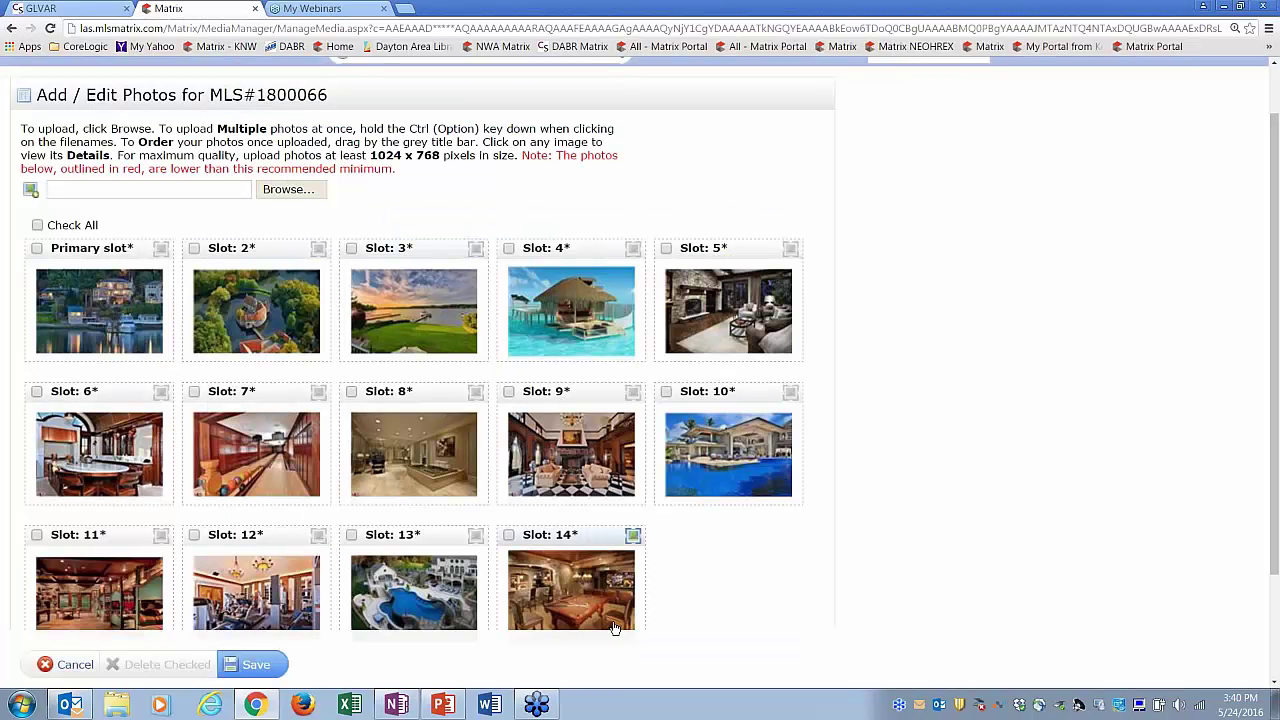
- Save listing 1800066's photo changes as Incomplete and return to the Home dashboard
scroll(570, 618, down, 2)
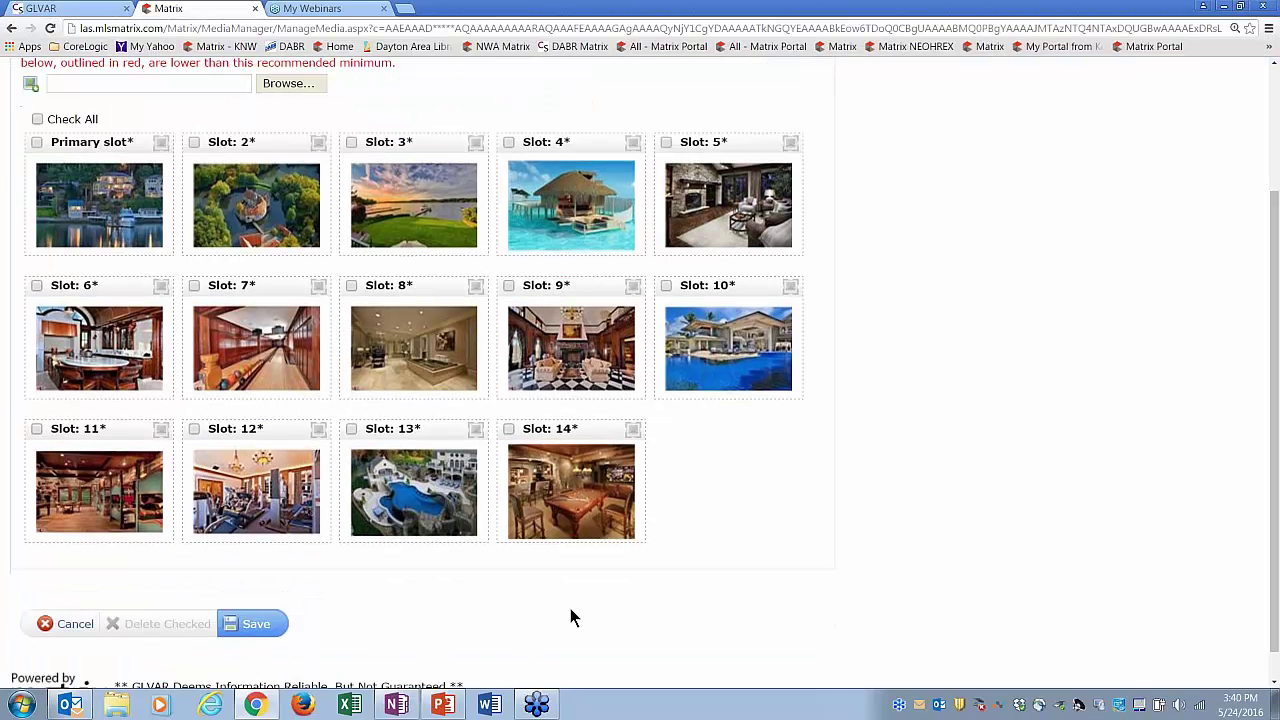
click(262, 625)
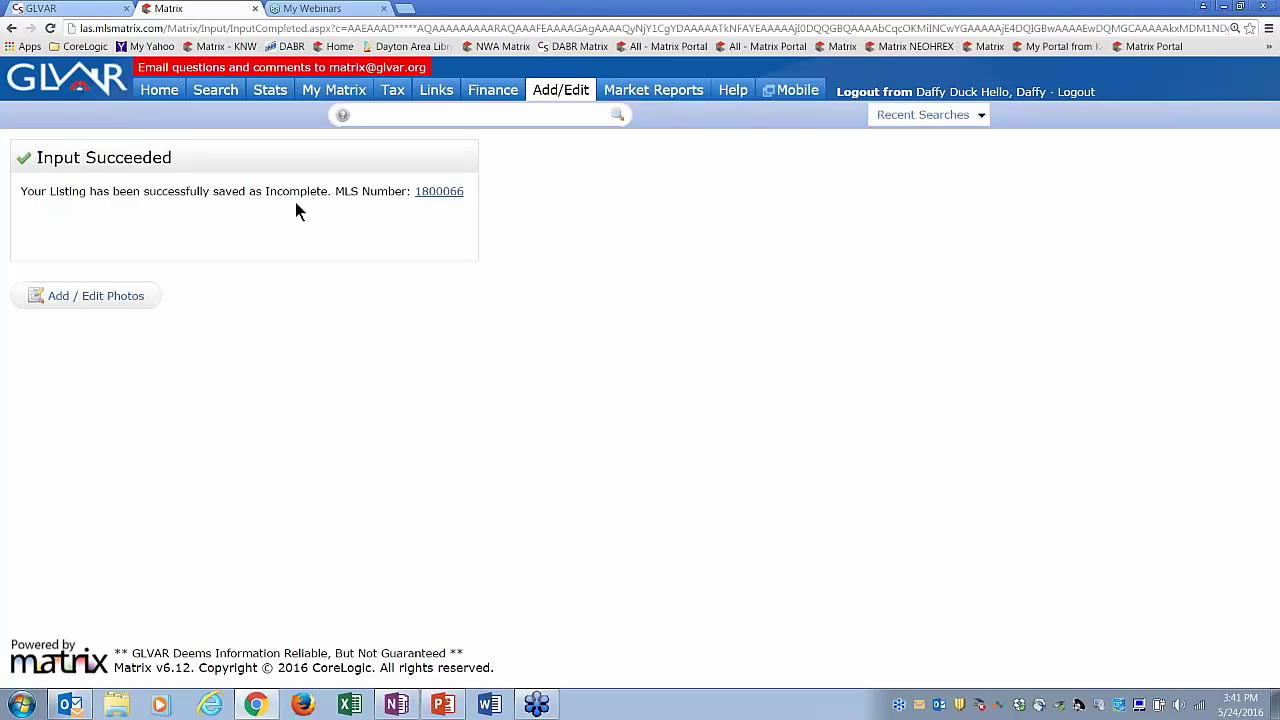
click(158, 90)
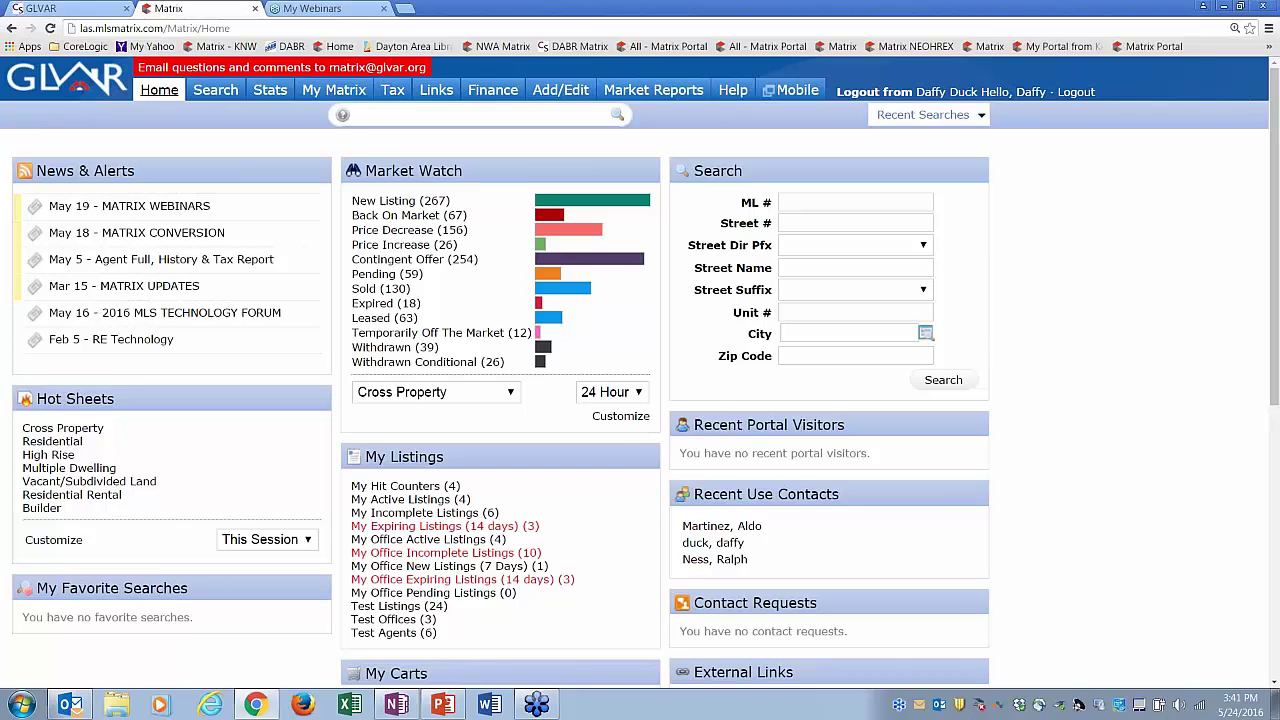
- Move My Listings above Market Watch, open an incomplete listing for editing, then return Home
drag(398, 458, 467, 234)
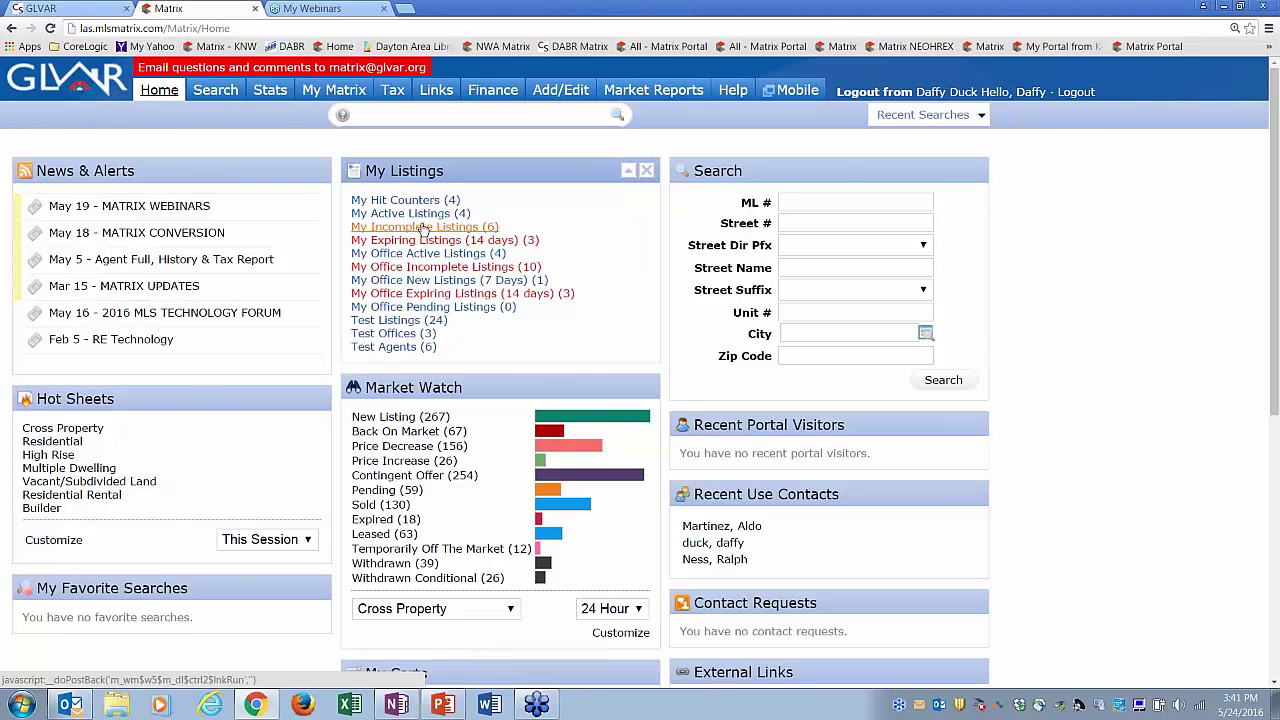
click(433, 229)
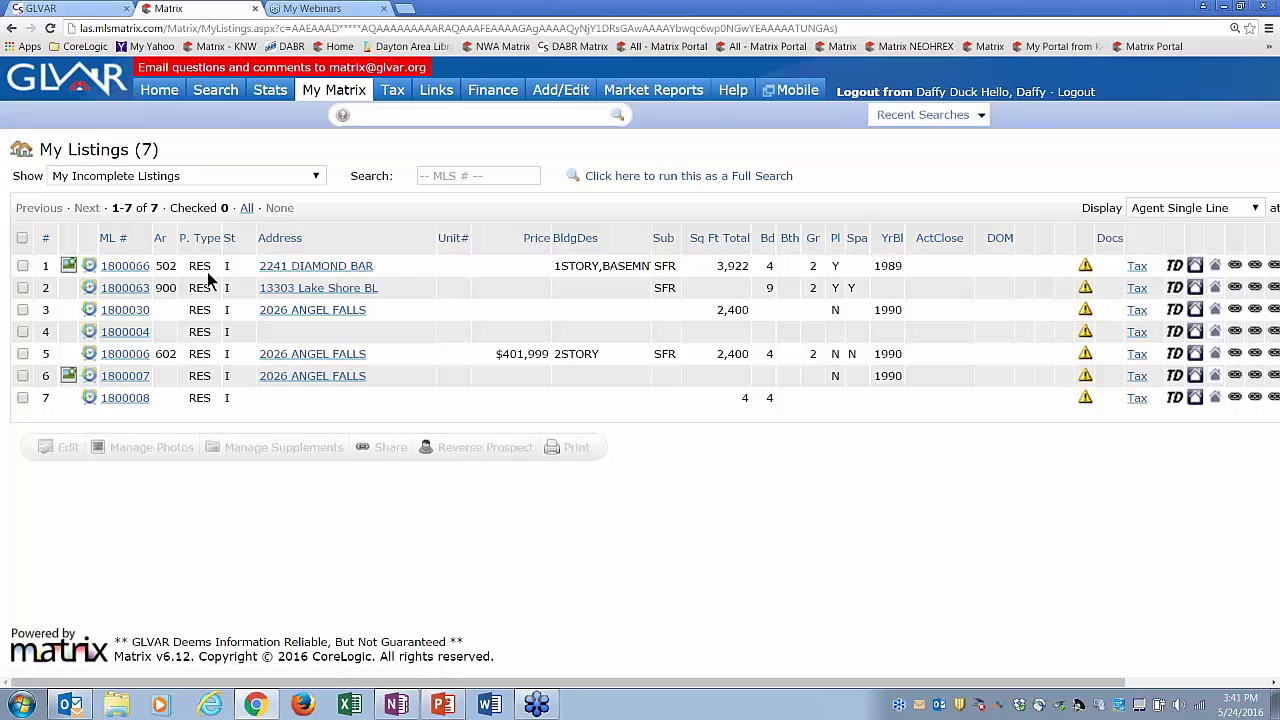
click(23, 266)
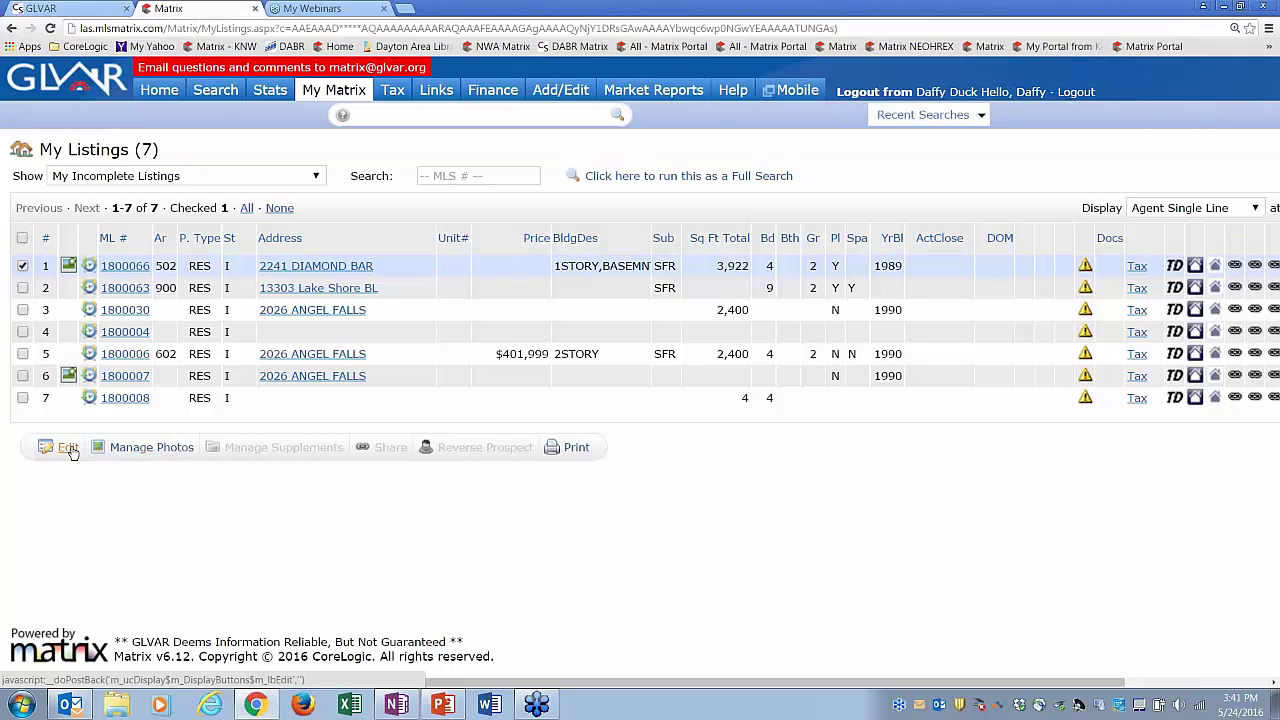
click(68, 448)
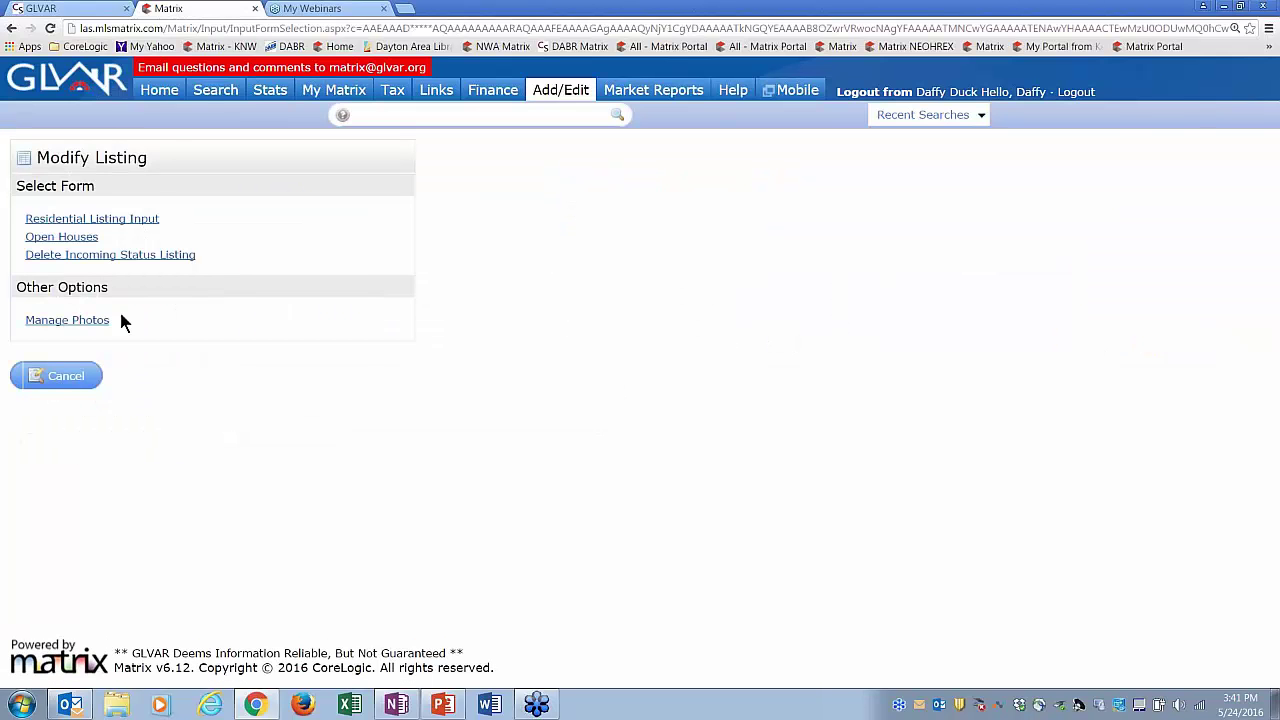
click(158, 95)
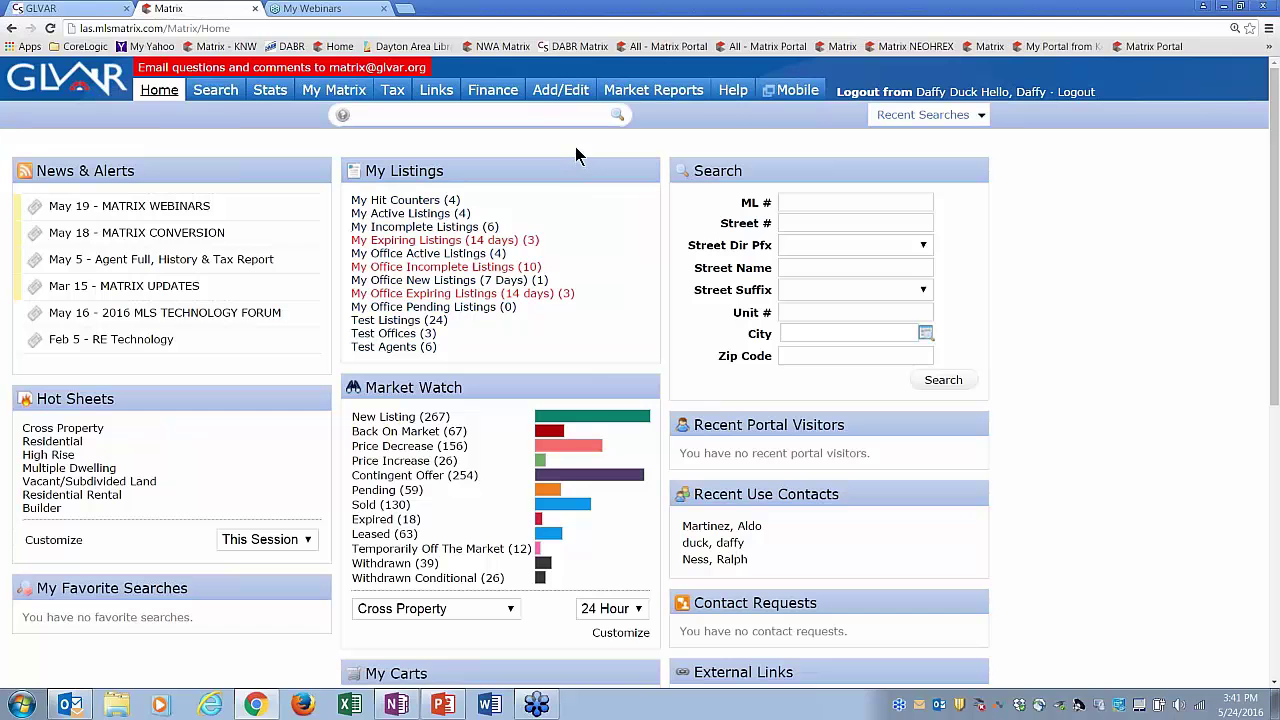
- On the Add/Edit page, pick the agent with 11 listings for Quick Modify and list their listings
click(576, 91)
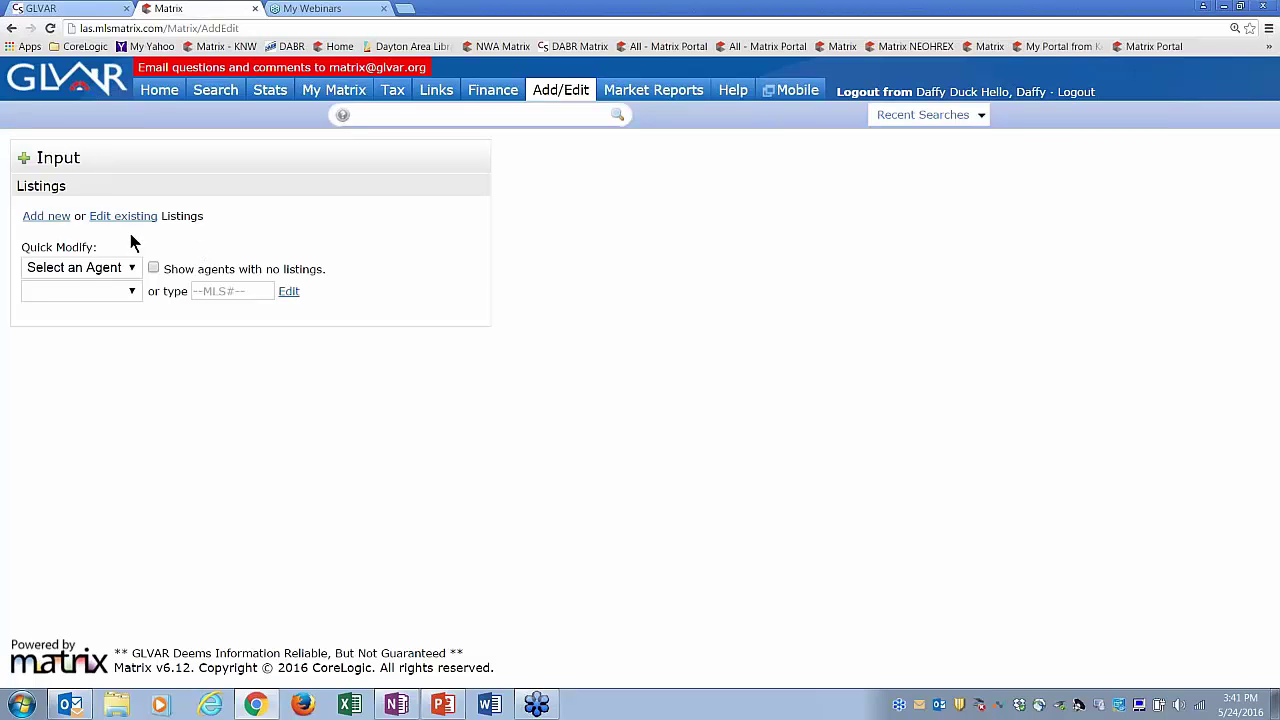
click(92, 270)
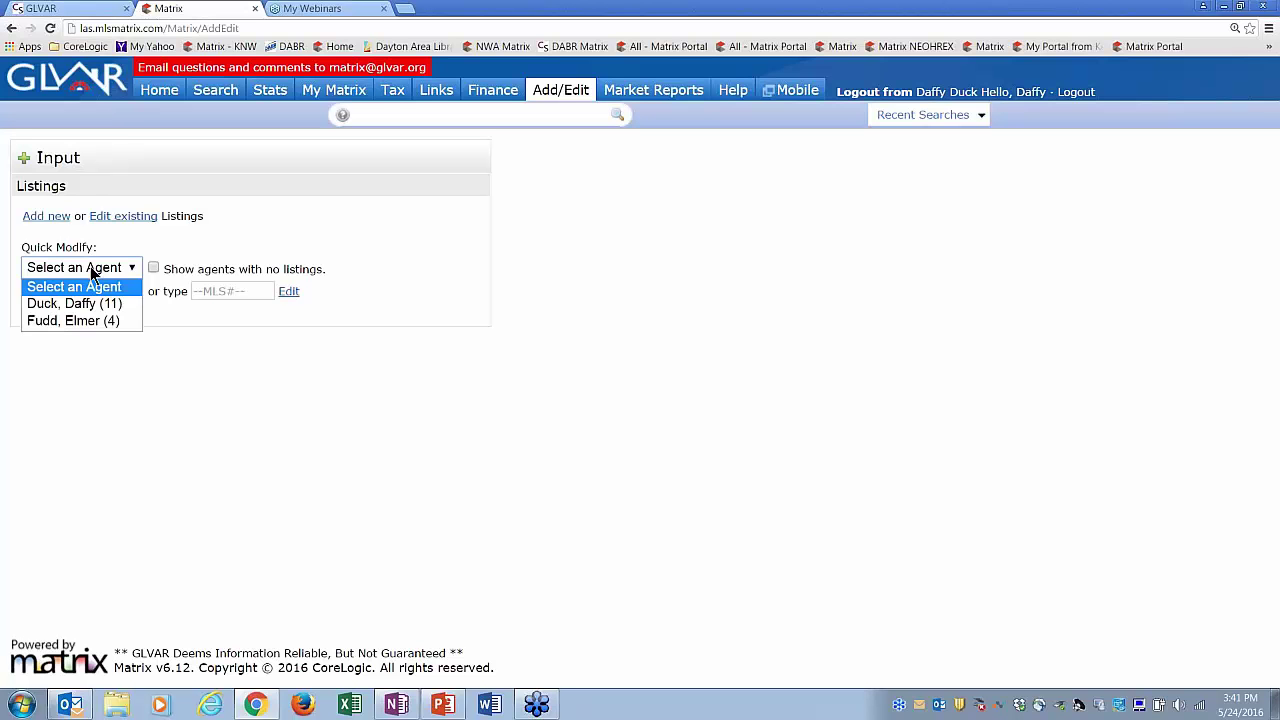
click(141, 245)
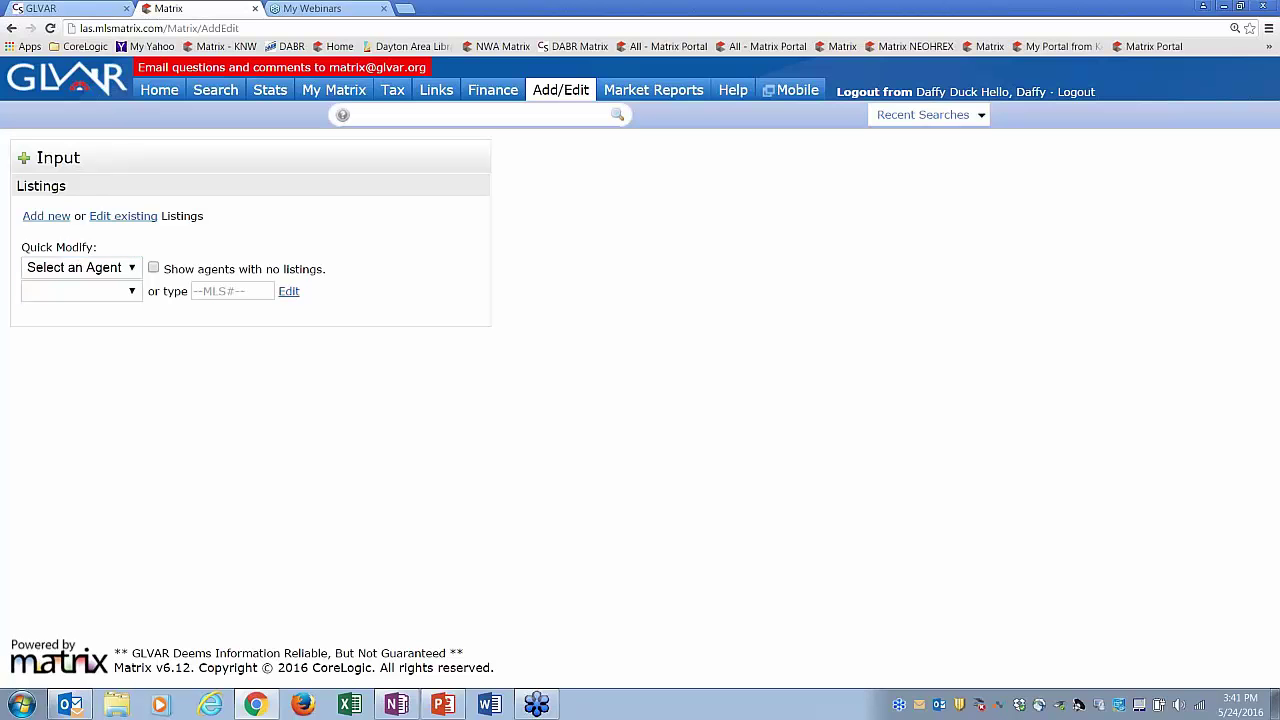
click(129, 270)
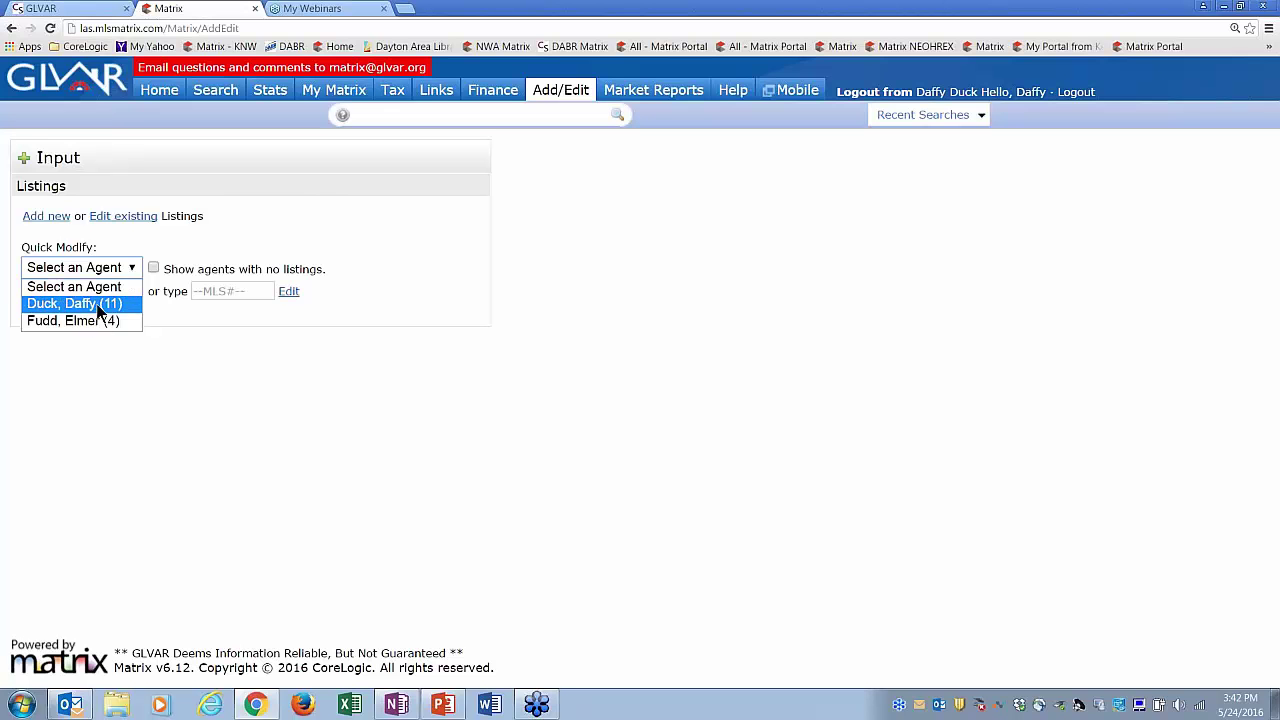
click(97, 305)
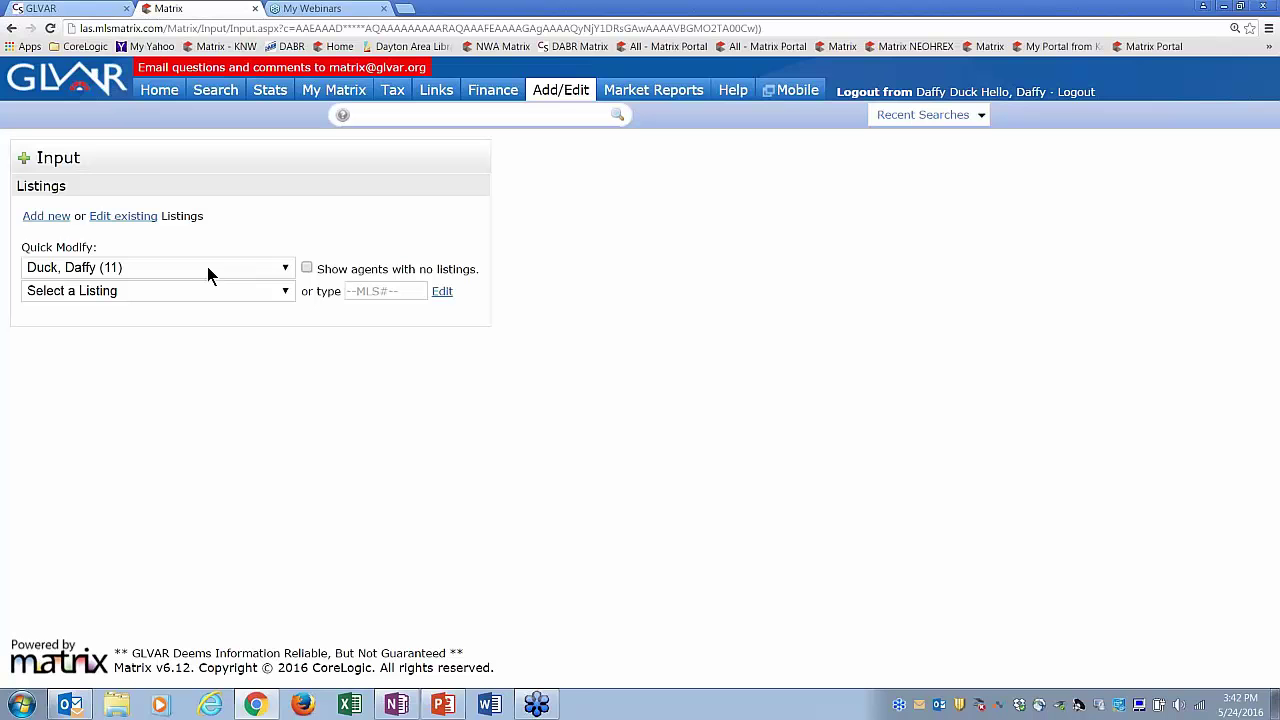
click(286, 296)
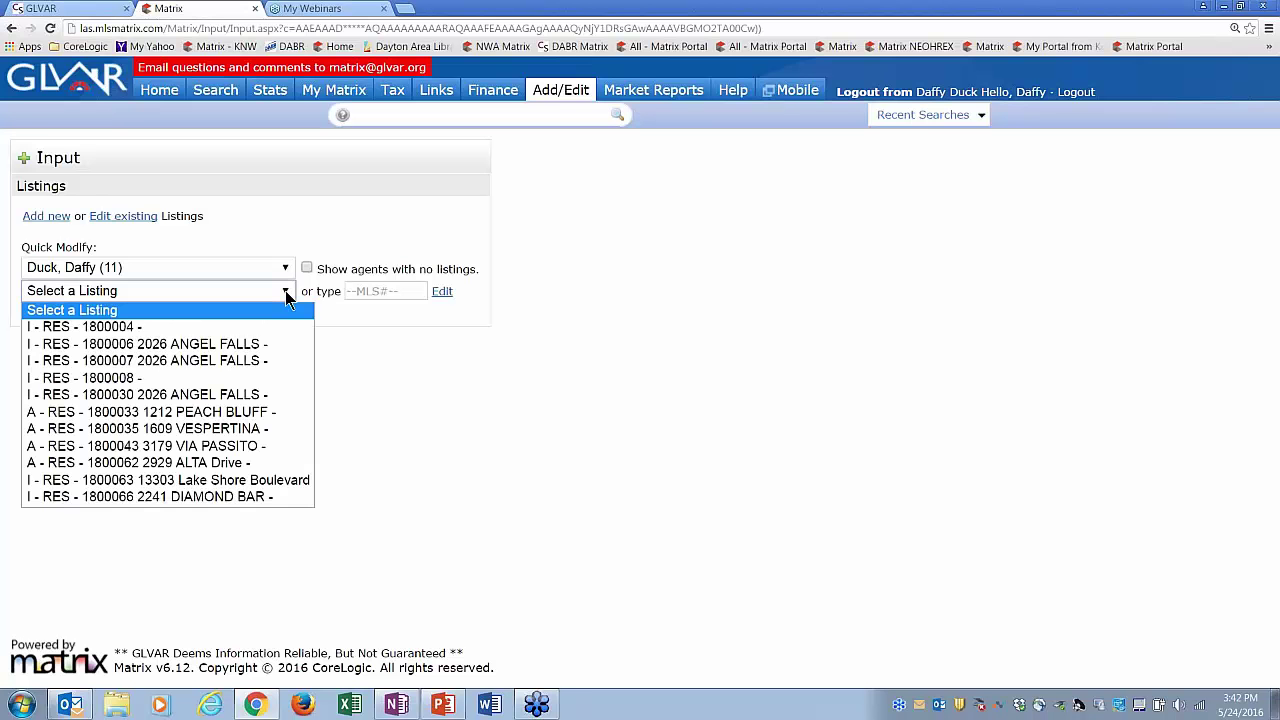
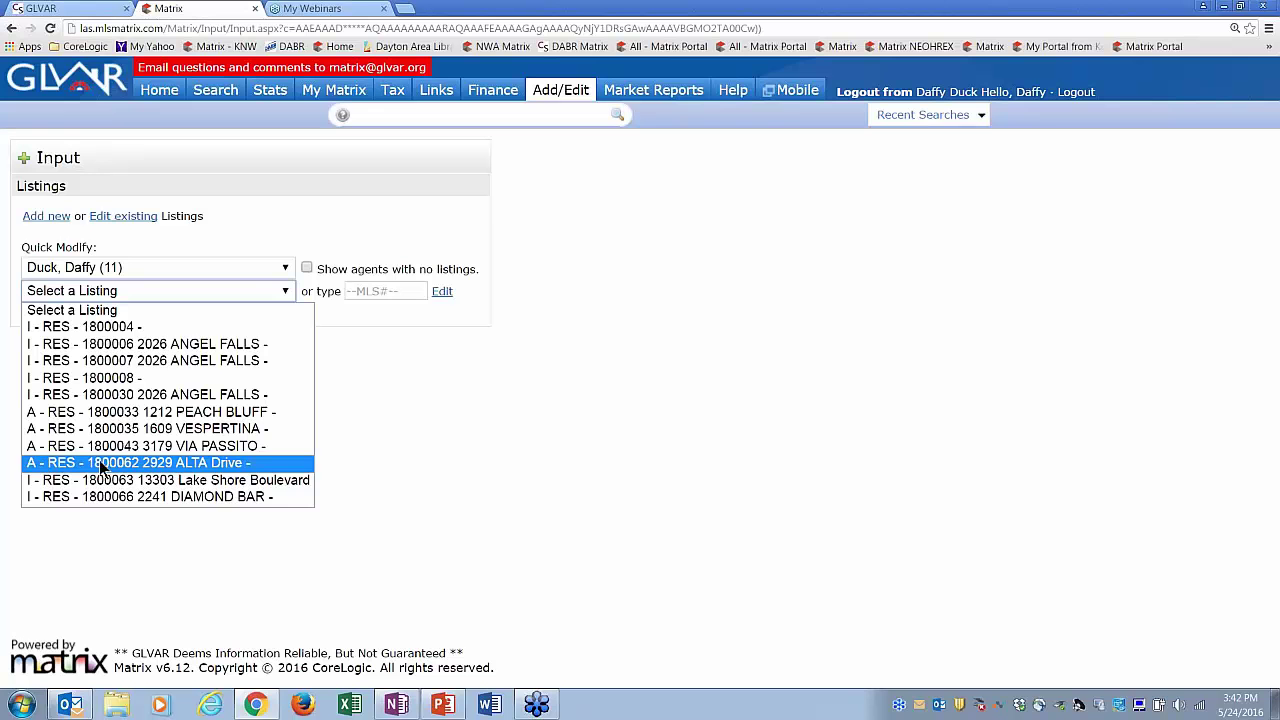
click(186, 497)
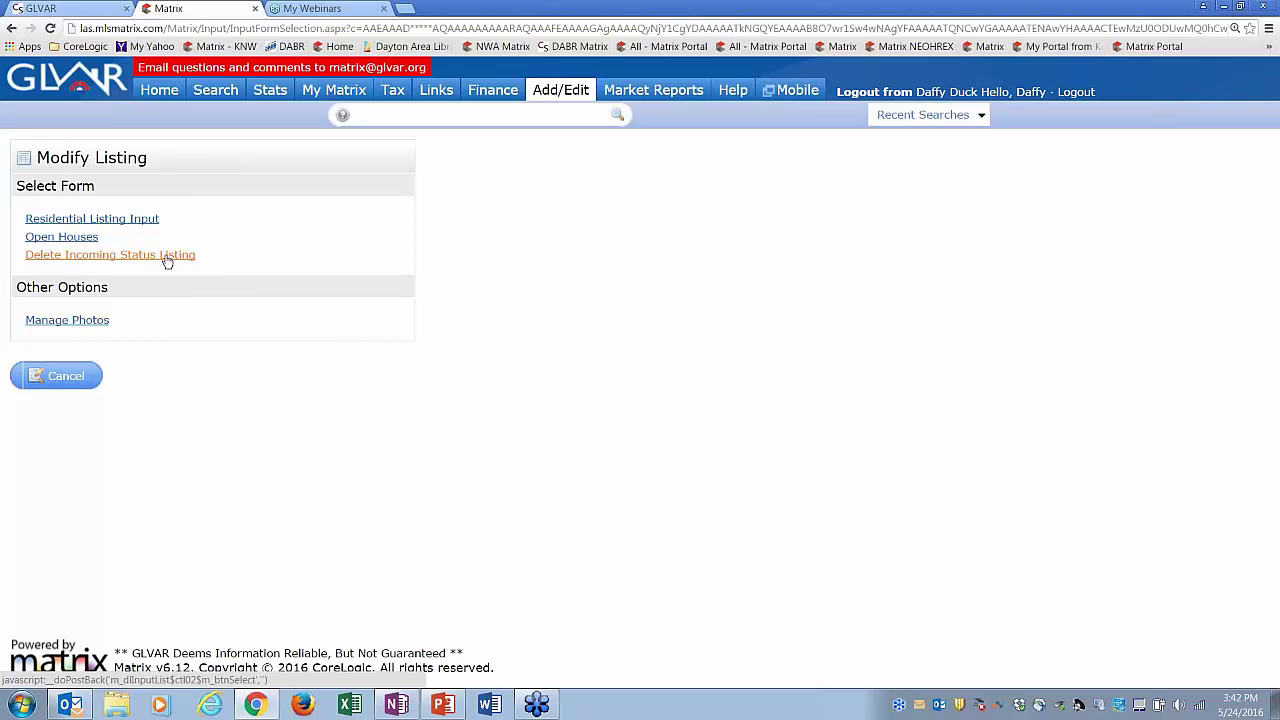
click(167, 257)
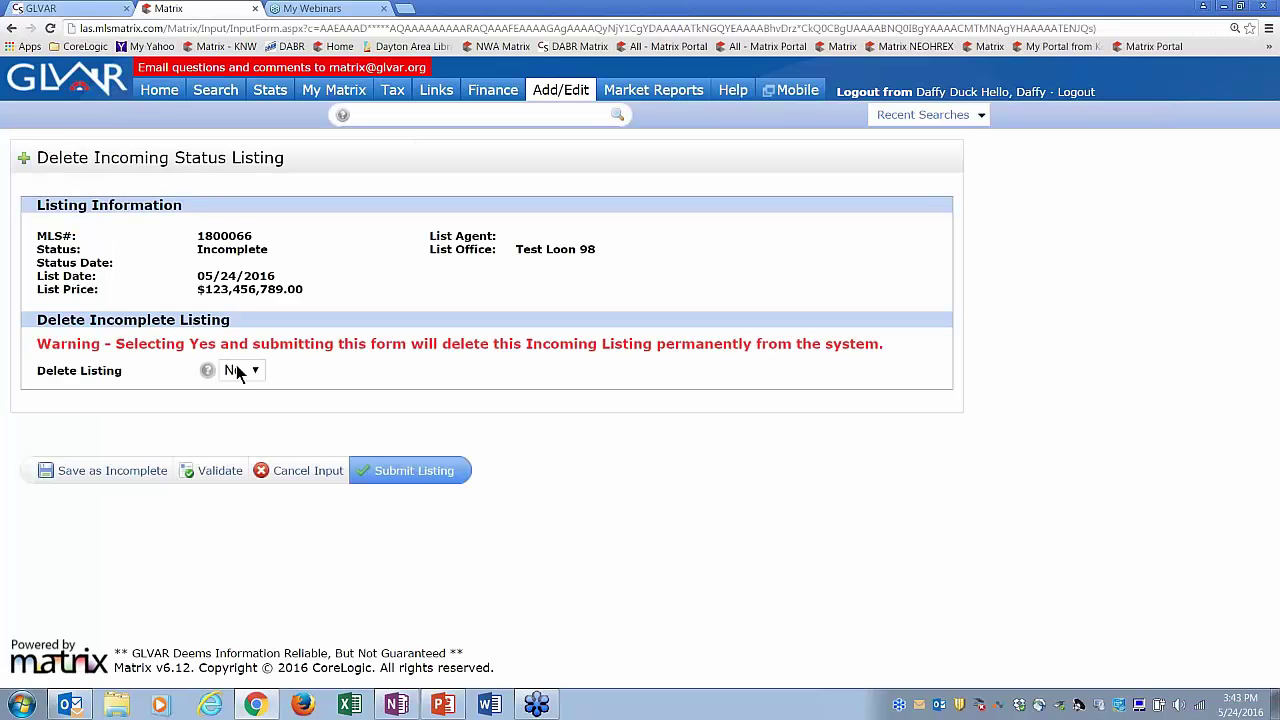
click(251, 373)
click(237, 406)
click(11, 28)
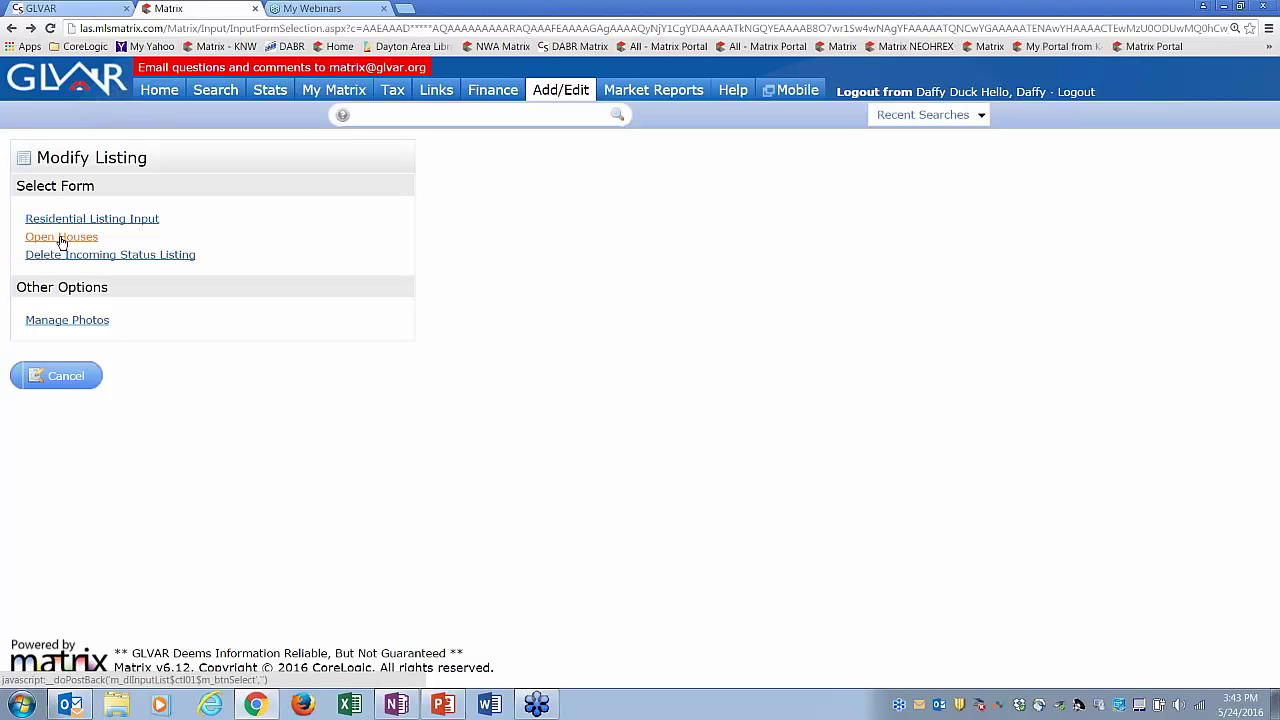
- View listing 1800066's Residential Listing Input on Features, then return Home without submitting
click(128, 220)
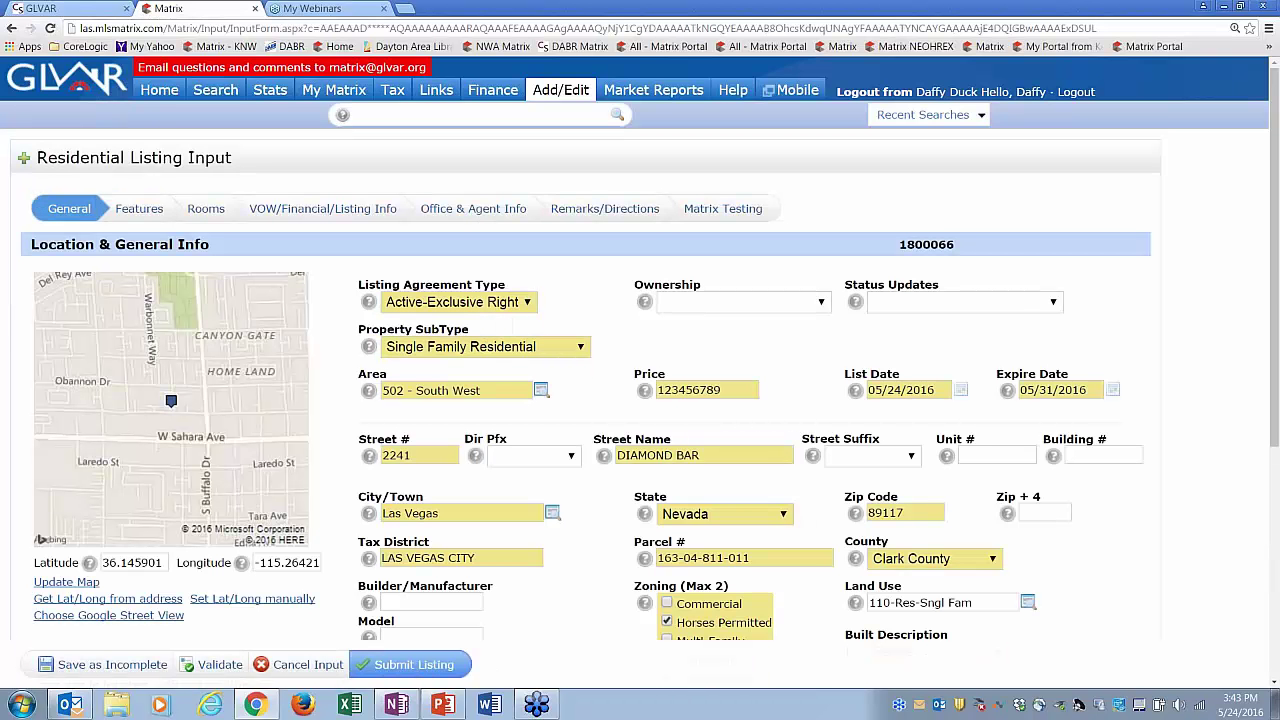
click(146, 210)
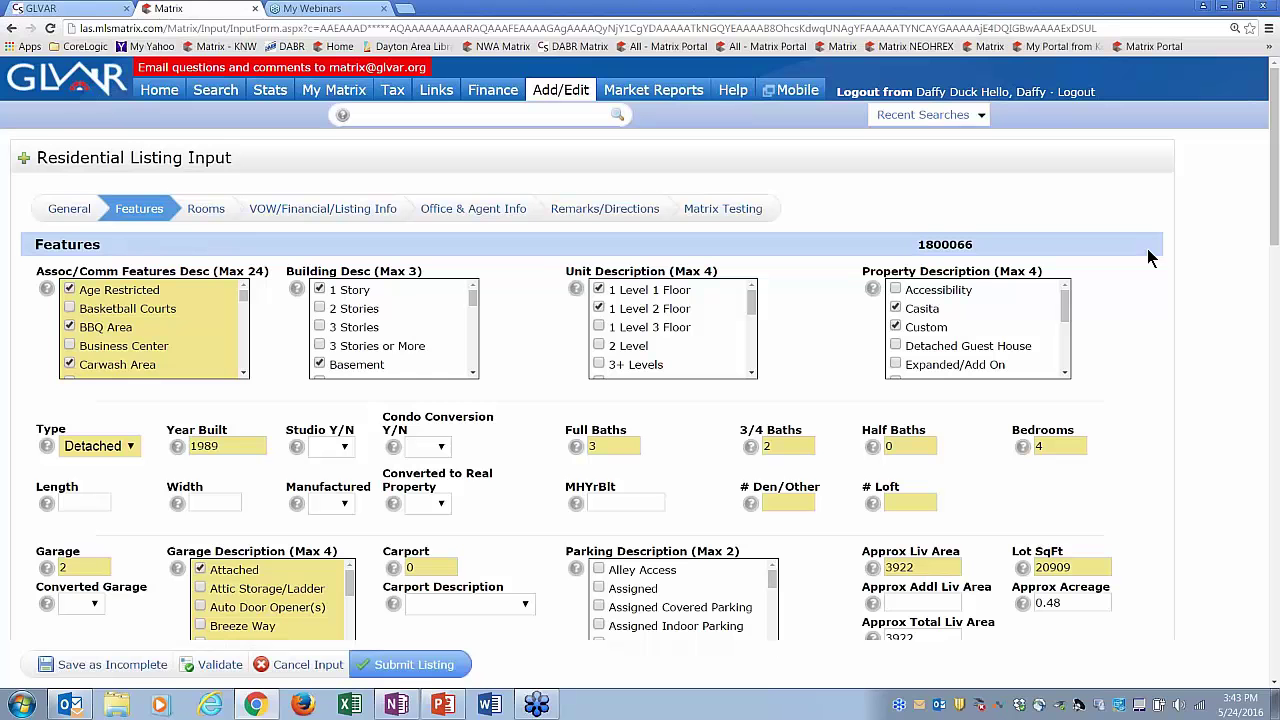
click(430, 668)
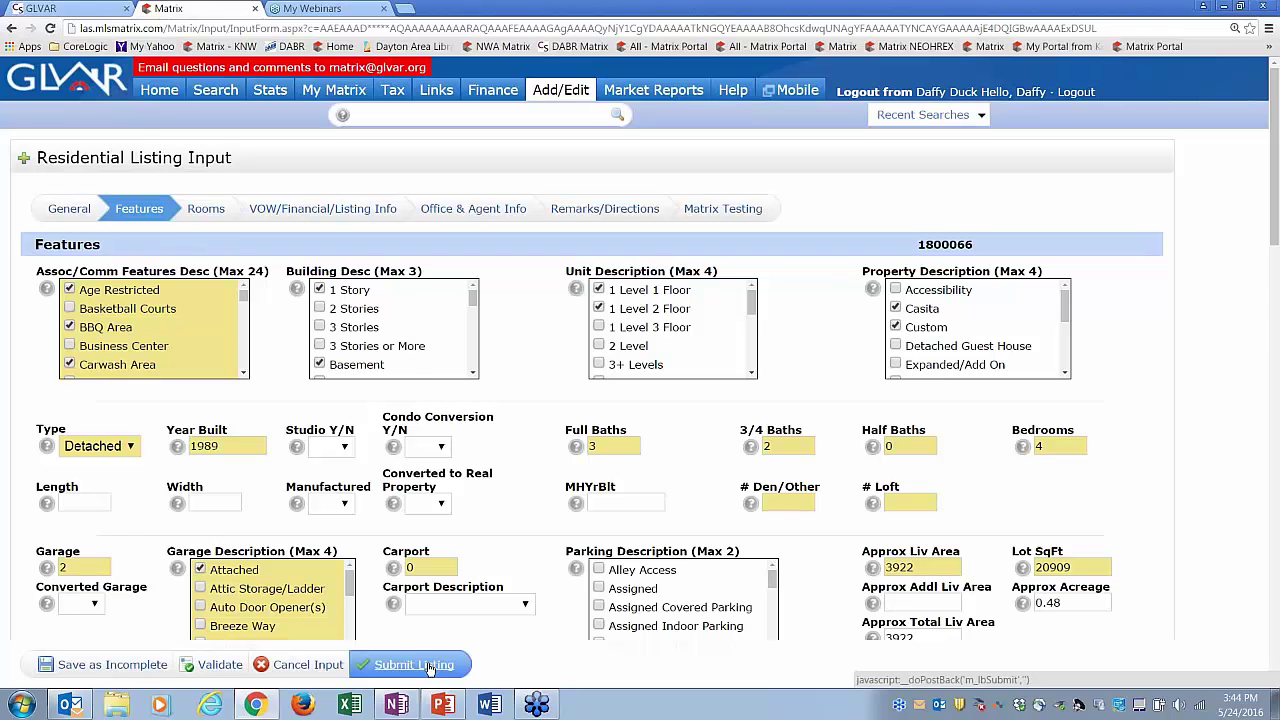
click(160, 92)
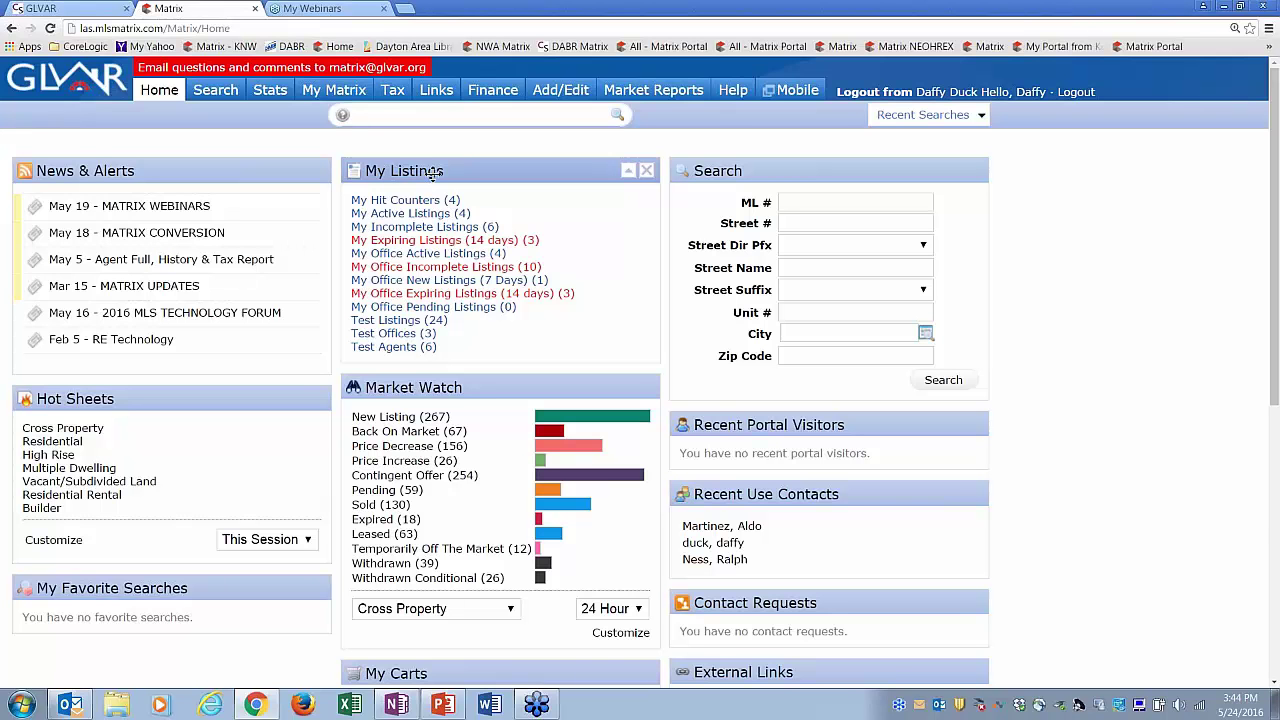
click(425, 214)
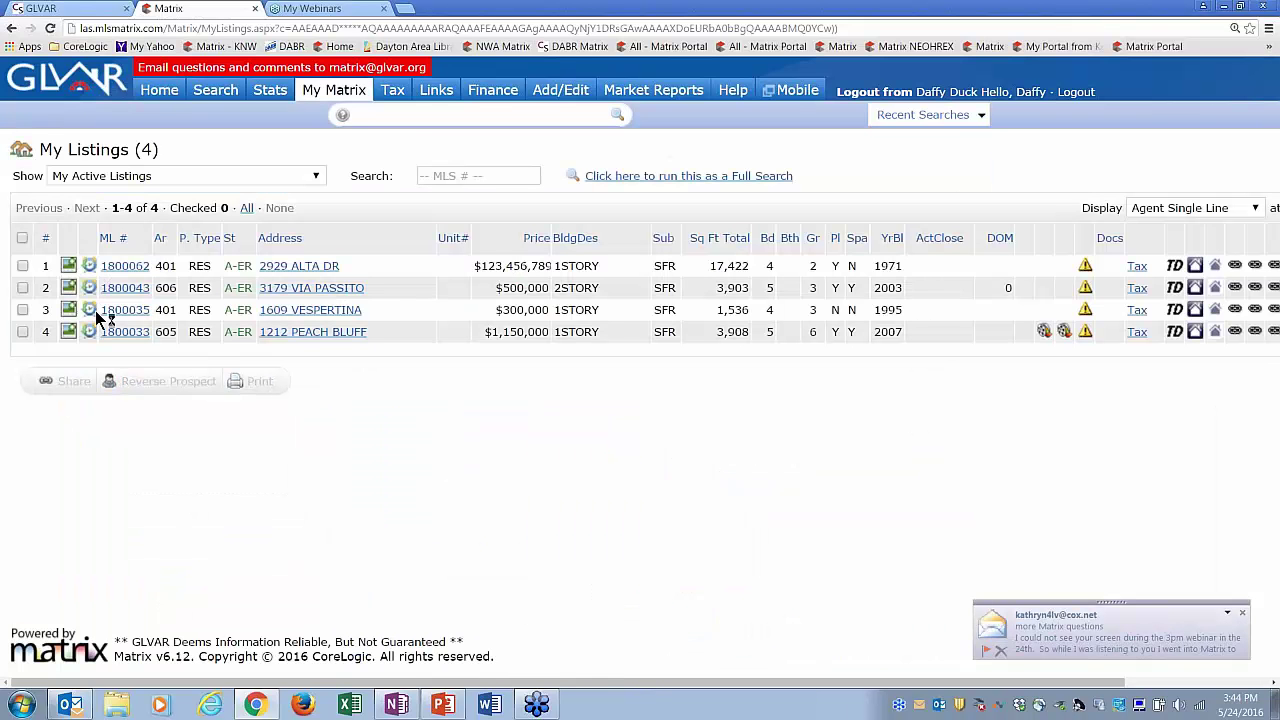
click(22, 288)
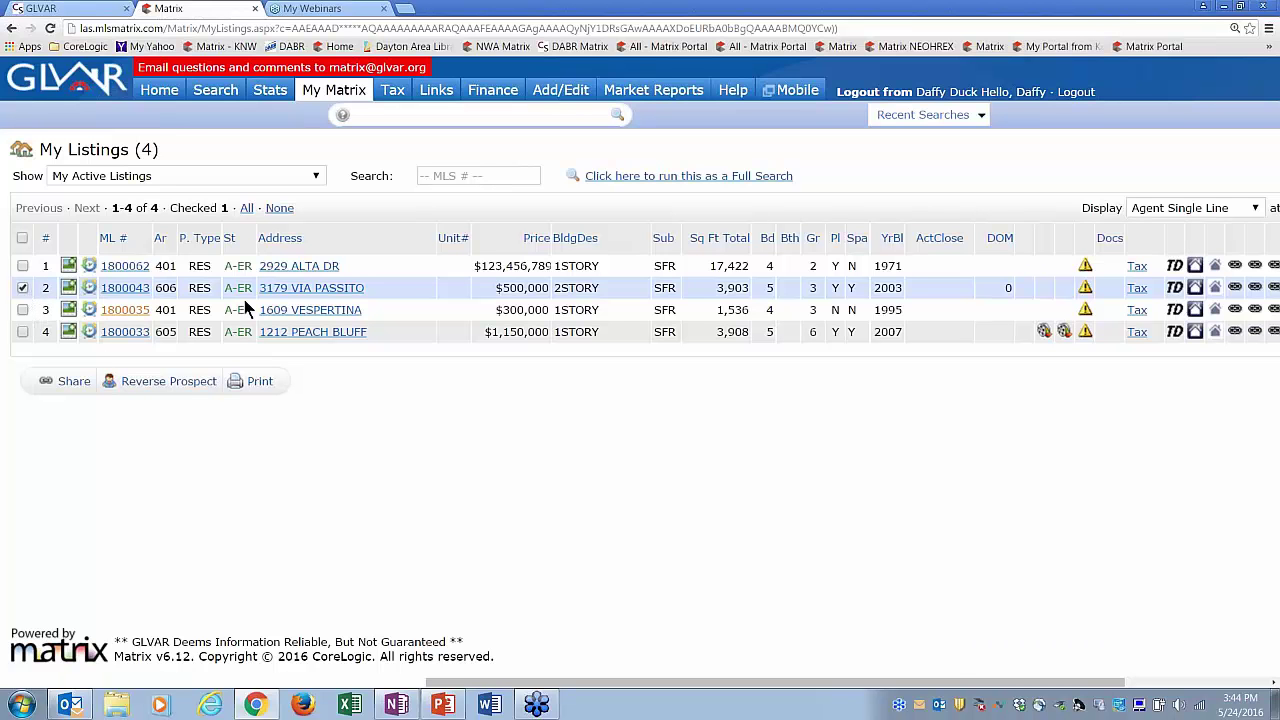
click(110, 180)
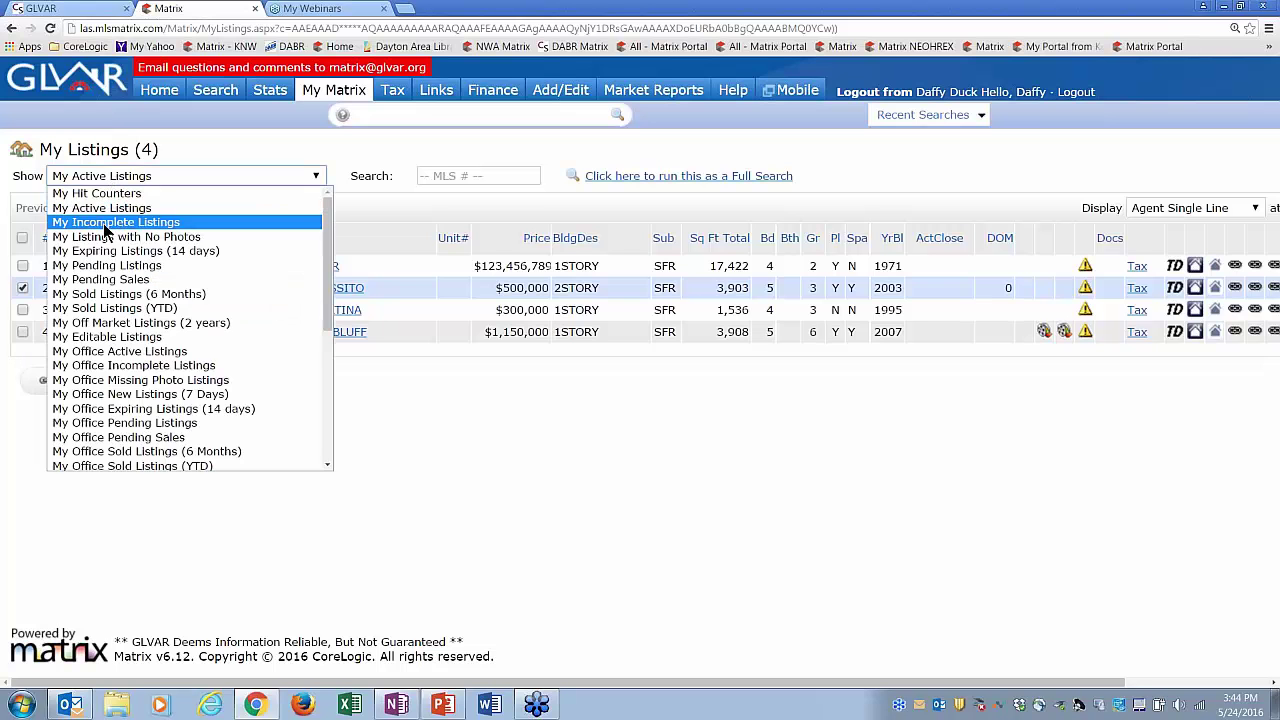
click(105, 222)
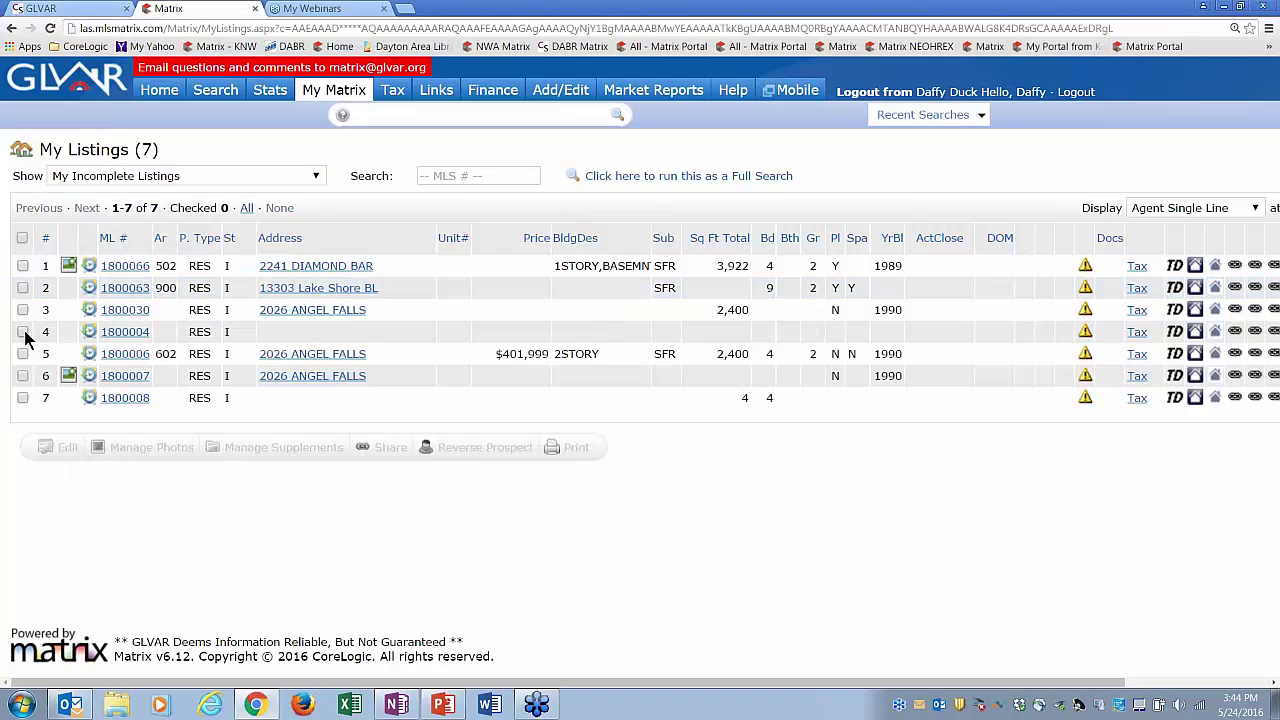
click(23, 332)
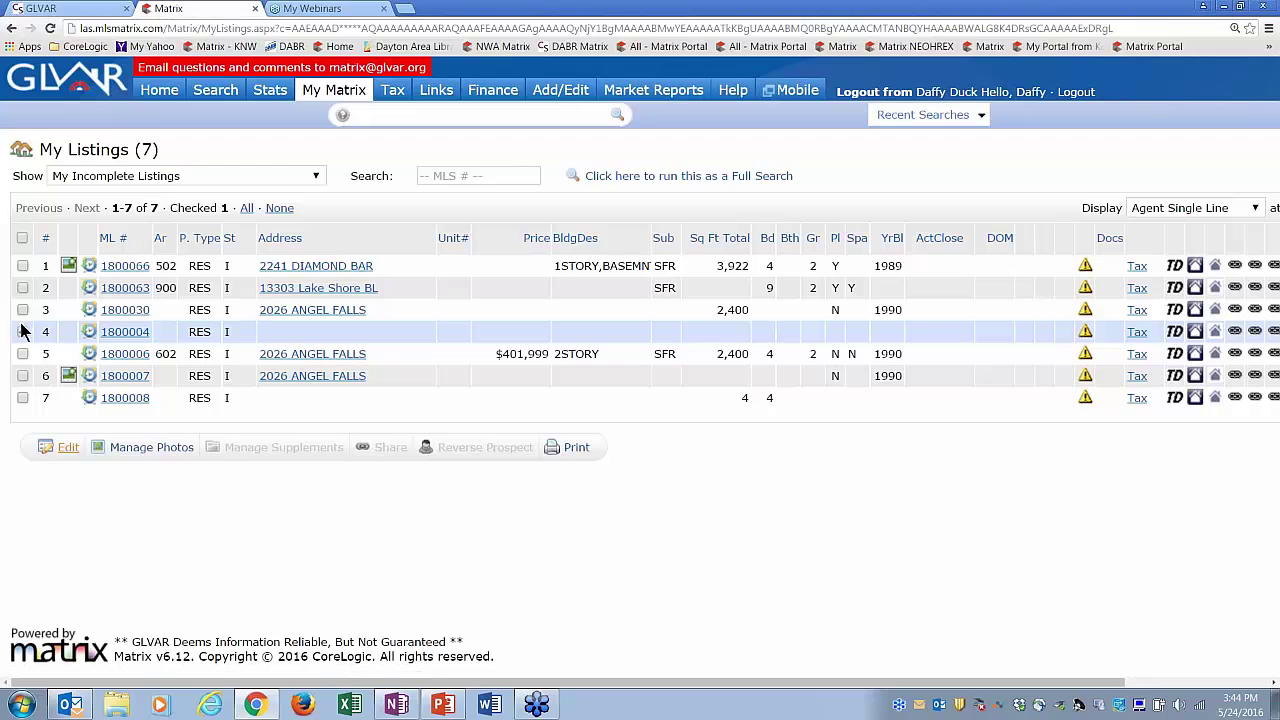
click(23, 332)
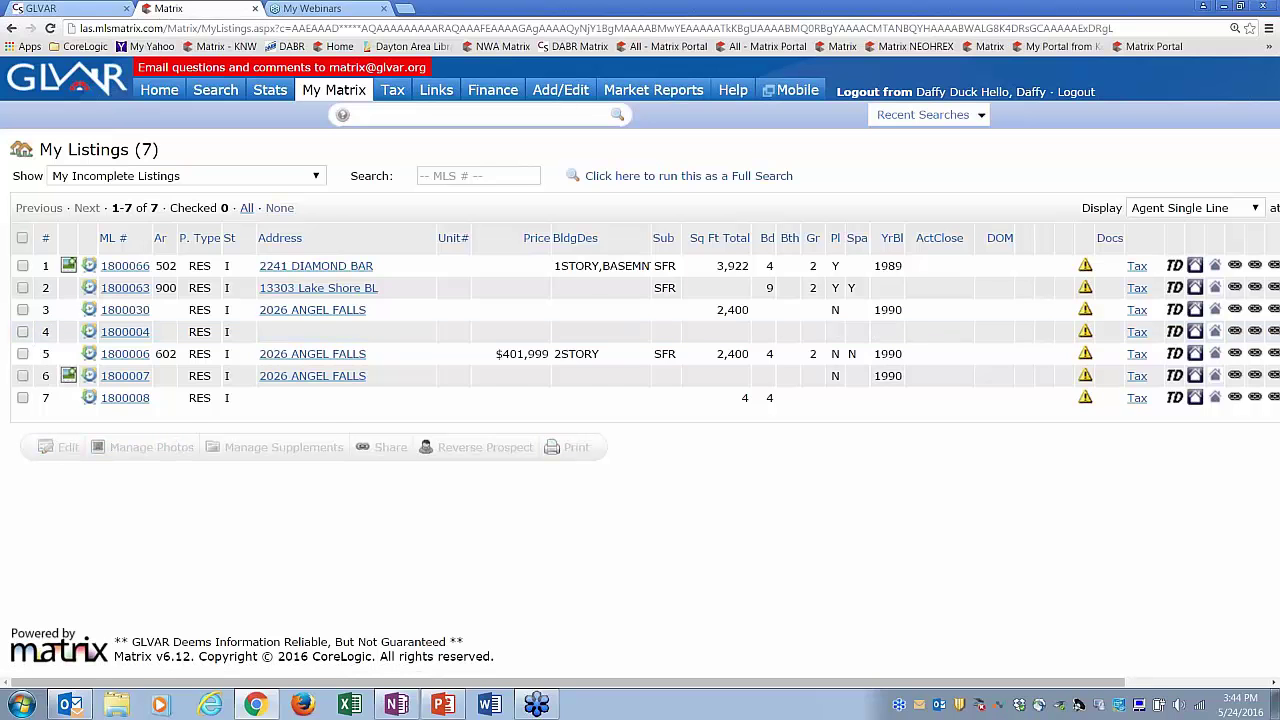
click(128, 178)
click(110, 208)
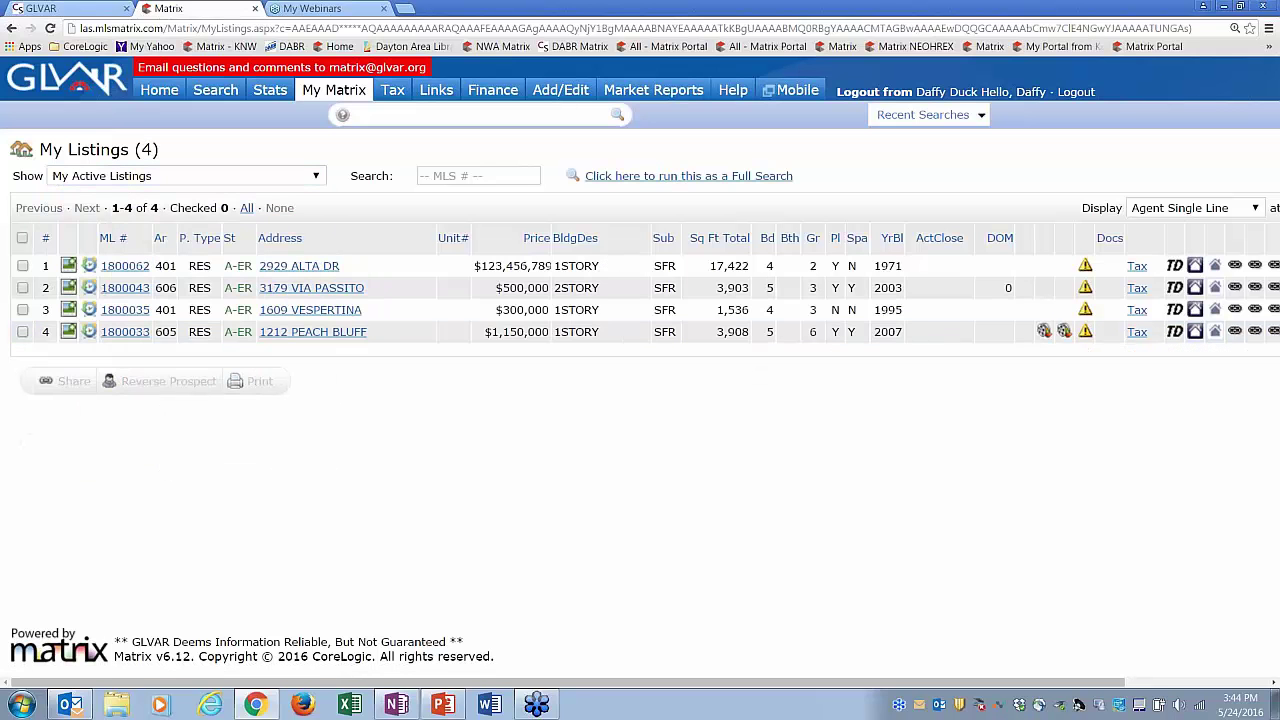
click(159, 91)
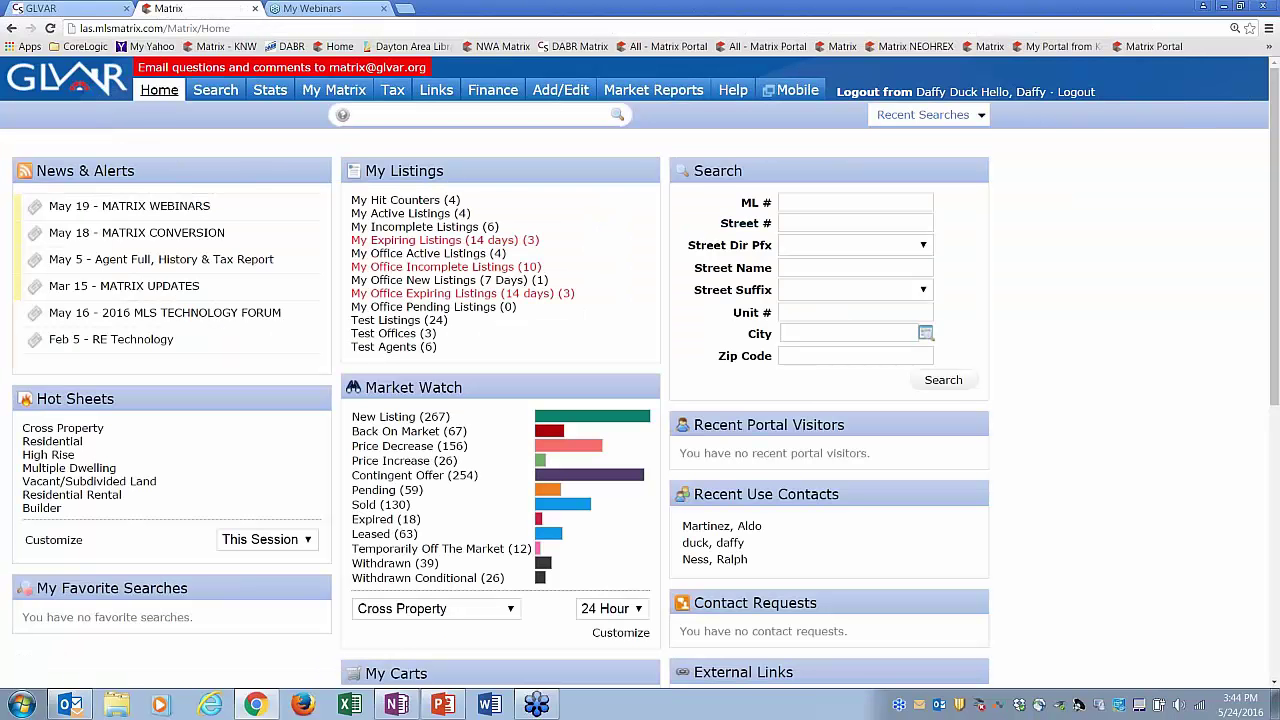
click(566, 90)
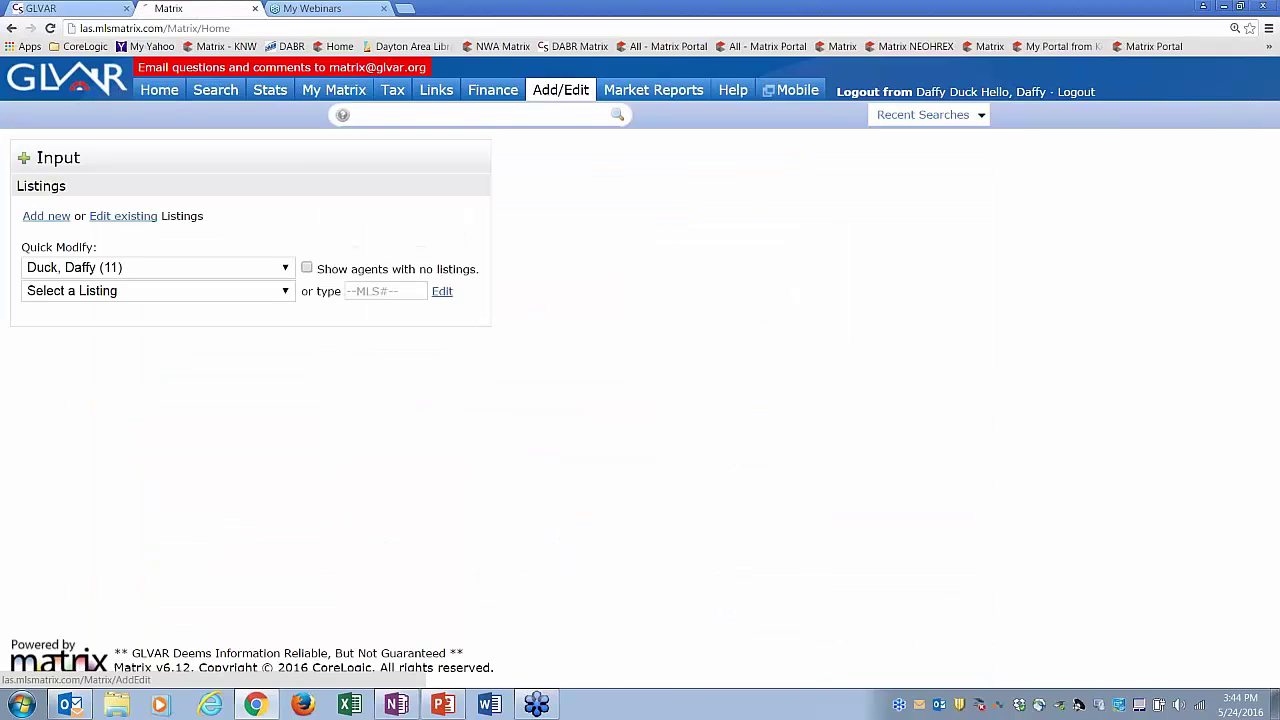
click(110, 270)
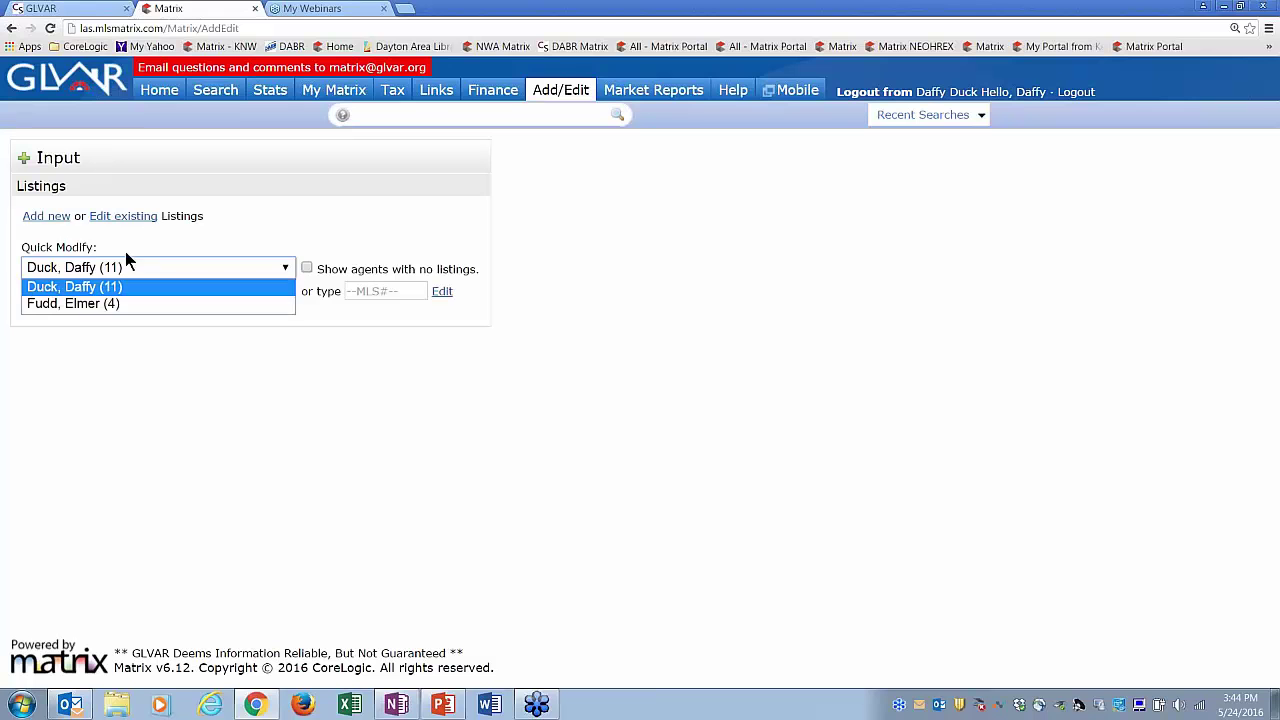
key(Return)
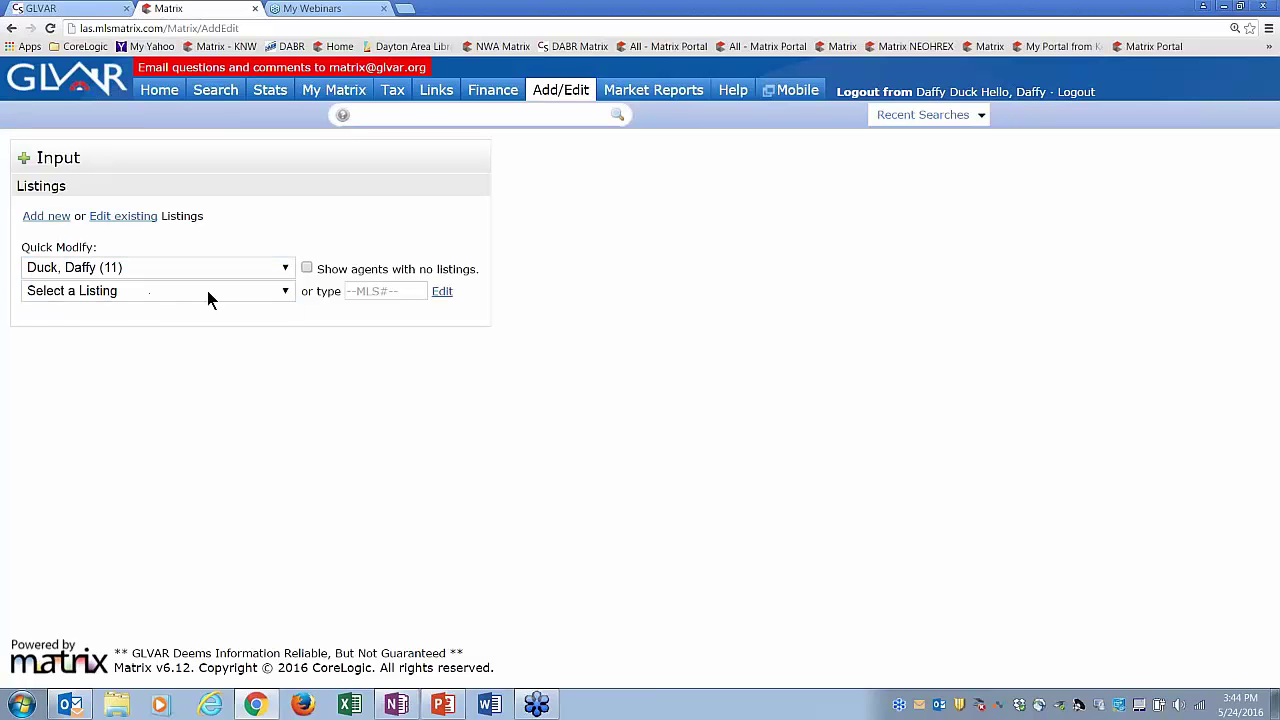
click(285, 292)
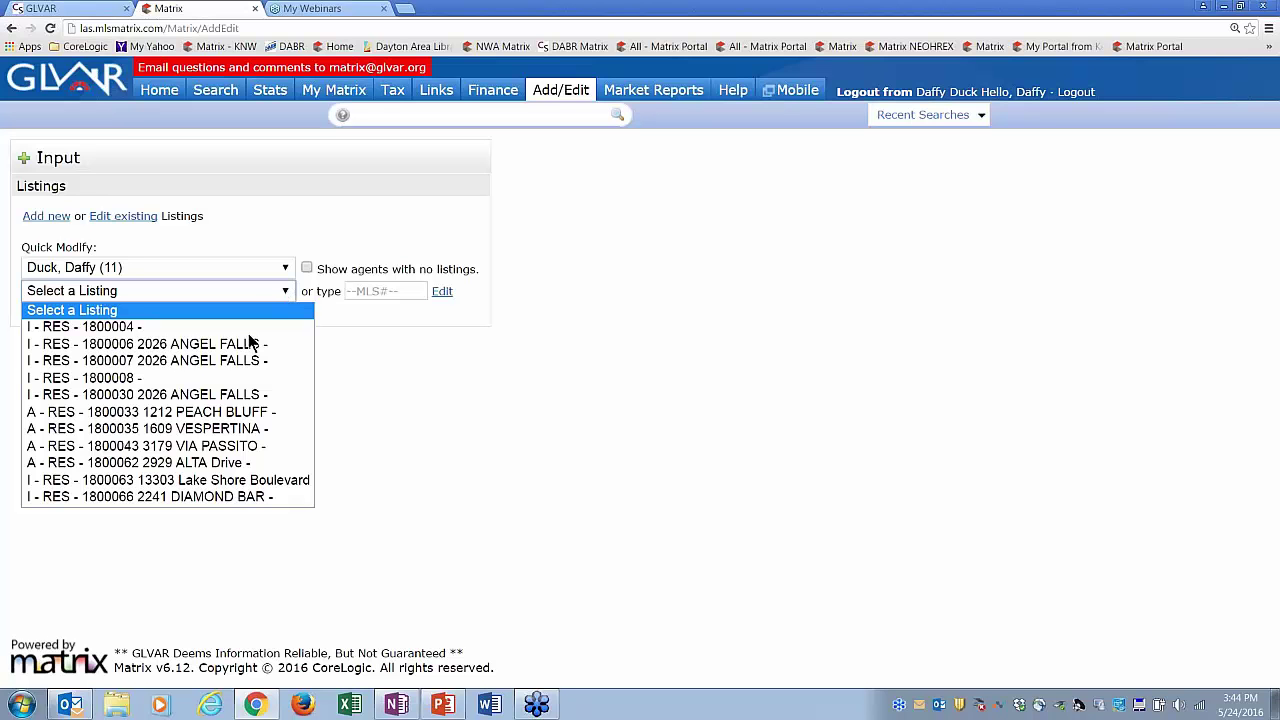
click(222, 463)
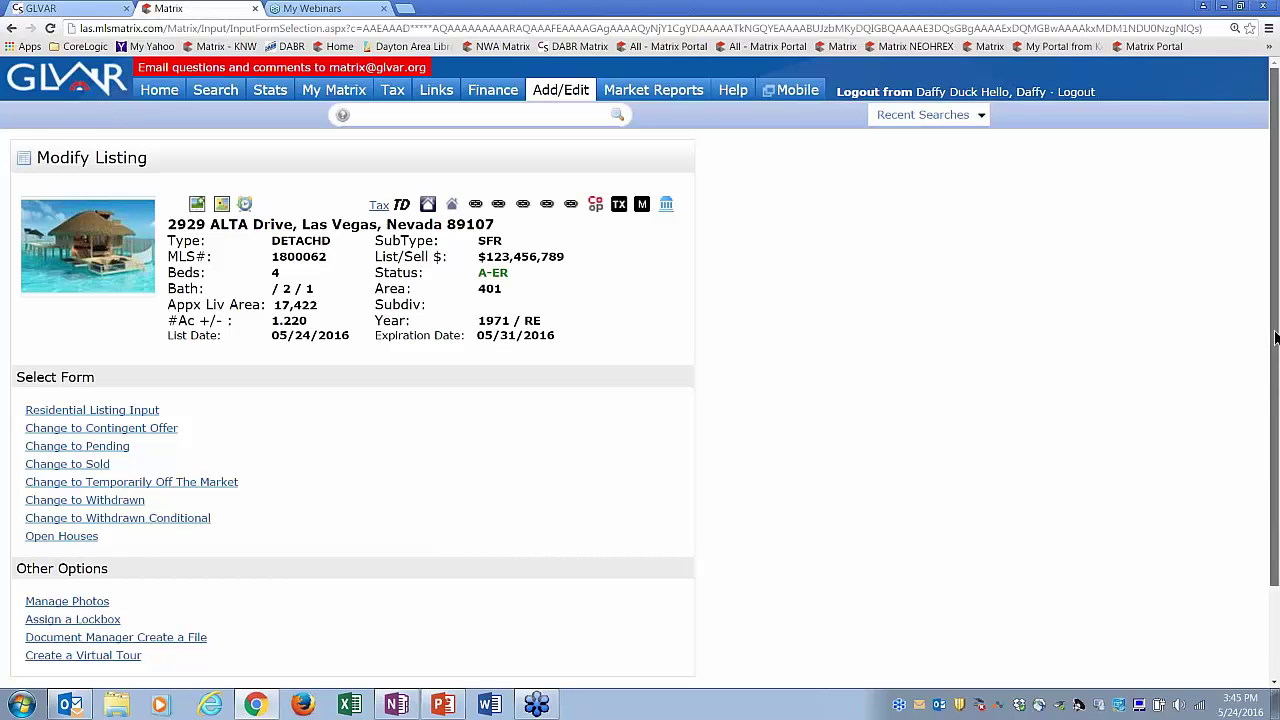
- Scroll to Other Options and go to Manage Photos for listing 1800062
drag(1277, 338, 1277, 409)
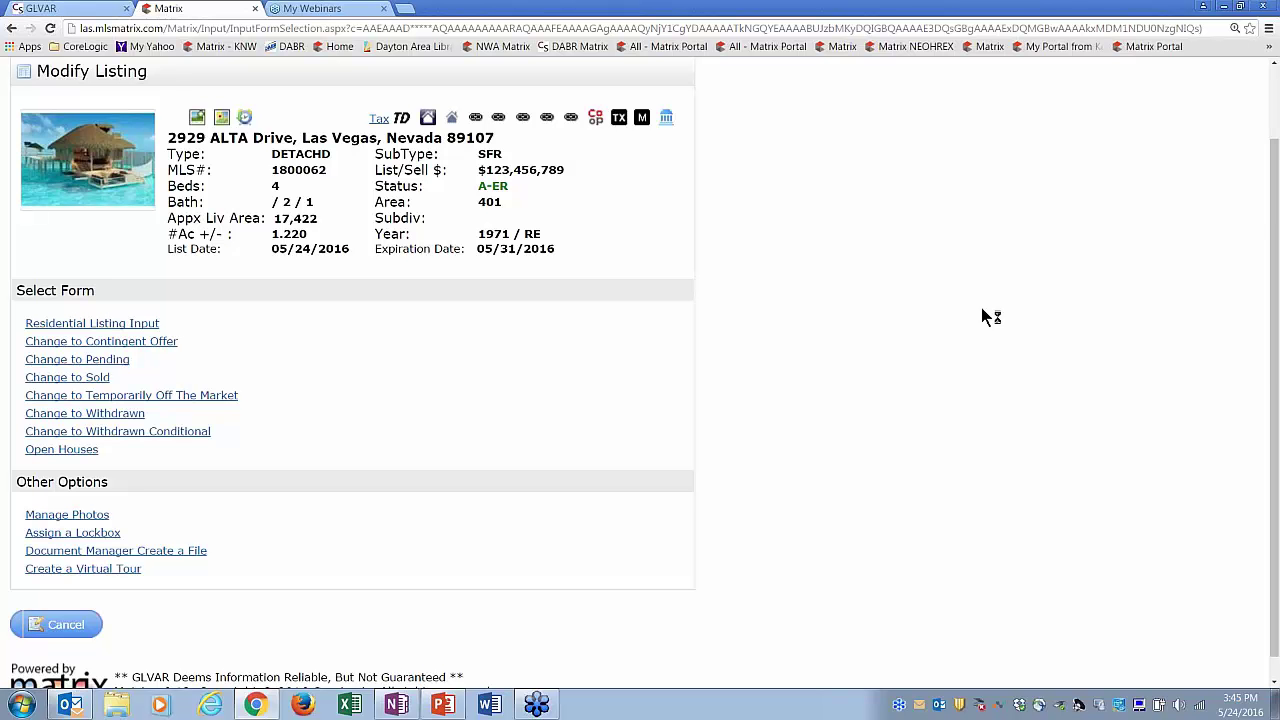
mouse_move(1275, 387)
mouse_down()
mouse_move(1275, 345)
mouse_move(1275, 362)
mouse_up()
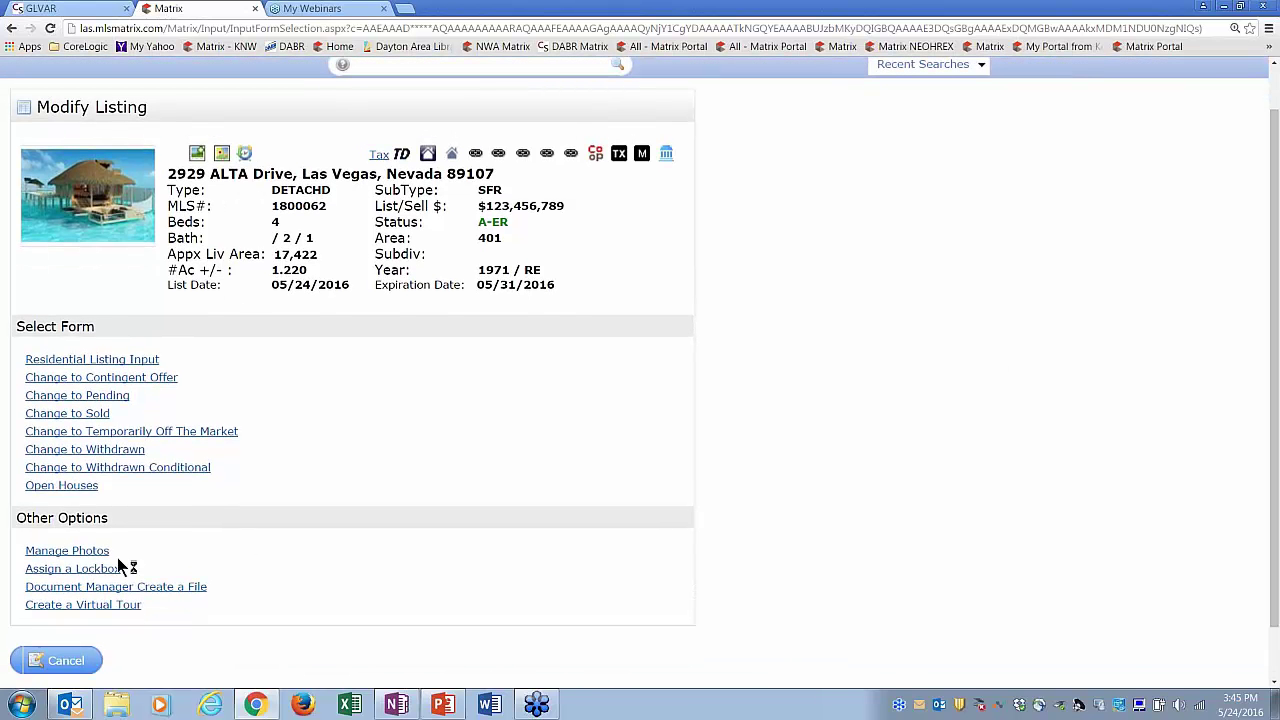
click(86, 556)
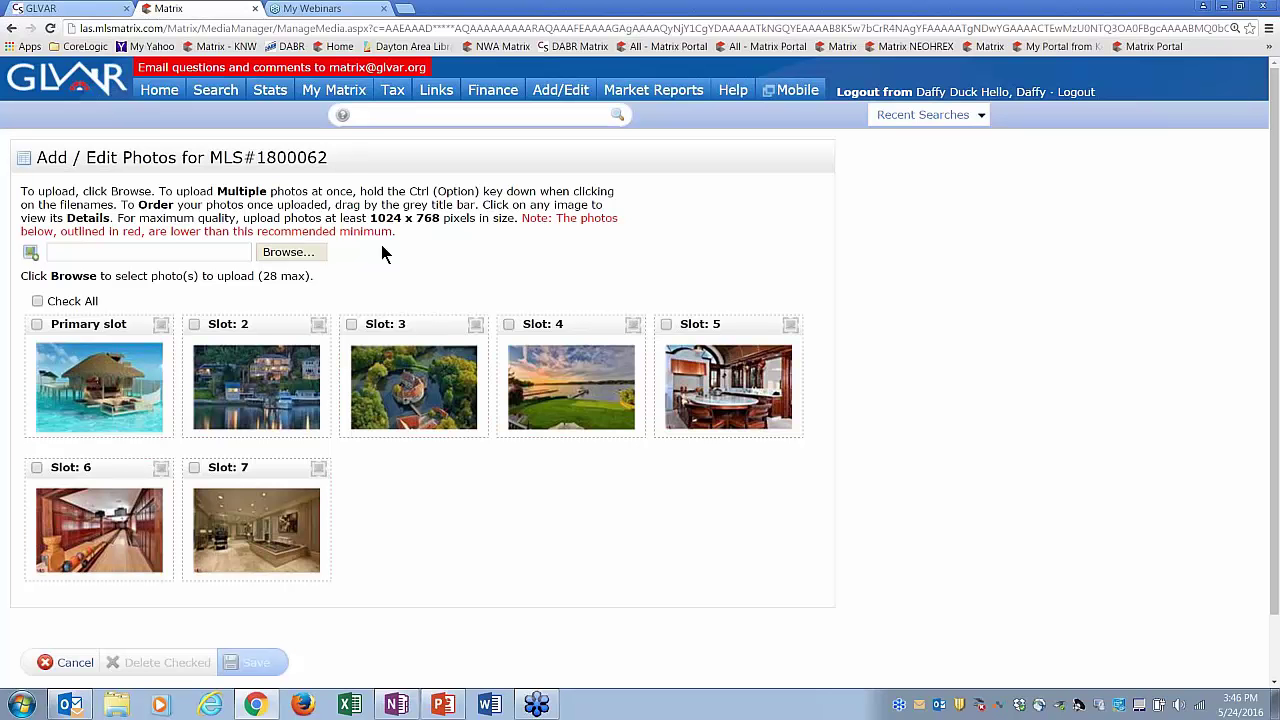
- Tick the Primary, Slot 2 and Slot 3 photos, then cancel and discard the changes
click(37, 324)
click(195, 325)
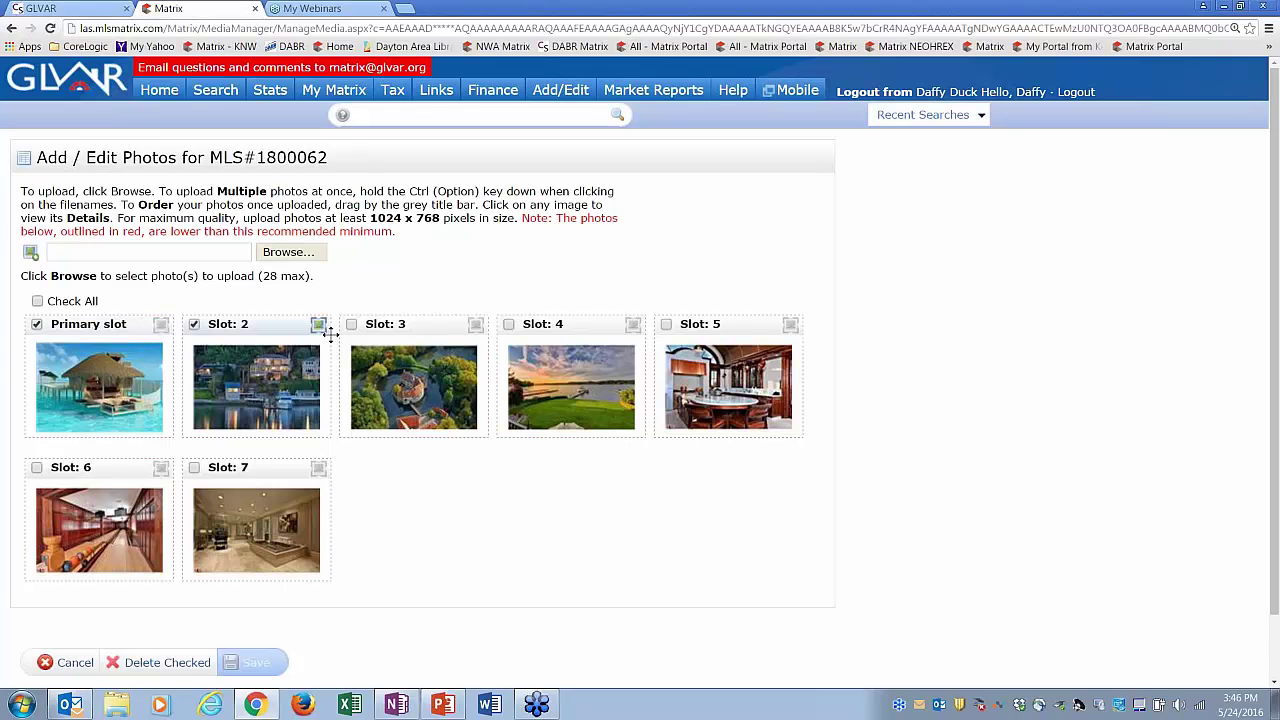
click(351, 325)
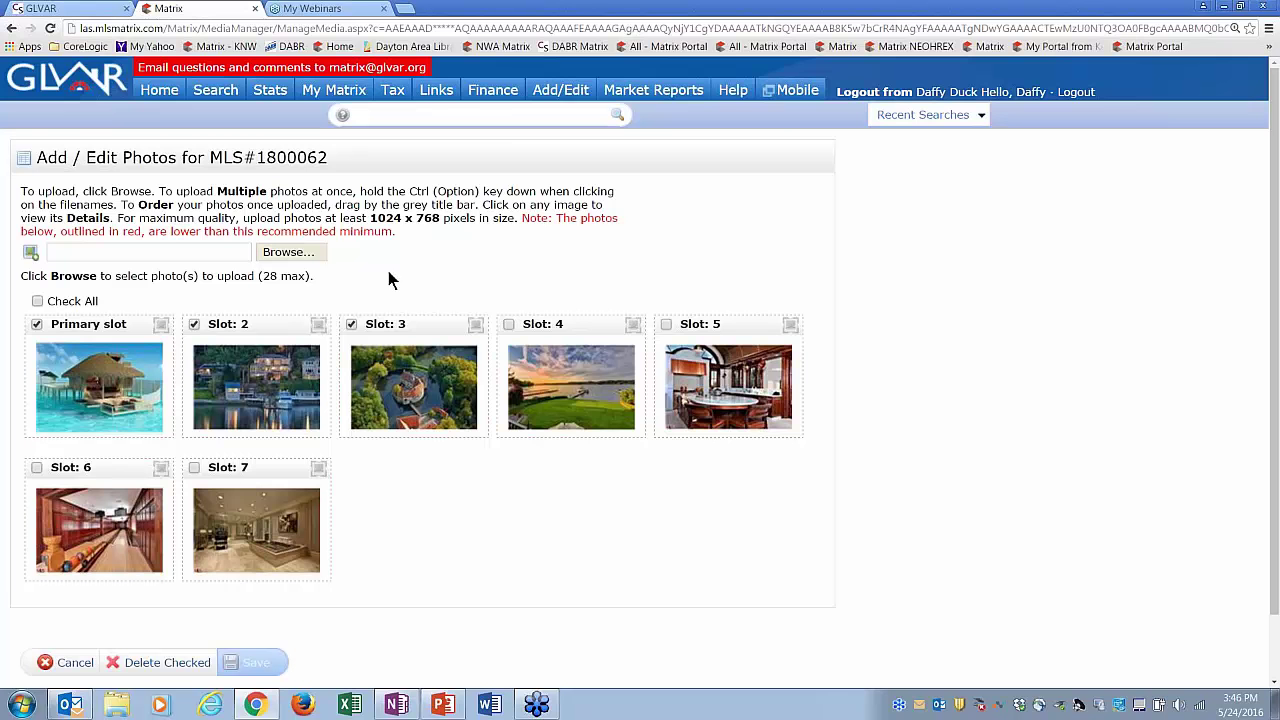
click(72, 662)
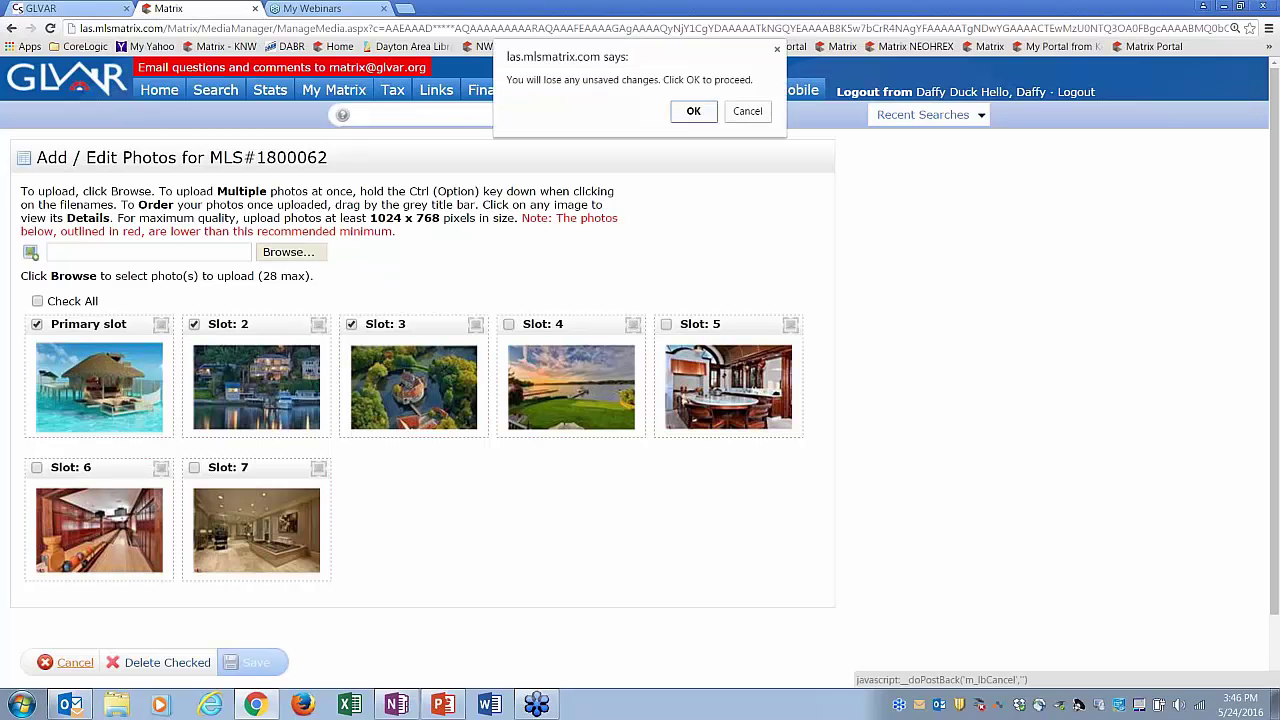
click(692, 112)
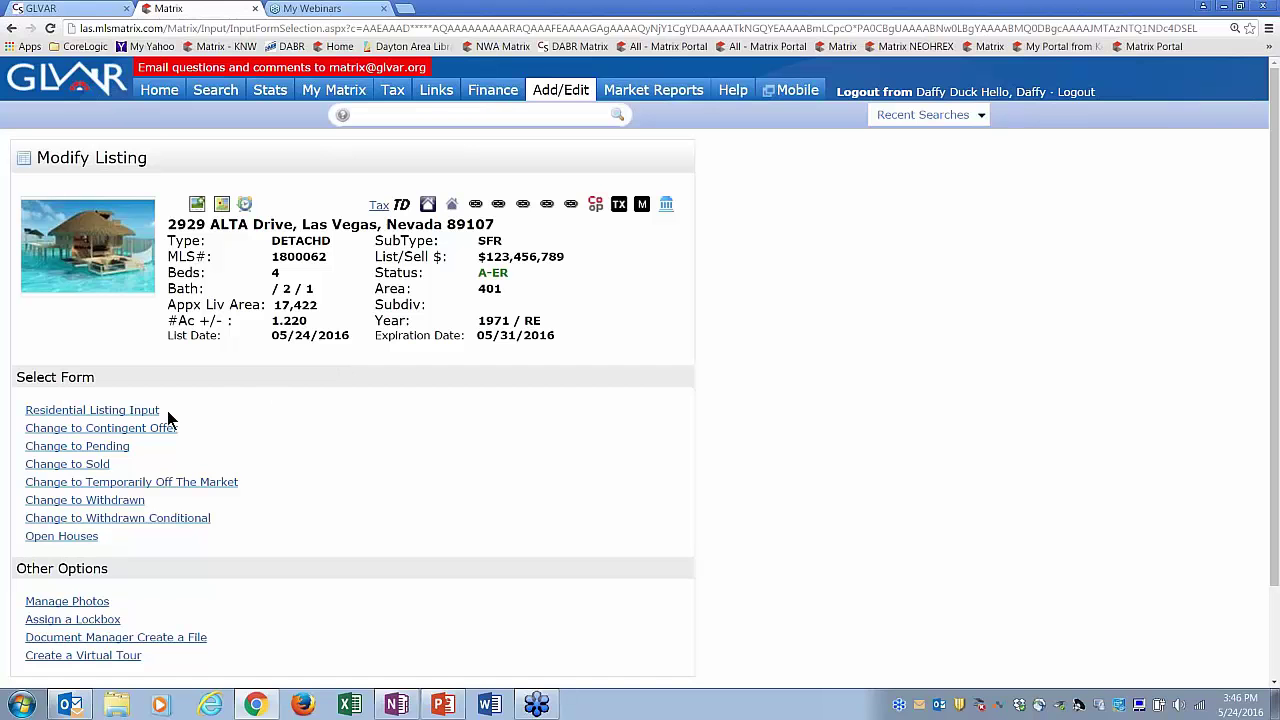
- Start a Change to Contingent Offer for 1800062 with acceptance date 05/24/2016
click(117, 432)
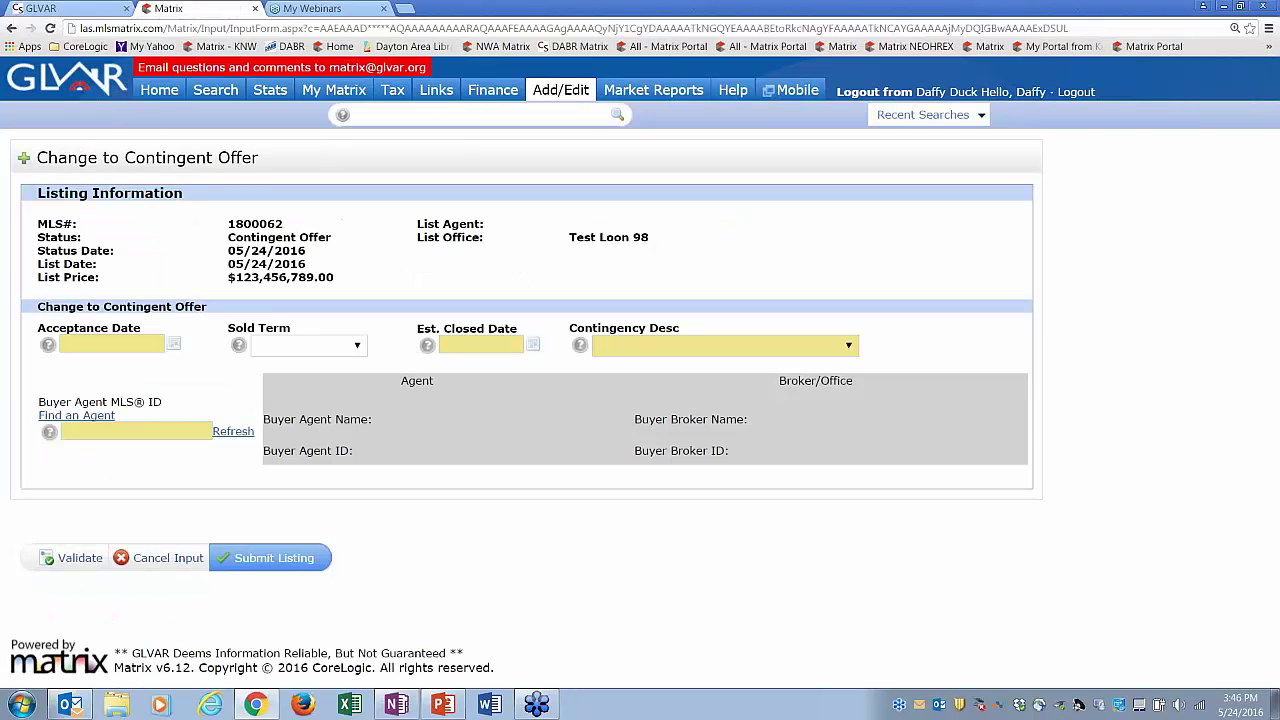
click(177, 346)
click(133, 495)
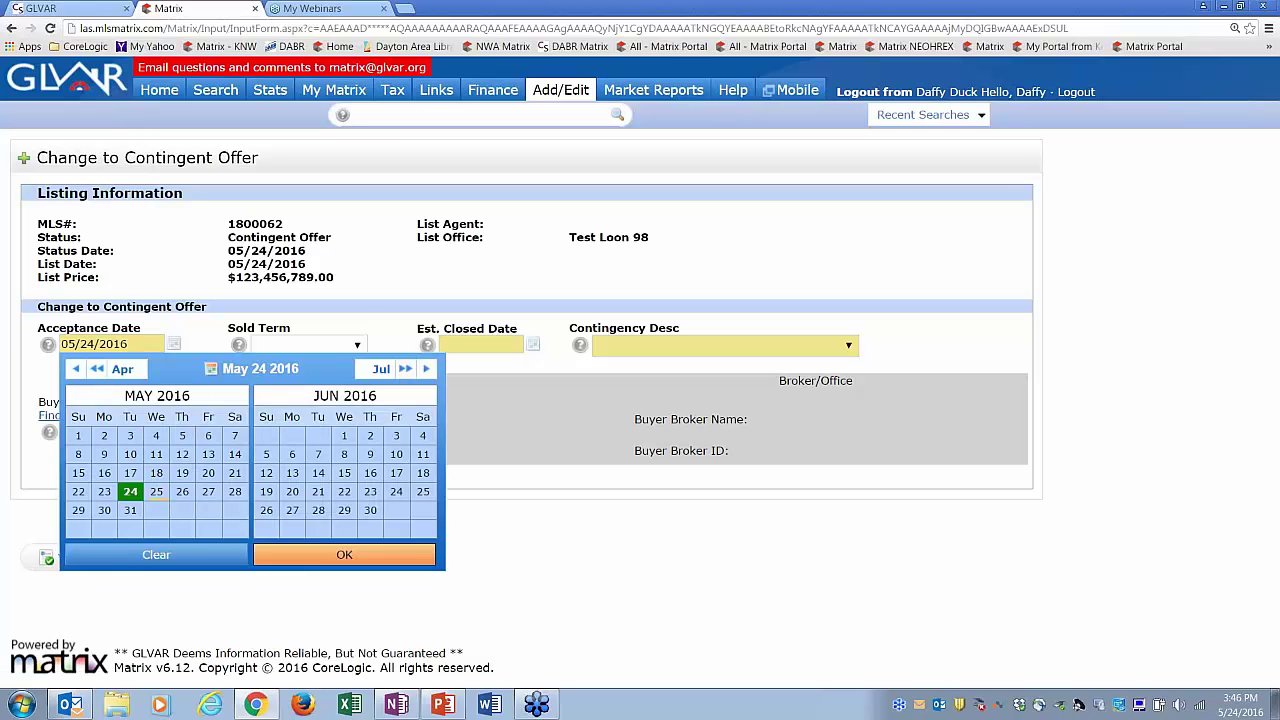
click(302, 560)
click(355, 347)
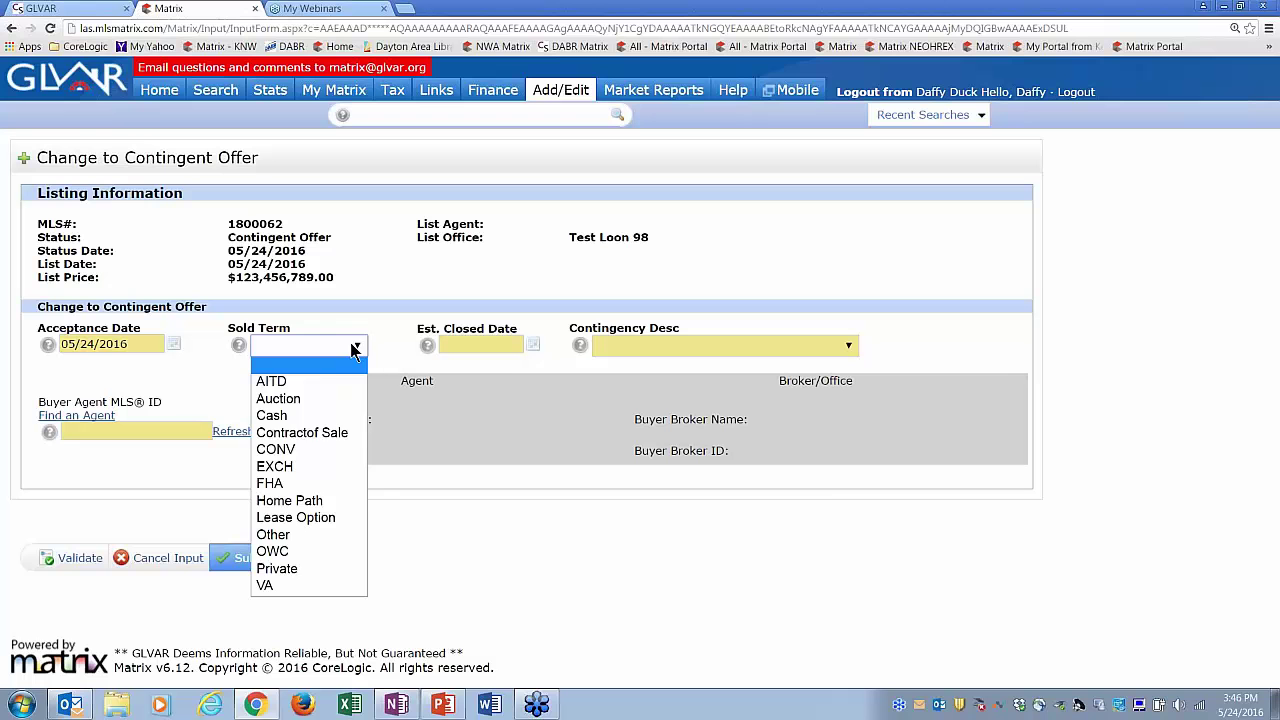
click(355, 347)
- Set Est. Closed Date 05/31/2016 and contingency description Awaiting Signatures
click(470, 345)
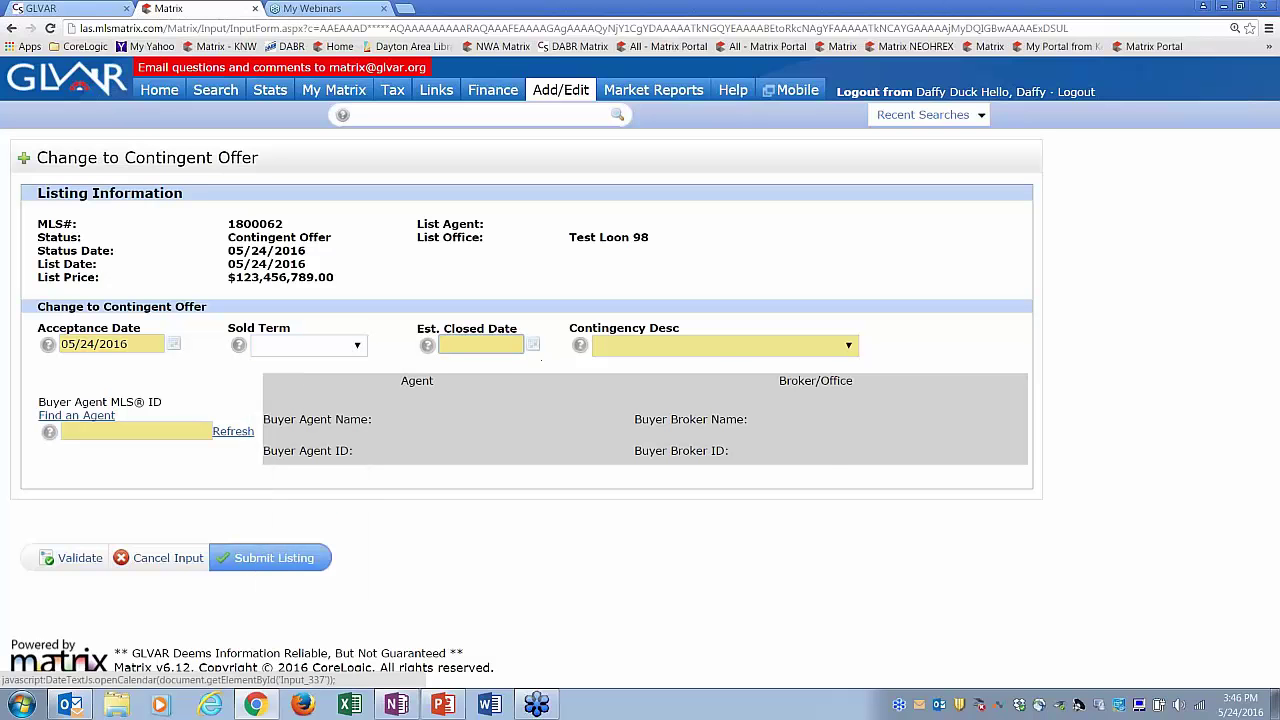
click(533, 345)
click(510, 513)
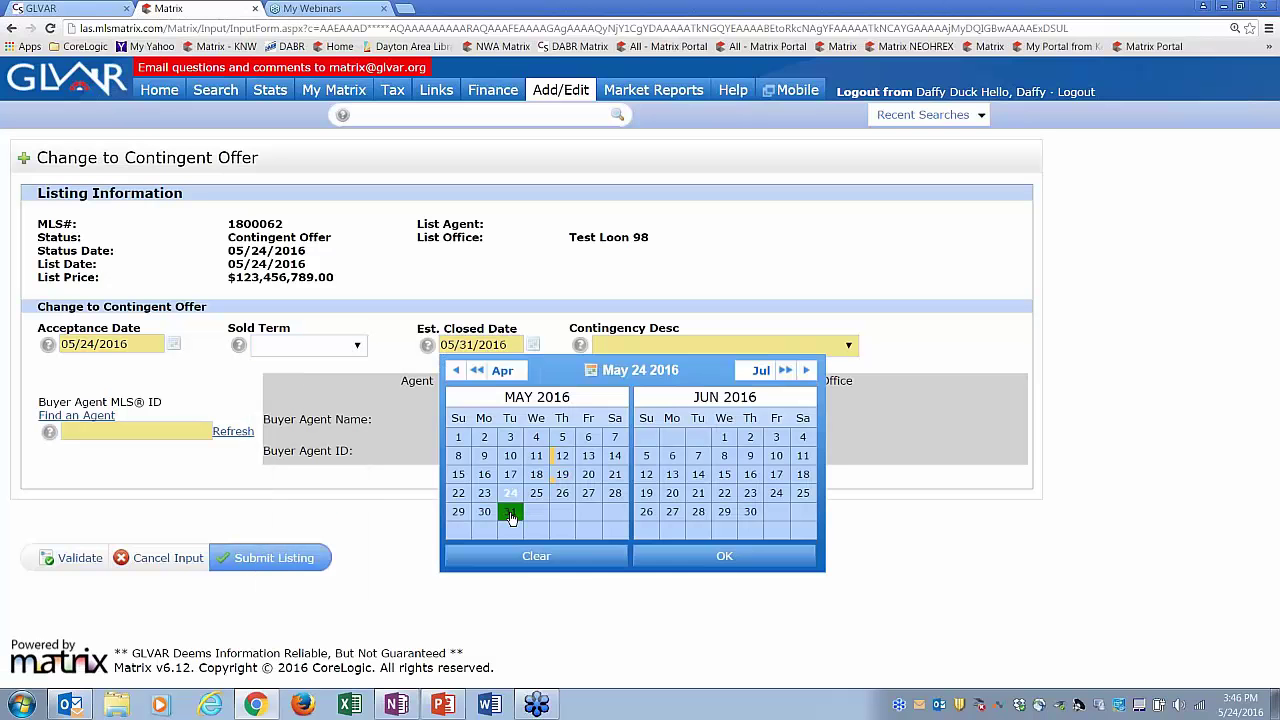
click(665, 553)
click(690, 348)
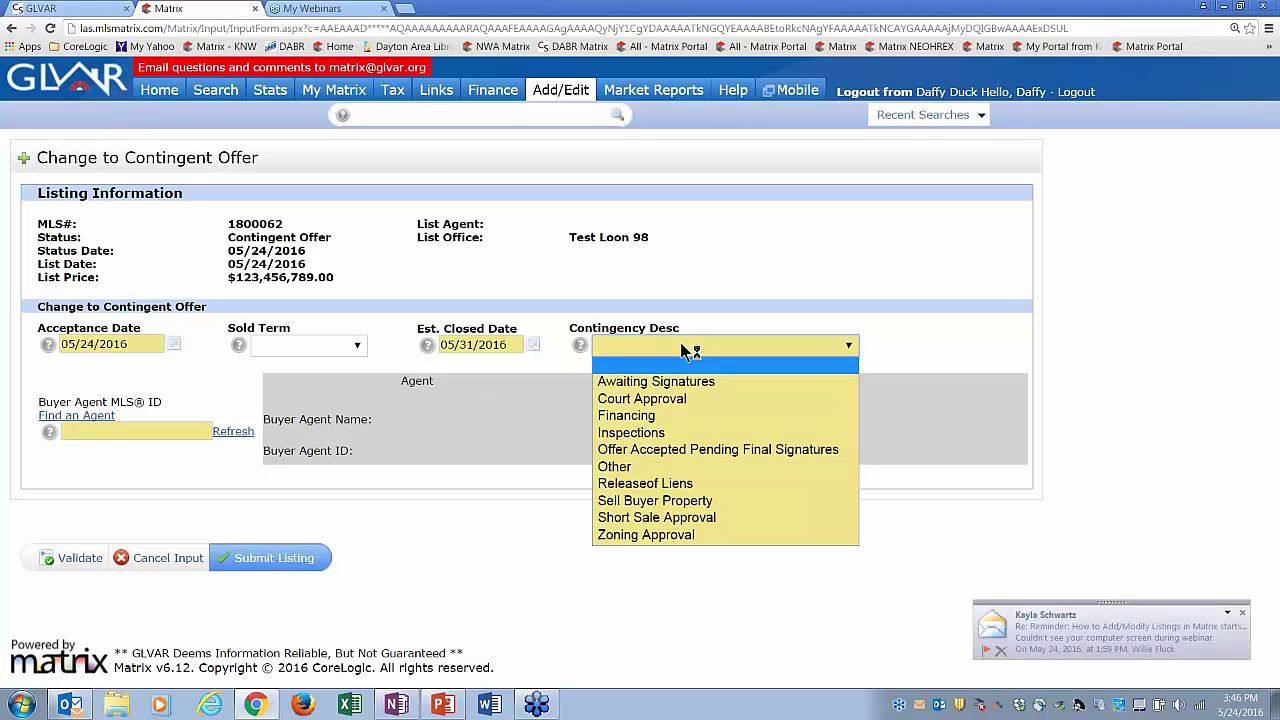
click(665, 381)
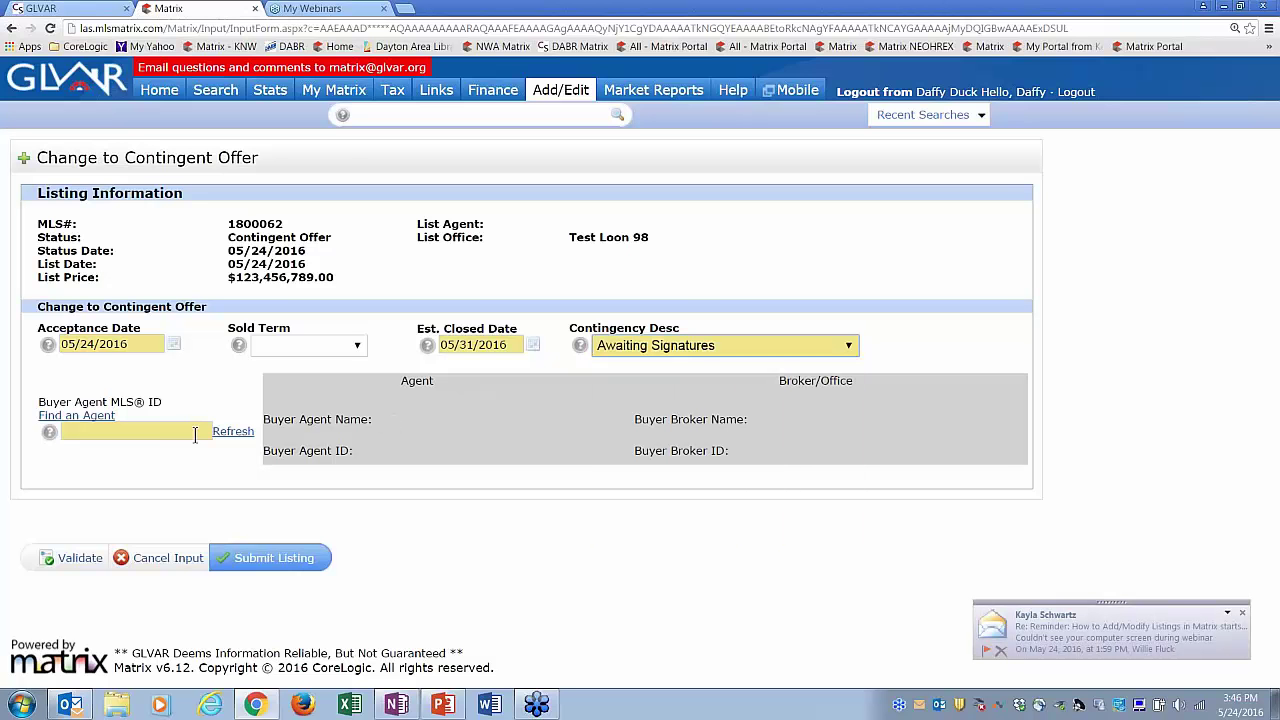
click(160, 432)
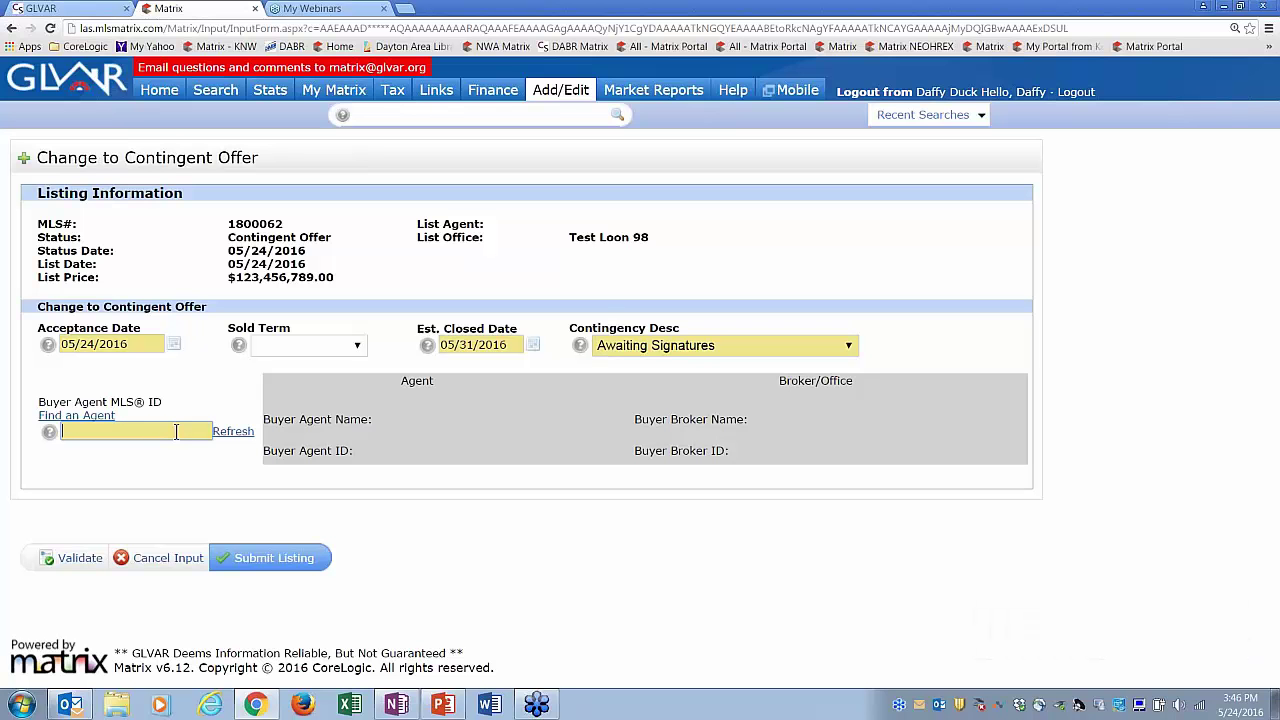
click(100, 418)
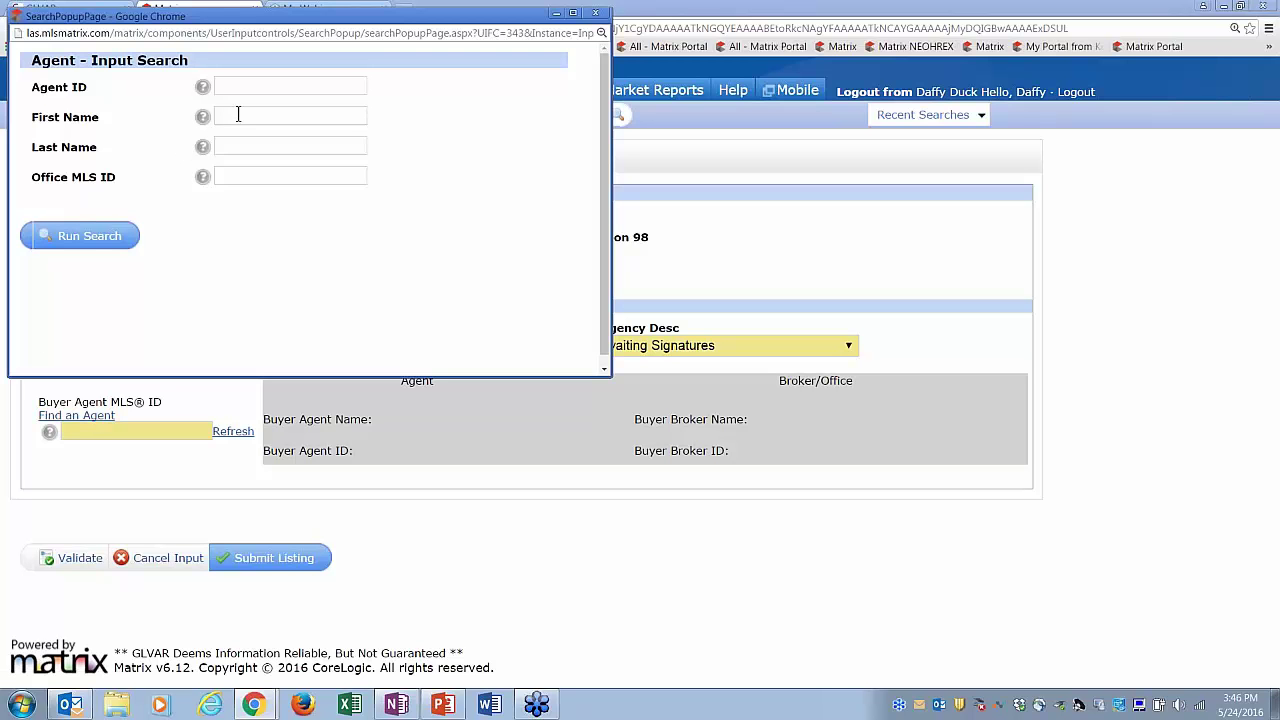
click(242, 146)
text(heany)
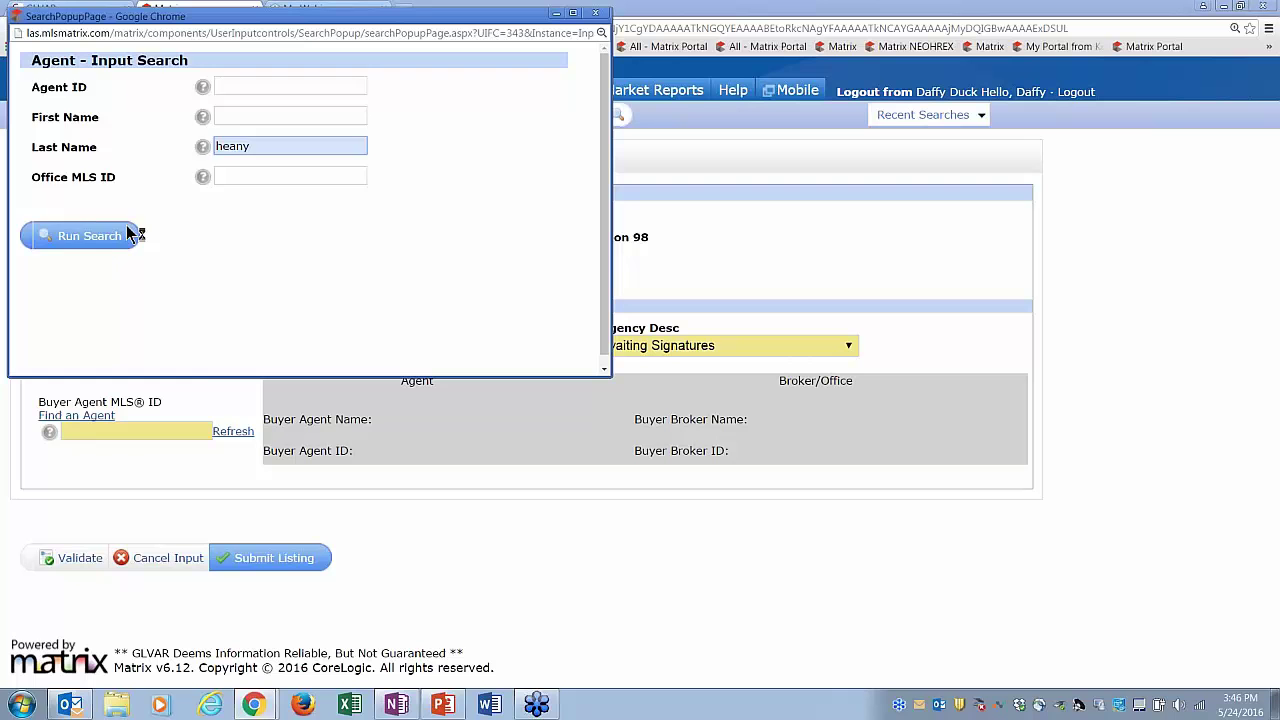
click(131, 235)
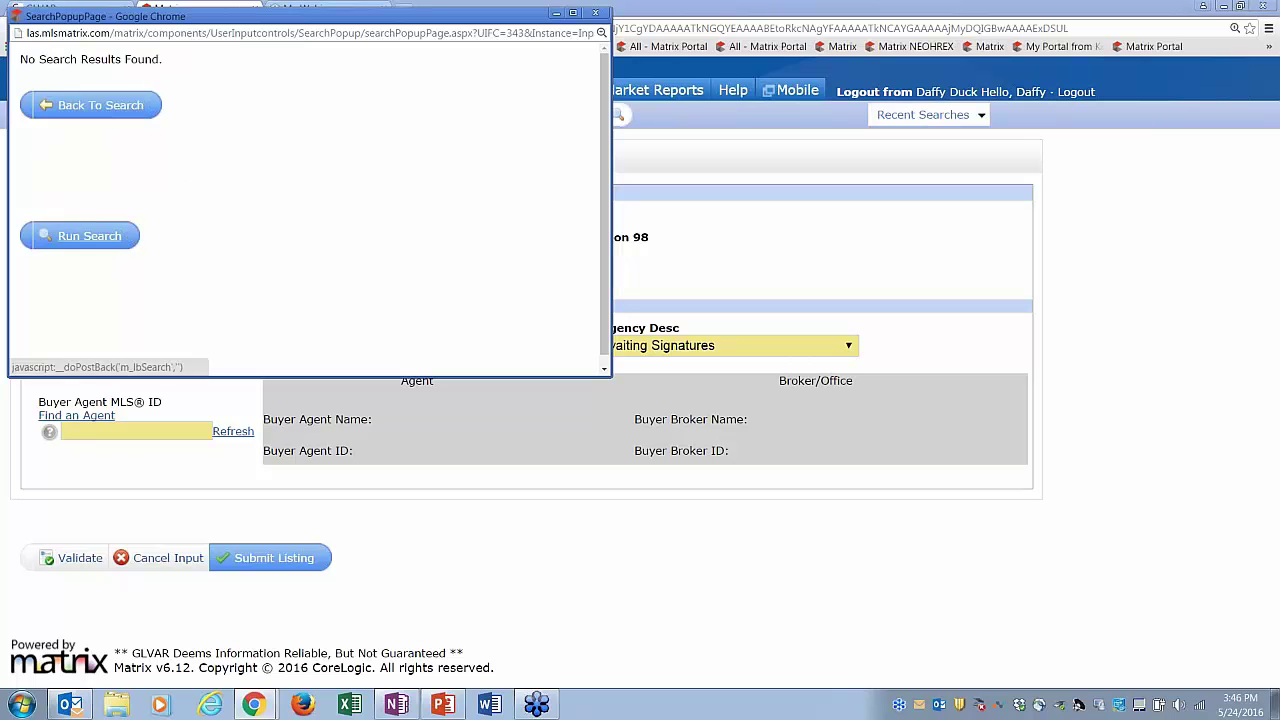
click(100, 105)
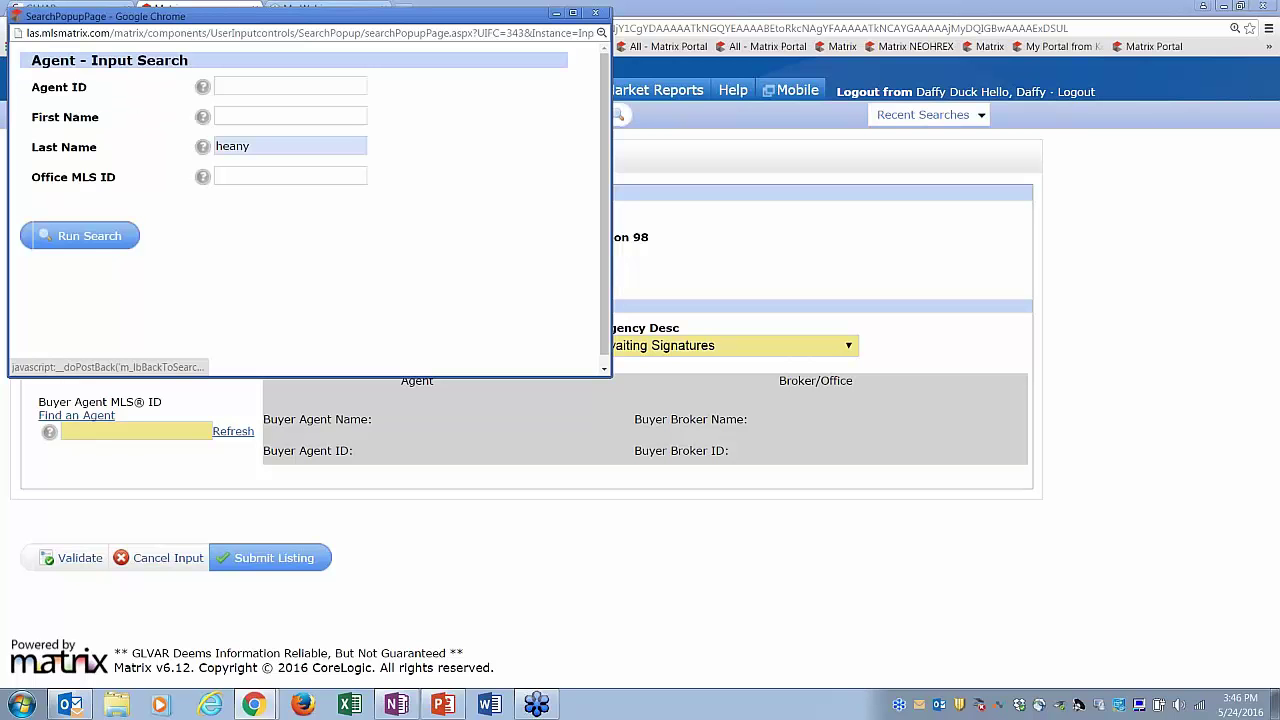
double_click(263, 150)
key(BackSpace)
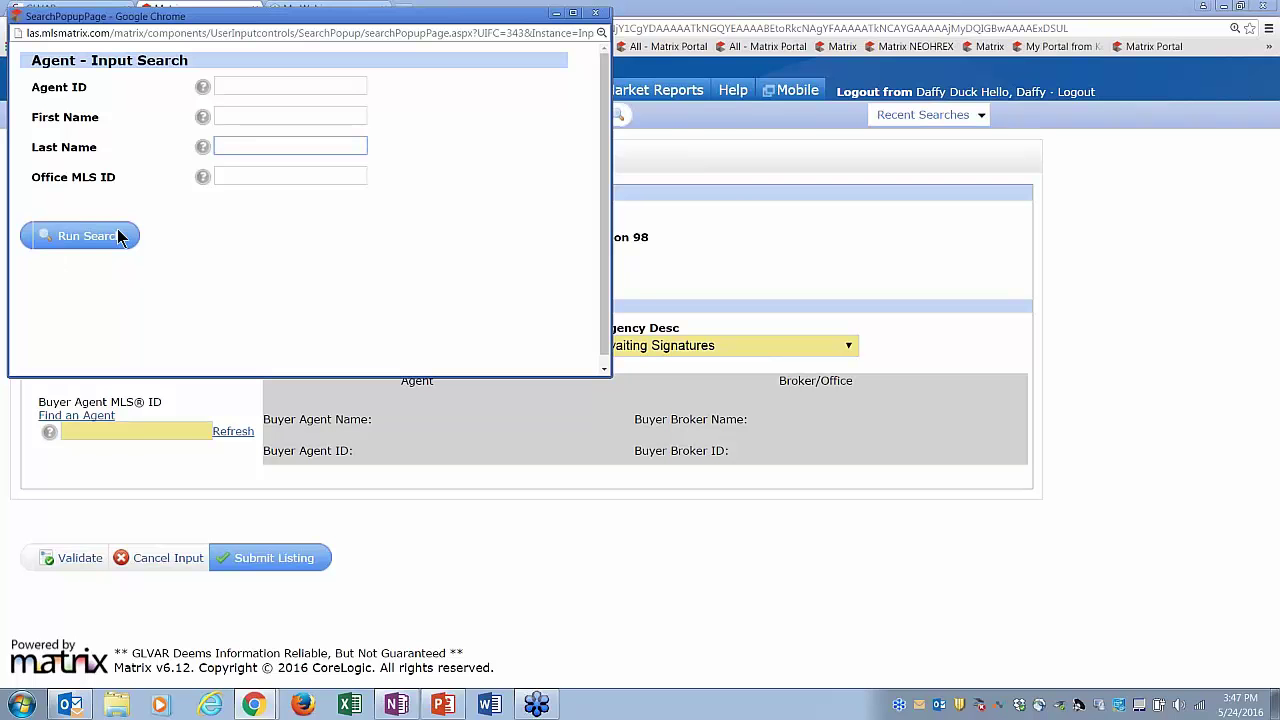
click(598, 13)
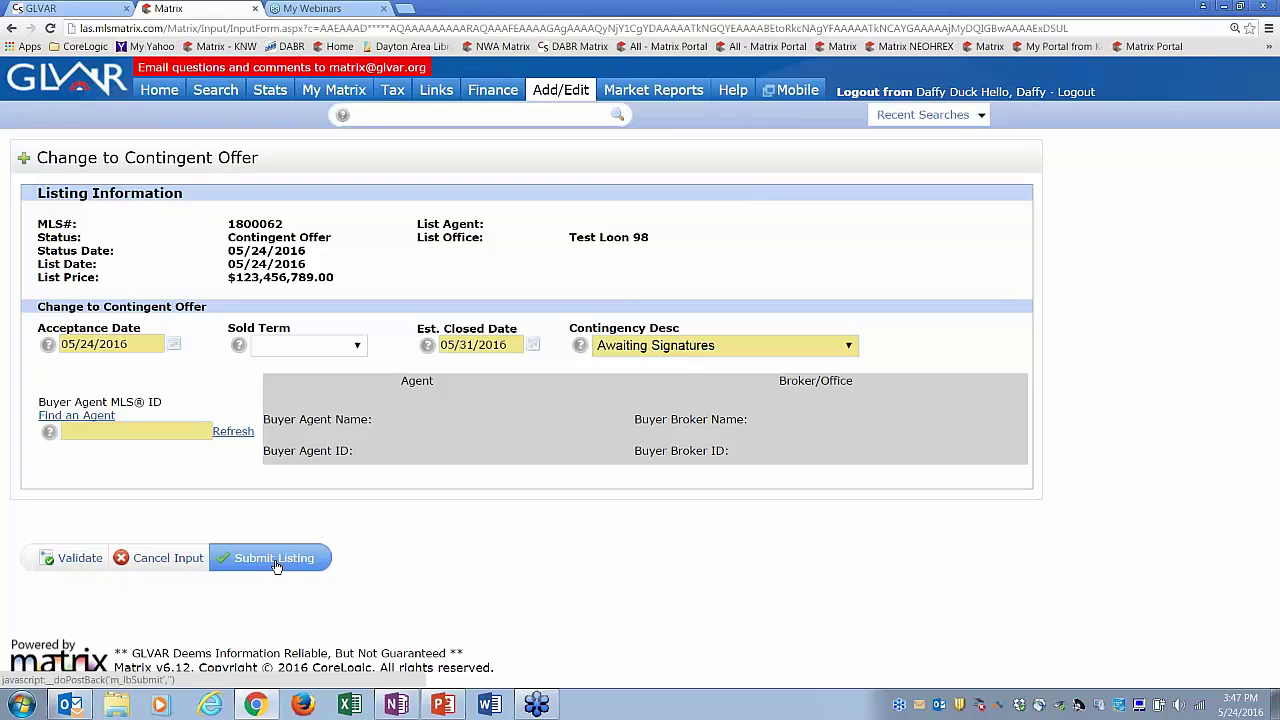
- Discard the Contingent Offer input, then start and discard a Change to Pending
click(155, 566)
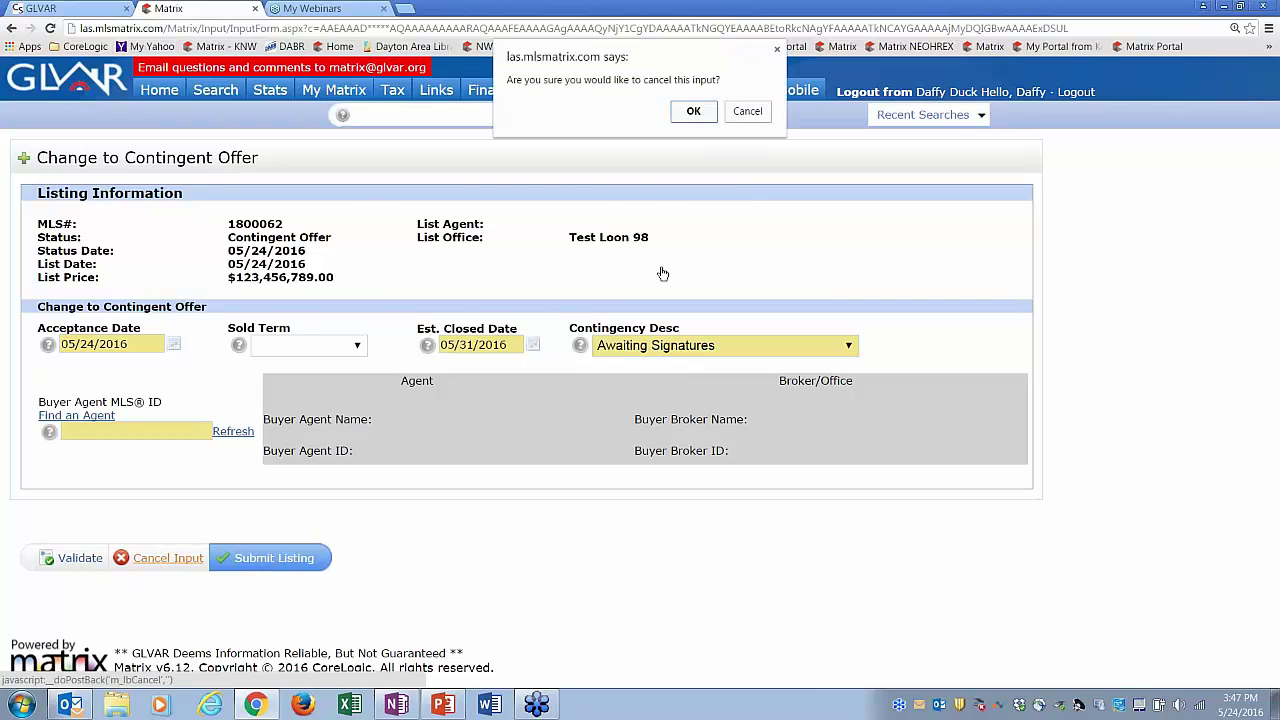
click(693, 111)
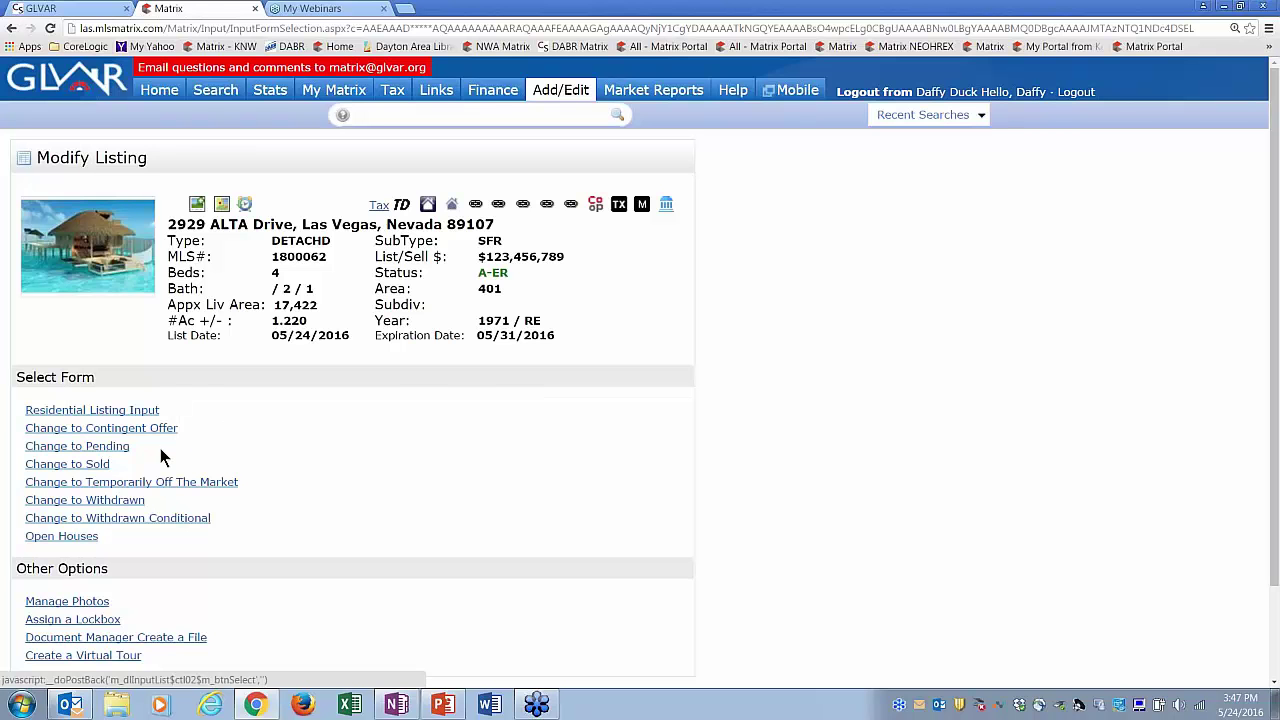
click(114, 449)
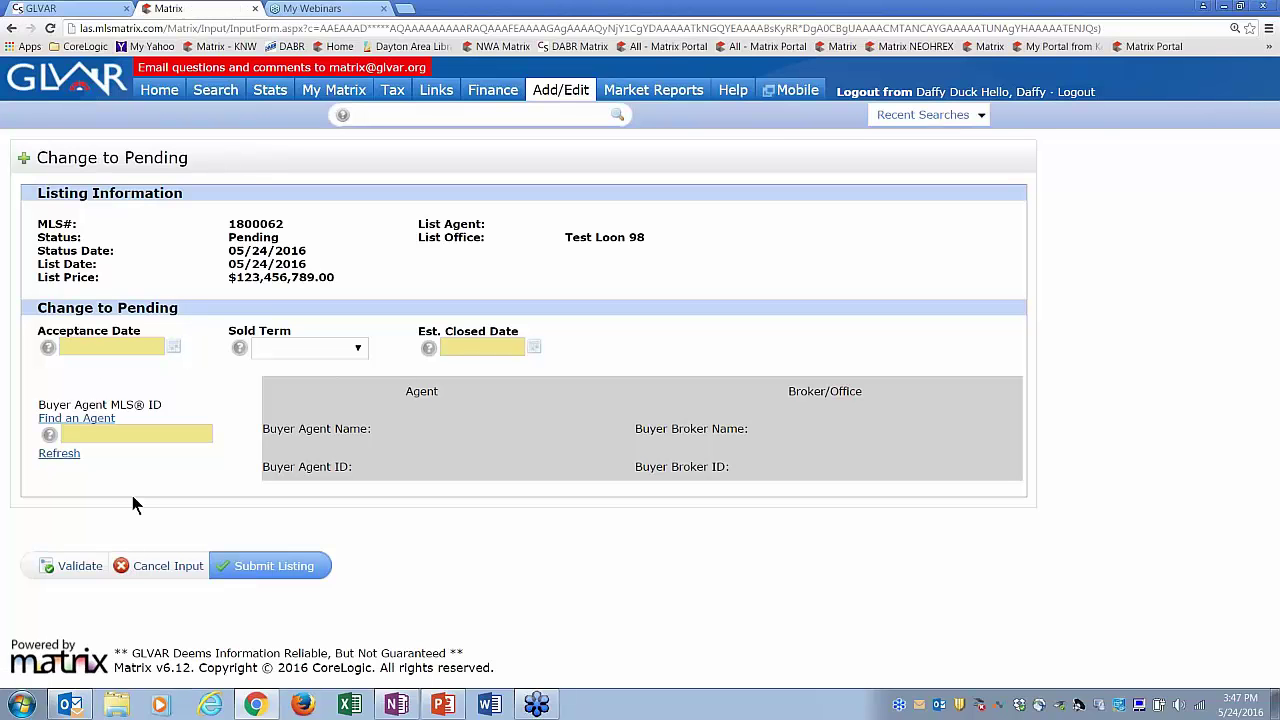
click(153, 568)
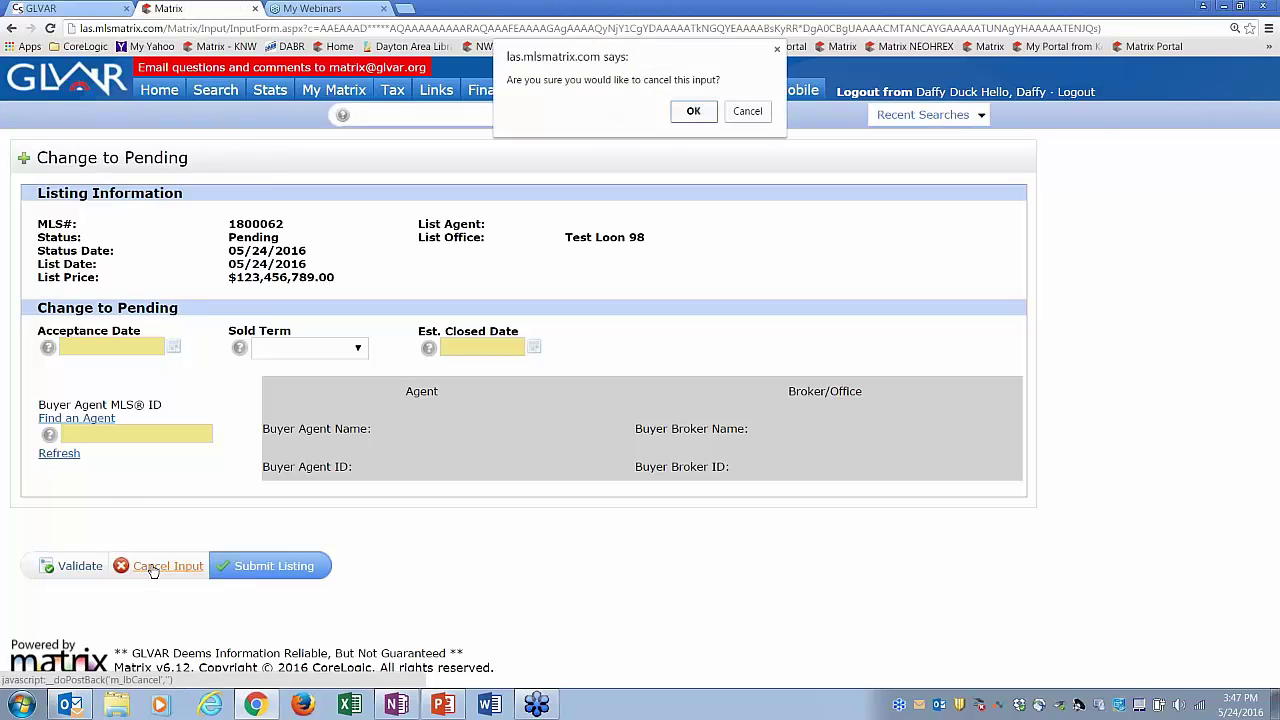
click(694, 111)
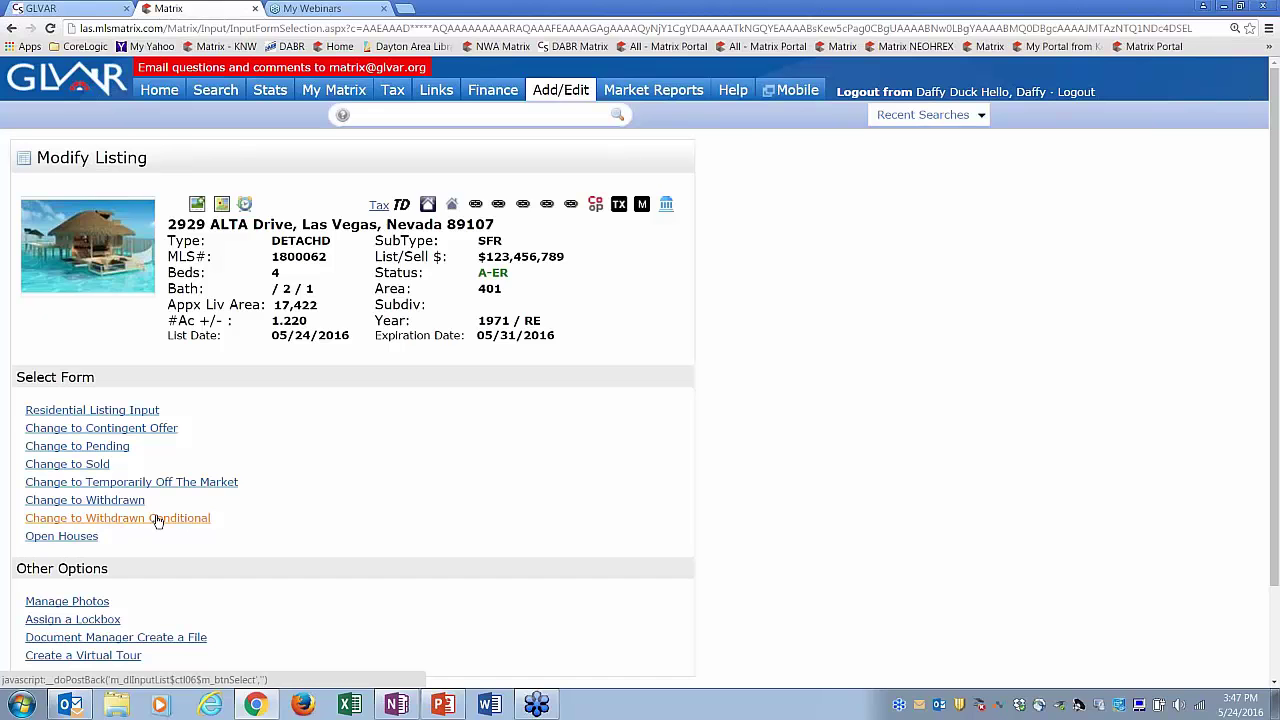
- Start a Change to Withdrawn Conditional and cancel it unsubmitted
click(157, 519)
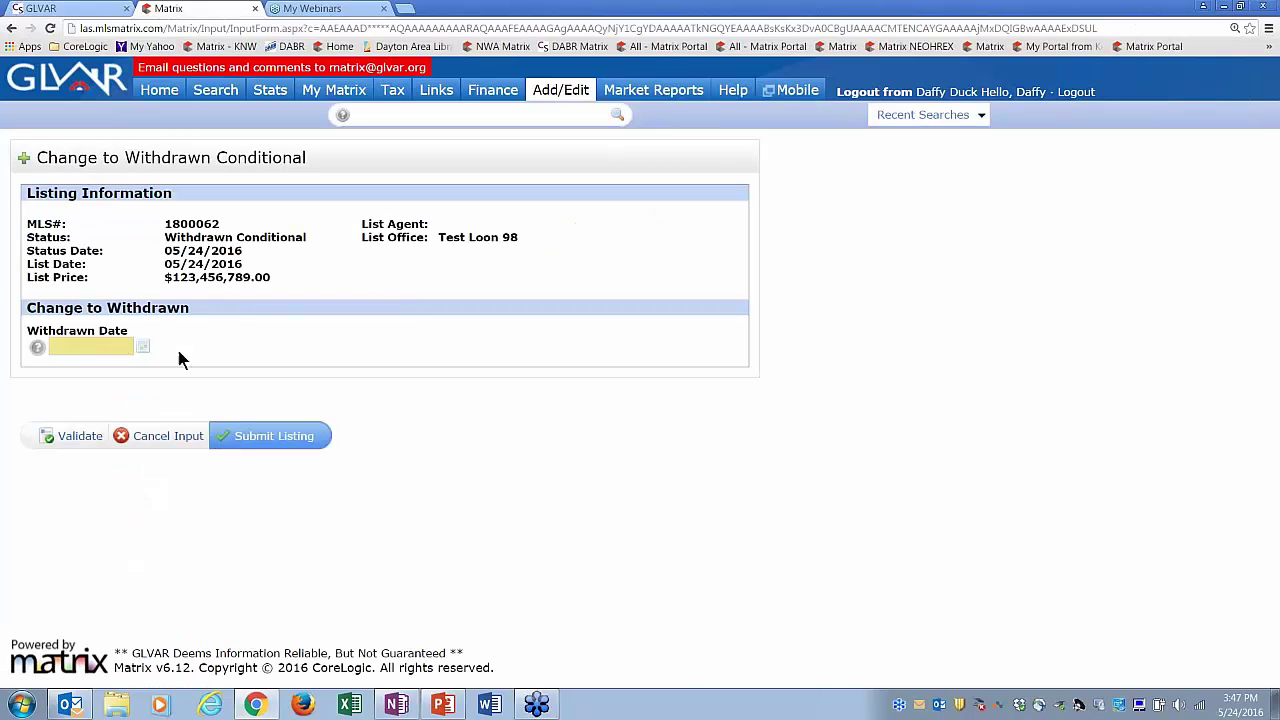
click(180, 438)
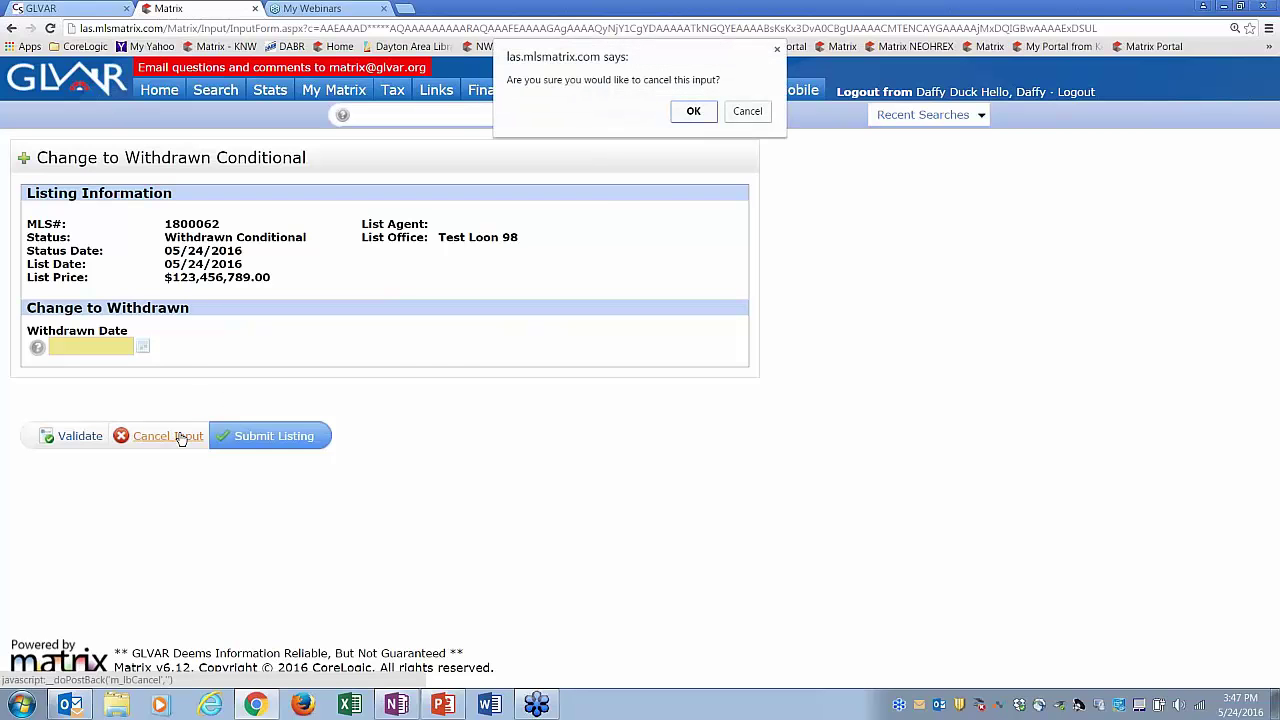
click(693, 111)
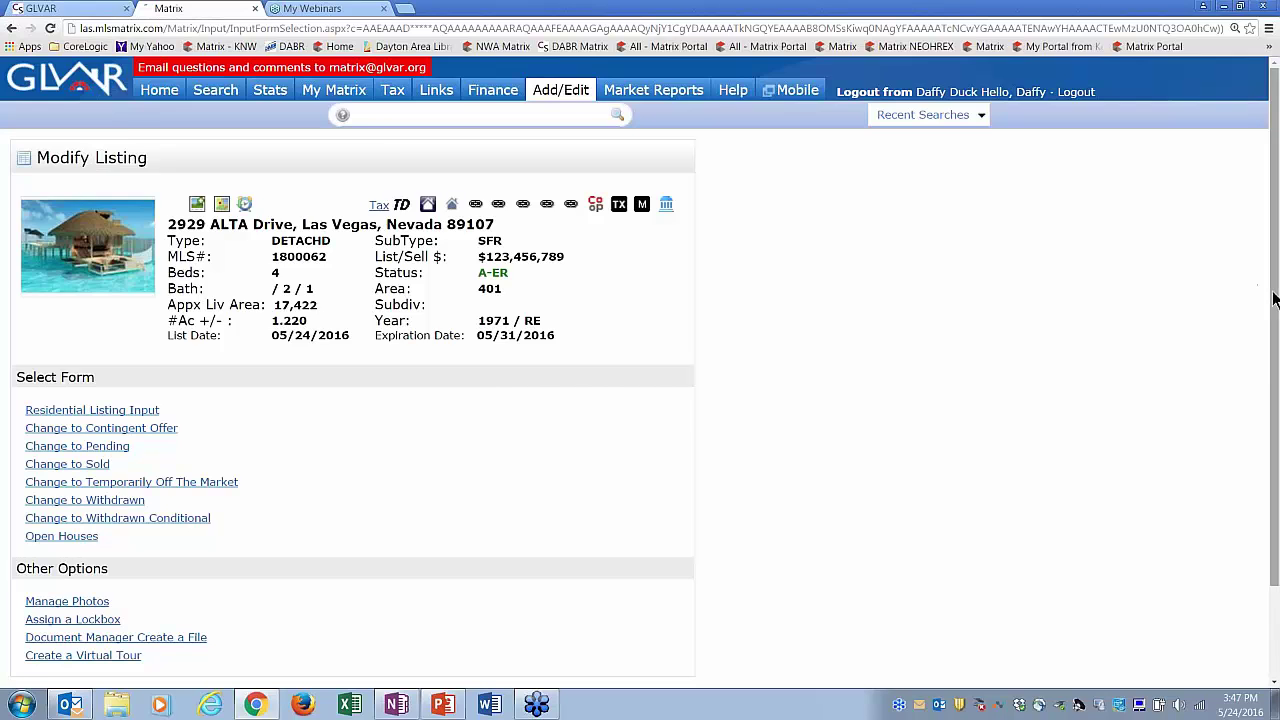
- Leave listing 1800062 for Home, then go to the Add/Edit listings input page
drag(1275, 300, 1275, 374)
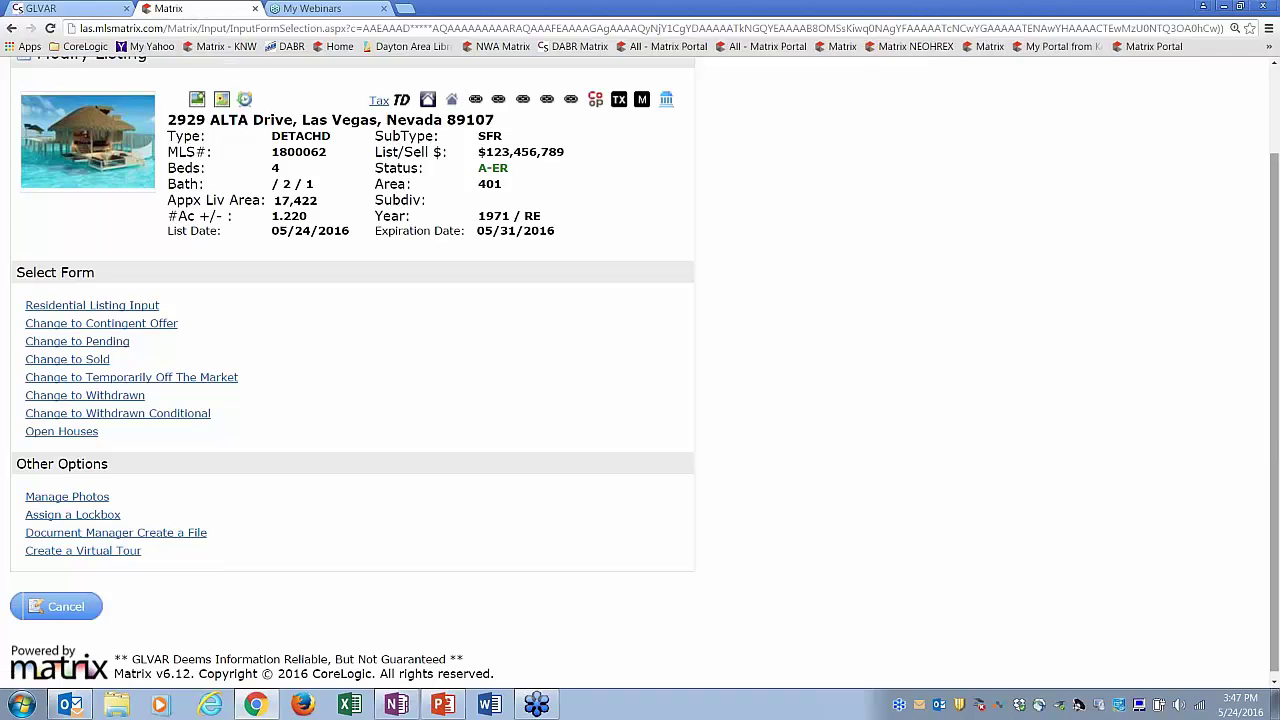
scroll(640, 360, up, 1)
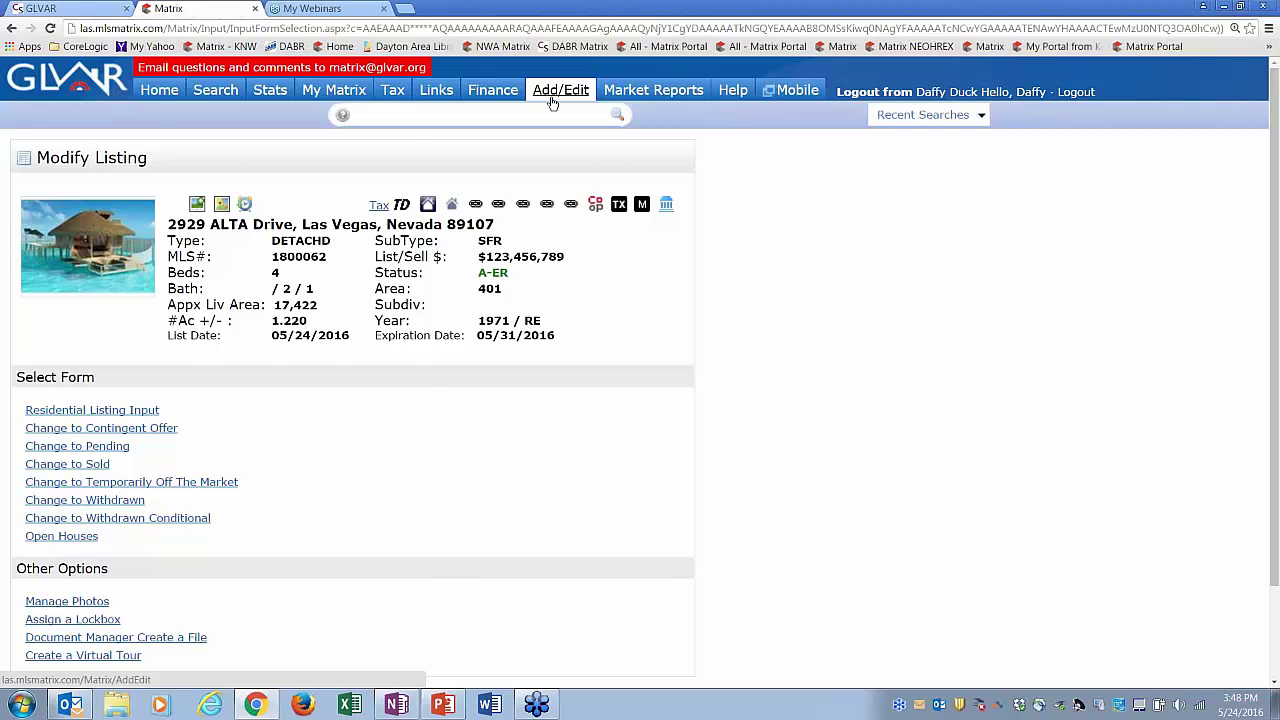
click(160, 91)
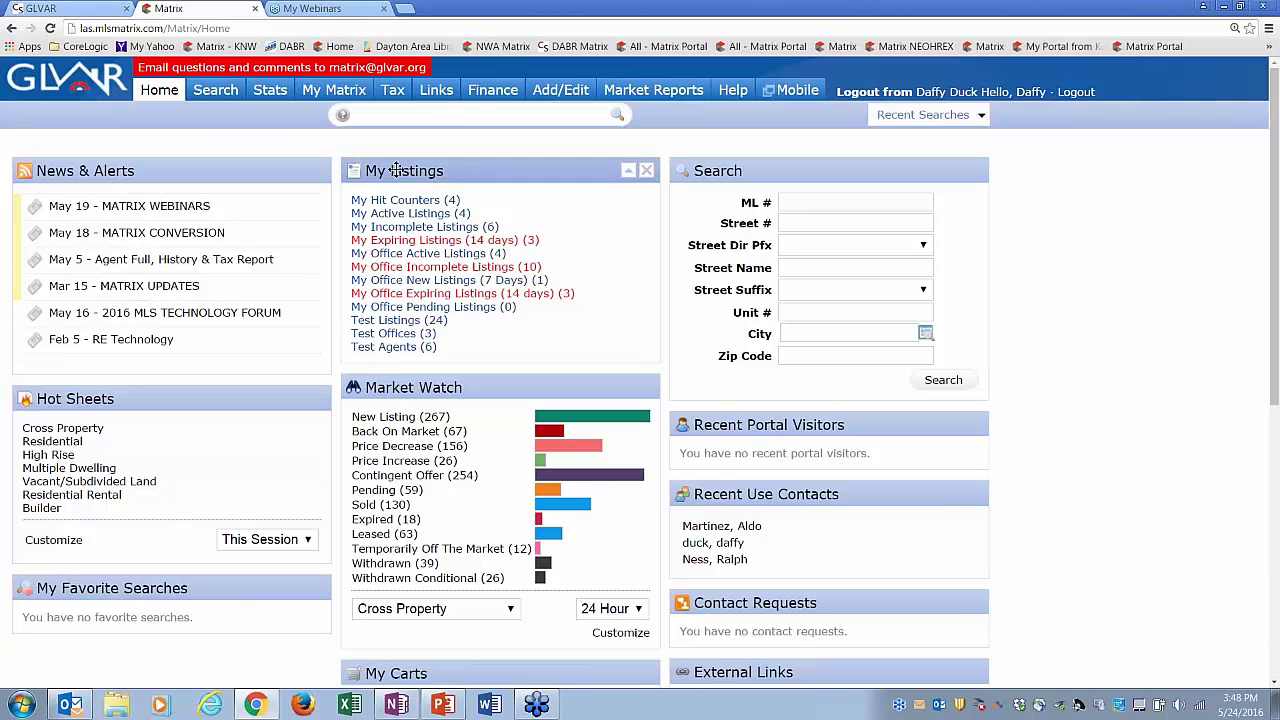
click(560, 92)
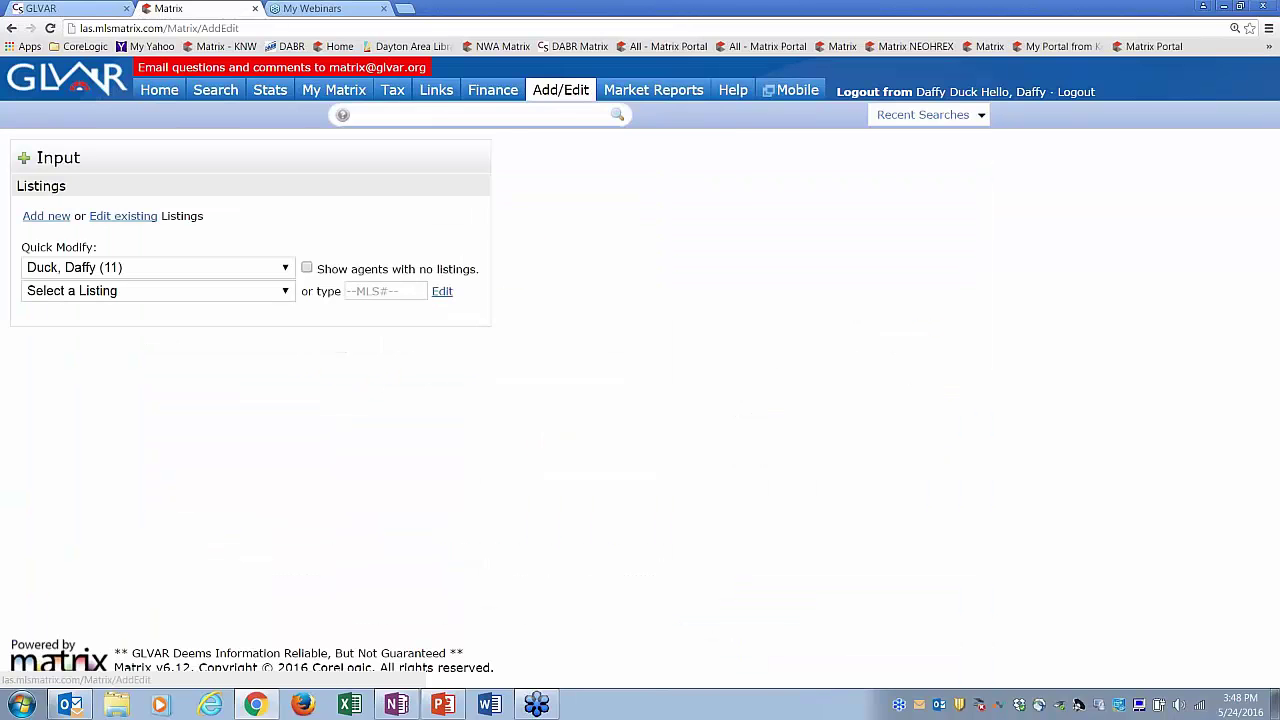
click(45, 220)
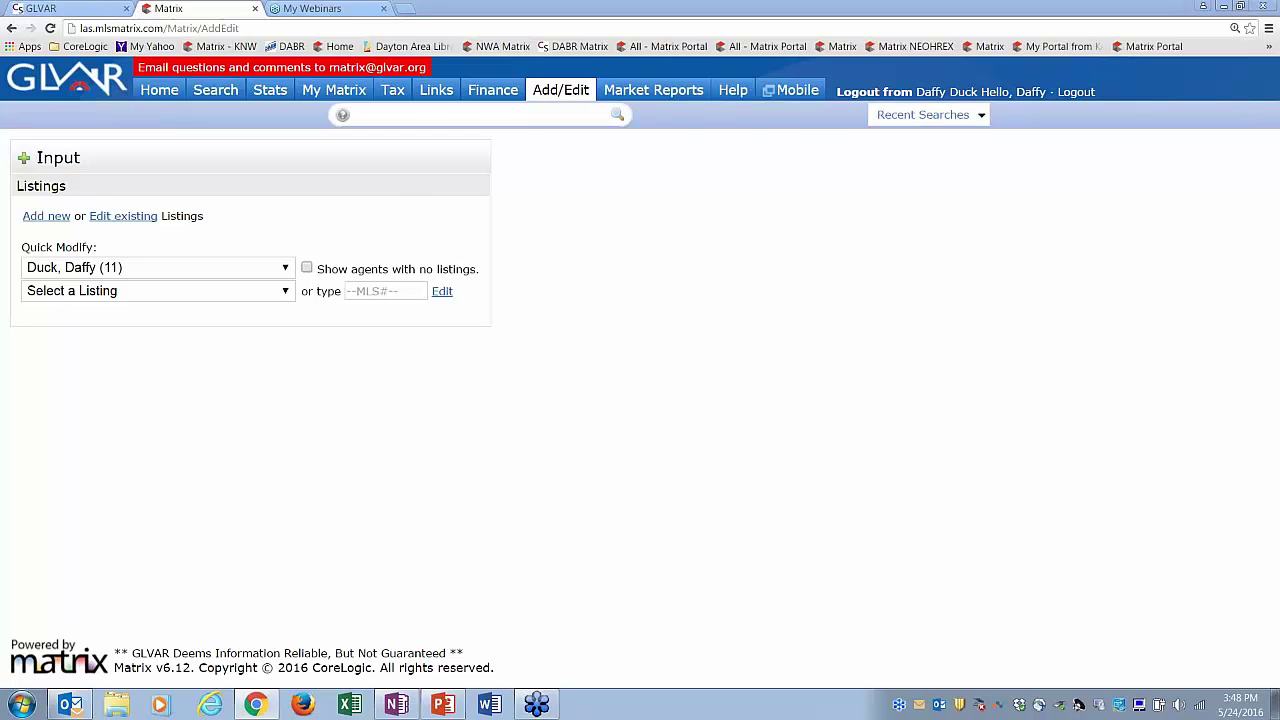
click(55, 218)
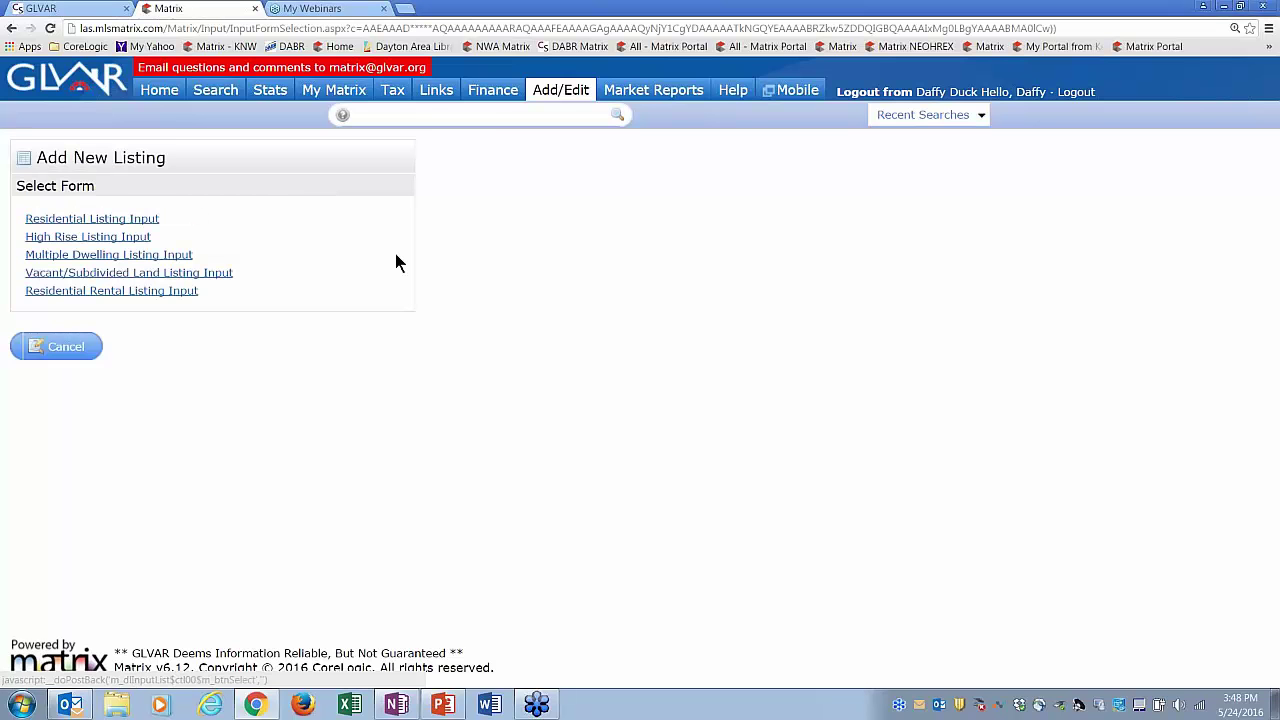
click(95, 219)
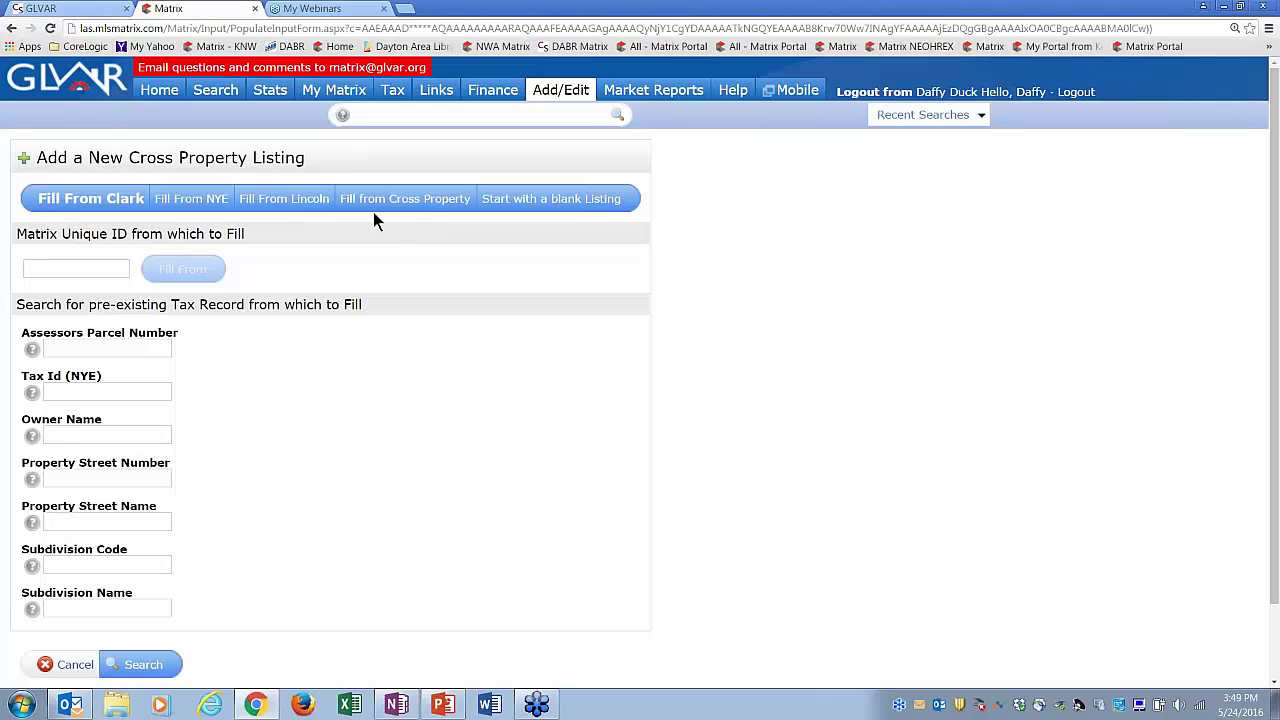
click(561, 88)
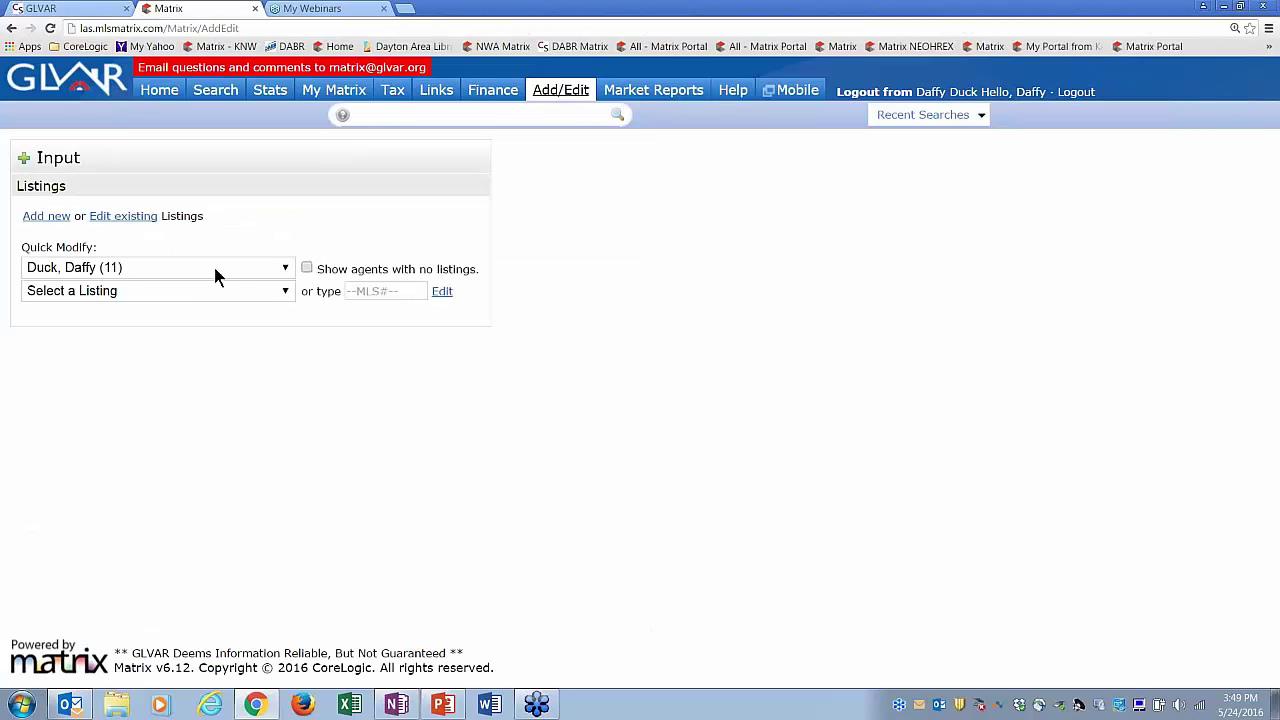
click(219, 293)
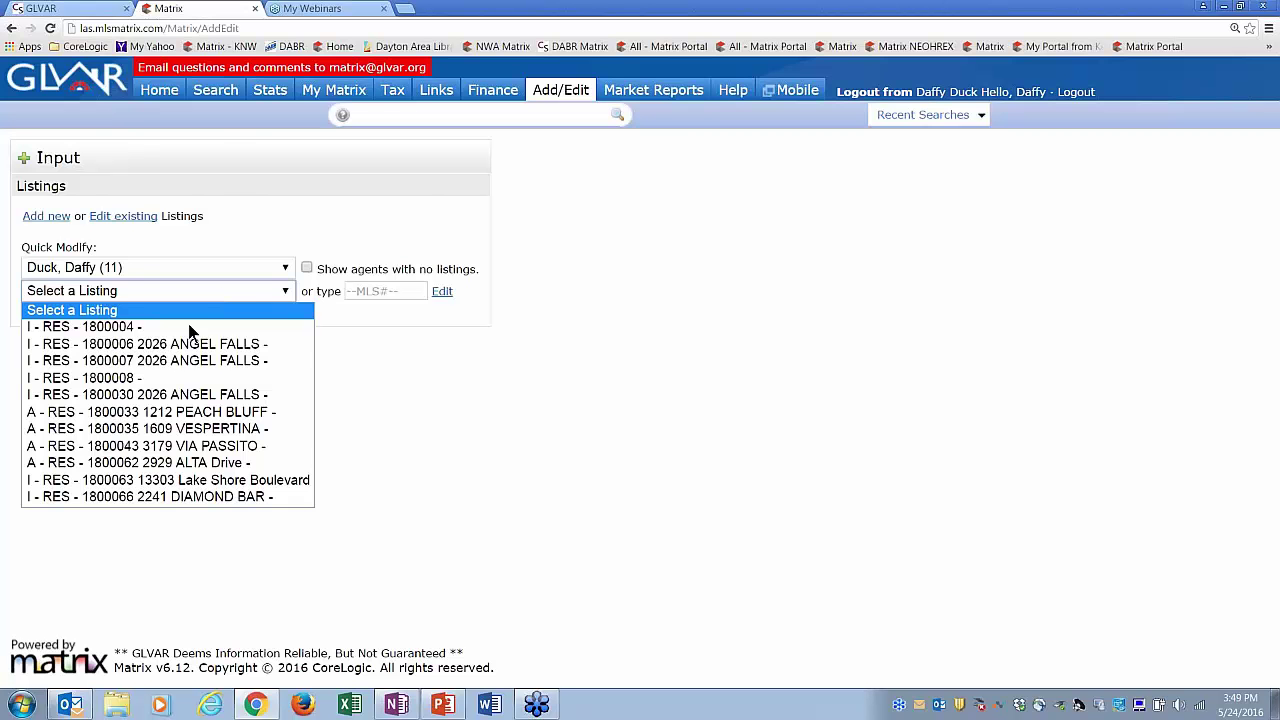
click(149, 413)
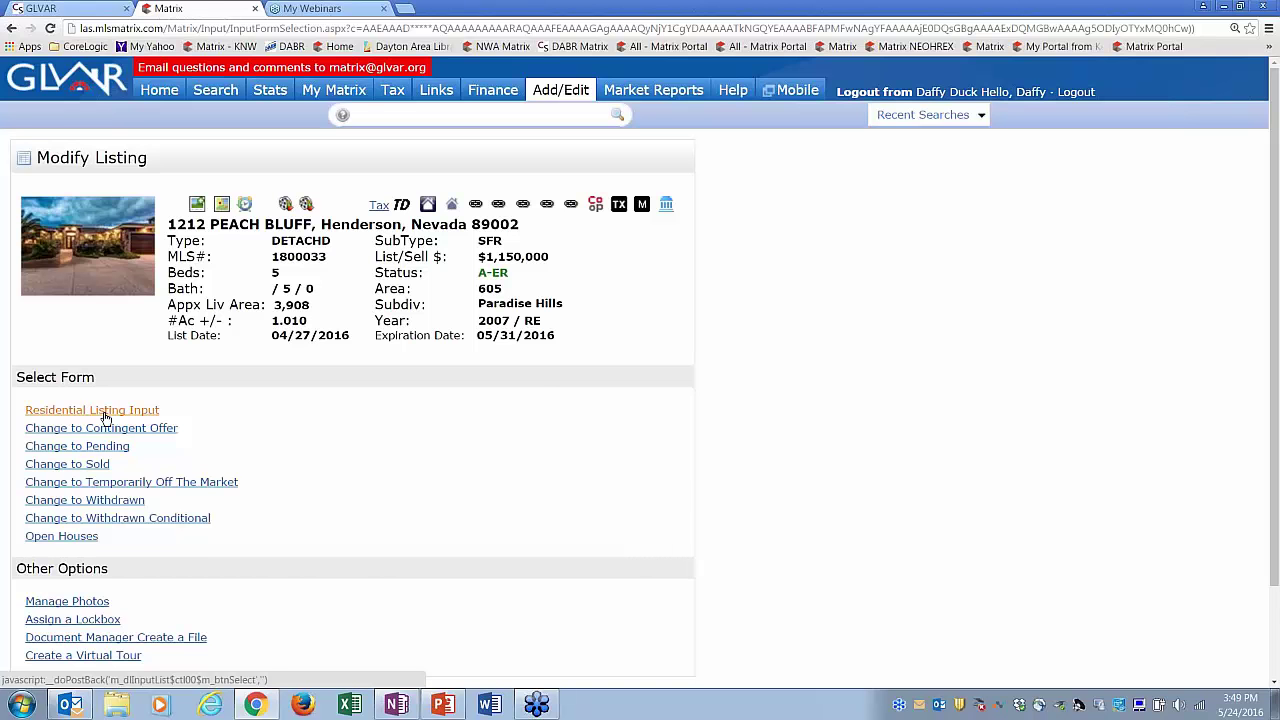
- Submit 1800033's Residential Listing Input from Remarks/Directions, which flags a Features error
click(111, 418)
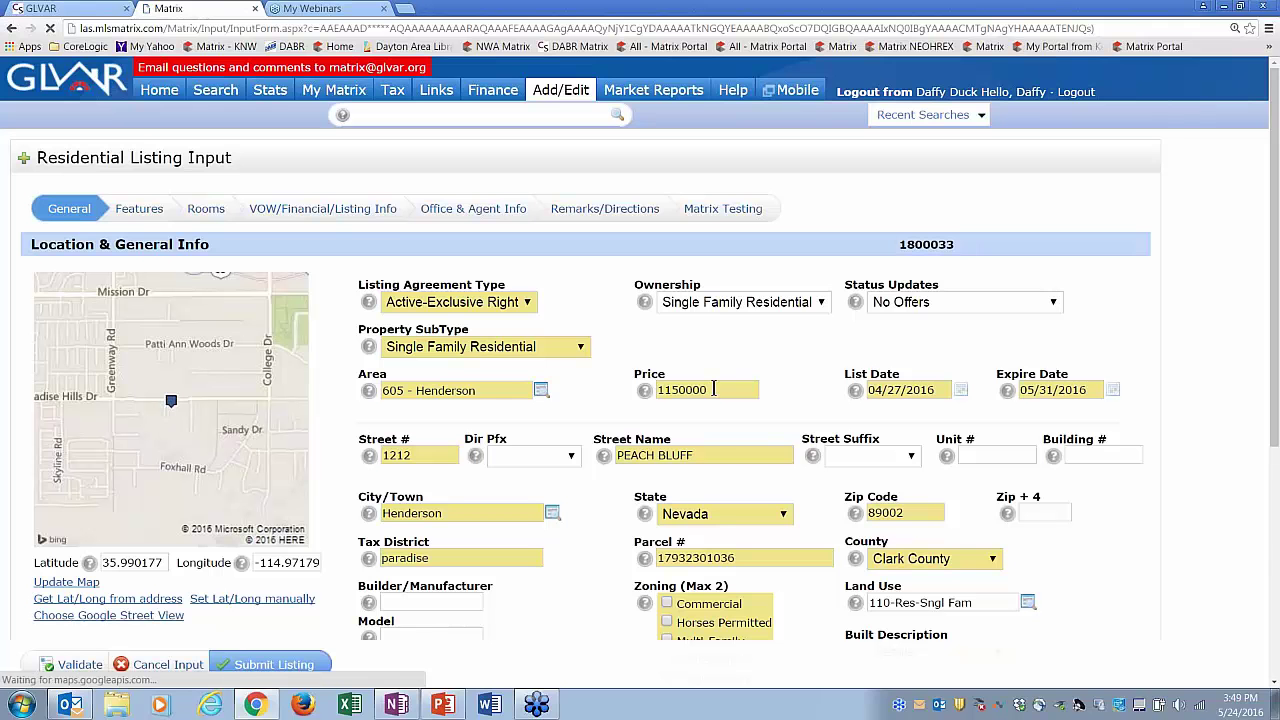
click(713, 389)
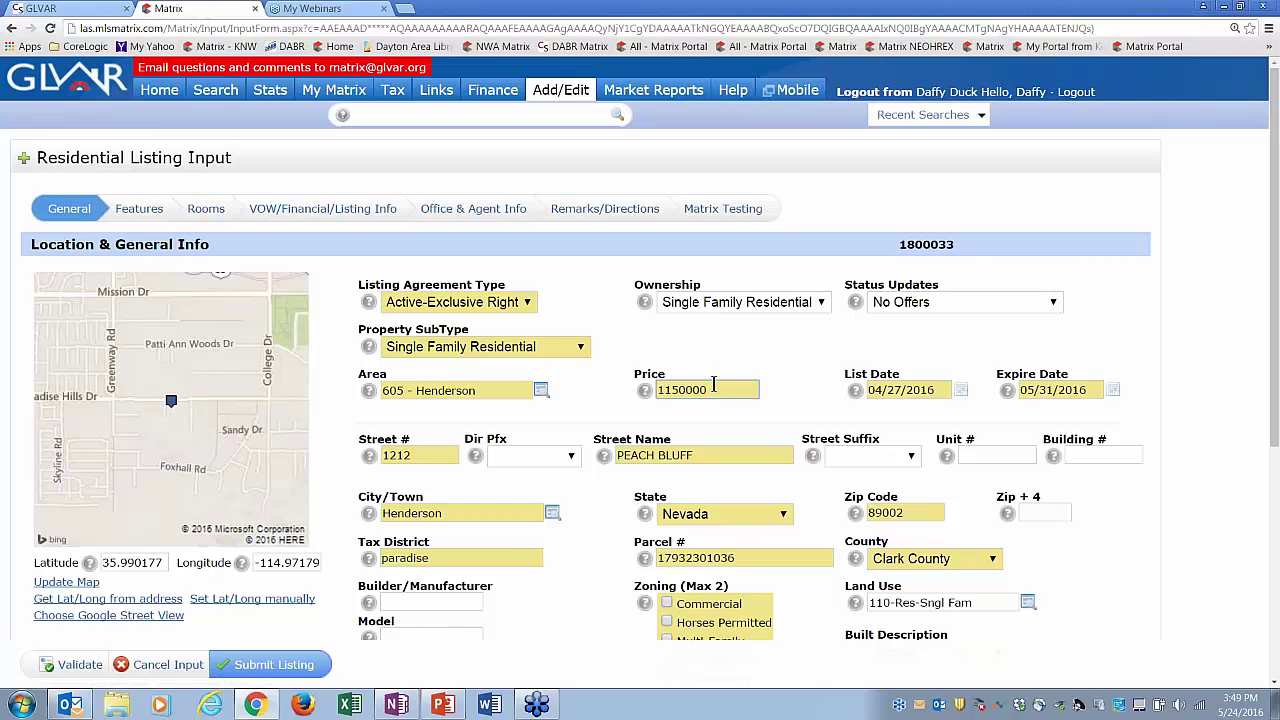
click(604, 207)
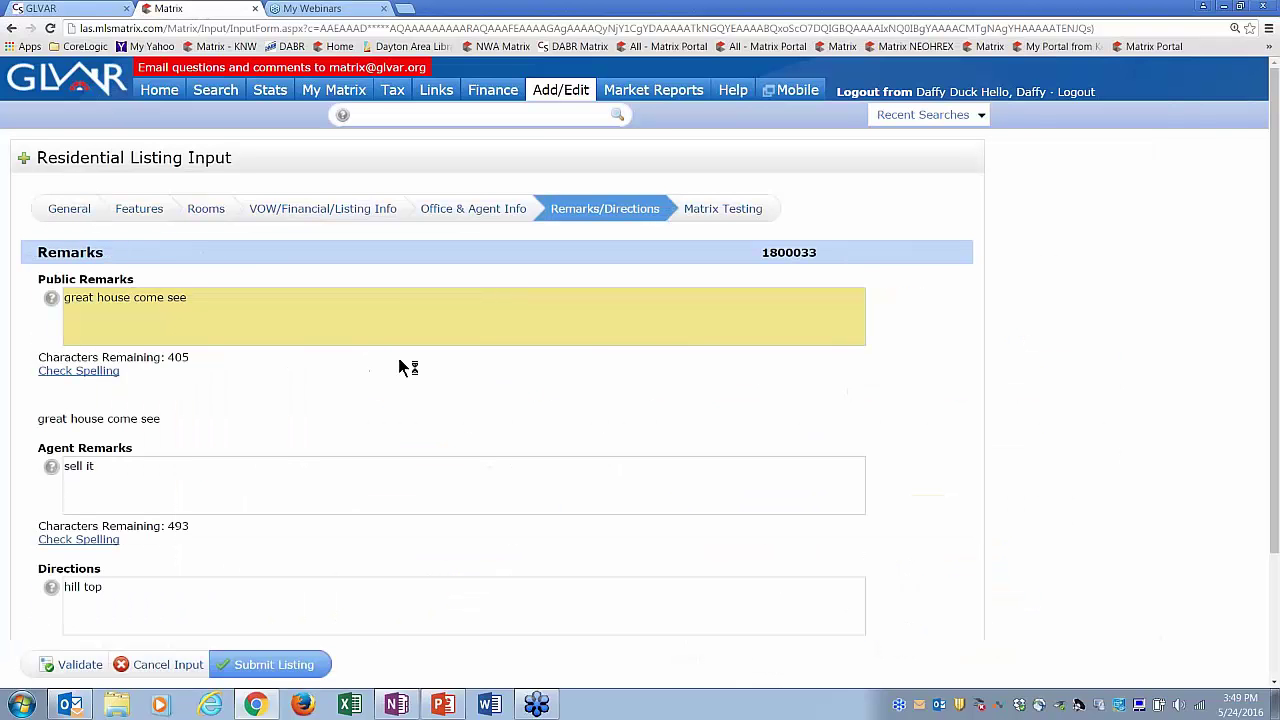
click(266, 667)
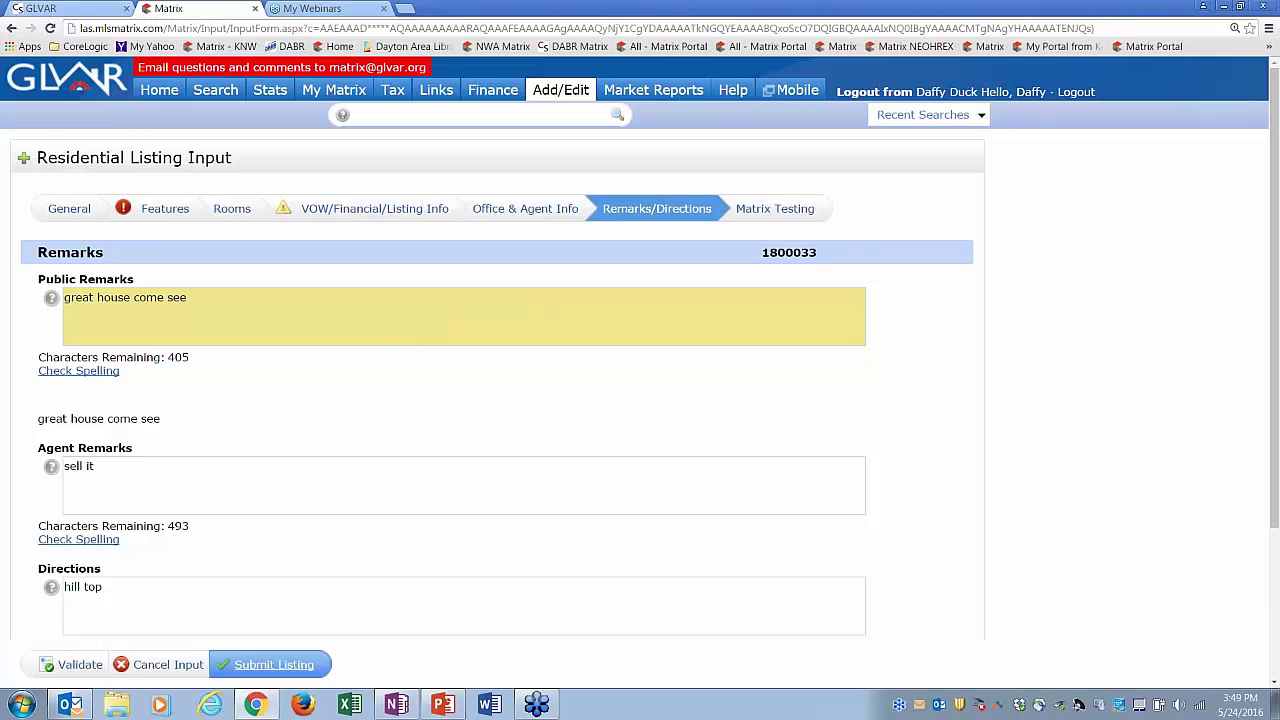